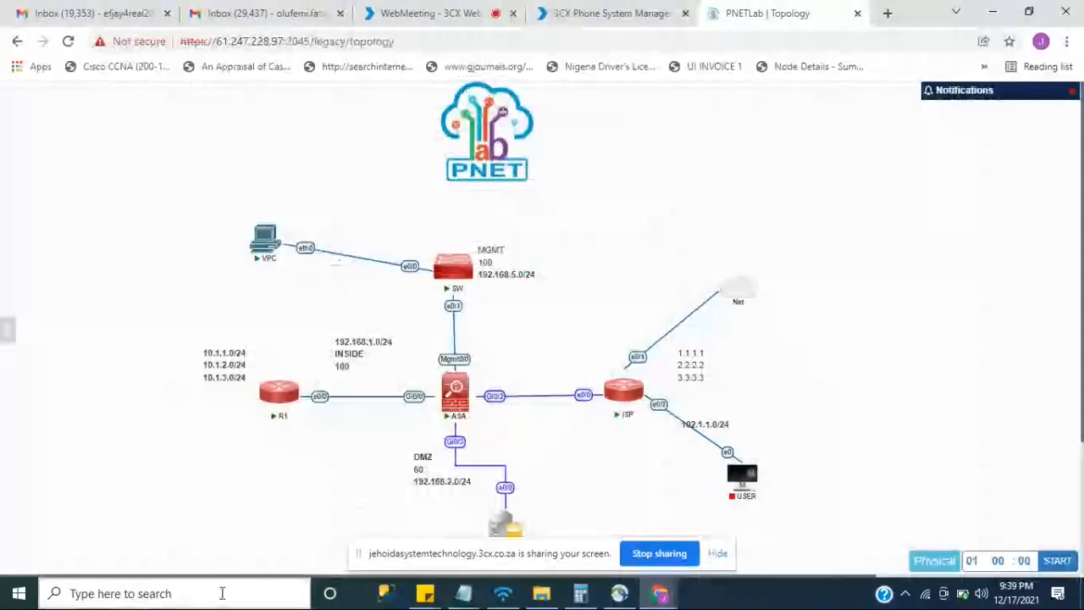
Open Word 2016, dismiss the Office activation wizard and create a blank document.
left_click(222, 593)
type("word")
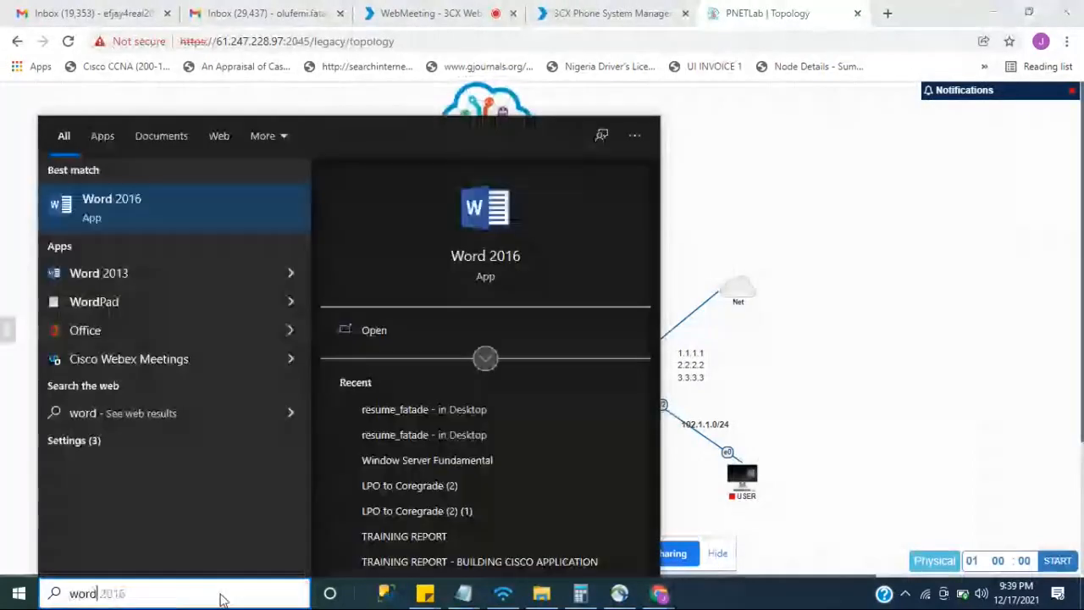
left_click(169, 216)
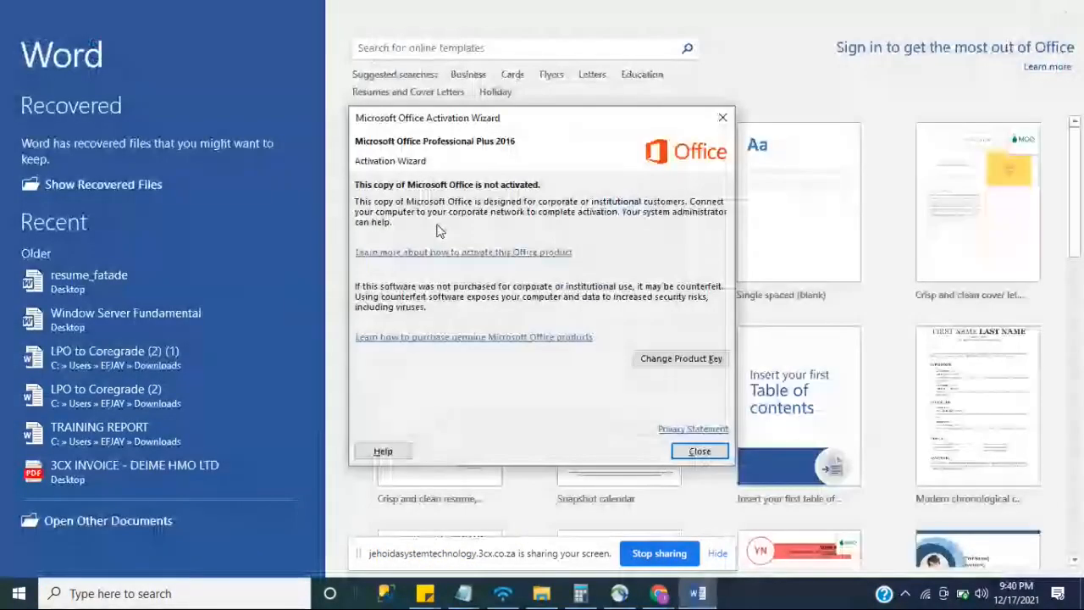
left_click(699, 451)
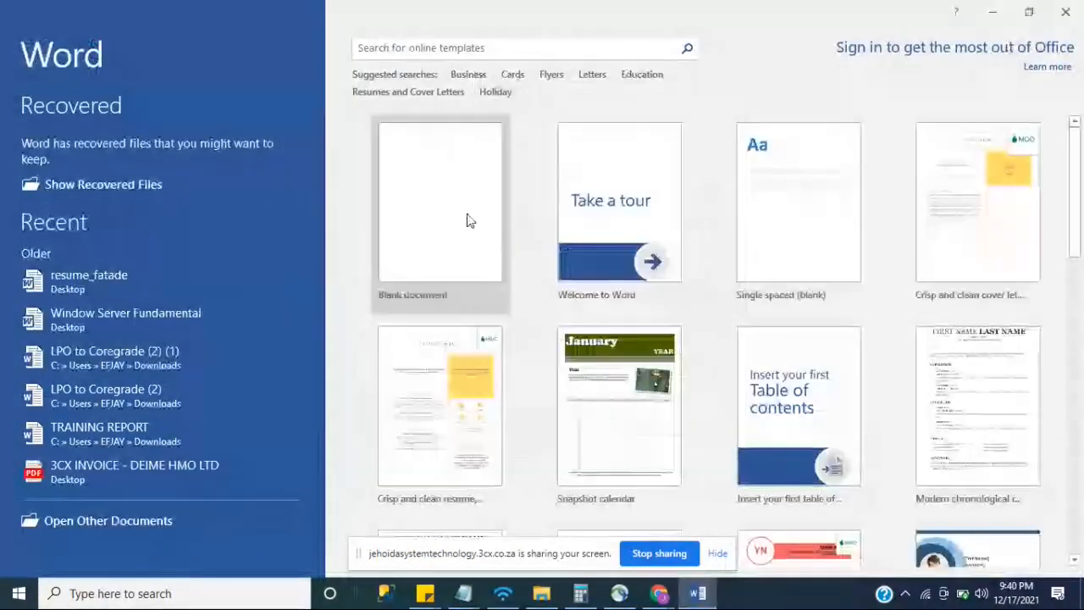
left_click(470, 221)
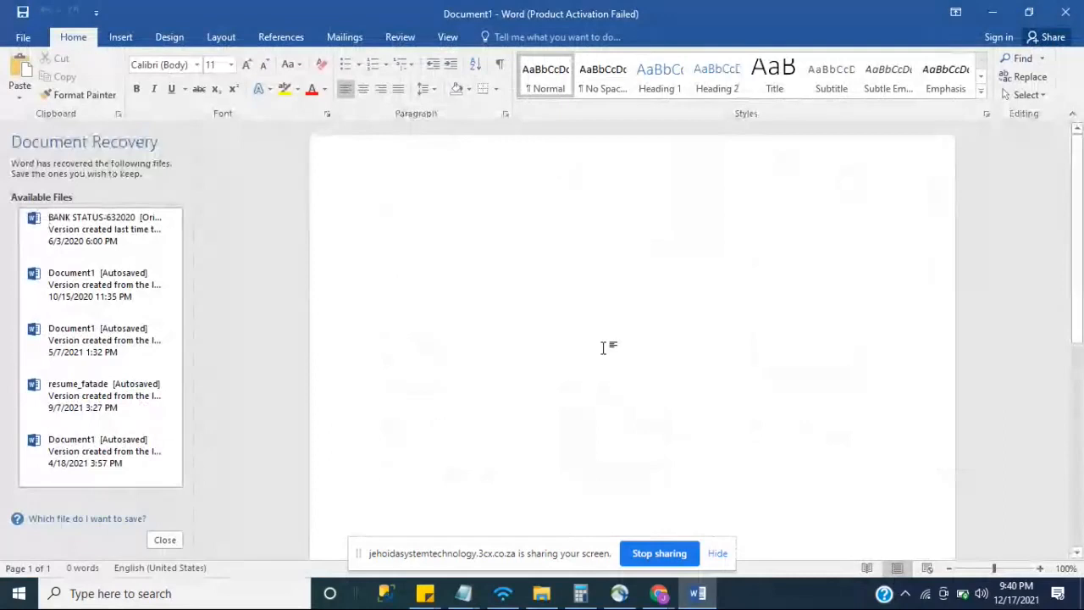
Switch back to the PNETLab topology in Chrome and examine the ASA firewall's inside, MGMT, DMZ and ISP links and connected devices.
mouse_move(659, 592)
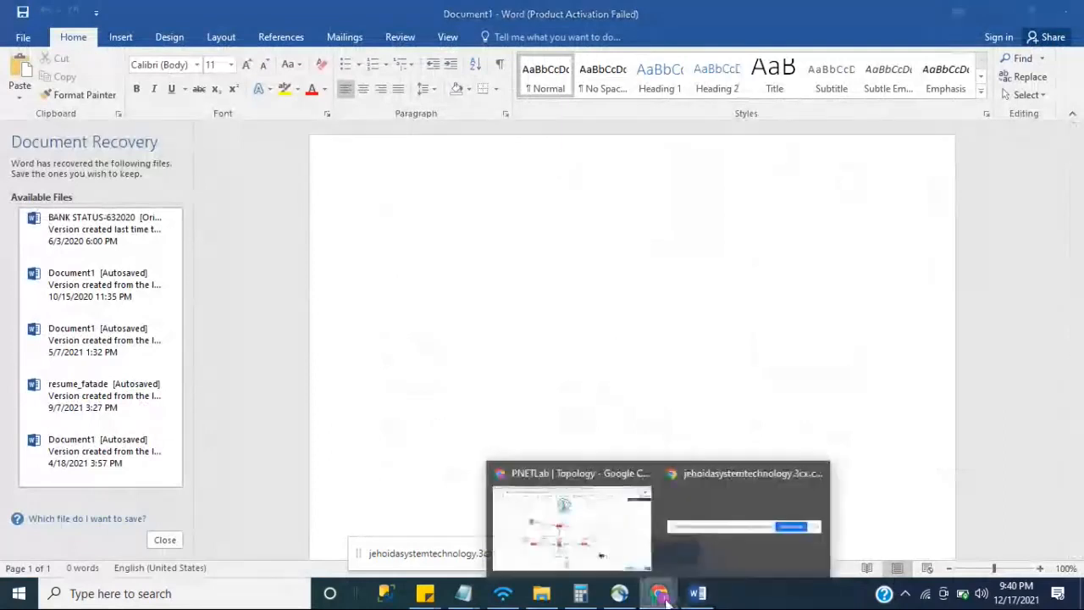
left_click(599, 557)
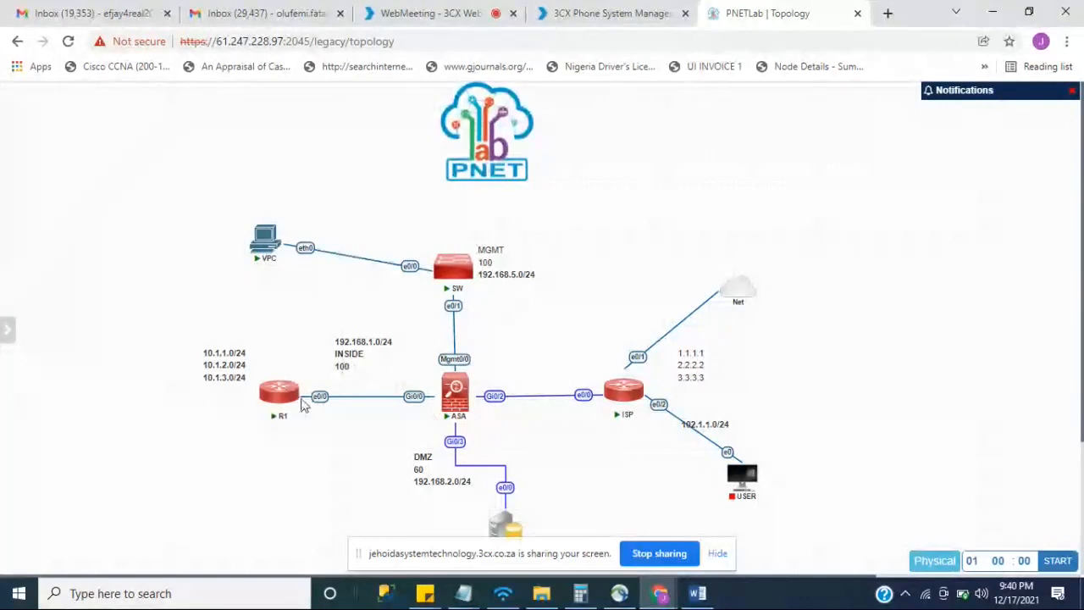
left_click_drag(303, 403, 425, 407)
left_click(425, 407)
mouse_move(279, 252)
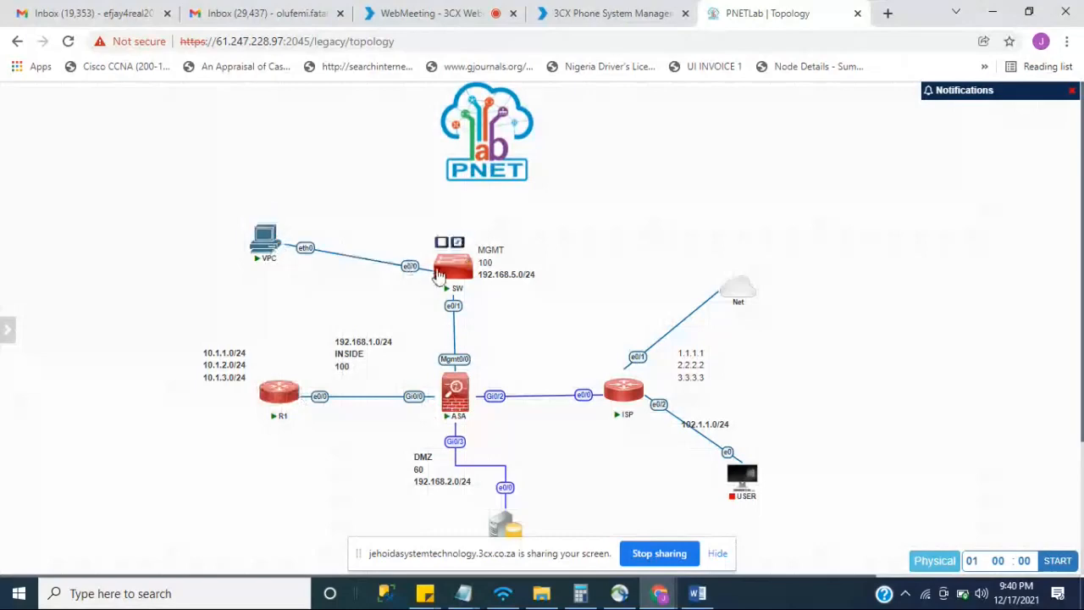
mouse_move(505, 513)
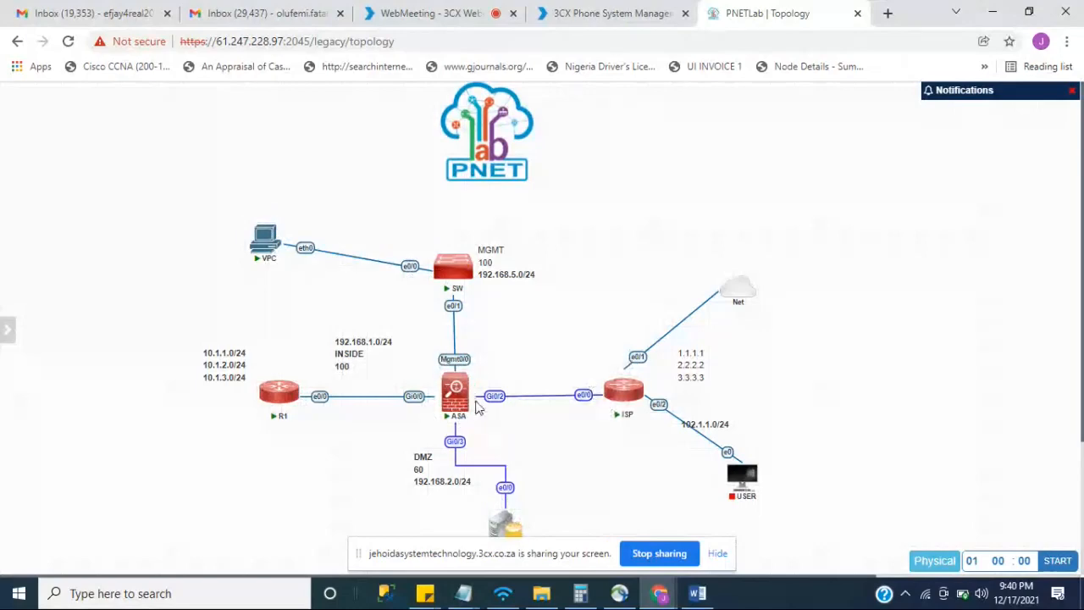
mouse_move(476, 403)
left_click_drag(1082, 442, 1081, 467)
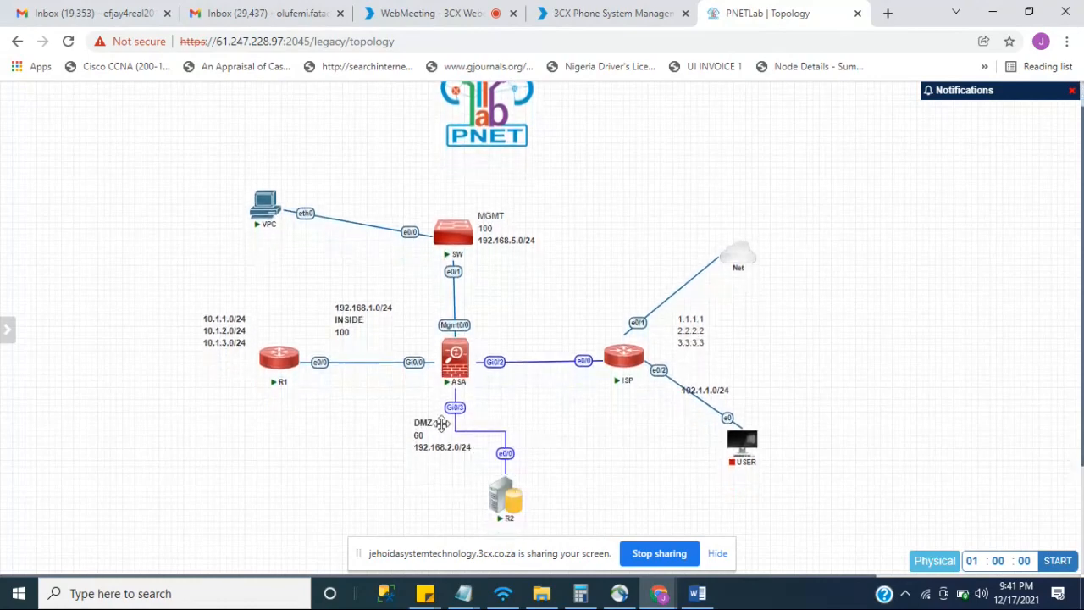
mouse_move(458, 368)
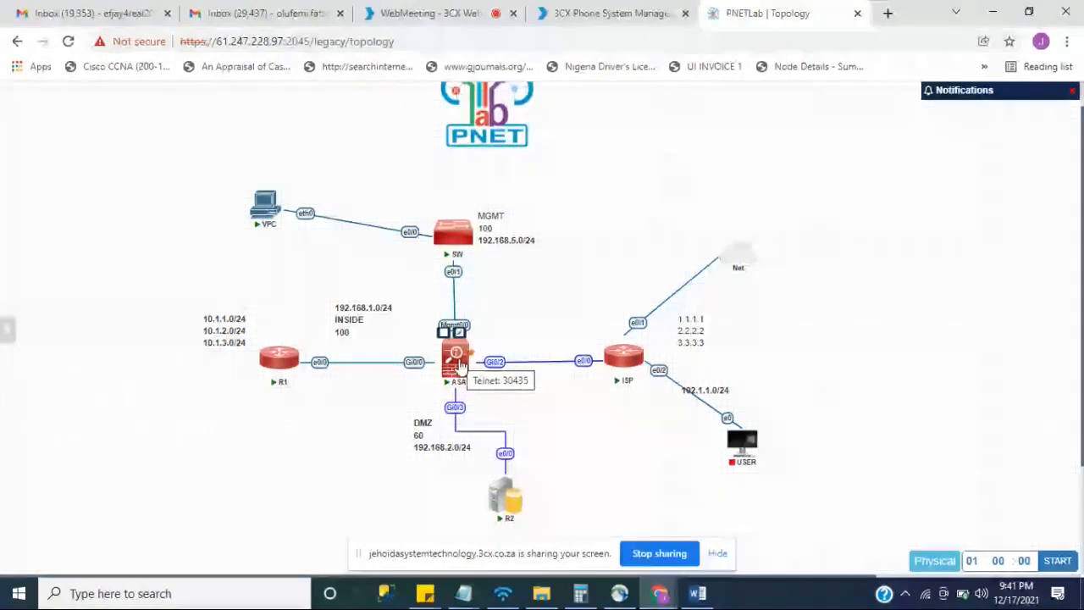
mouse_move(279, 366)
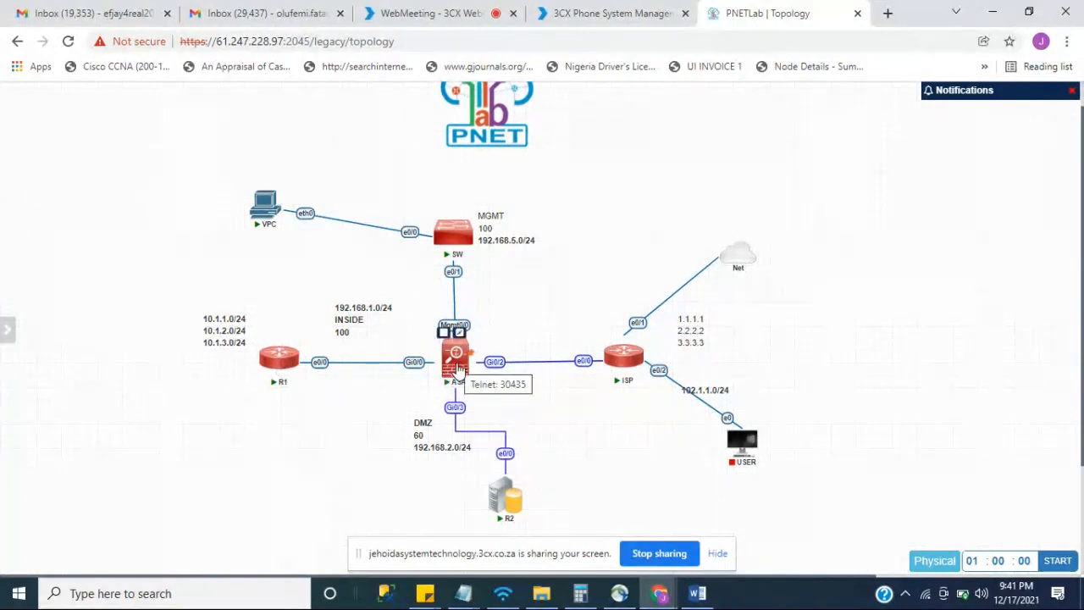
mouse_move(631, 362)
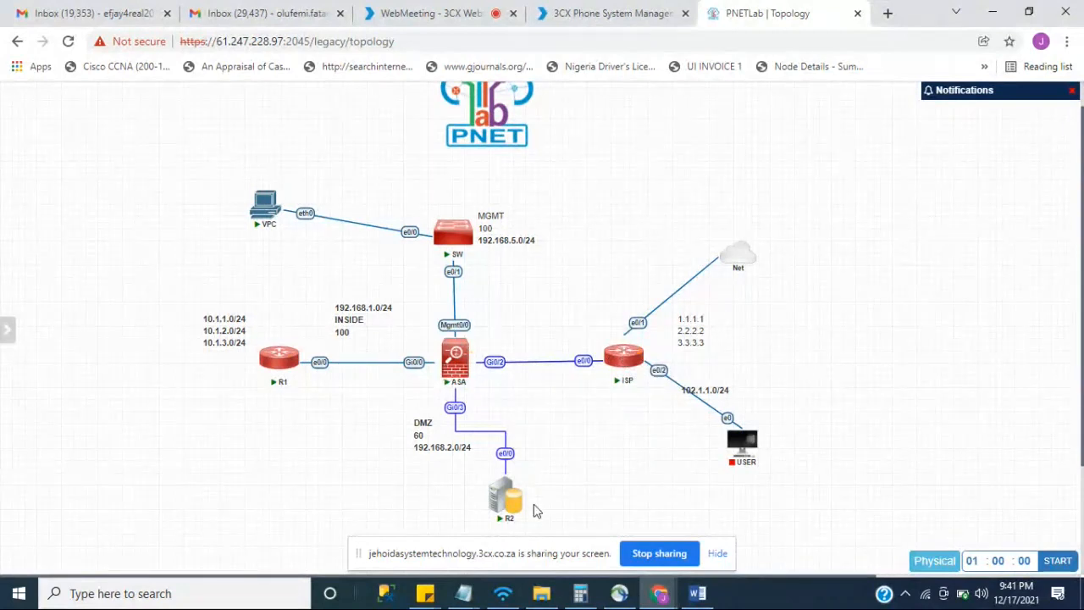
mouse_move(502, 500)
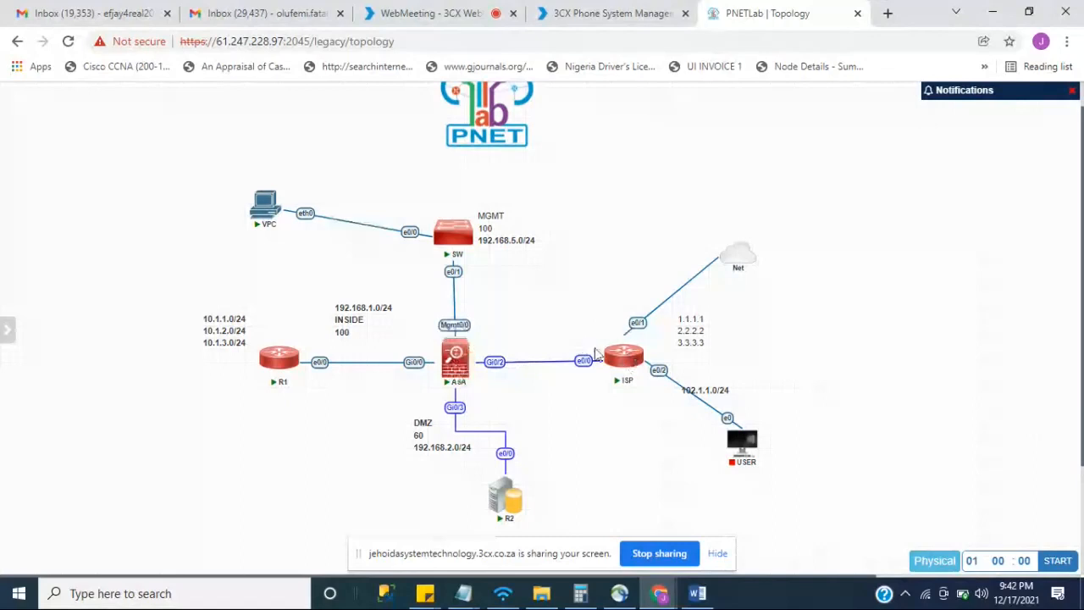
mouse_move(622, 356)
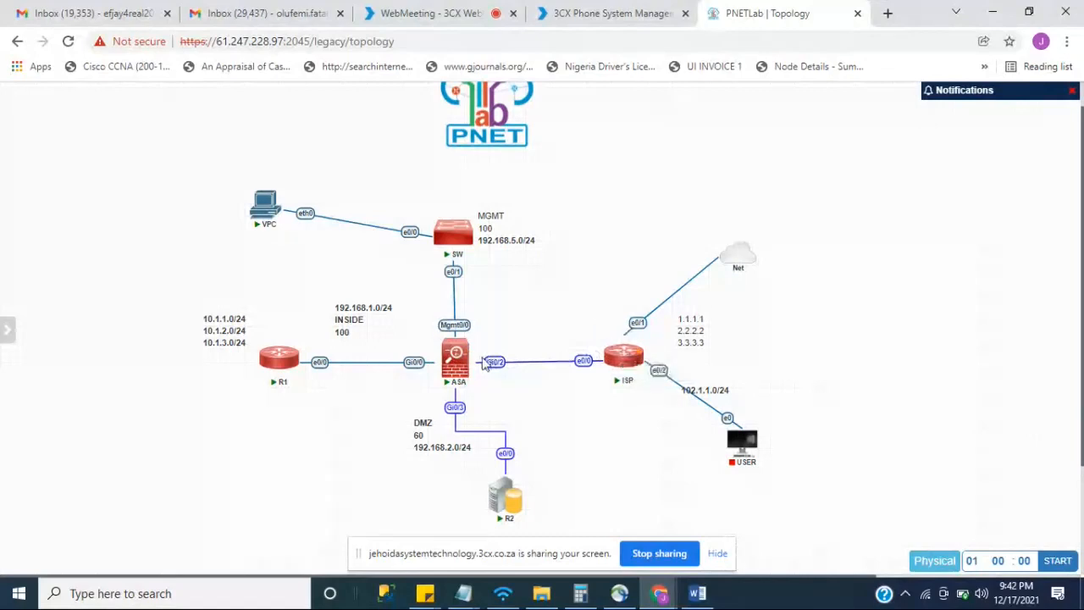
mouse_move(449, 358)
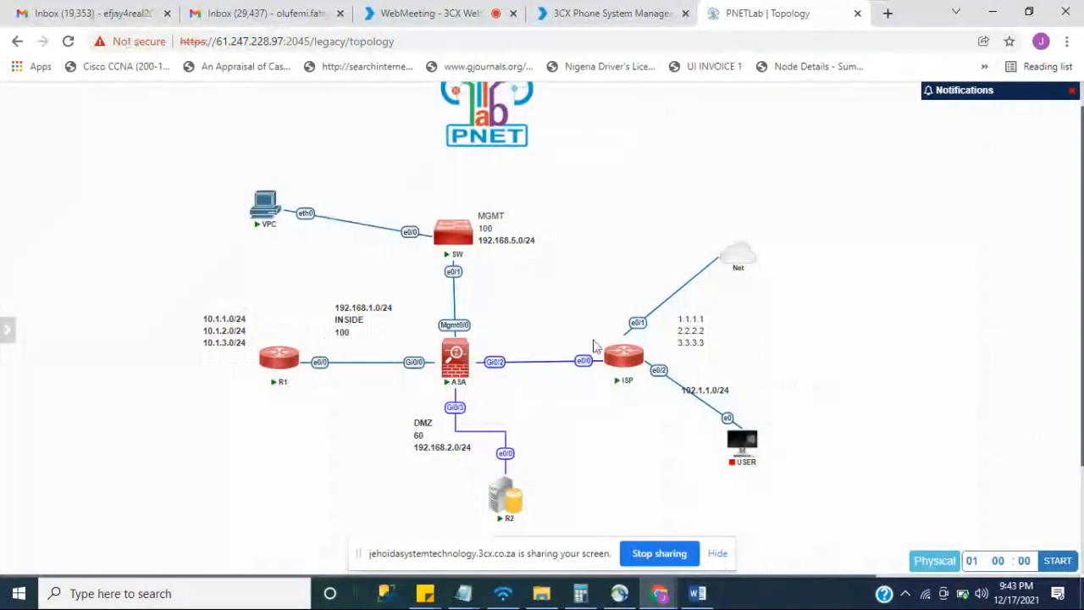
mouse_move(606, 376)
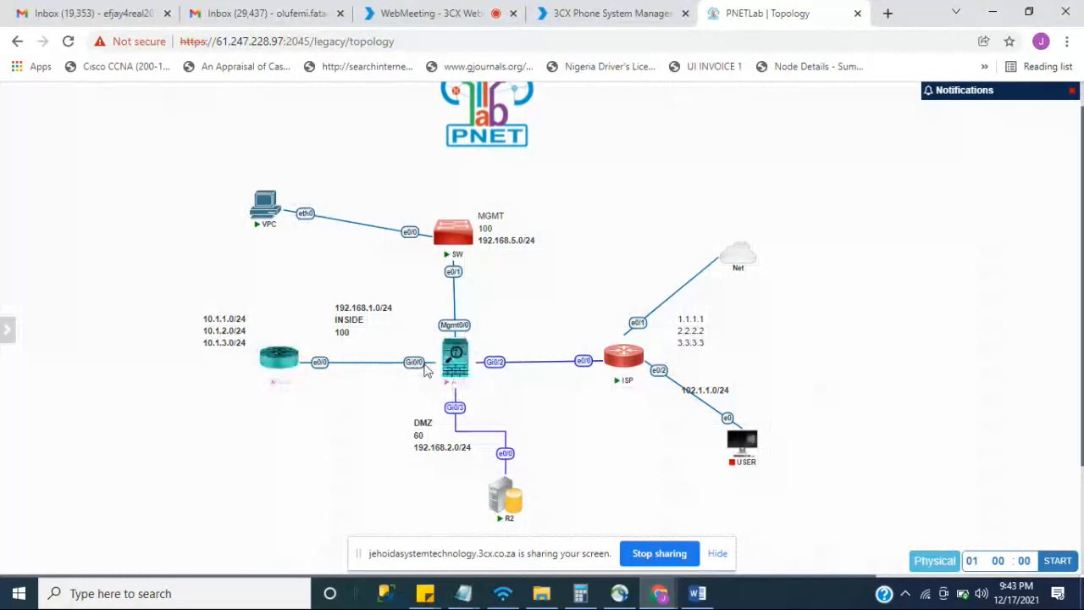
mouse_move(432, 356)
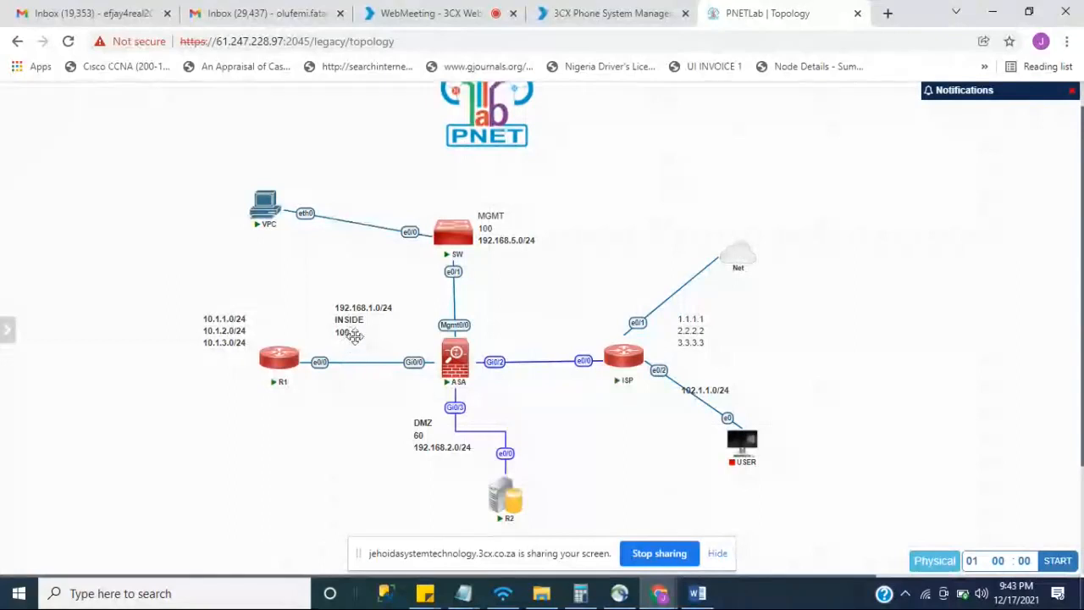
mouse_move(477, 372)
Open the ASA firewall's console and move the terminal window clear of the ASA and R1 nodes.
right_click(455, 330)
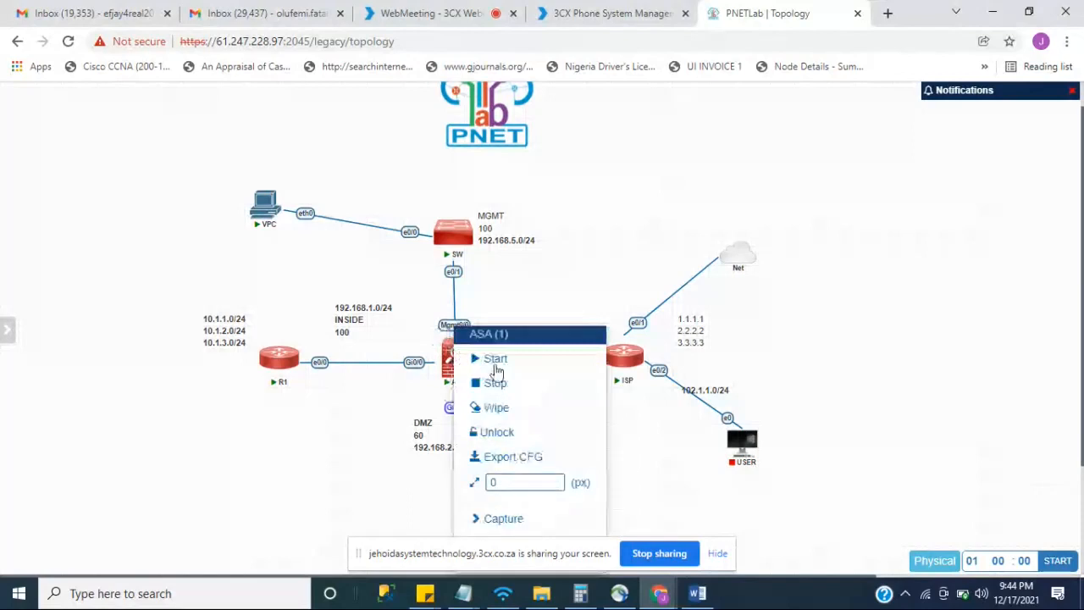
left_click(371, 446)
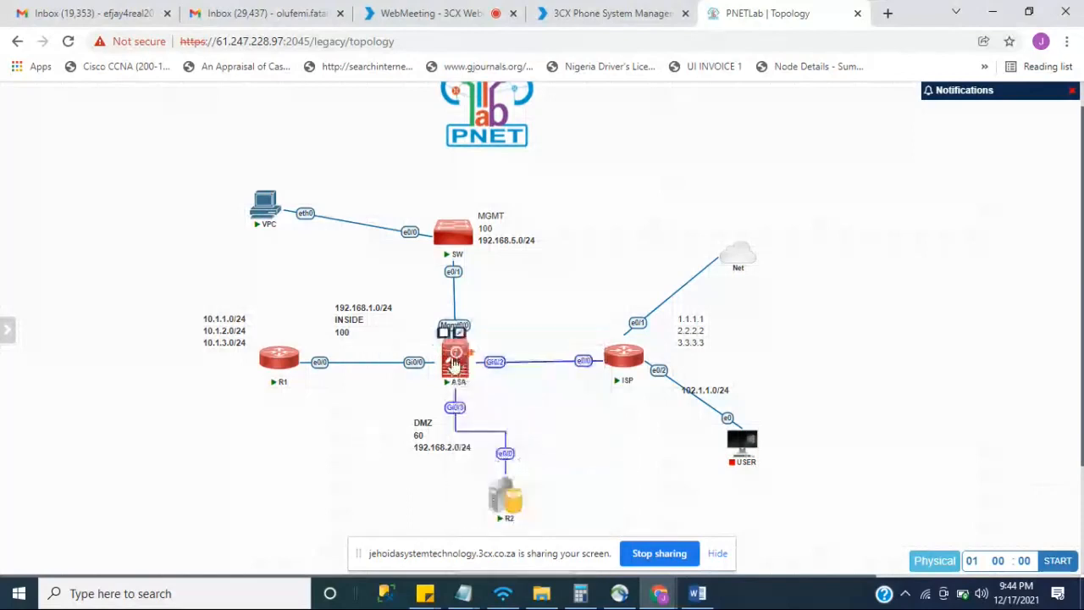
left_click(455, 363)
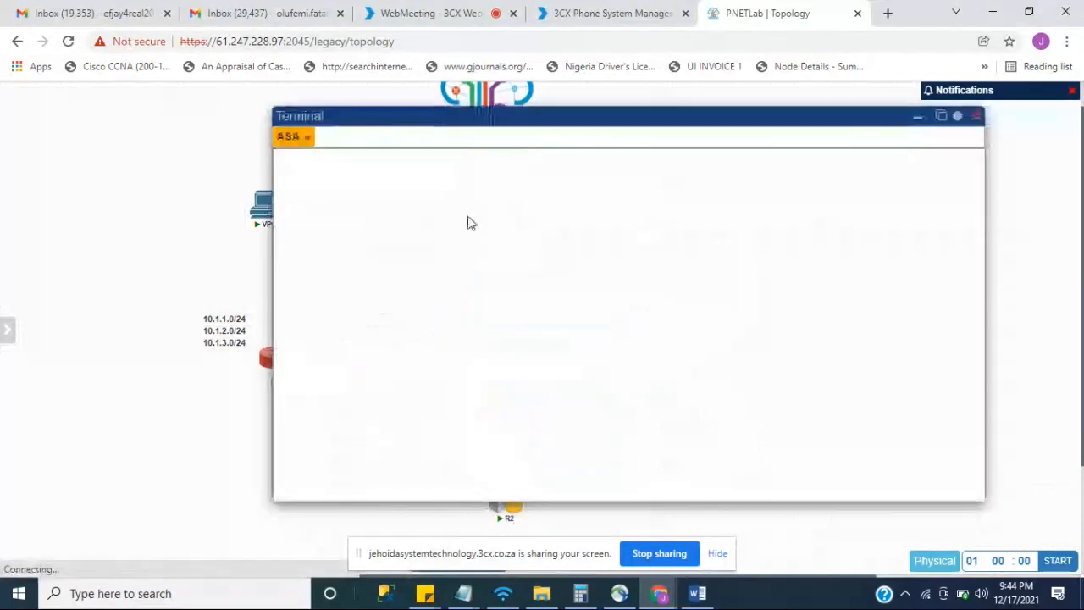
left_click_drag(513, 115, 755, 165)
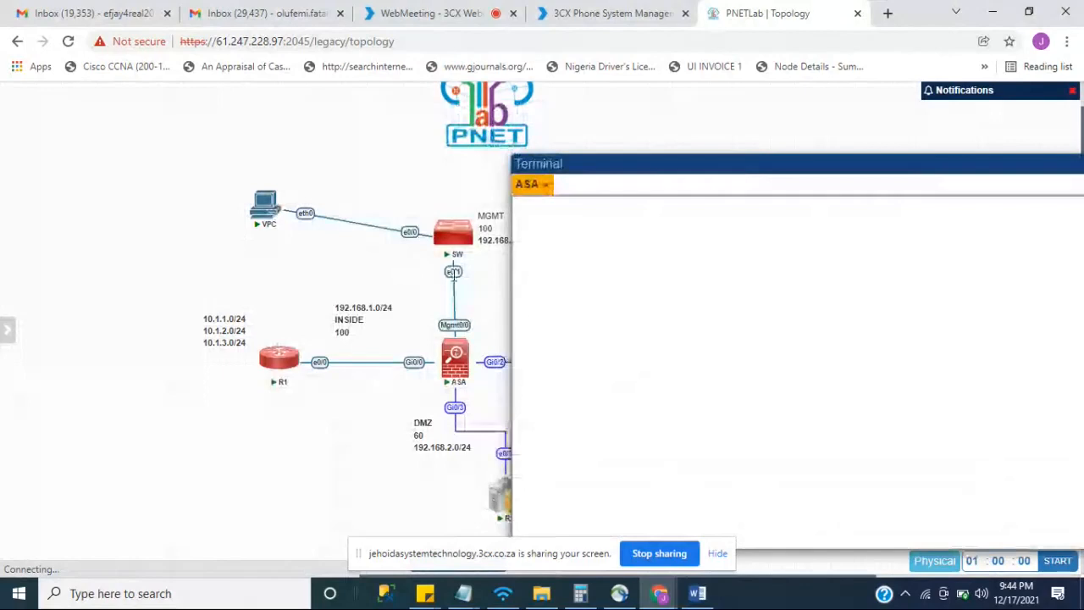
left_click_drag(635, 161, 616, 132)
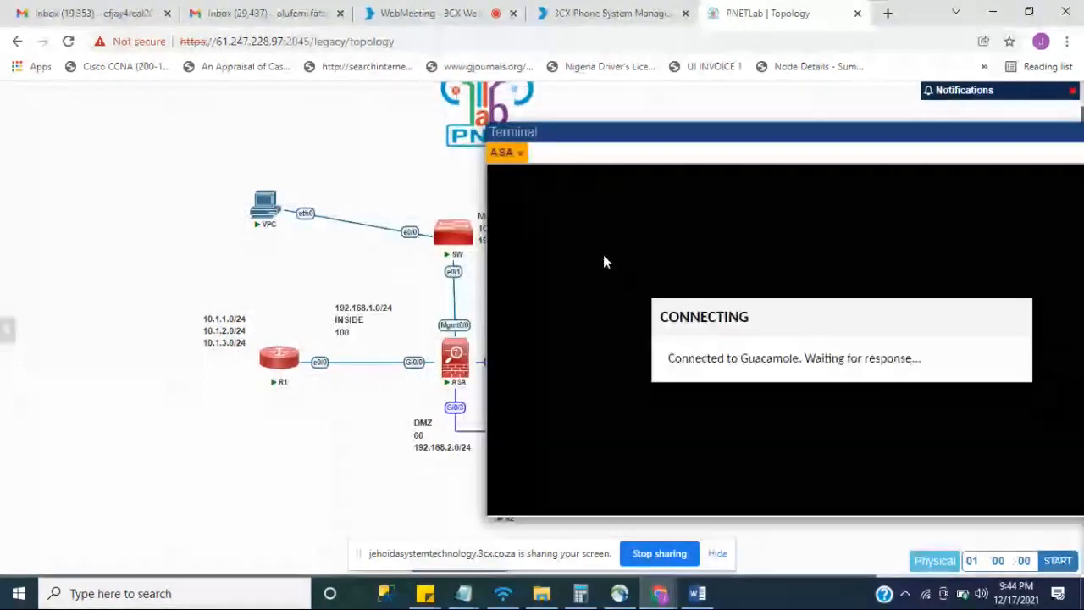
Open console sessions for R1, R2 and ISP from the topology, repositioning the terminal window to reach the nodes.
left_click(279, 357)
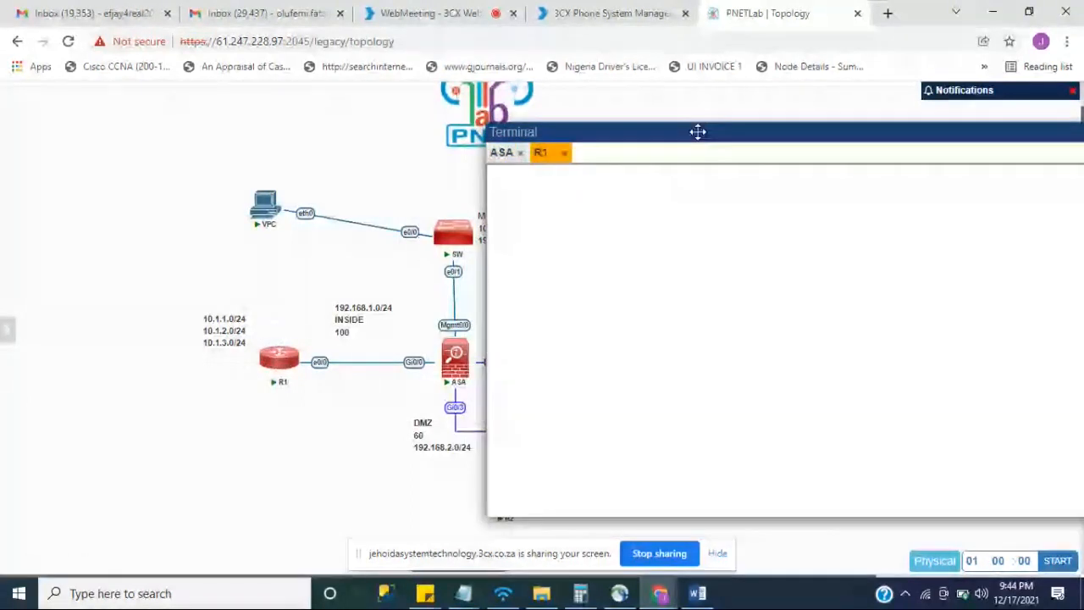
left_click_drag(697, 131, 851, 125)
left_click(507, 498)
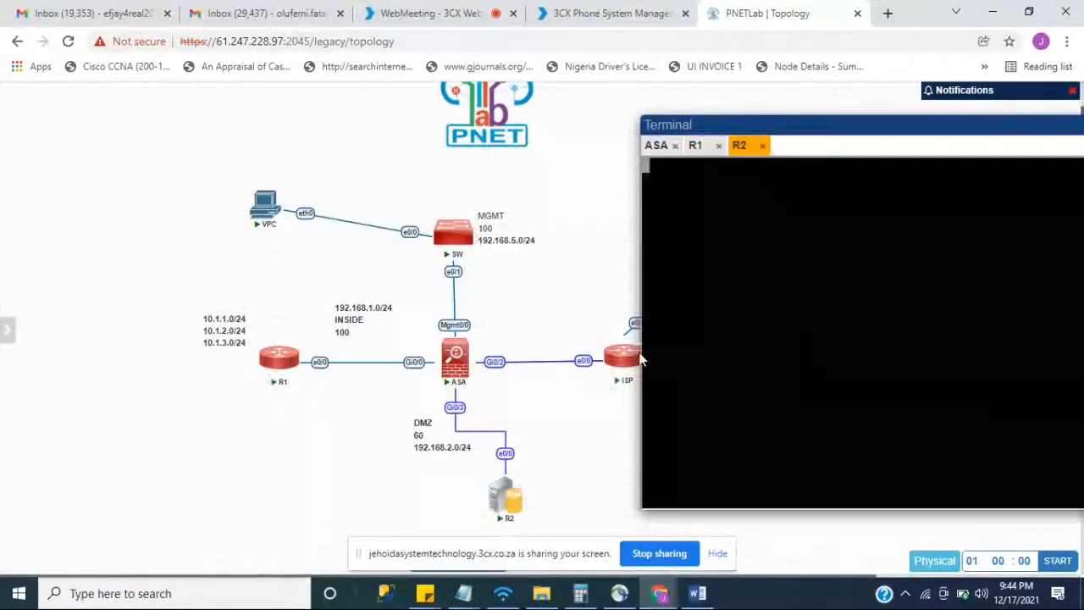
left_click(621, 355)
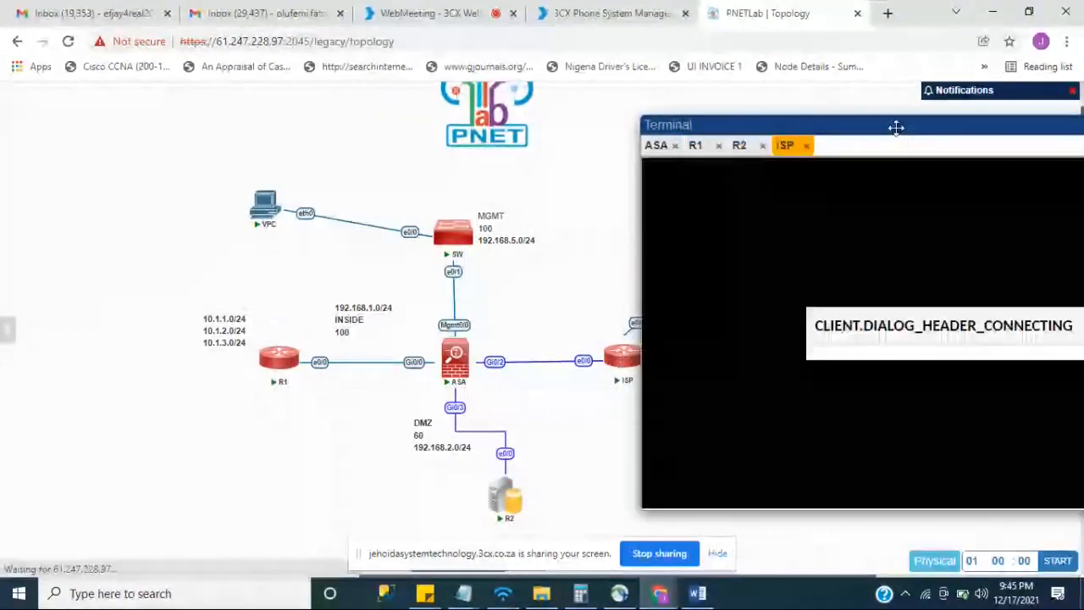
left_click_drag(896, 127, 674, 128)
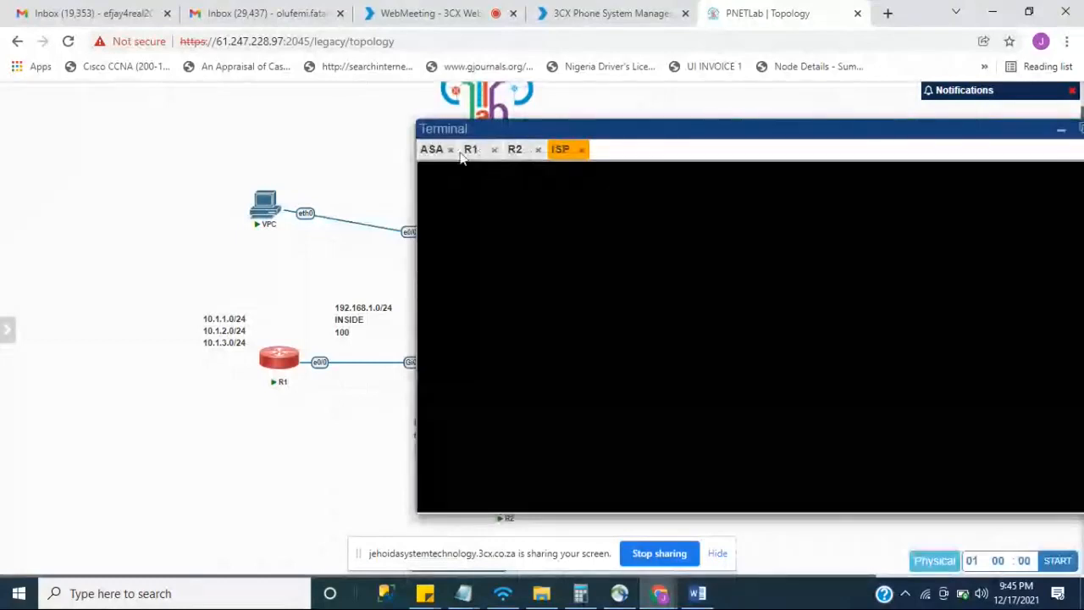
Bring up the command prompt in the ASA console and answer n to R1's initial configuration dialog question.
left_click(429, 152)
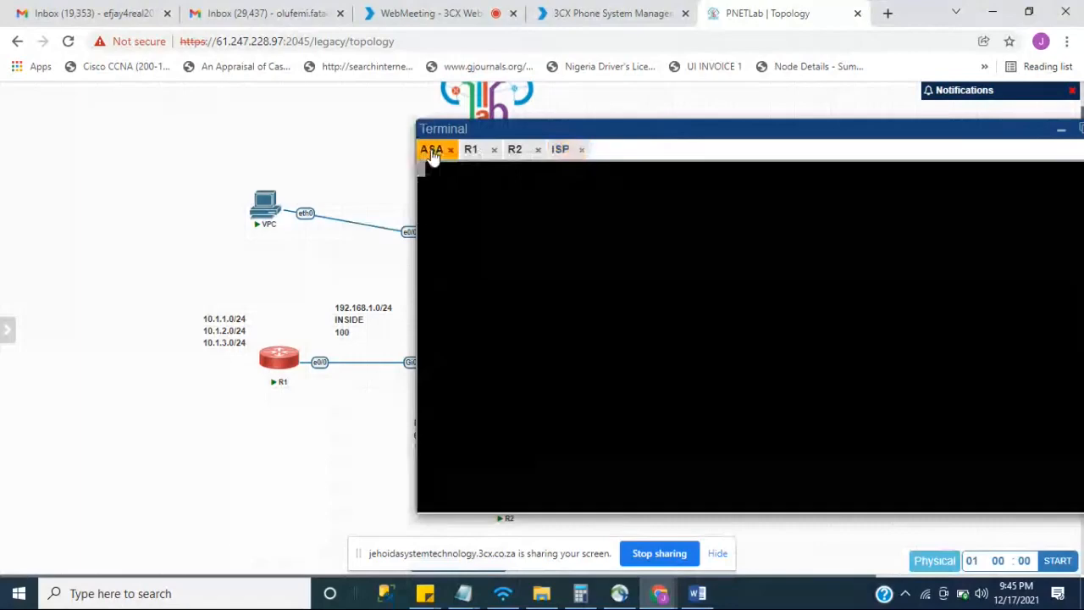
key("Return")
key("Return")
key("Return")
key("Return")
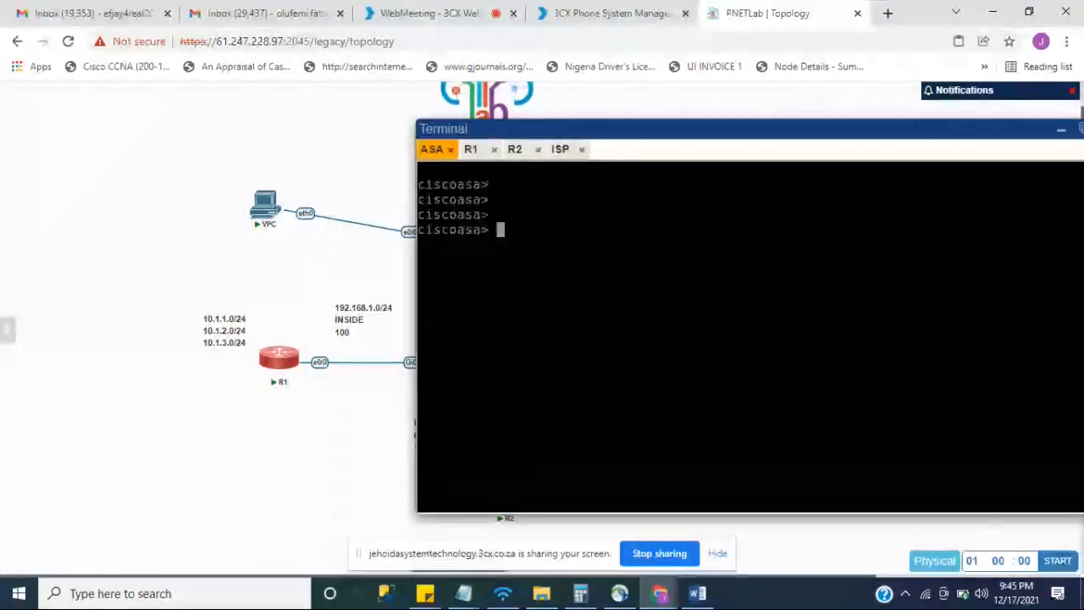
key("Return")
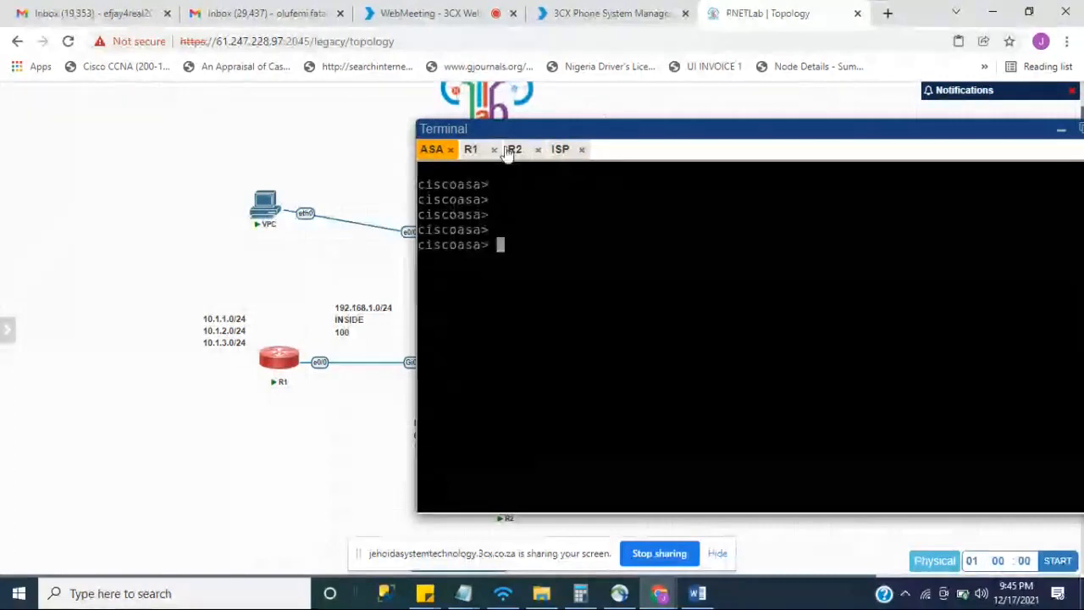
left_click(470, 149)
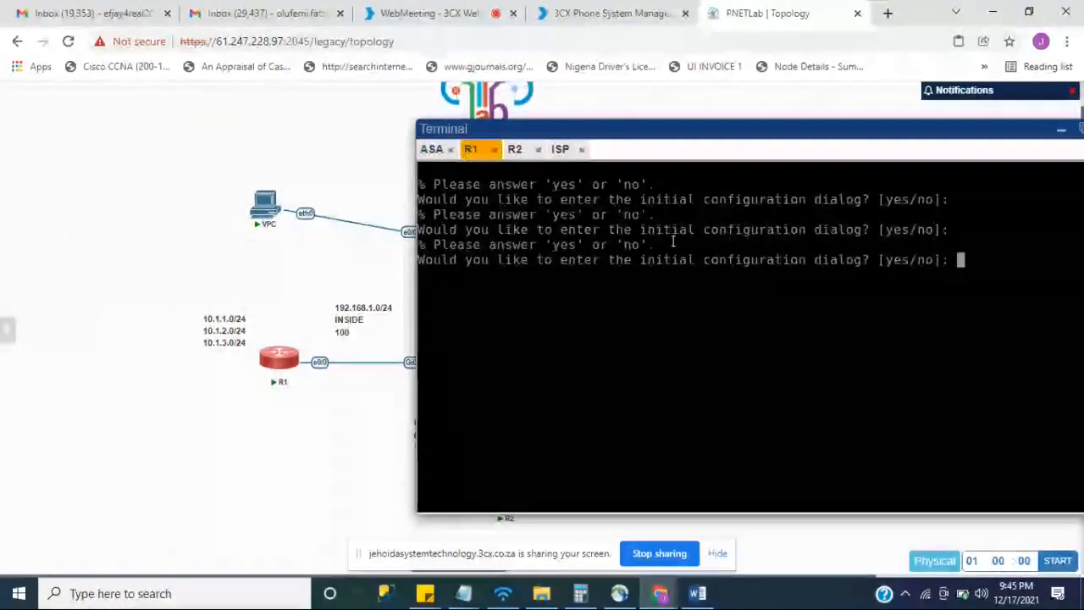
type("n")
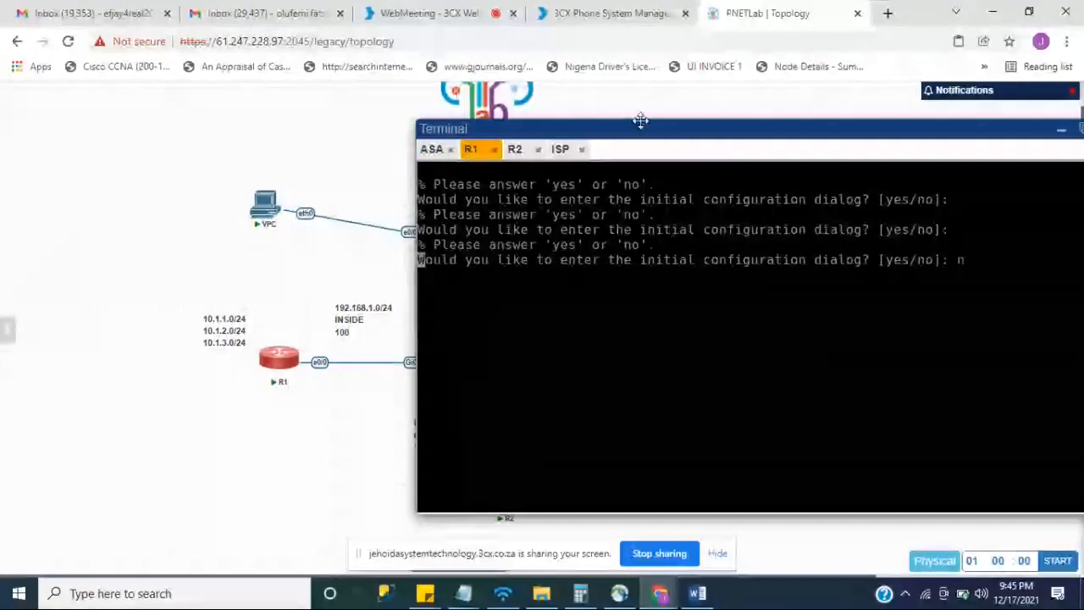
Switch to the 3CX WebMeeting page and send "hello" in the meeting chat.
left_click(438, 17)
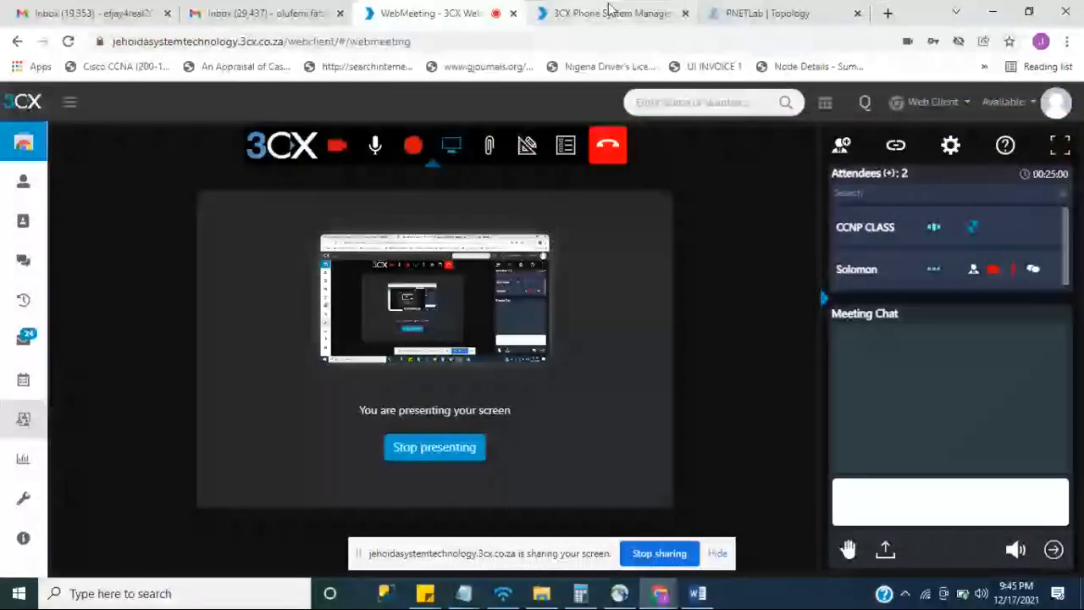
left_click(751, 16)
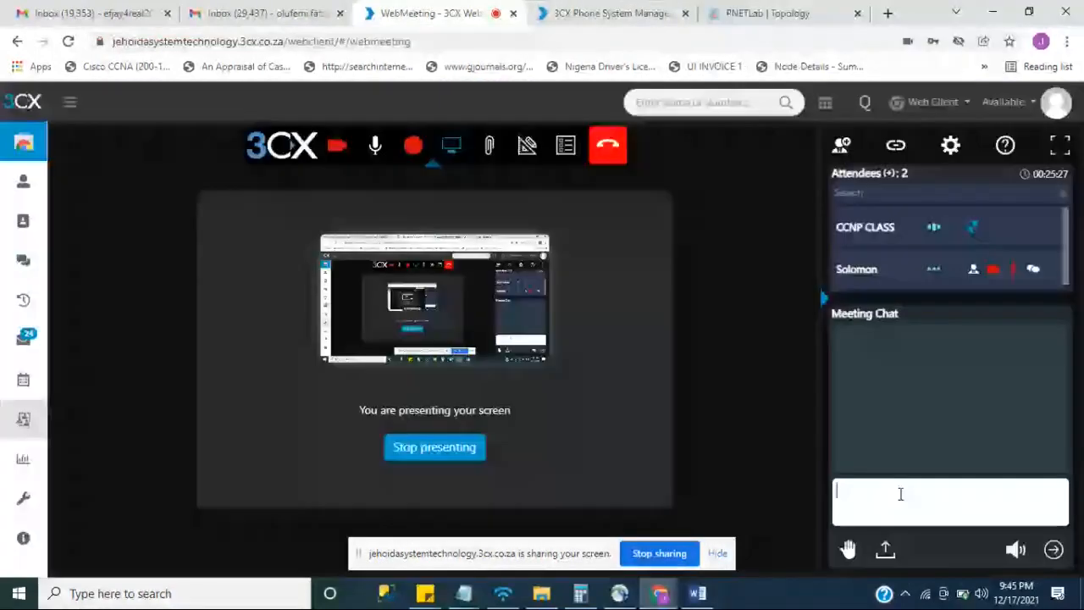
type("hello")
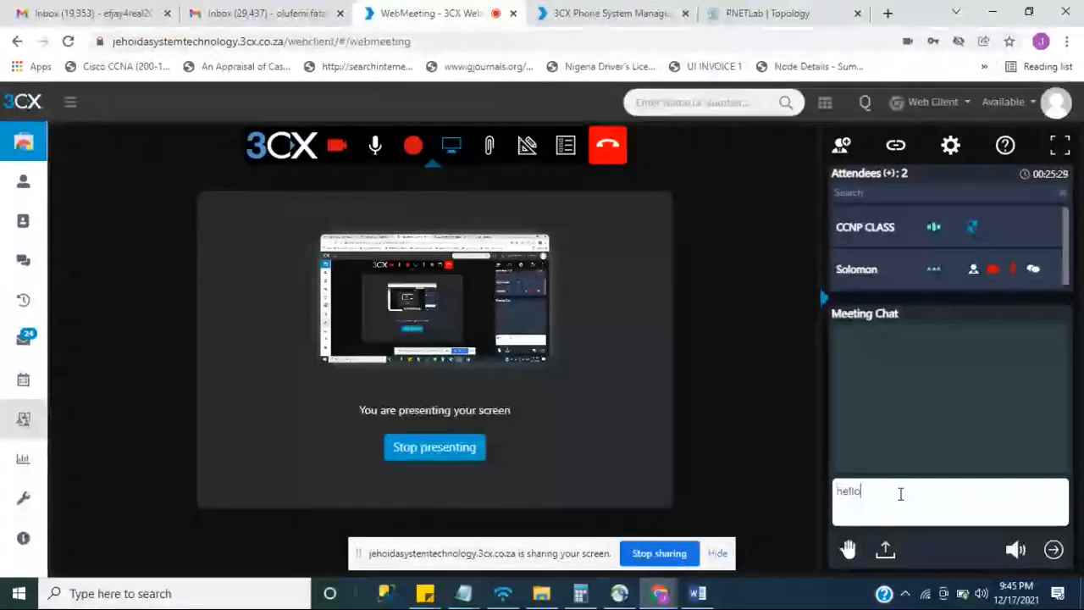
key("Return")
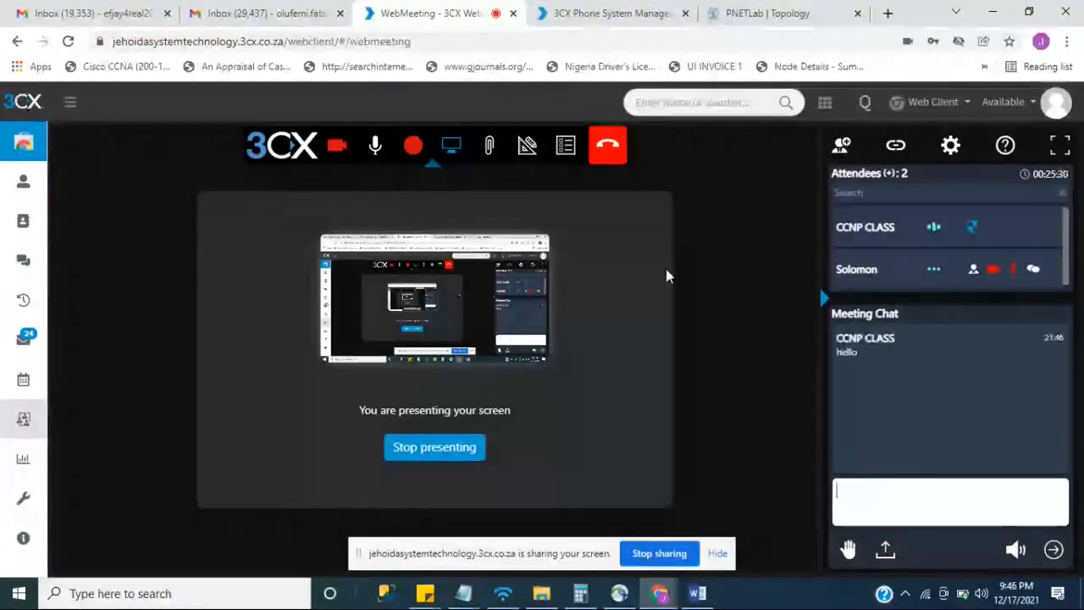
Switch back to the PNETLab topology, close the ISP console session and reopen it from the ISP router.
left_click(771, 13)
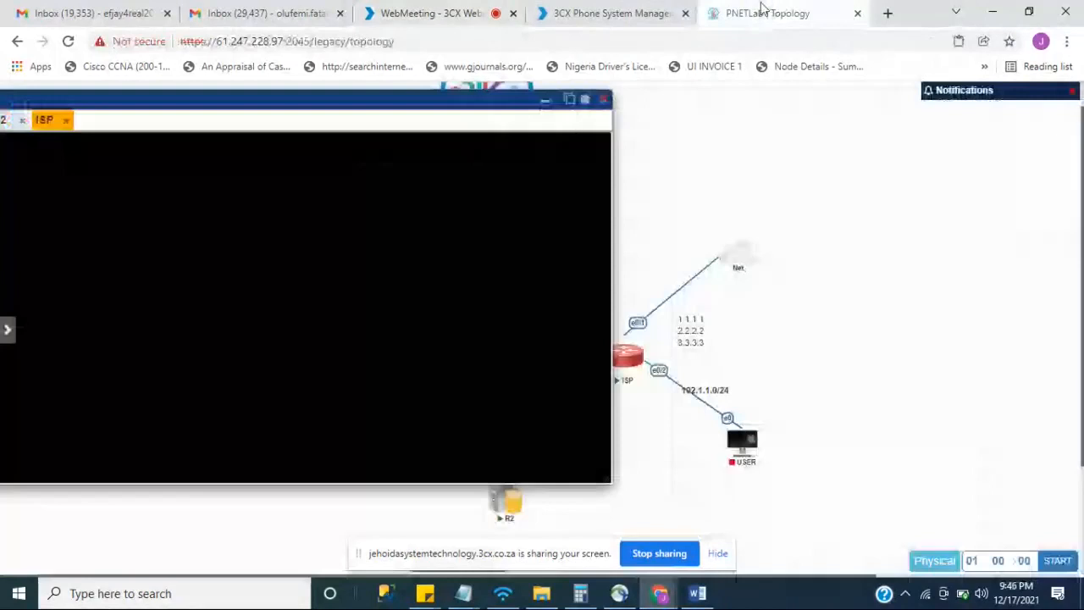
left_click_drag(300, 99, 652, 125)
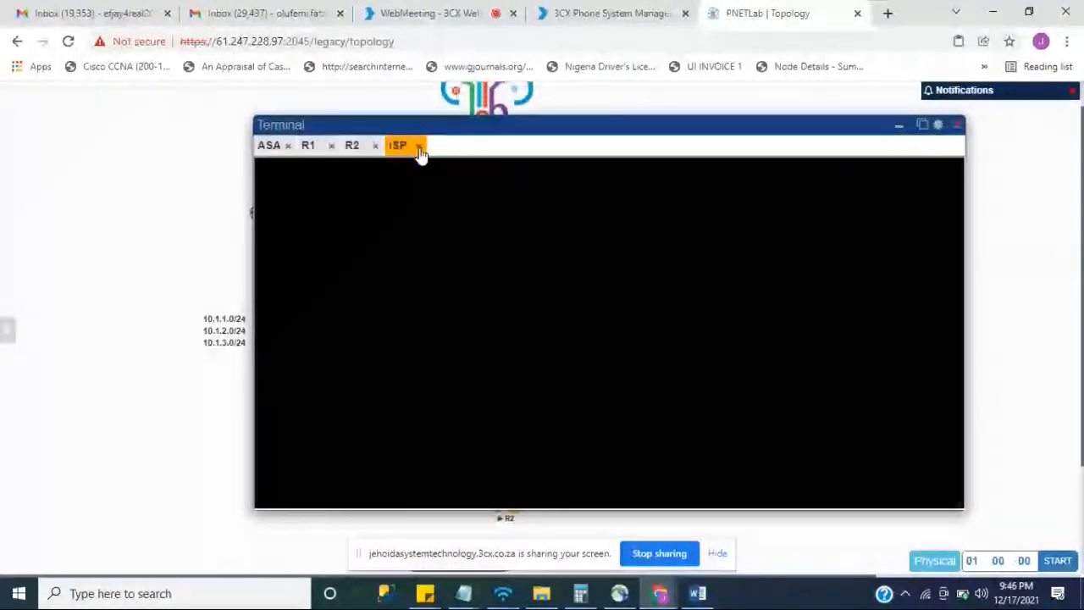
left_click(419, 147)
left_click_drag(500, 125, 652, 375)
left_click(624, 355)
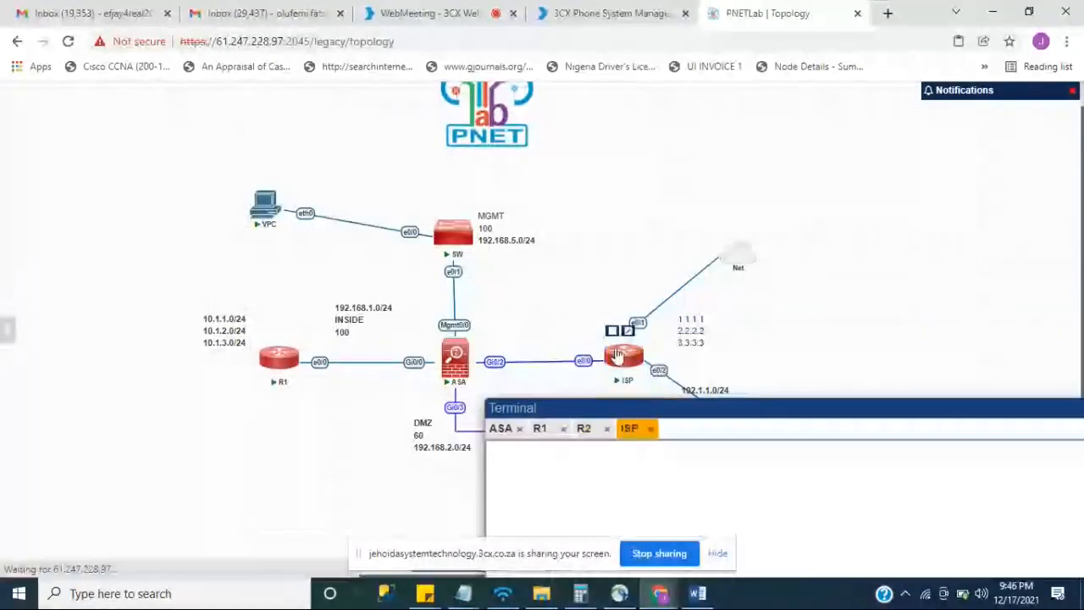
left_click_drag(752, 407, 624, 155)
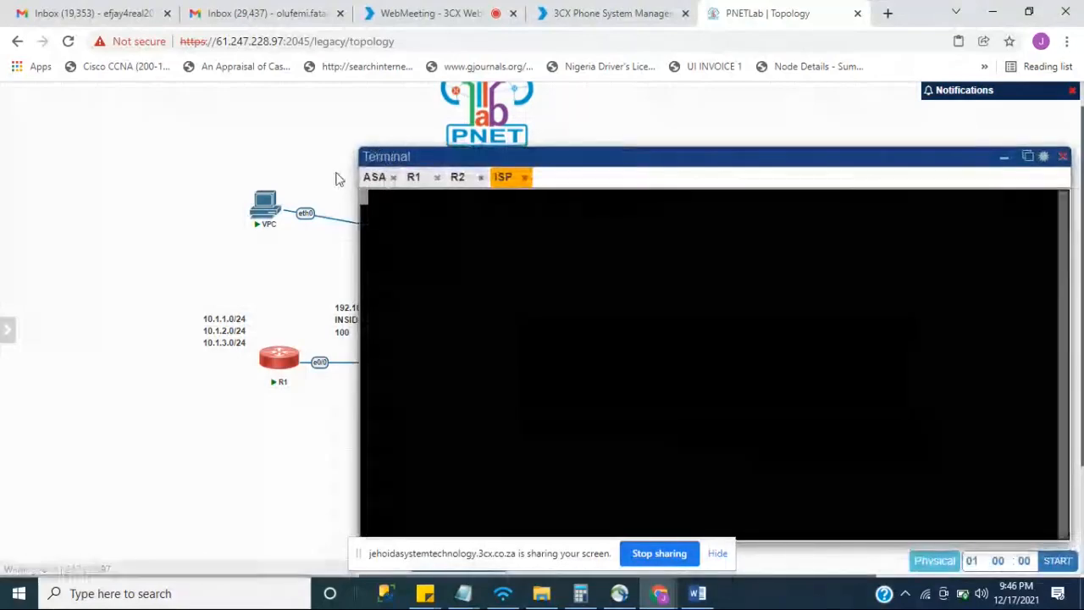
Bring up the ASA's console session and move the terminal window clear of the SW, ASA and R2 nodes.
left_click(412, 179)
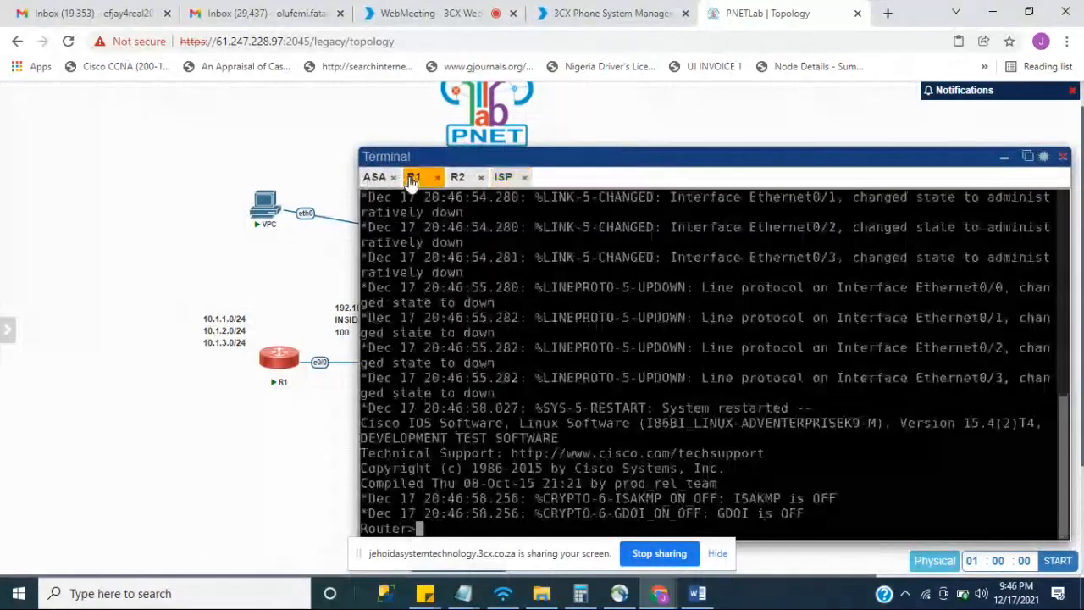
left_click(374, 177)
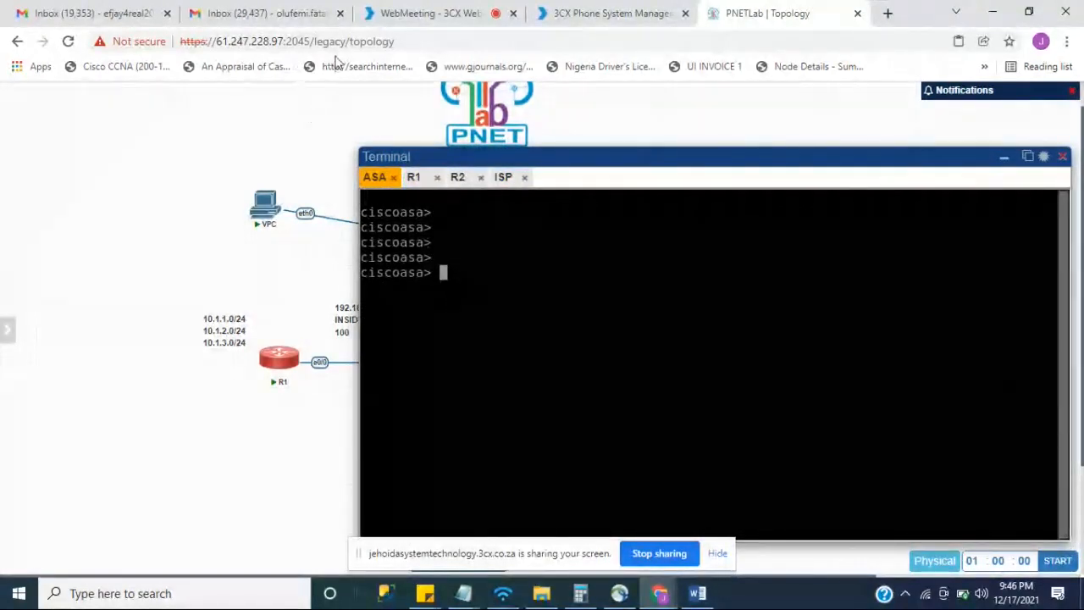
left_click(427, 12)
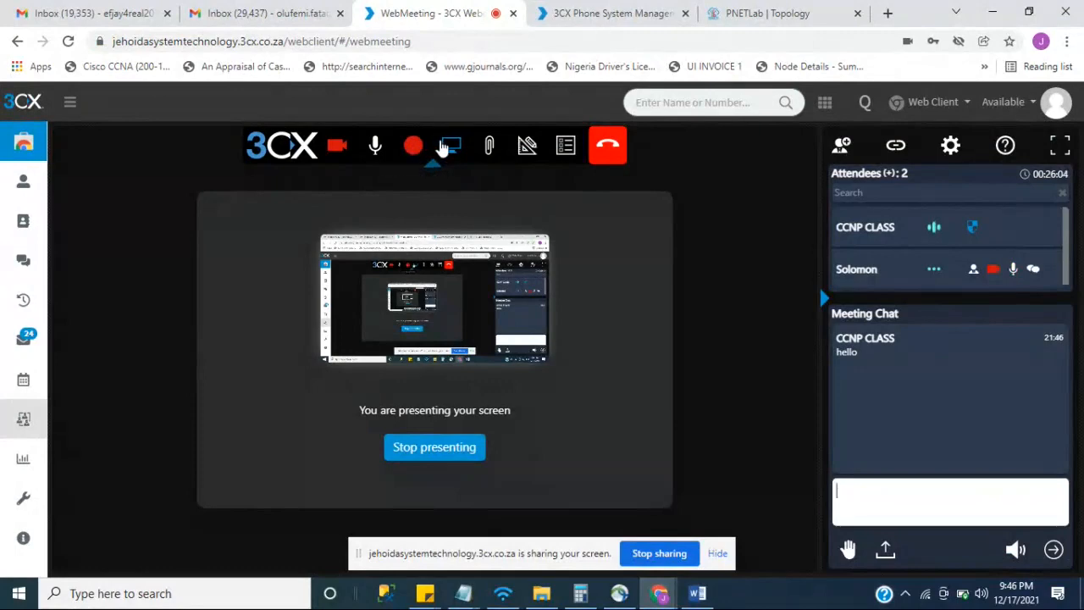
left_click(745, 13)
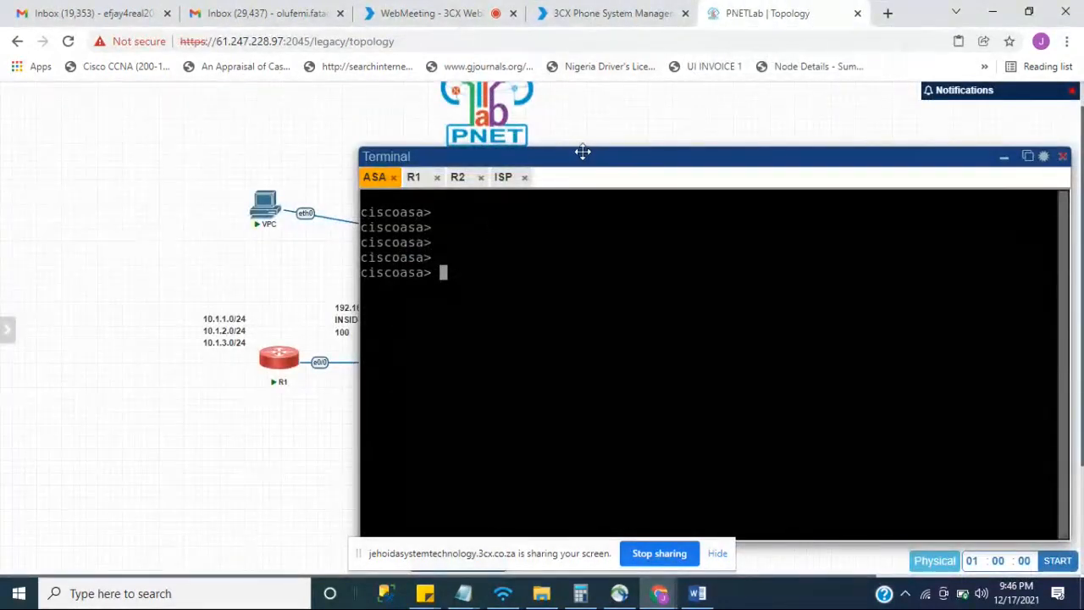
left_click_drag(584, 155, 798, 122)
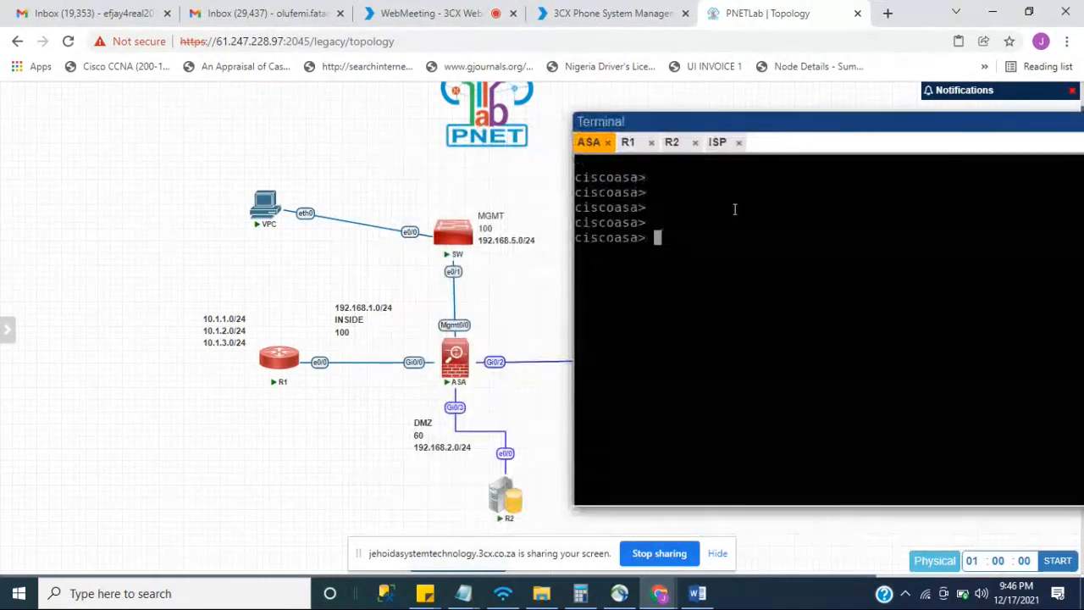
Enter privileged mode on the ASA with en, leaving the password empty.
type("en")
key("Return")
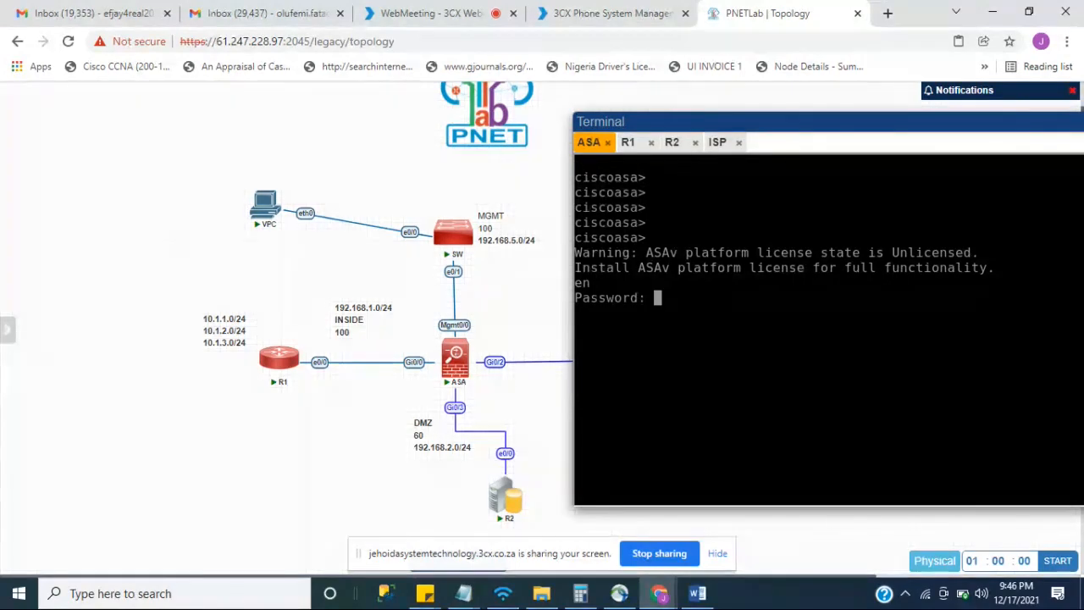
key("Return")
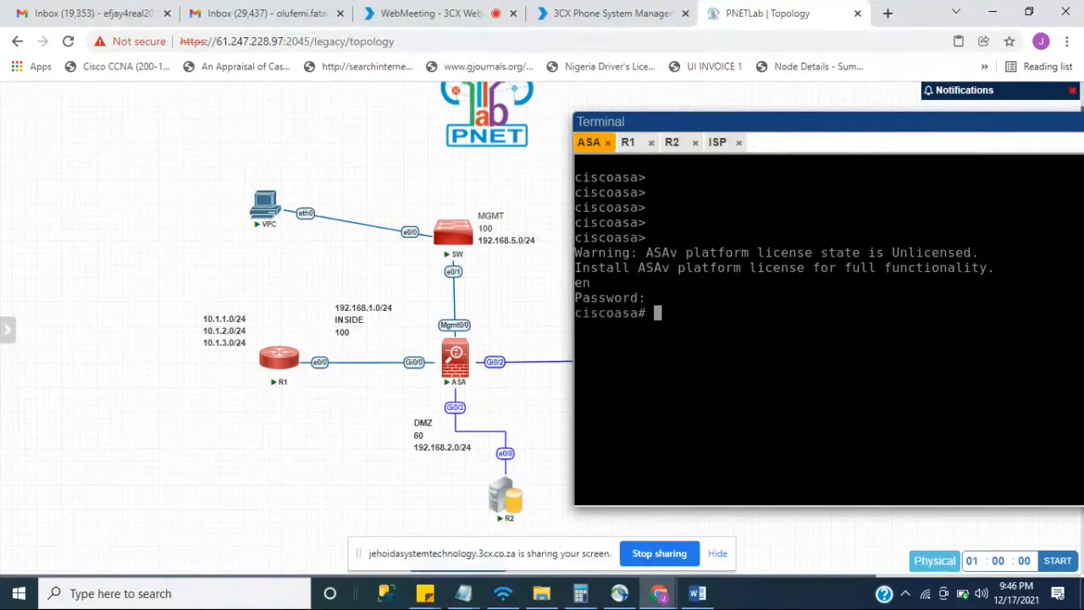
key("Return")
key("Return")
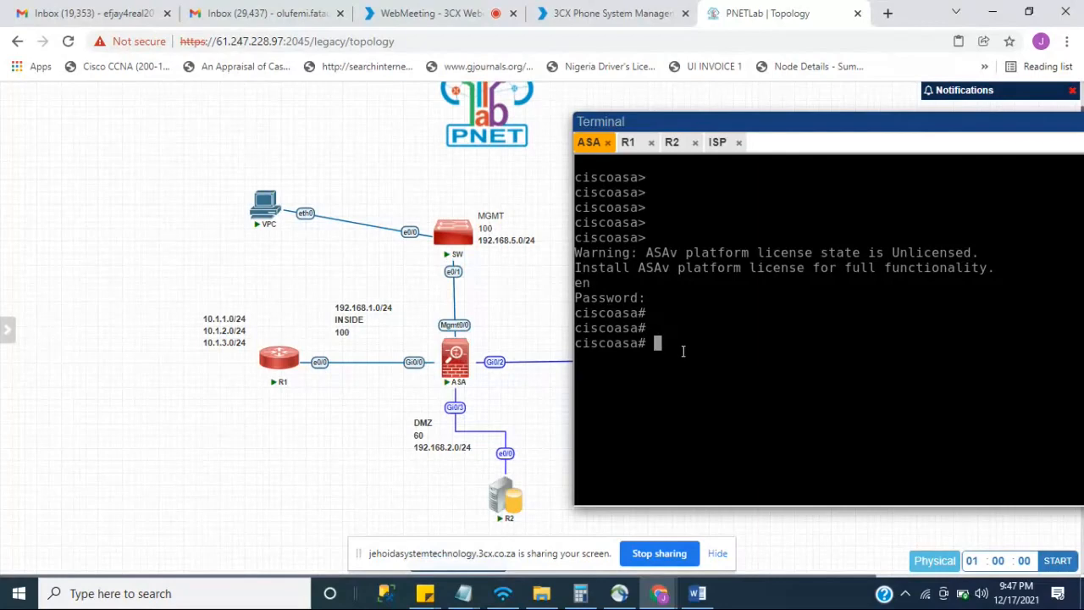
List the ASA's interfaces with sh interface ip brief and reposition the terminal to read the status columns.
type("sh int")
key("Tab")
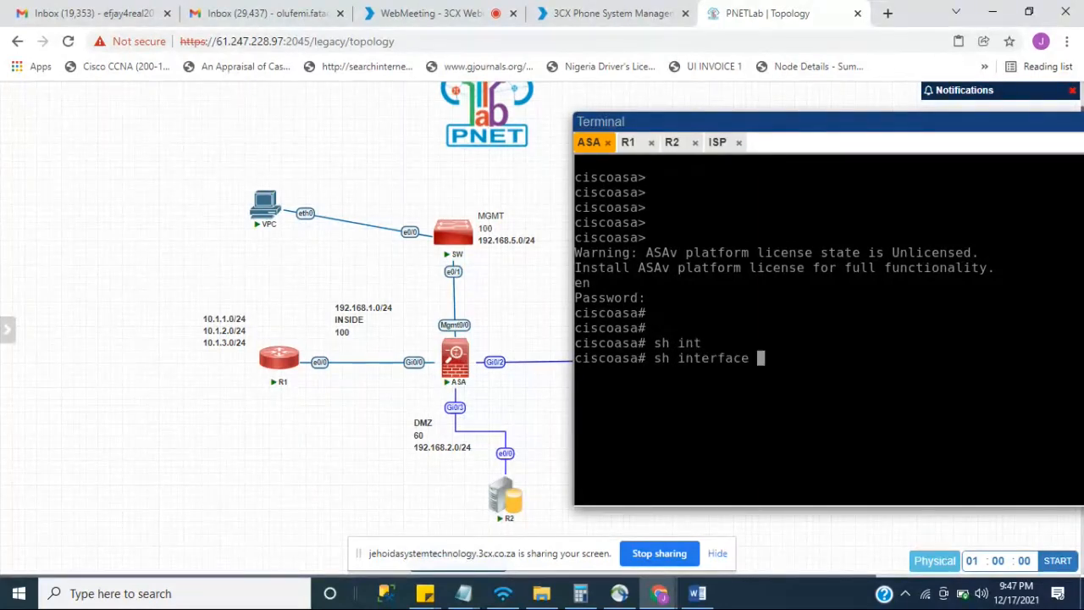
type("ip br")
key("Tab")
key("Return")
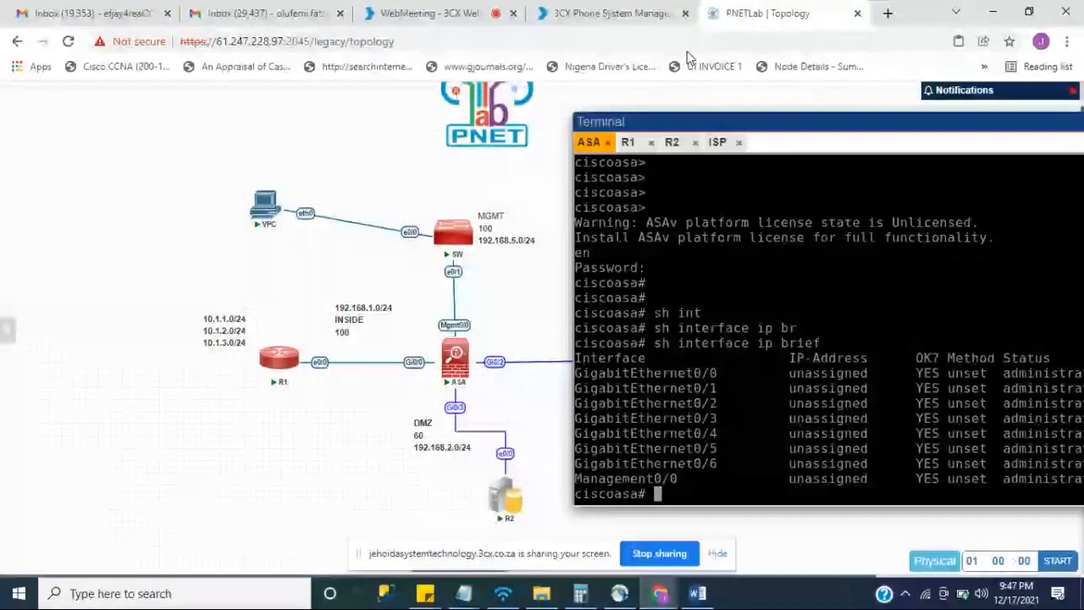
left_click_drag(919, 121, 818, 116)
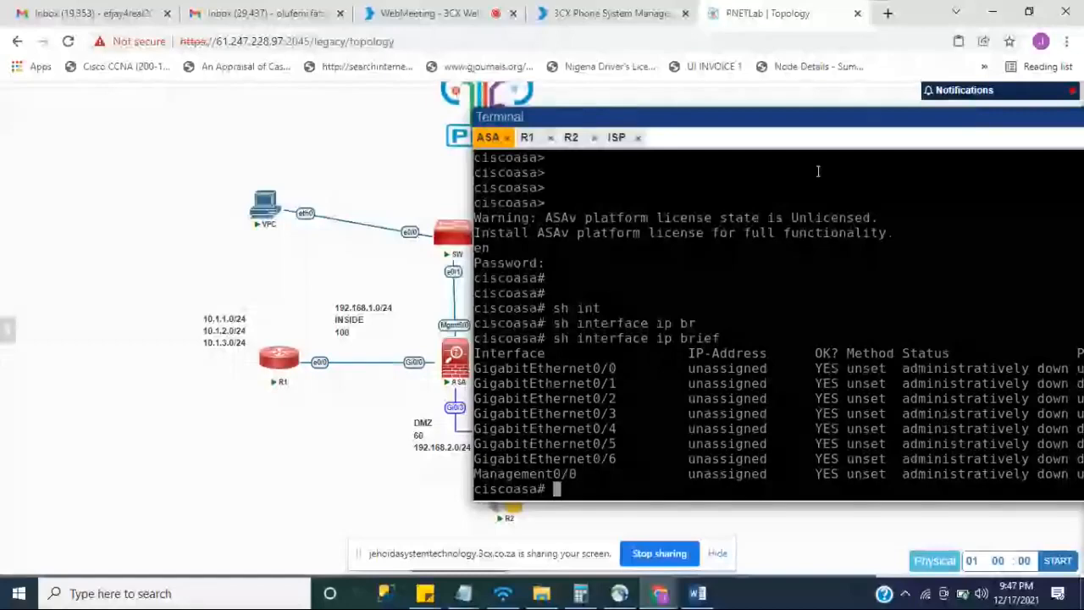
left_click_drag(813, 116, 905, 109)
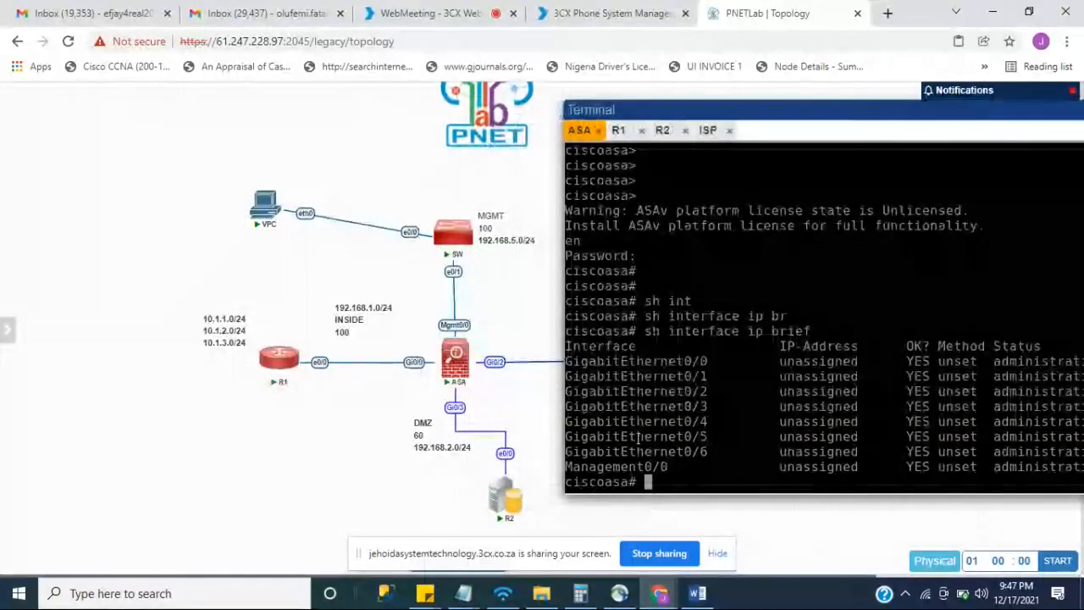
Enter global configuration mode on the ASA with config t and pass the anonymous error reporting question without an answer.
type("c")
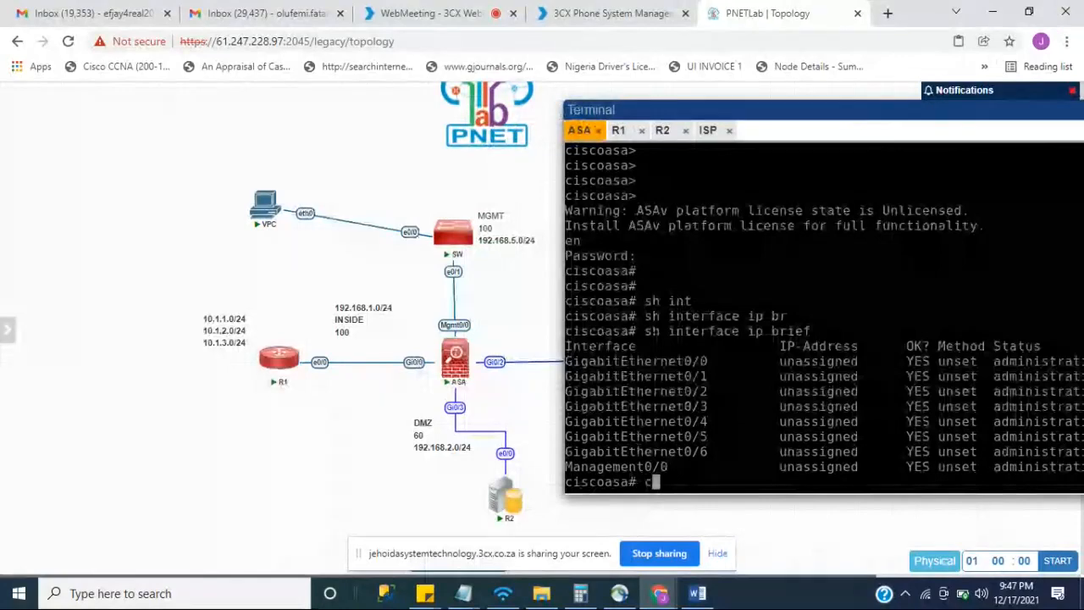
type("onfig t")
key("Return")
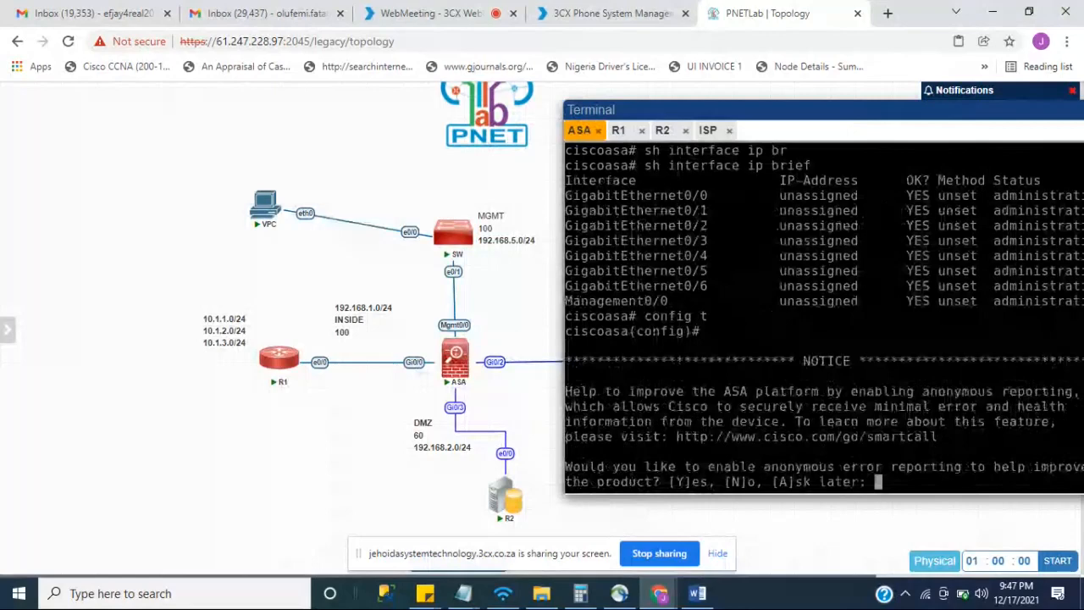
key("Return")
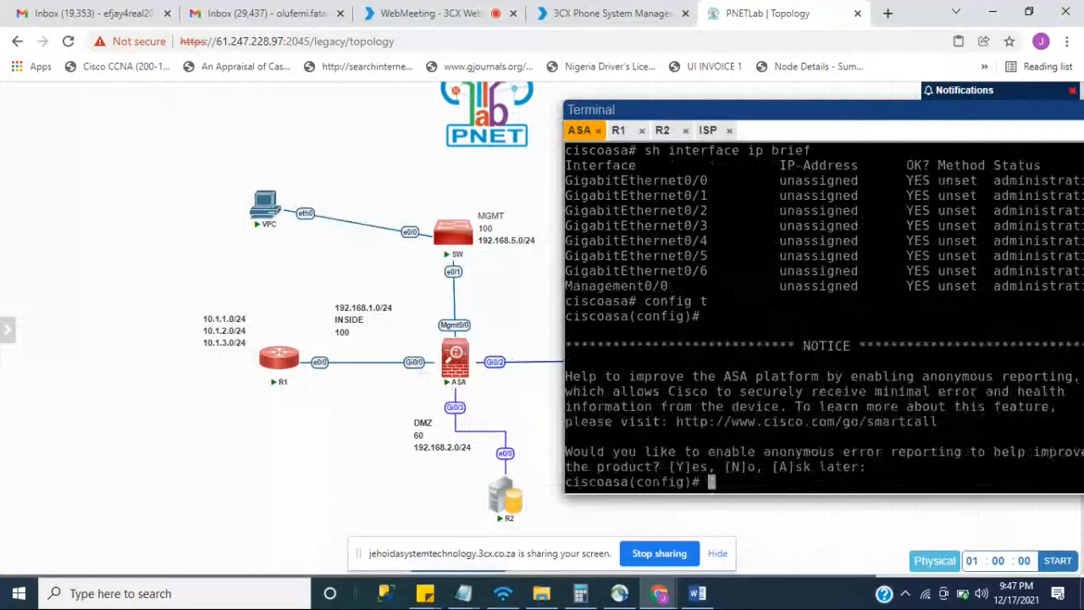
Enter interface g0/0 on the ASA and enable it with no shu.
type("int")
key("Tab")
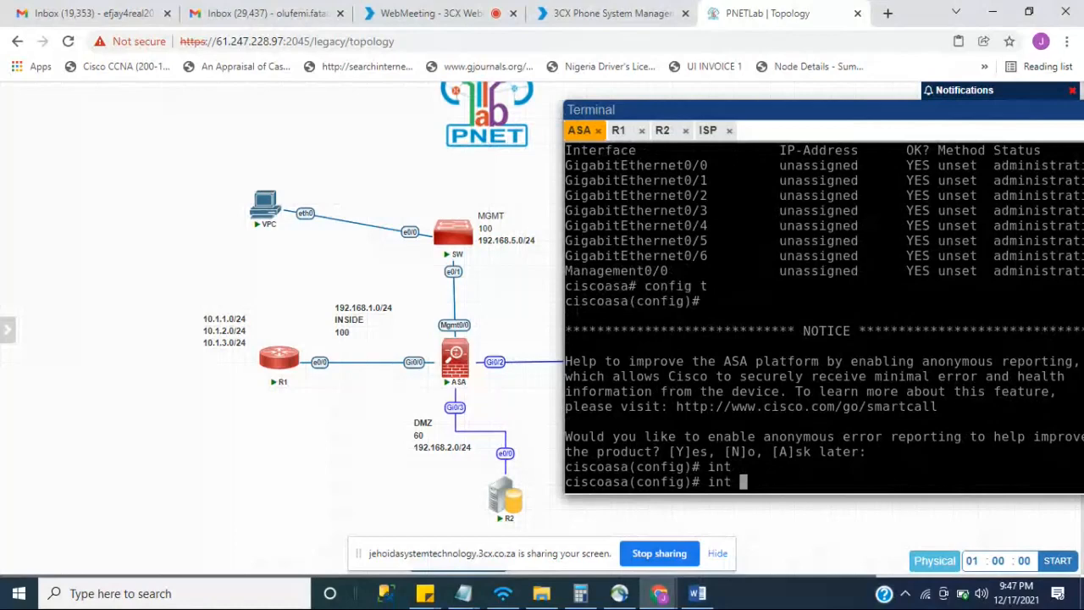
type("g0/0")
key("Return")
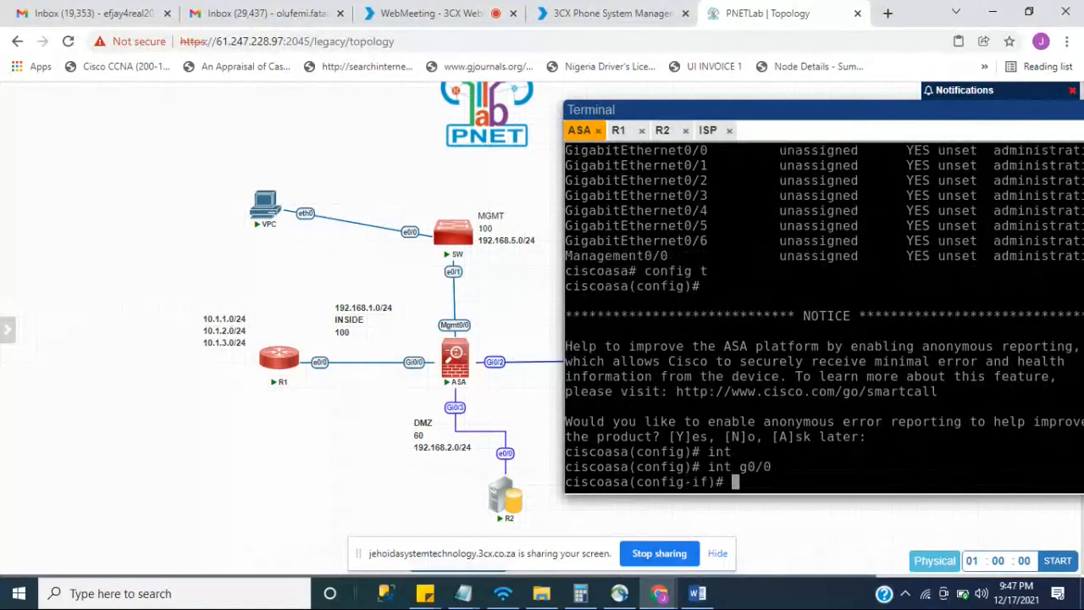
type("no shu")
key("Return")
key("Up")
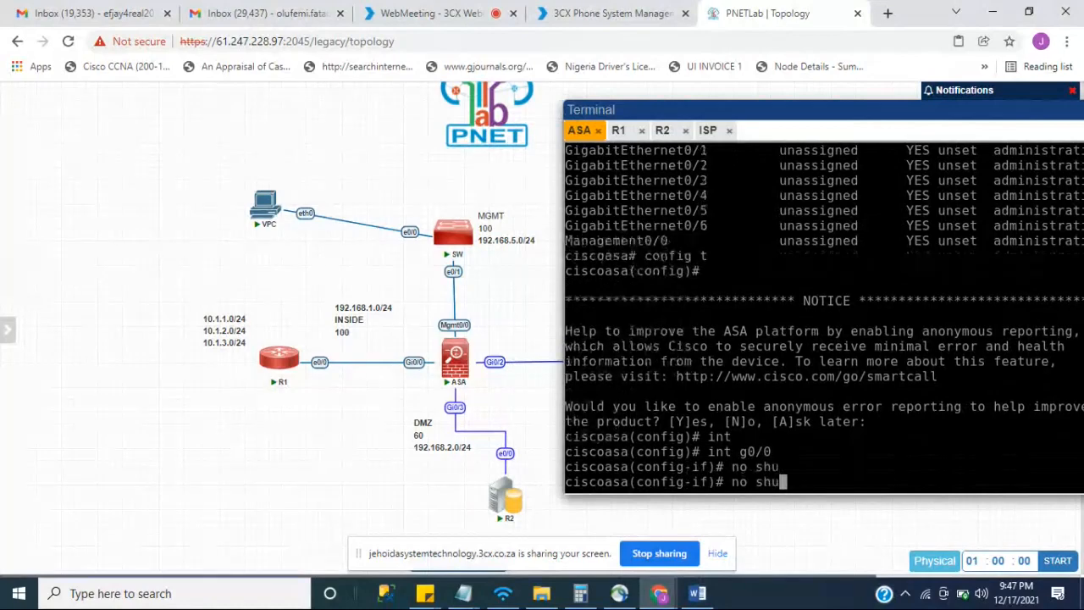
key("Return")
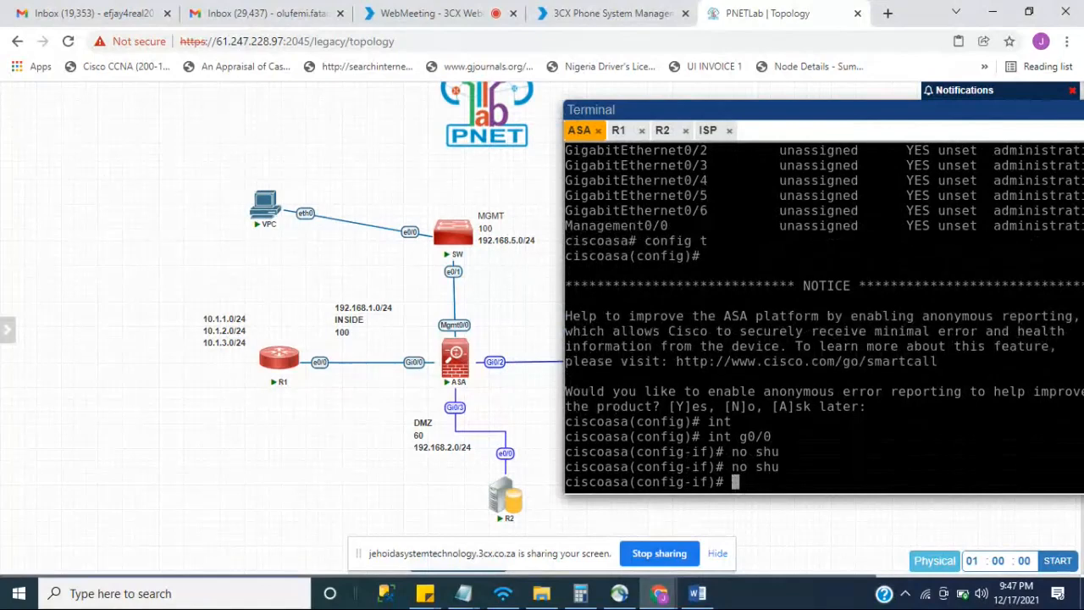
Display the running configuration of the ASA's interface g0/0 with sh run int g0/0, keeping its output in view.
left_click(435, 11)
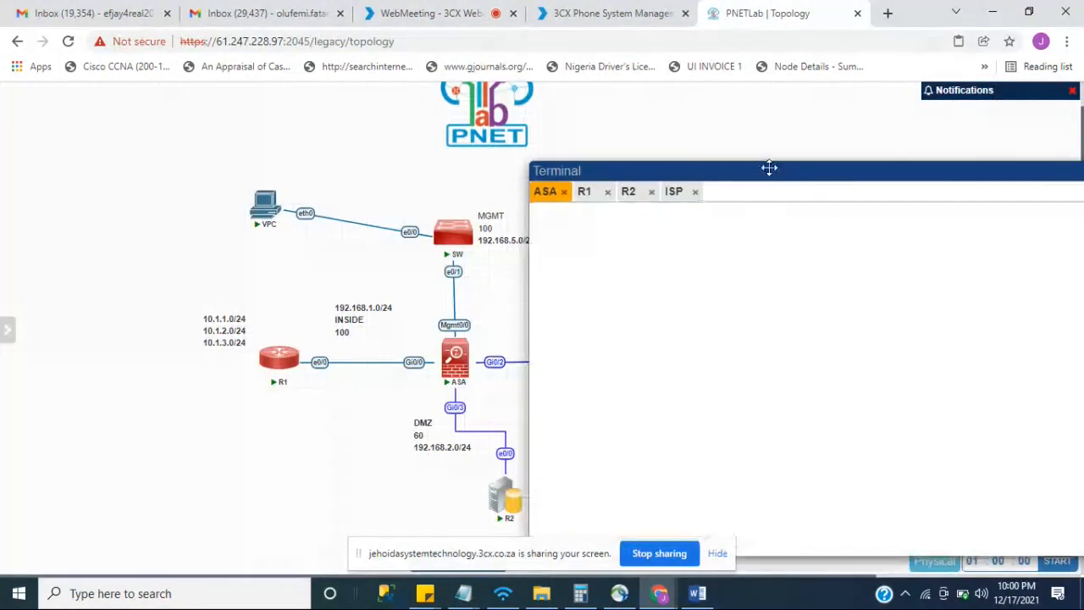
left_click_drag(769, 168, 775, 162)
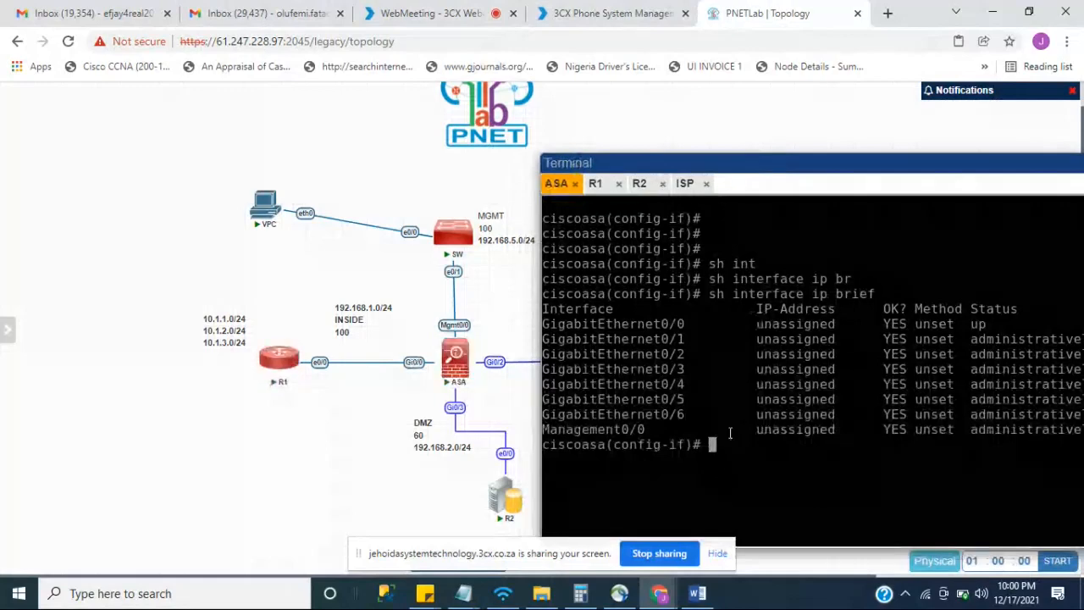
type("sh run int g0/")
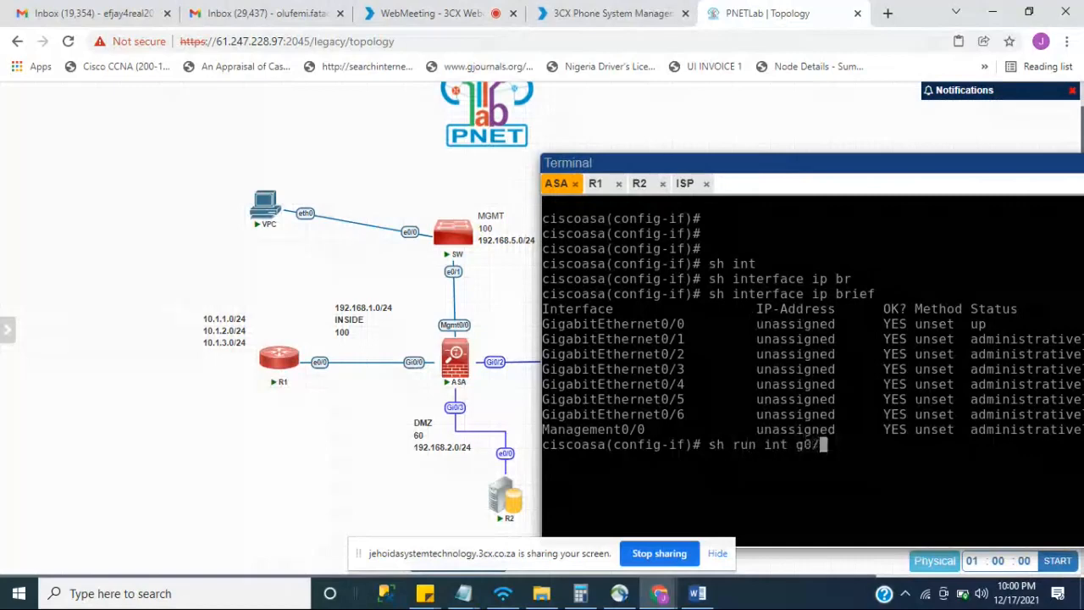
type("0")
key("Return")
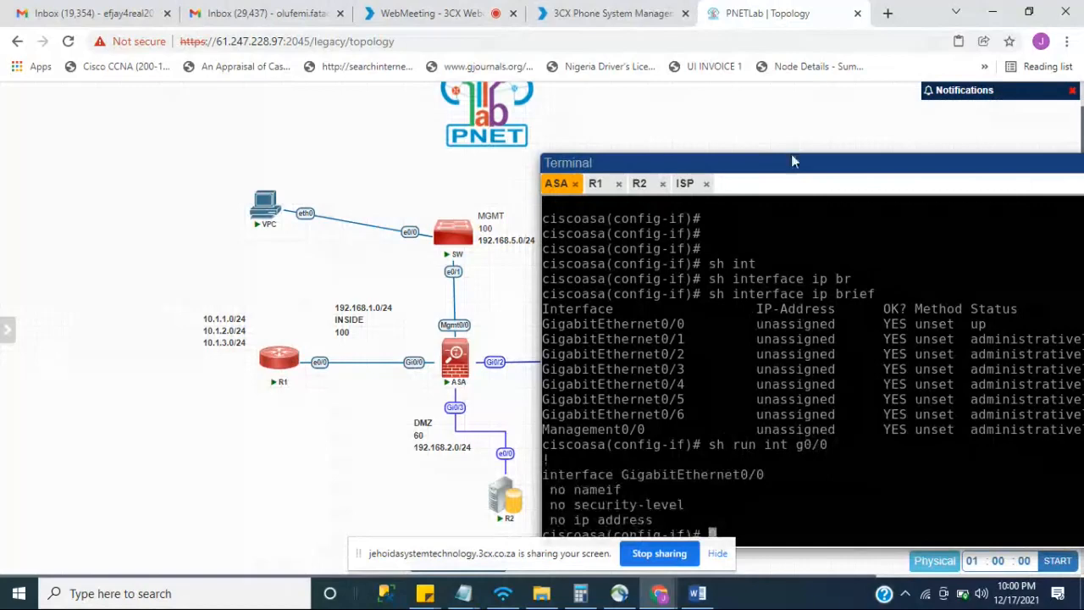
left_click_drag(791, 154, 767, 101)
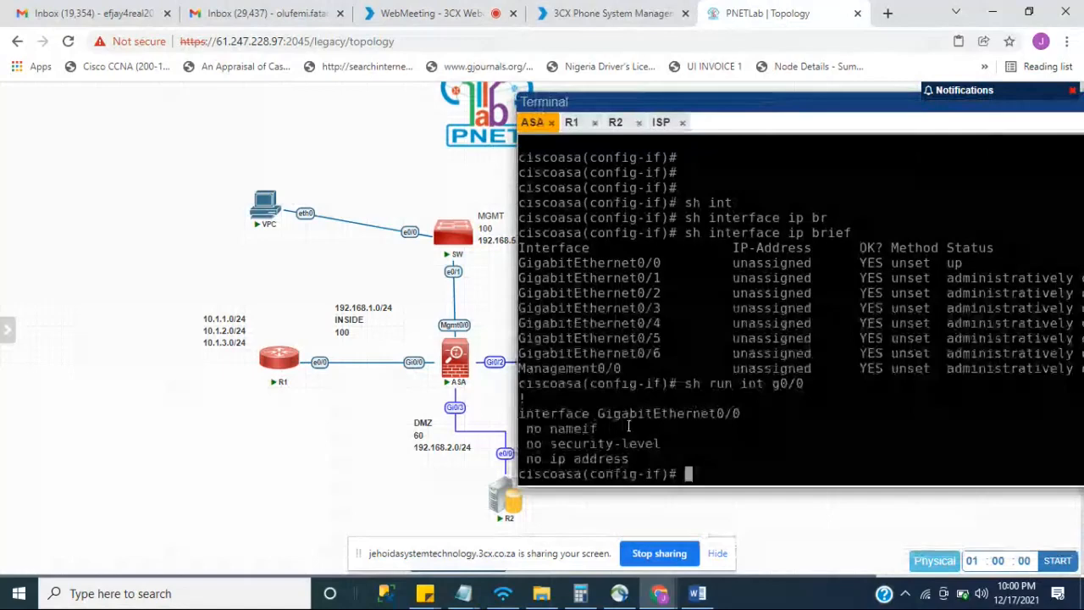
Enter interface g0/0 on the ASA and name it inside with the nameif command.
type("int g0")
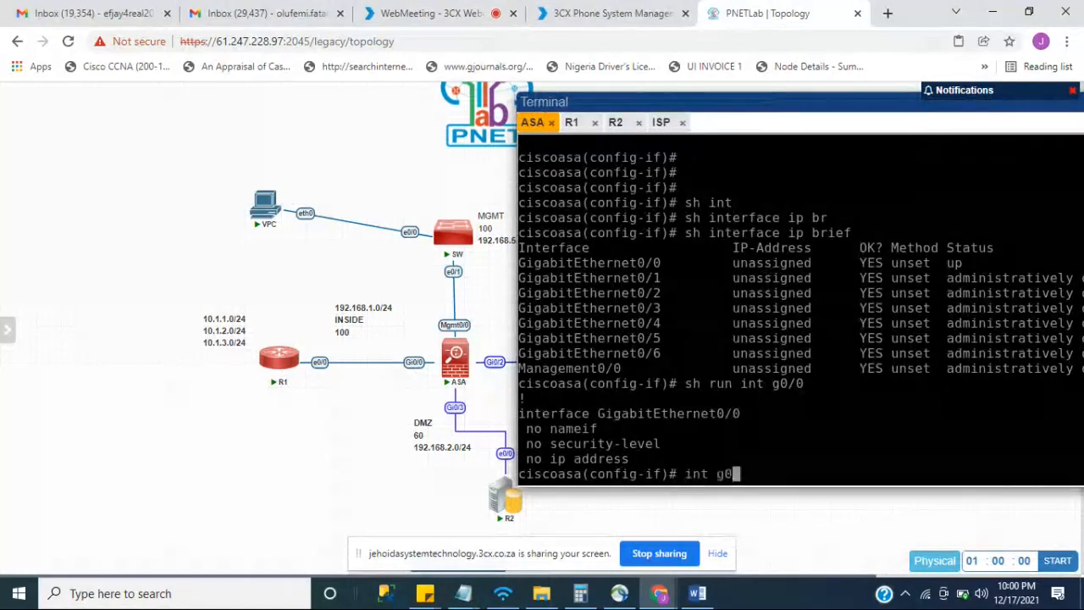
type("/0")
key("Return")
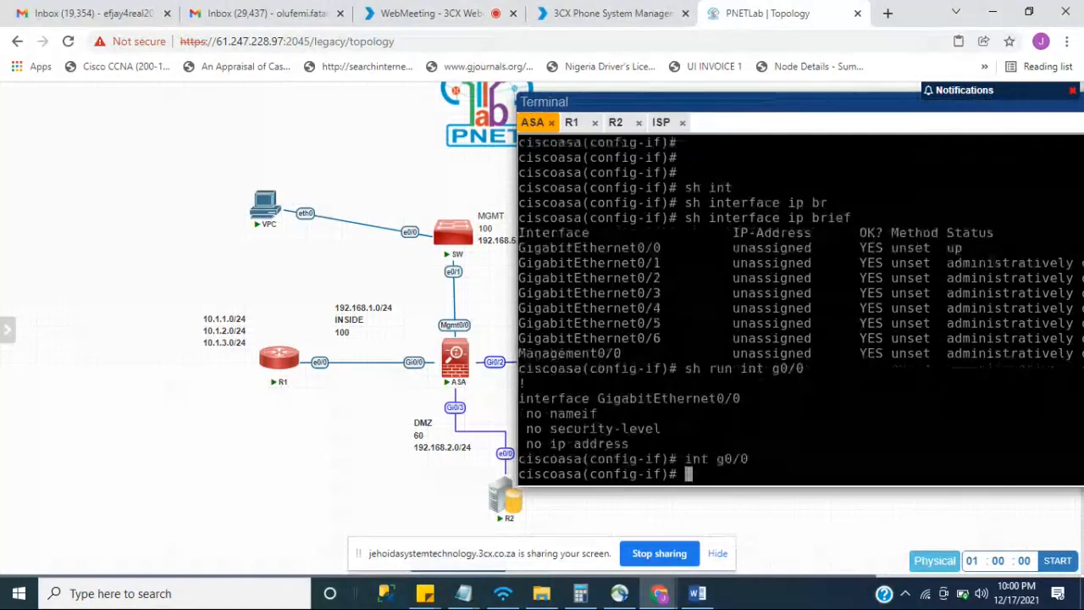
type("name")
key("Tab")
type("if ")
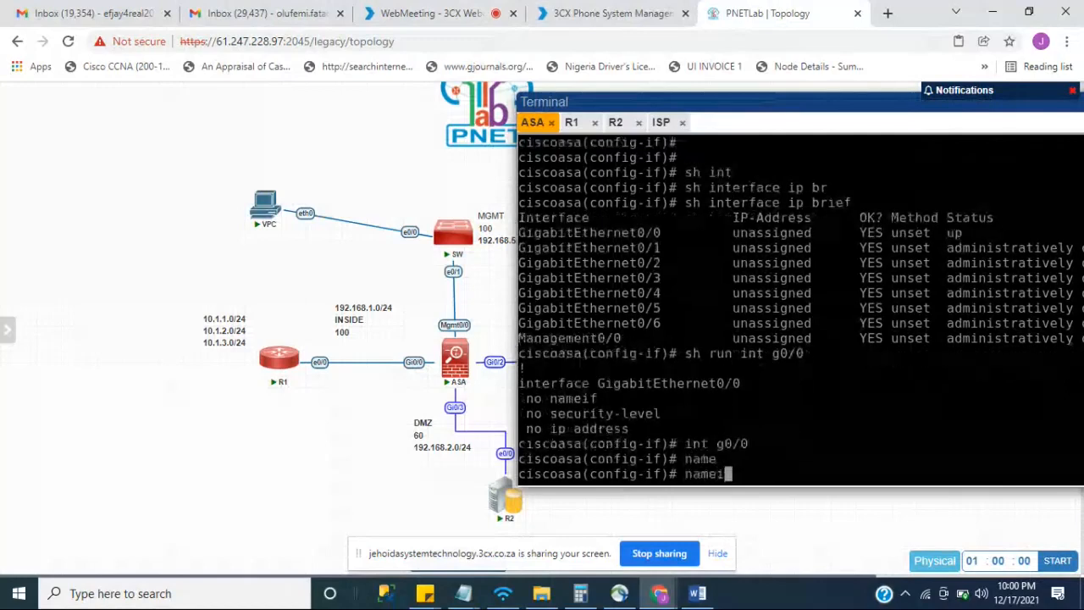
type("in")
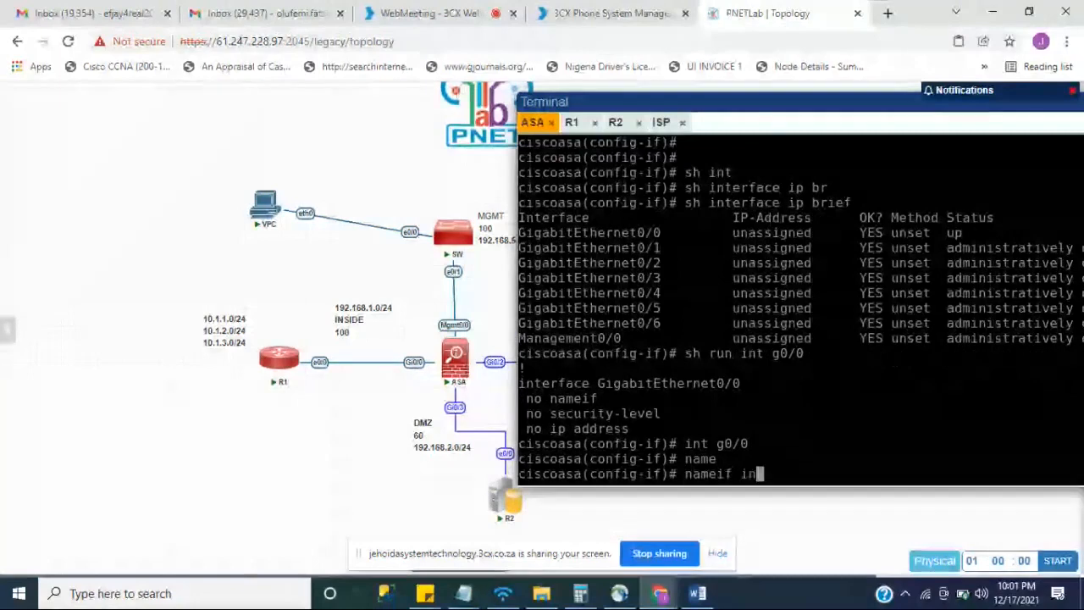
type("side")
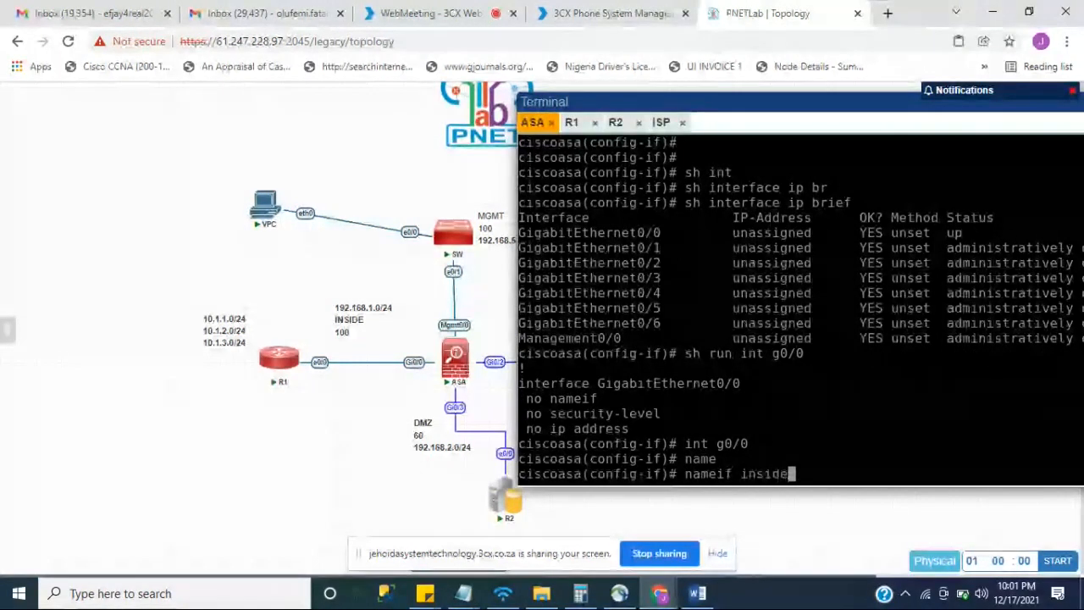
key("Return")
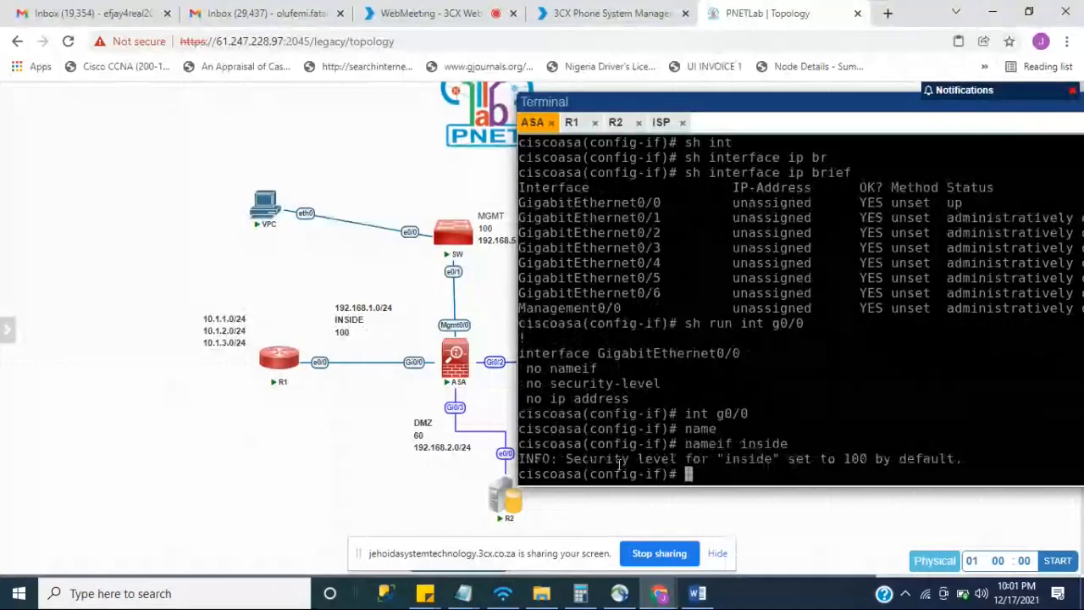
Assign the IP address 192.168.1.10 with mask 255.255.255.0 to the ASA's inside interface g0/0.
type("ip add")
key("Tab")
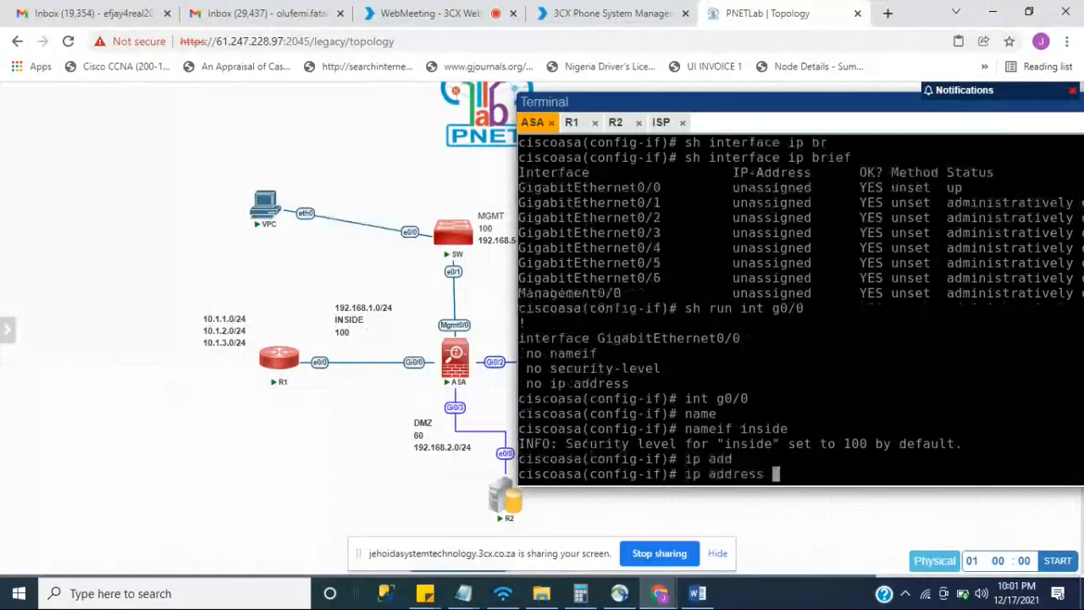
type("192.168")
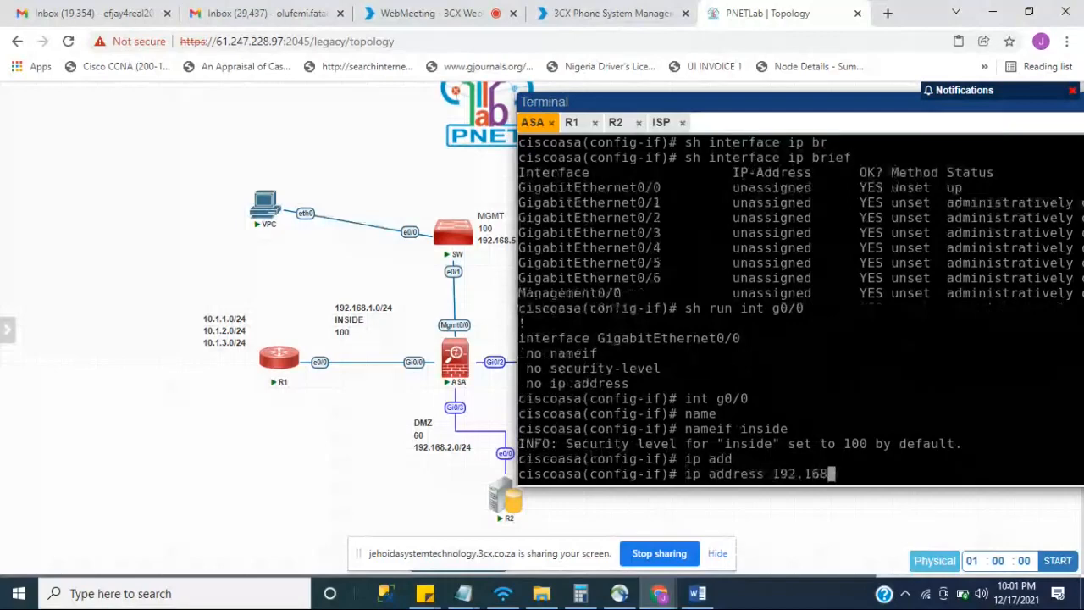
type(".")
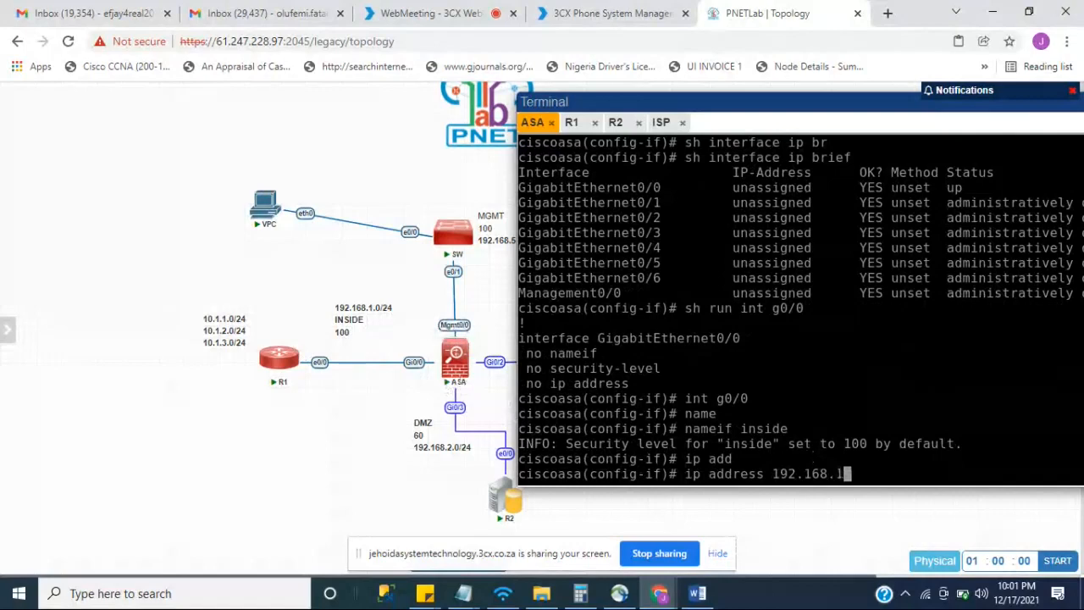
type("1.10 255")
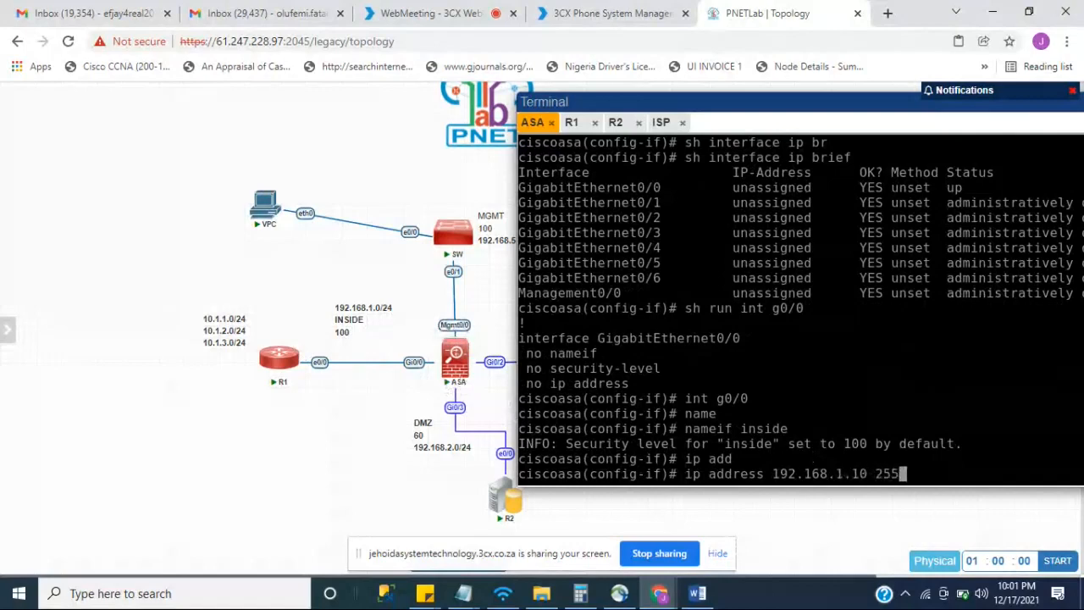
type(".255.255")
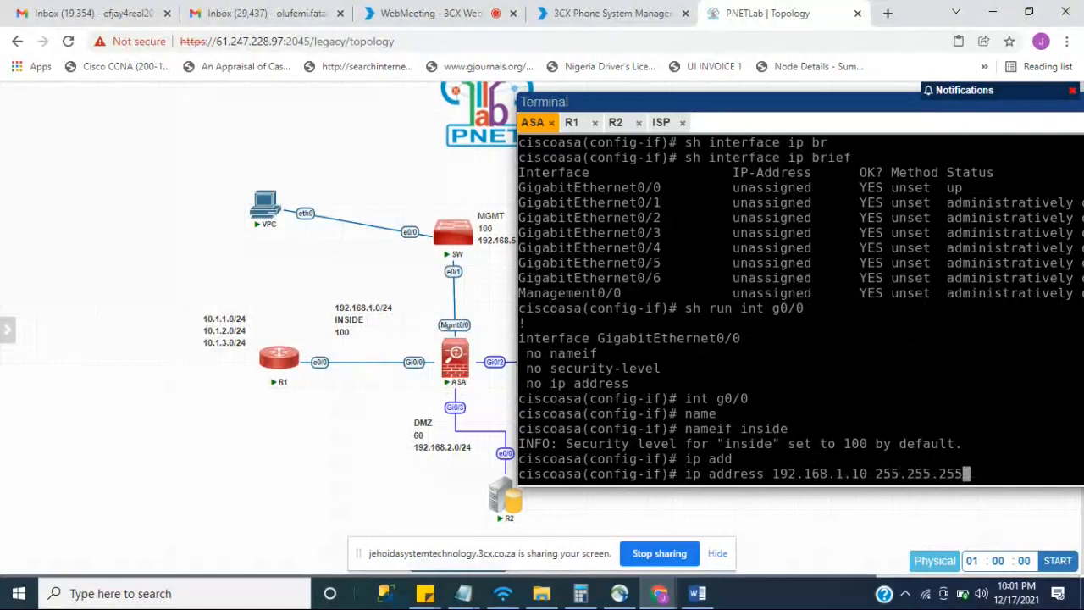
type(".0")
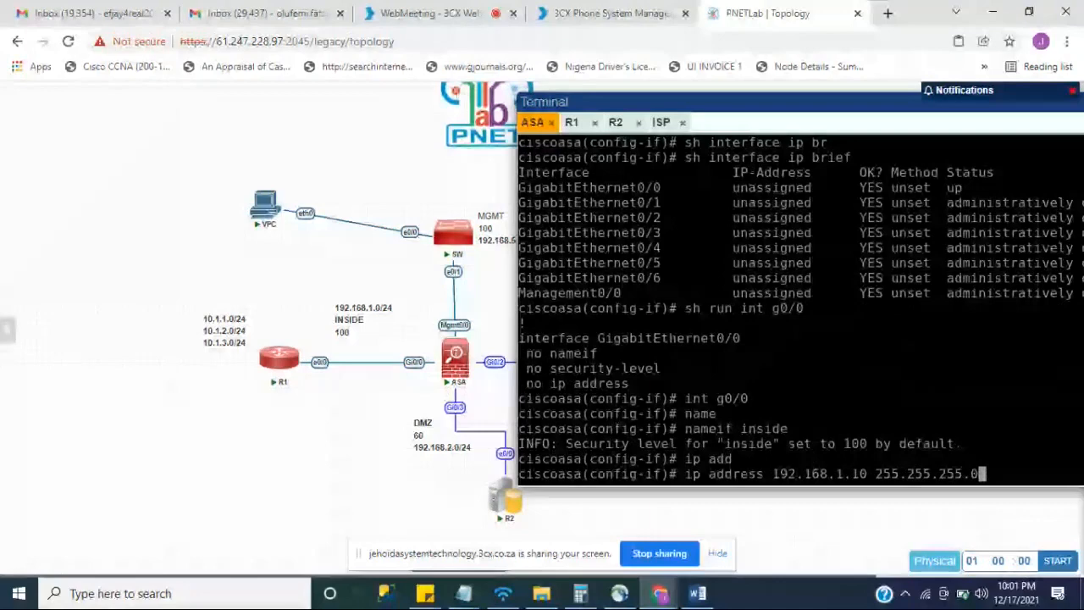
key("Return")
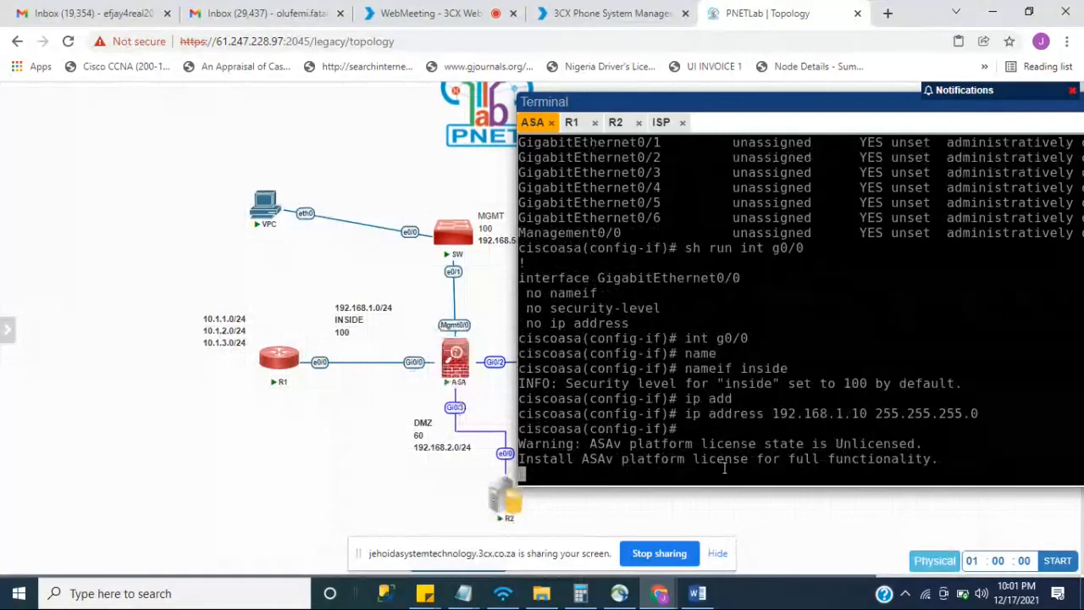
key("Return")
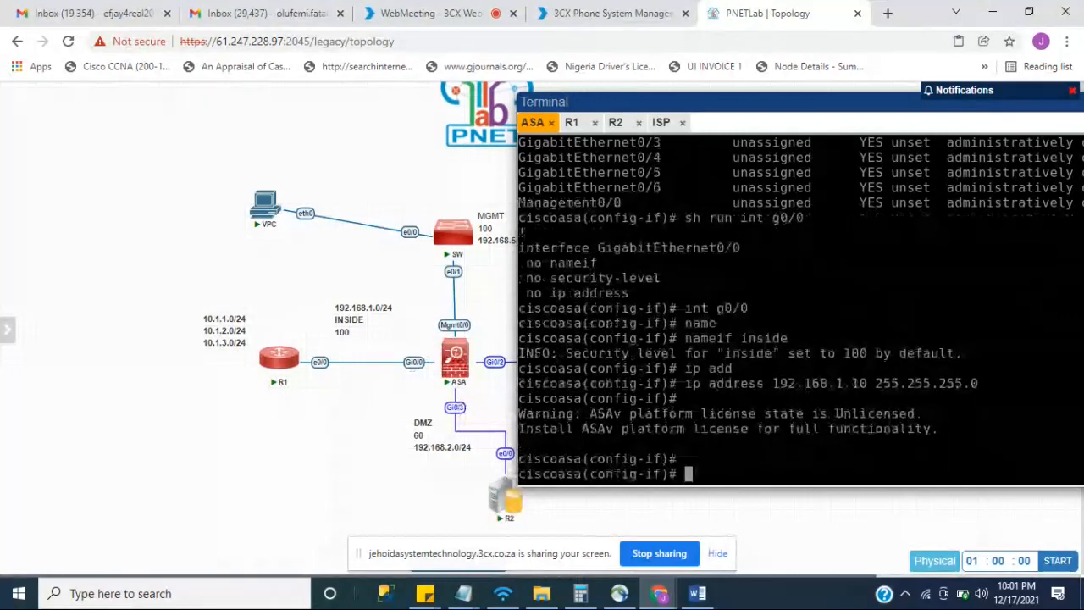
Enter interface g0/3 on the ASA and enable it with no shu.
type("int")
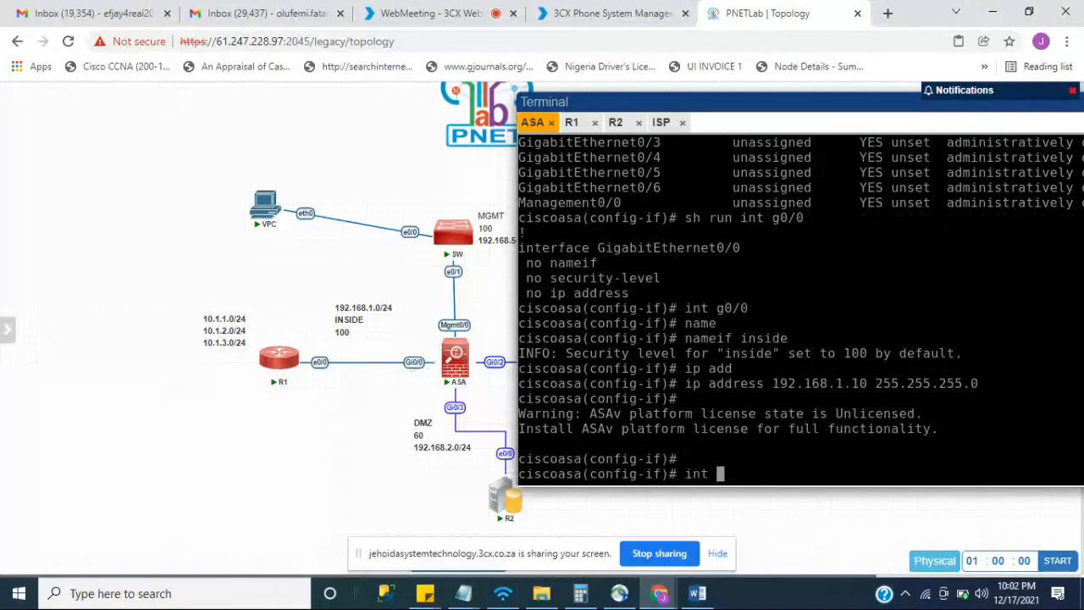
type("g0/3")
key("Return")
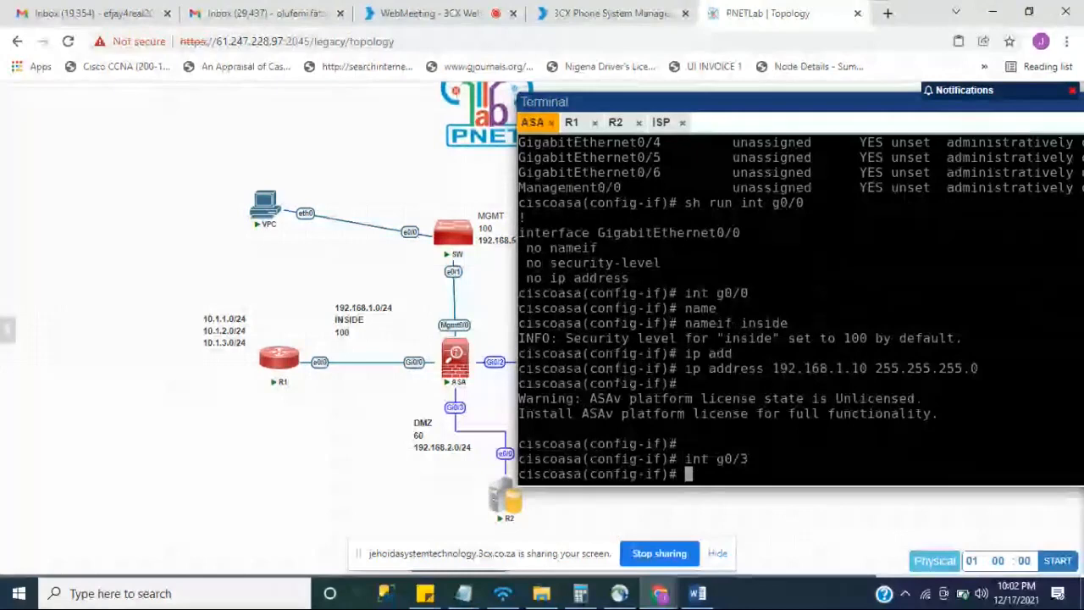
type("no s")
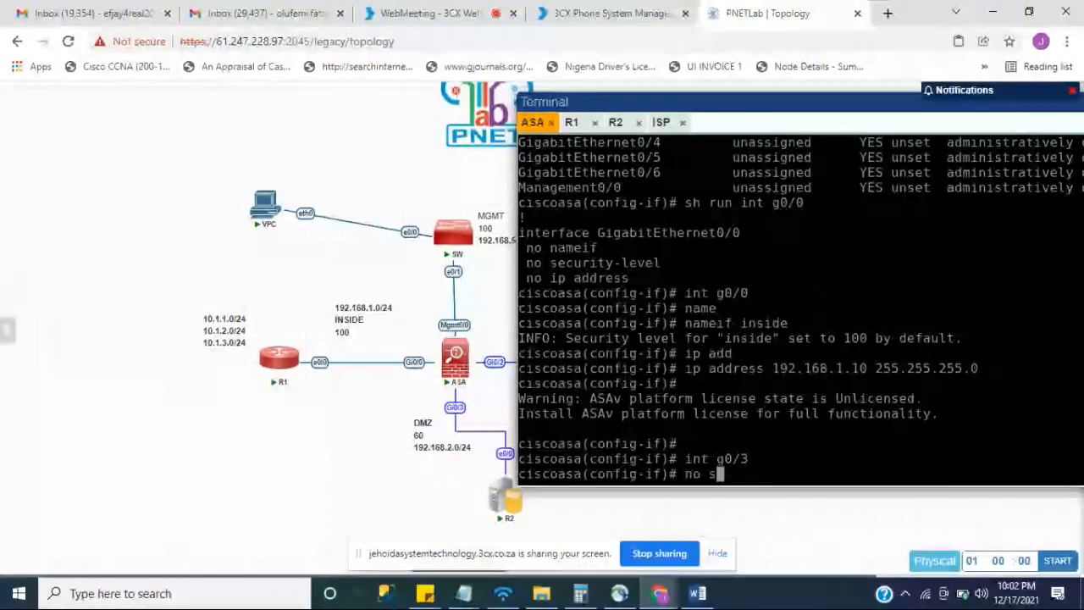
type("hu")
key("Return")
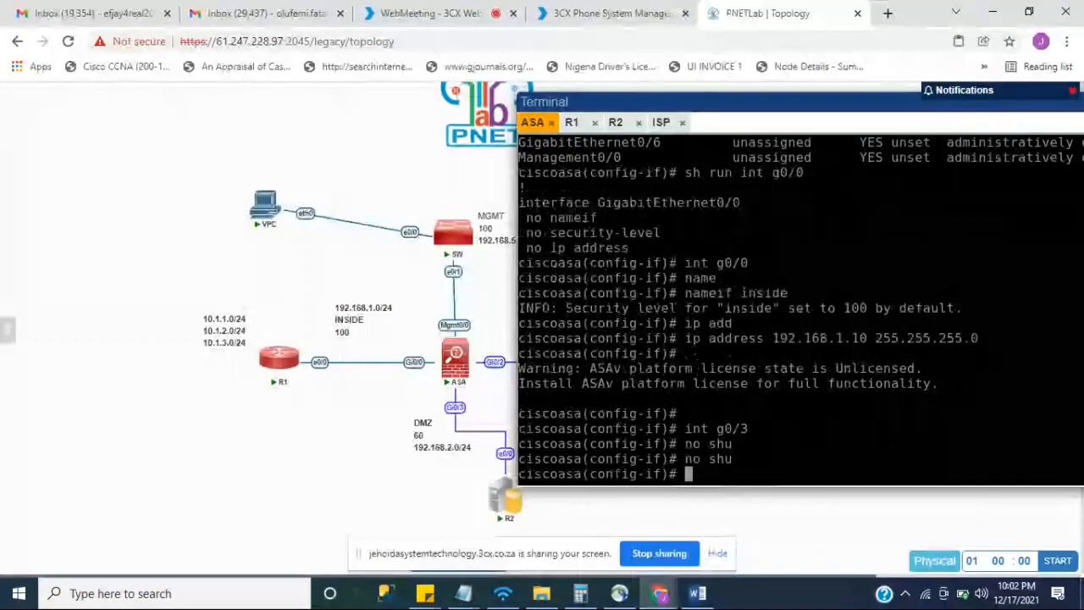
Name the ASA's interface g0/3 dmz with the nameif command.
type("i")
key("BackSpace")
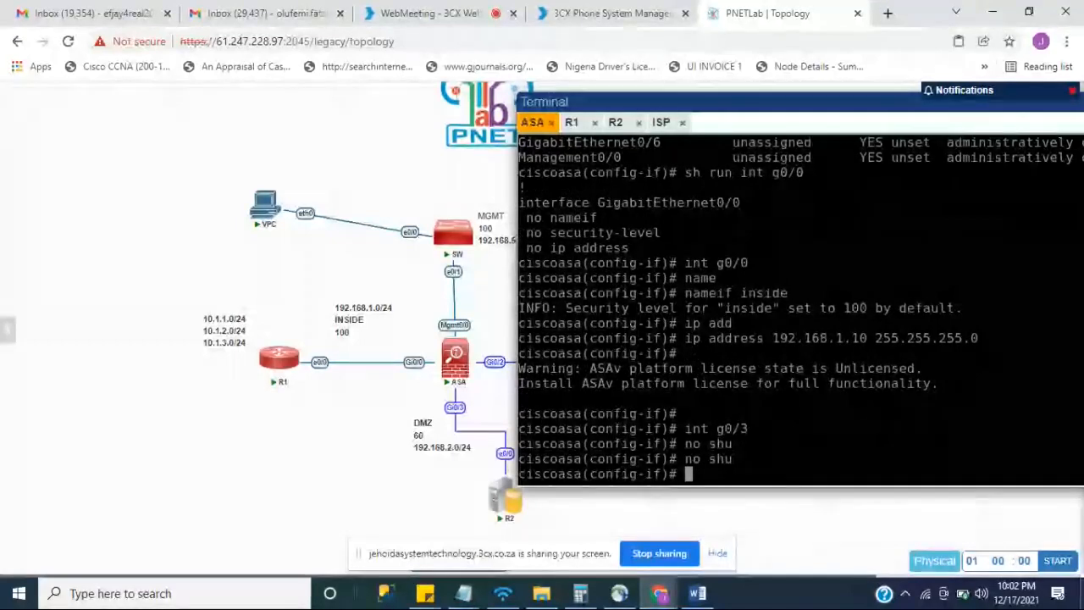
type("nam")
key("Tab")
type("e")
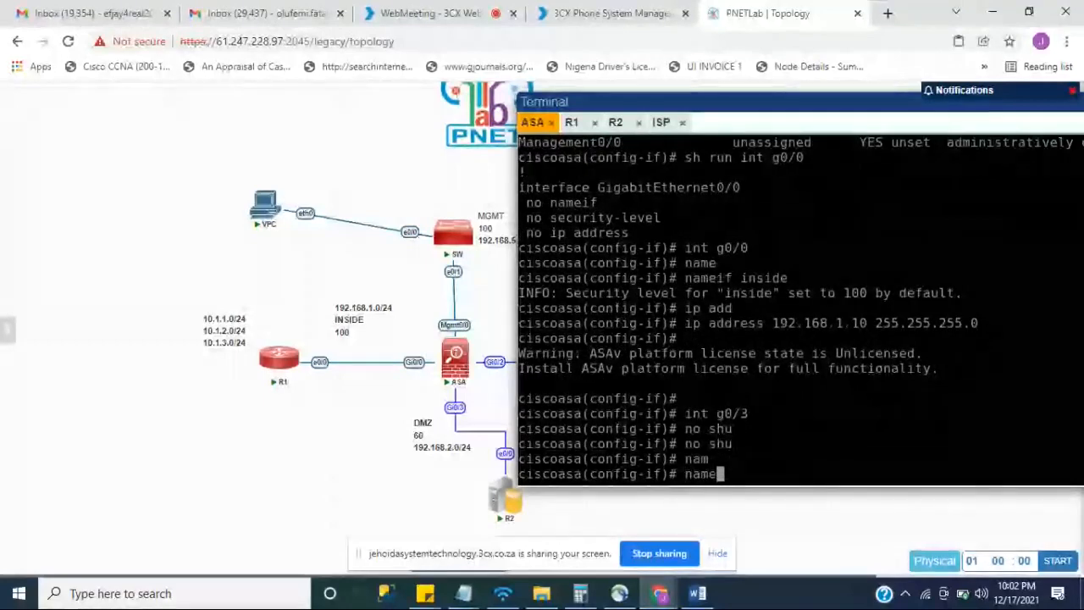
type("if ")
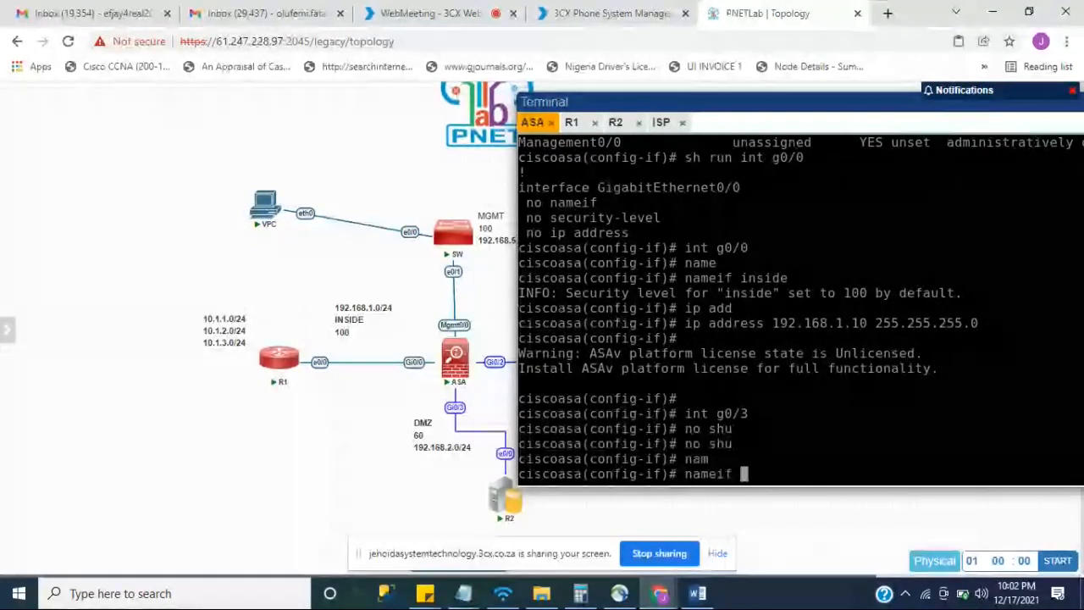
type("dmz")
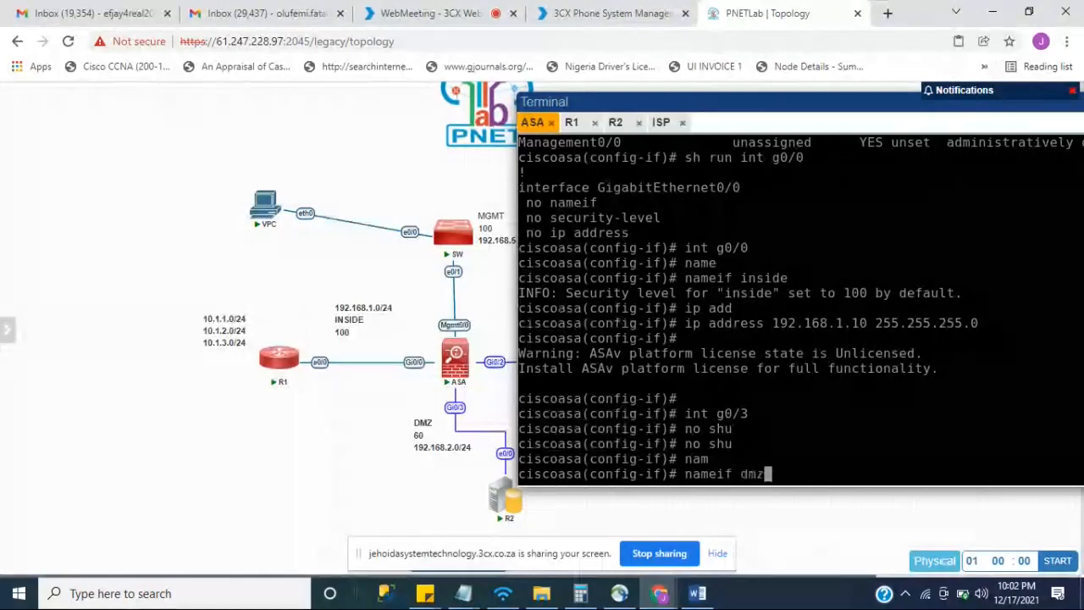
key("Return")
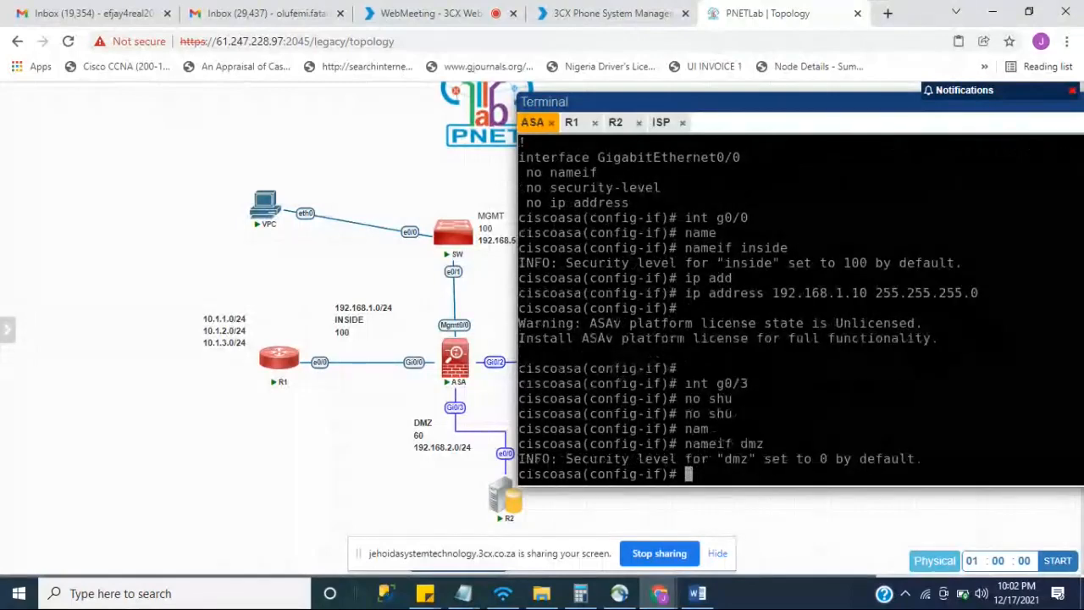
Set the security level of the ASA's dmz interface to 60 with the security-level command.
type("secu")
key("Tab")
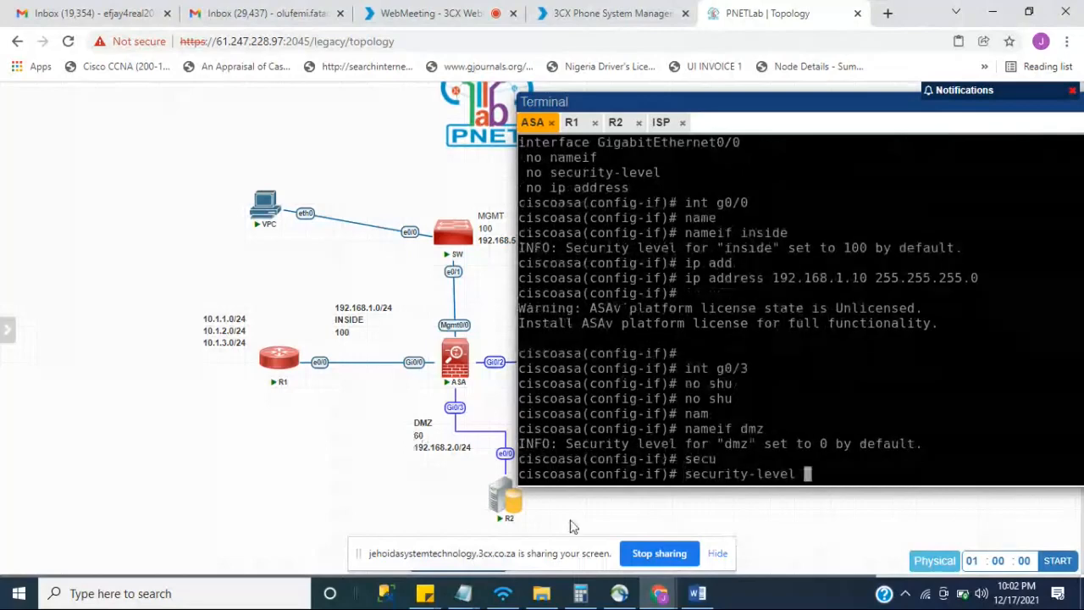
type("60")
key("Return")
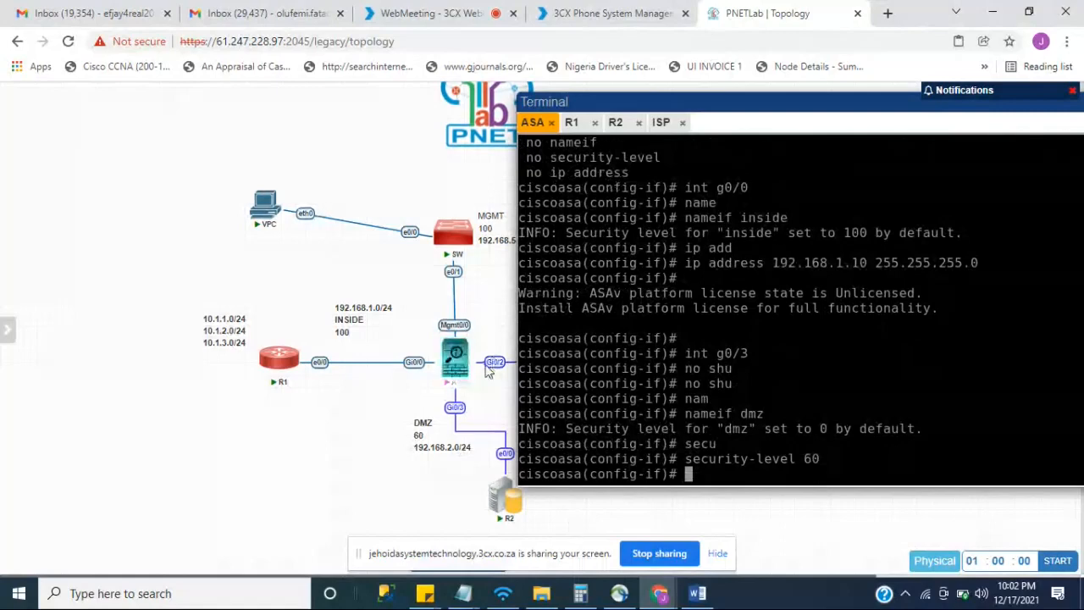
Enter interface g0/2 on the ASA and enable it with no shu, issuing the command twice.
type("i")
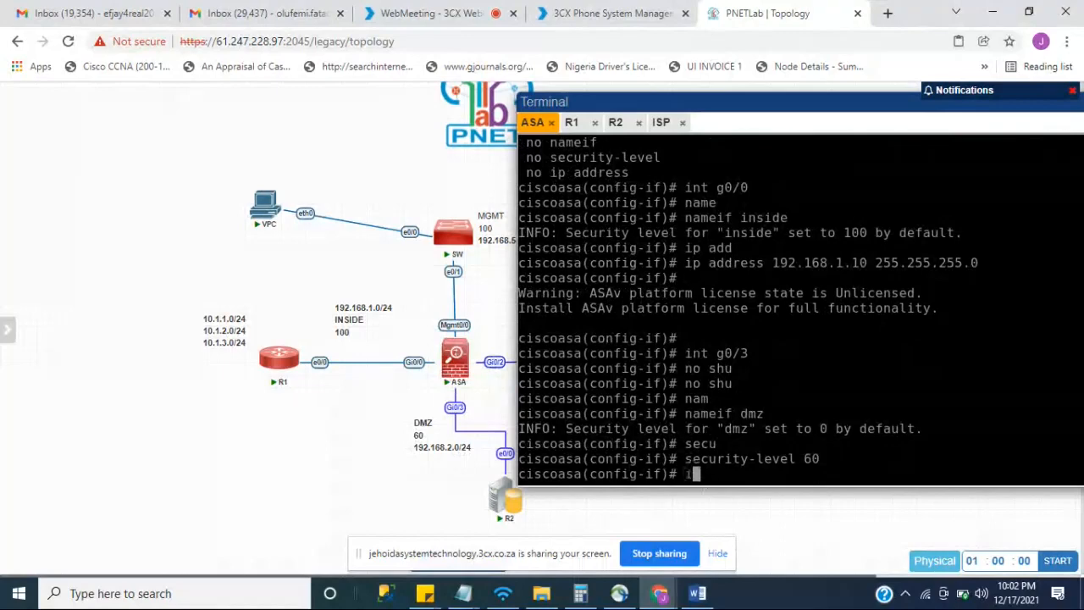
type("nt g0/2")
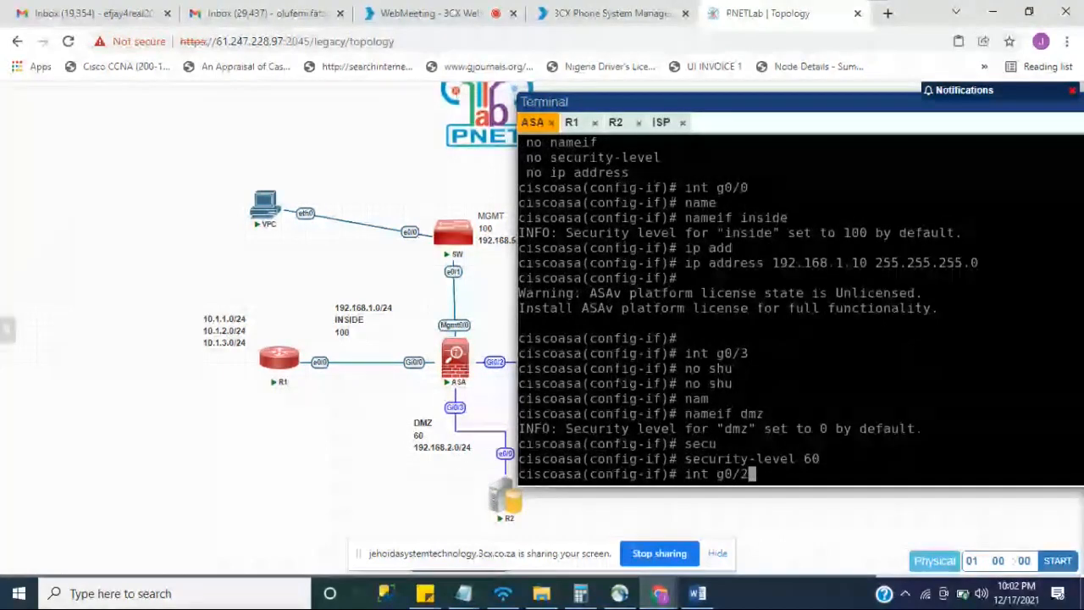
key("Return")
type("no shu")
key("Return")
type("no shu")
key("Return")
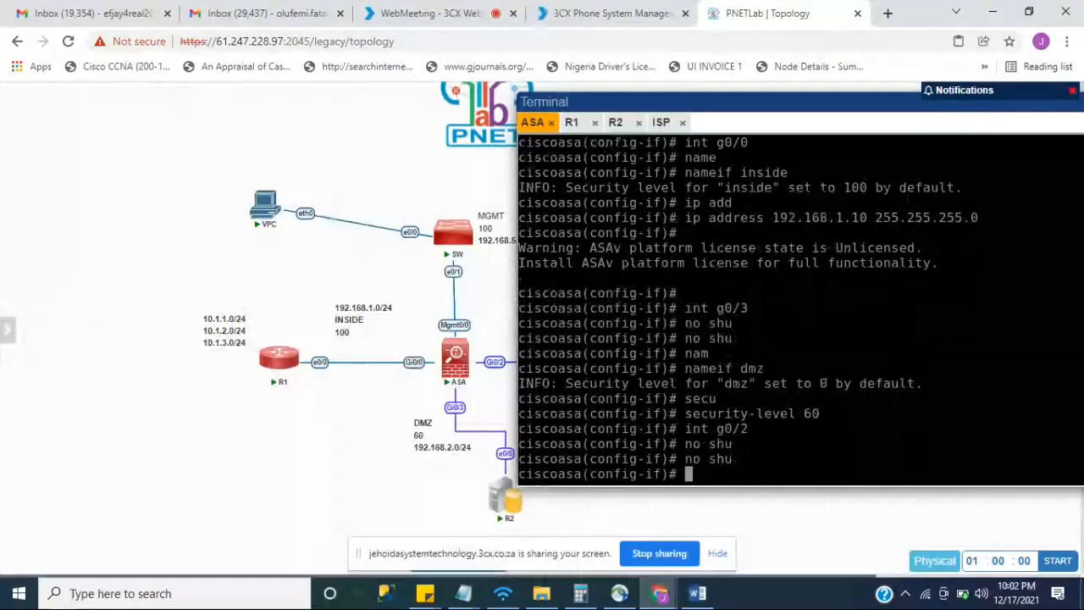
Name the ASA's interface g0/2 outside with the nameif command.
type("nameif o")
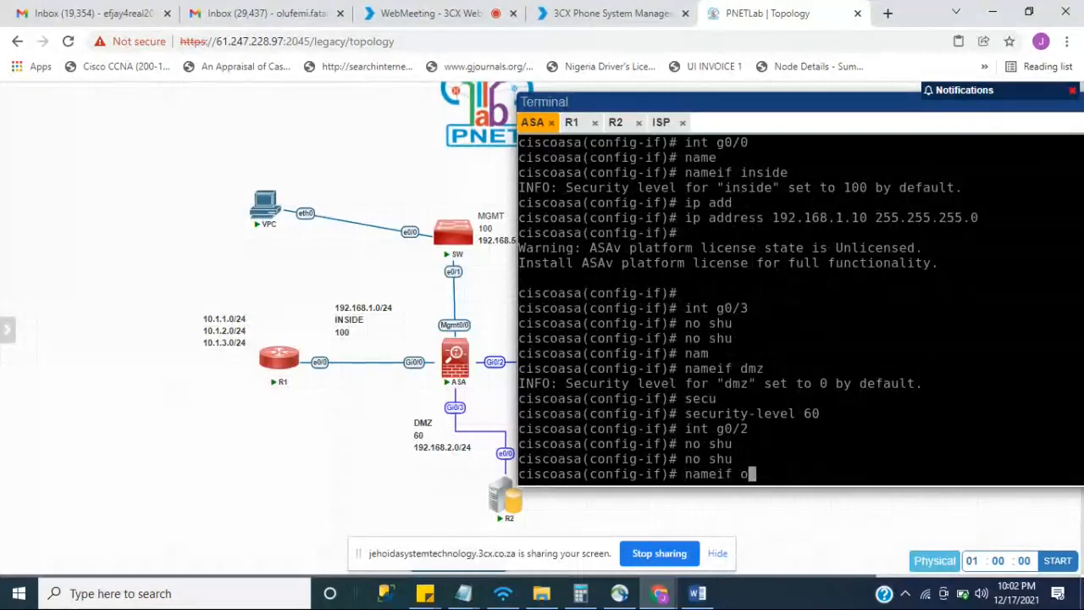
type("utside")
key("Return")
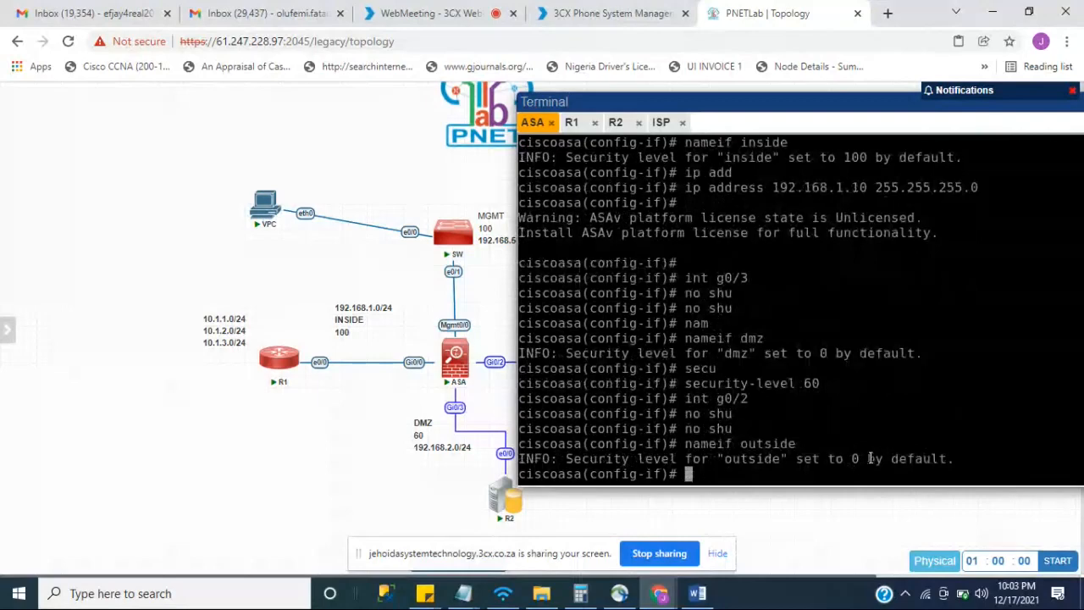
Assign the IP address 101.1.1.10 with mask 255.255.255.0 to the ASA's outside interface g0/2.
type("ip add")
key("Tab")
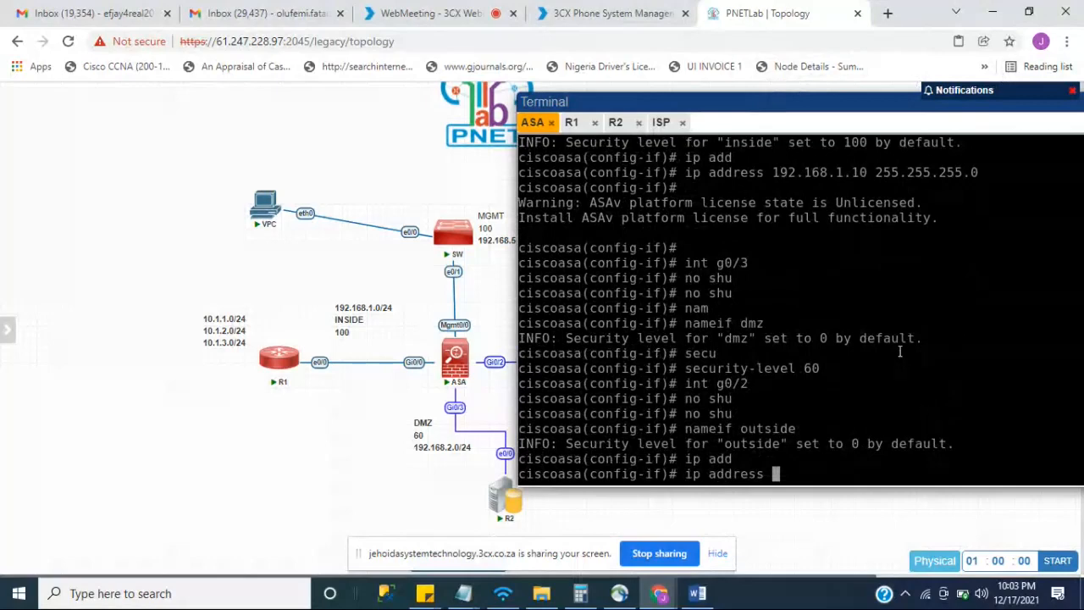
type("101.1.1.11")
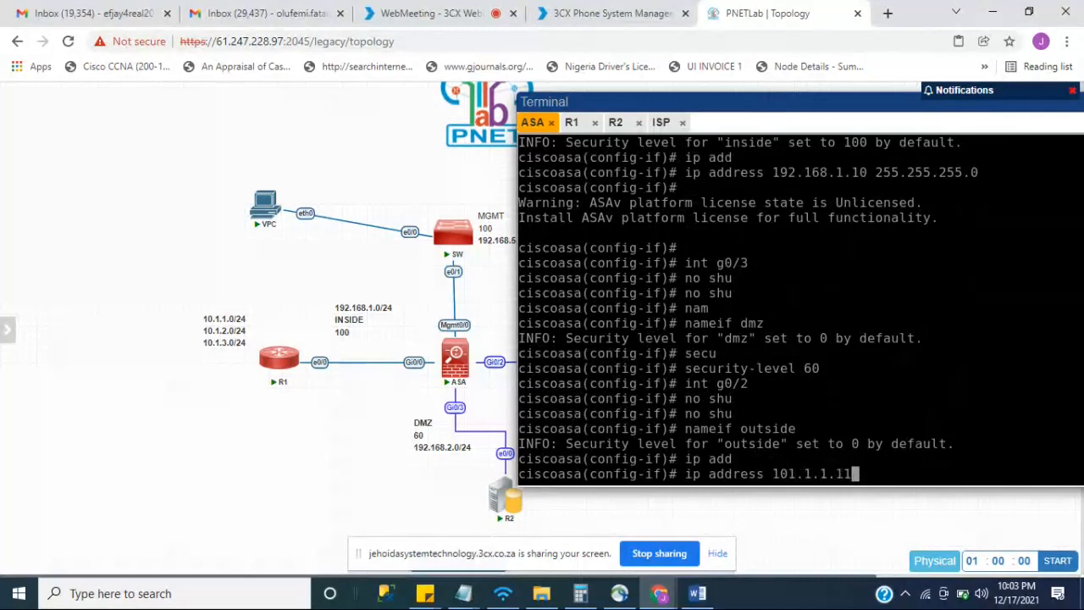
key("BackSpace")
type("0 255.255")
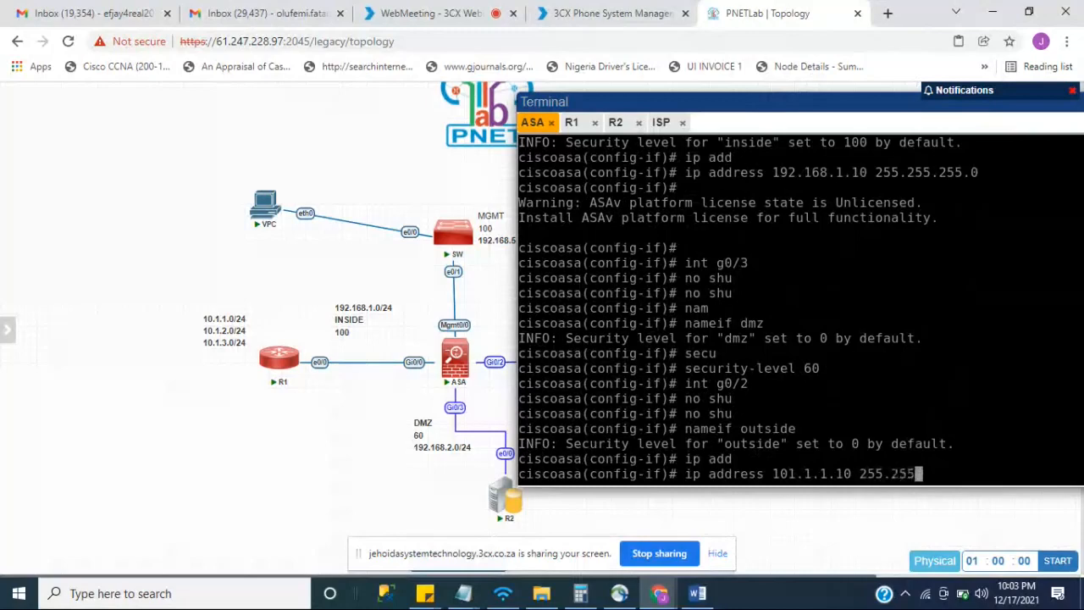
type(".255.0")
key("Return")
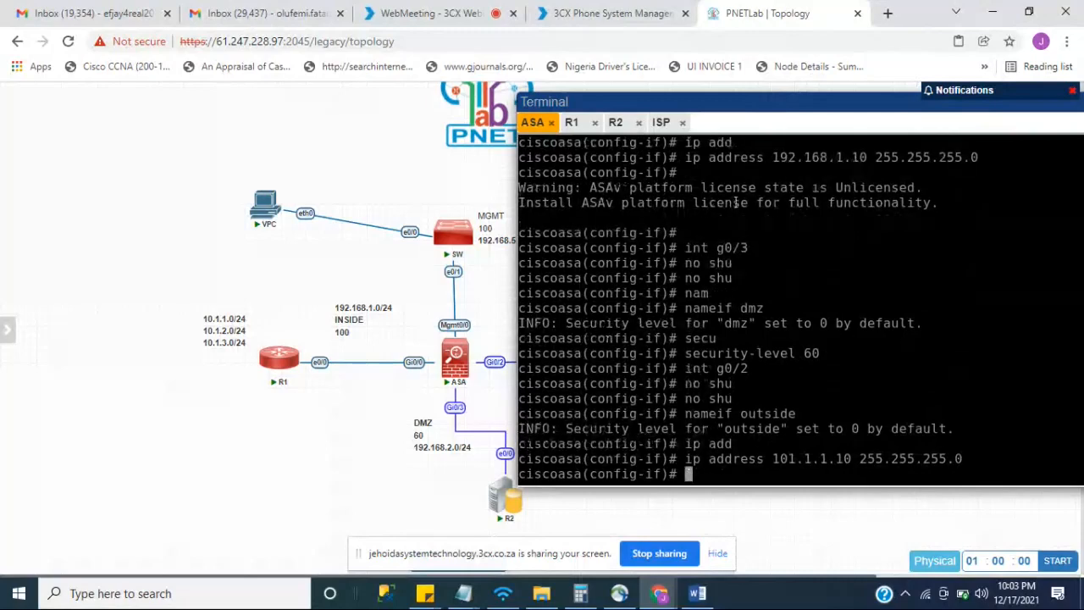
Check the R1 and R2 consoles, close R1's blank session and reopen R1's console from the topology.
left_click_drag(762, 101, 803, 168)
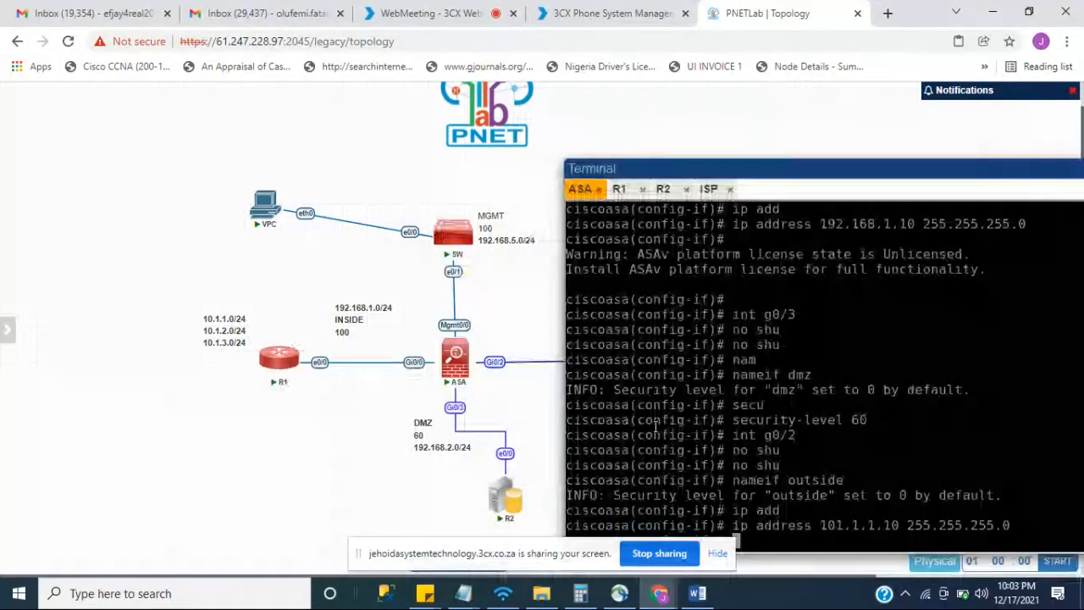
mouse_move(285, 366)
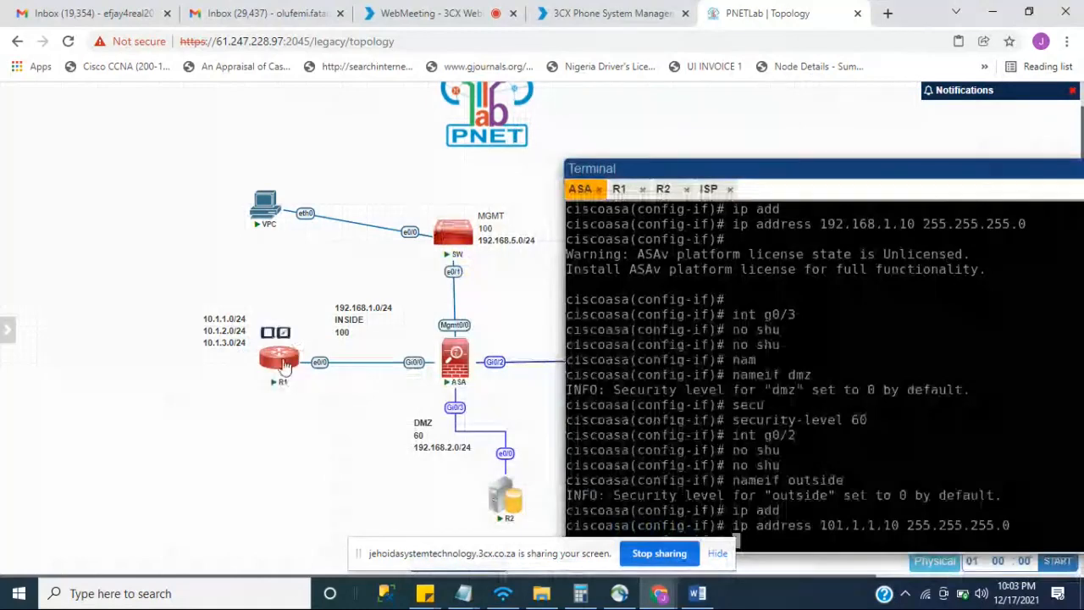
left_click(619, 190)
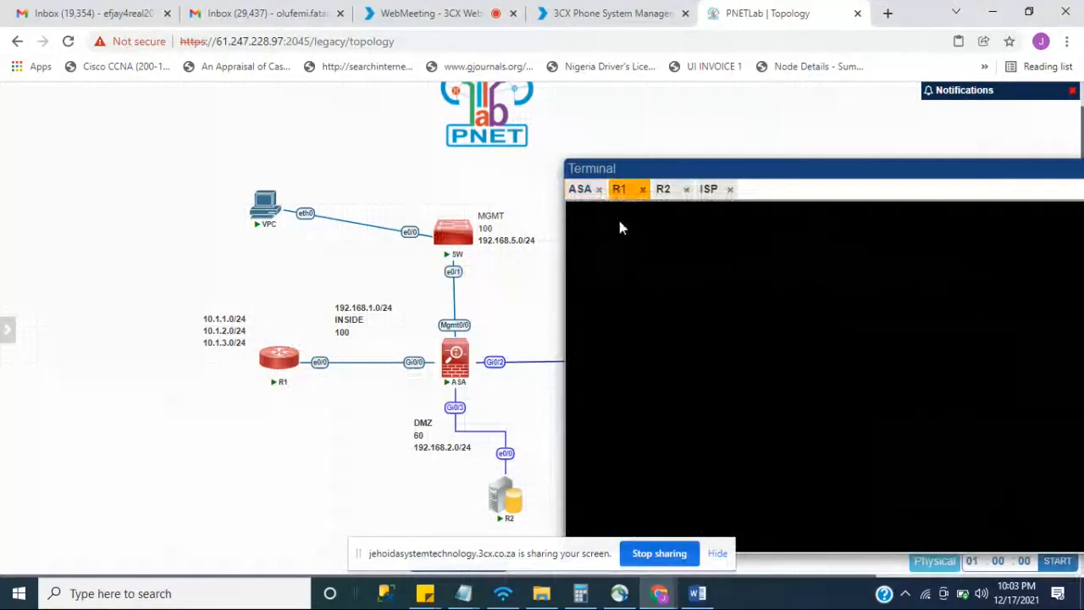
left_click_drag(741, 169, 694, 111)
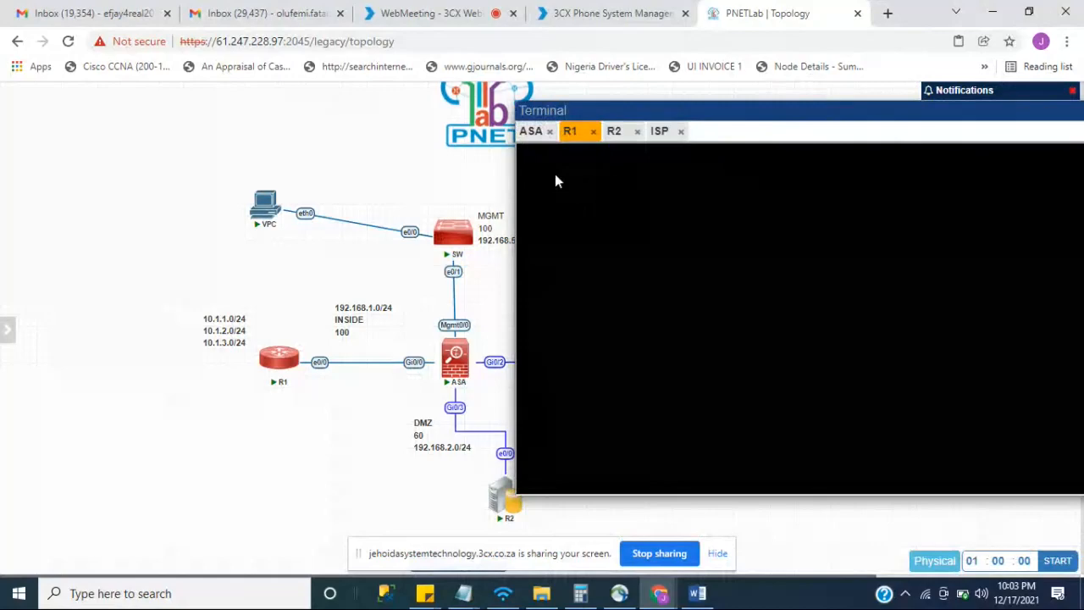
left_click(611, 132)
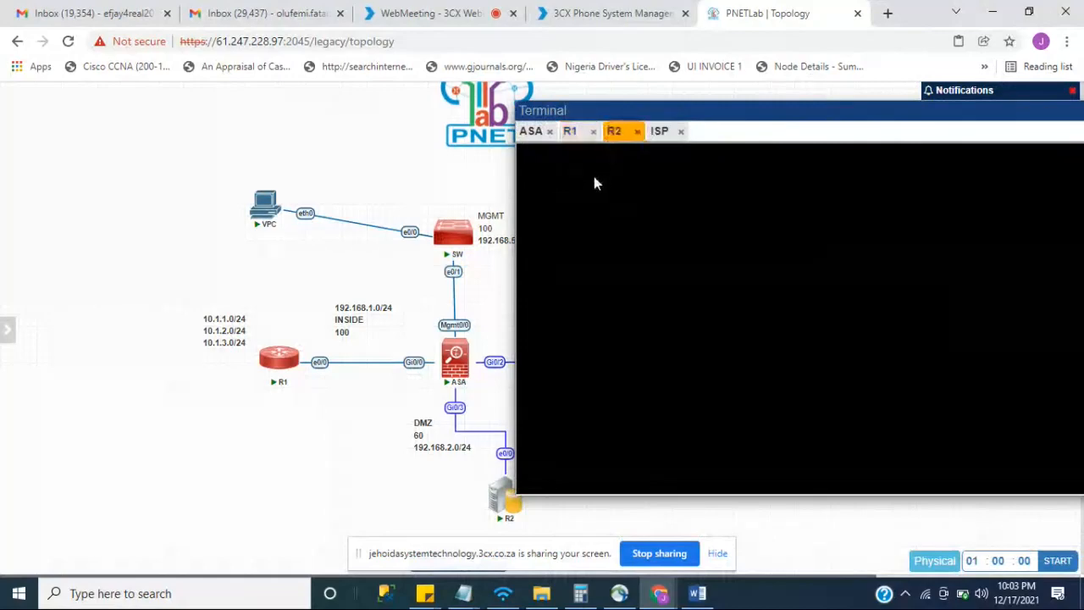
left_click(593, 132)
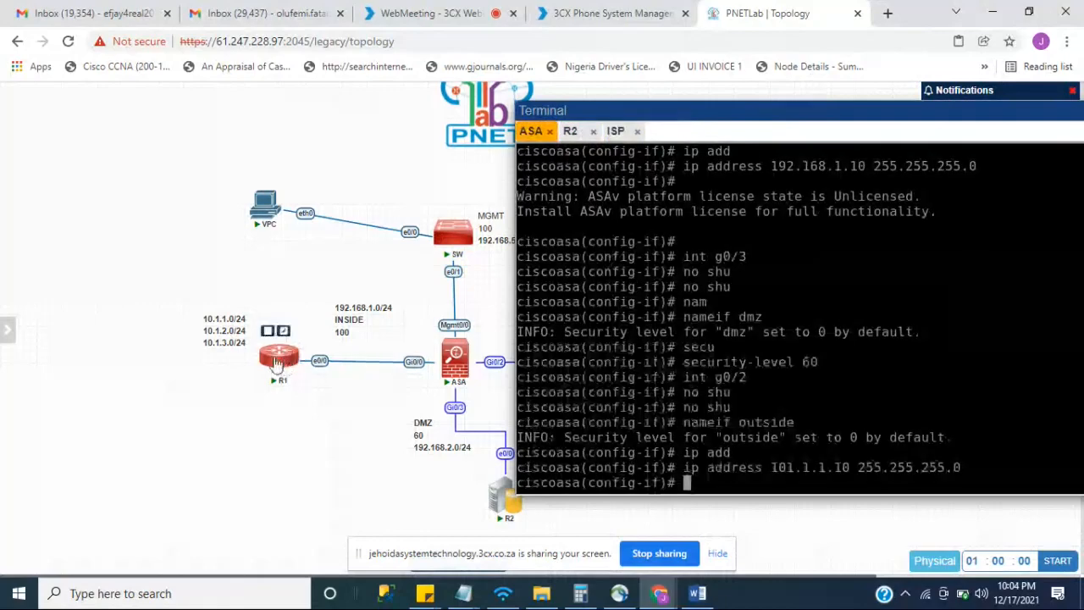
left_click(275, 362)
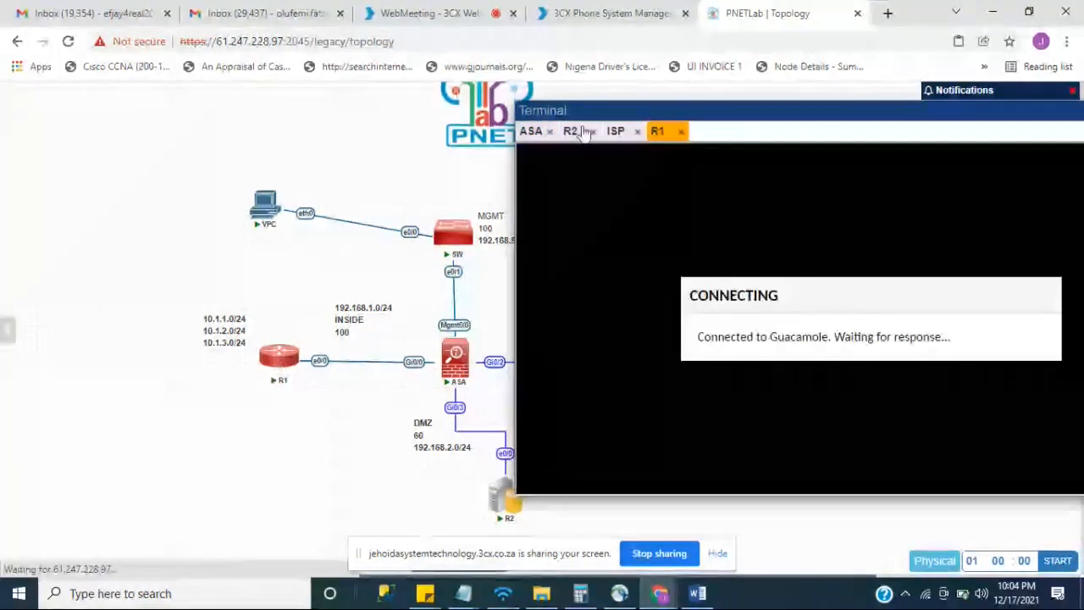
Close R2's blank console session, reopen R2's console from the topology and return to R1's session.
left_click(572, 132)
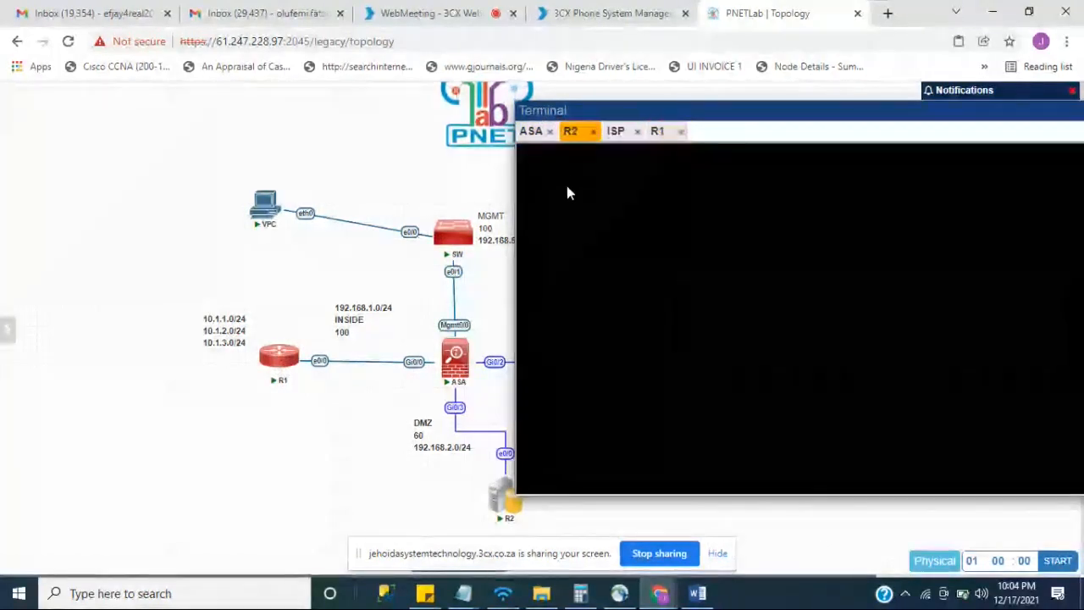
left_click(593, 132)
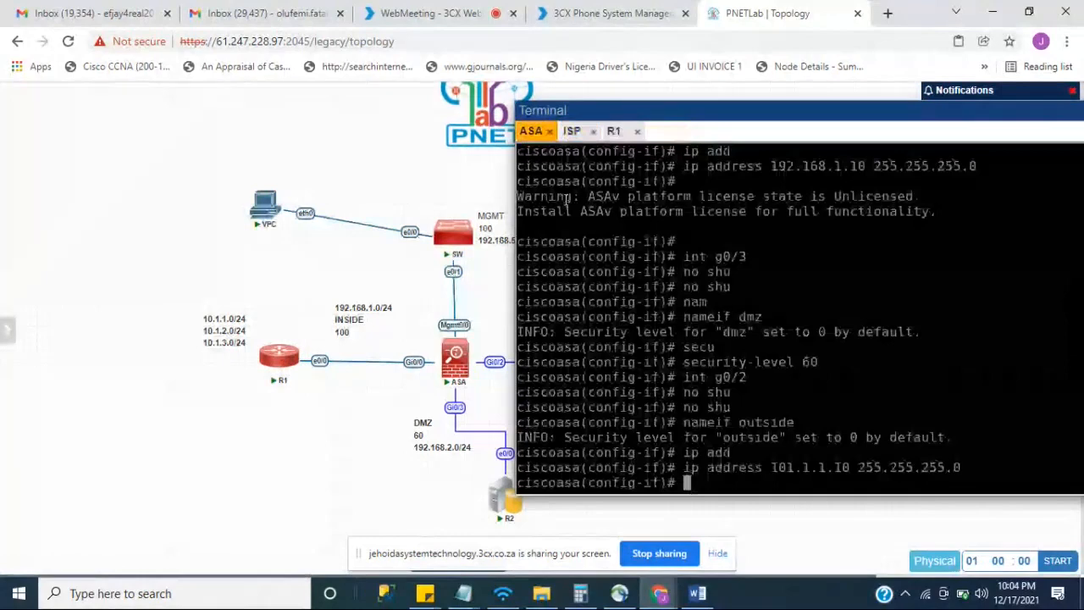
left_click(499, 500)
left_click(613, 133)
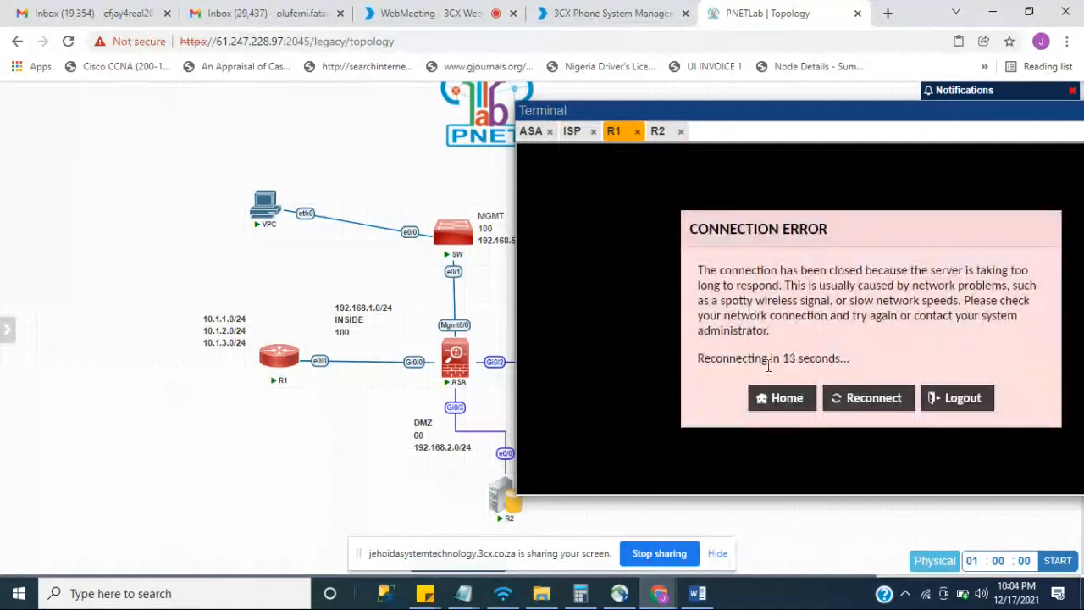
Try to recover the R1 session by returning to the Guacamole home page and opening the ISP_4 recent connection.
left_click(773, 402)
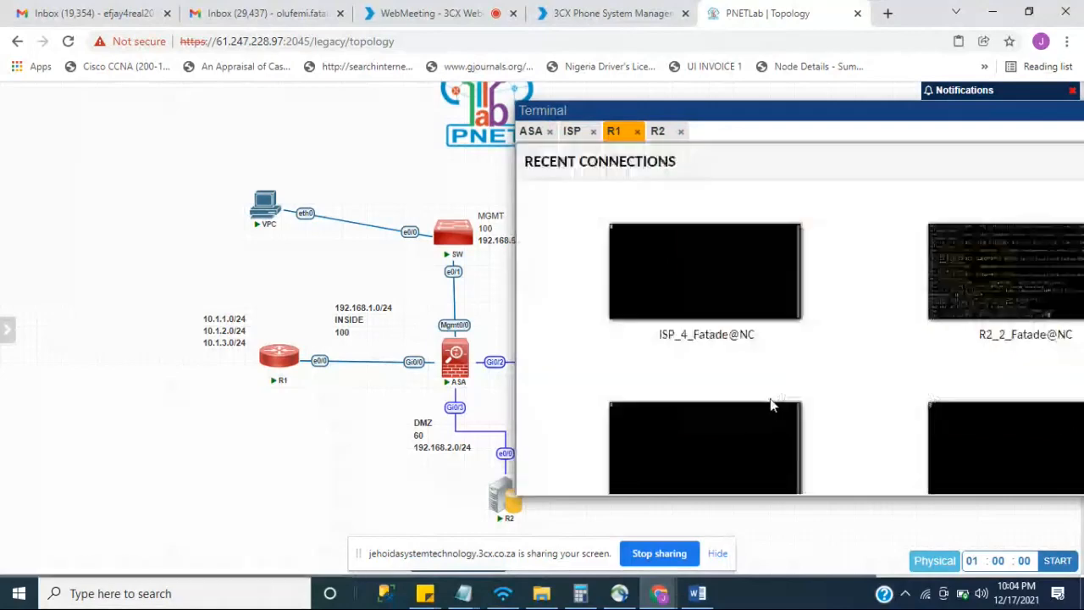
left_click(688, 267)
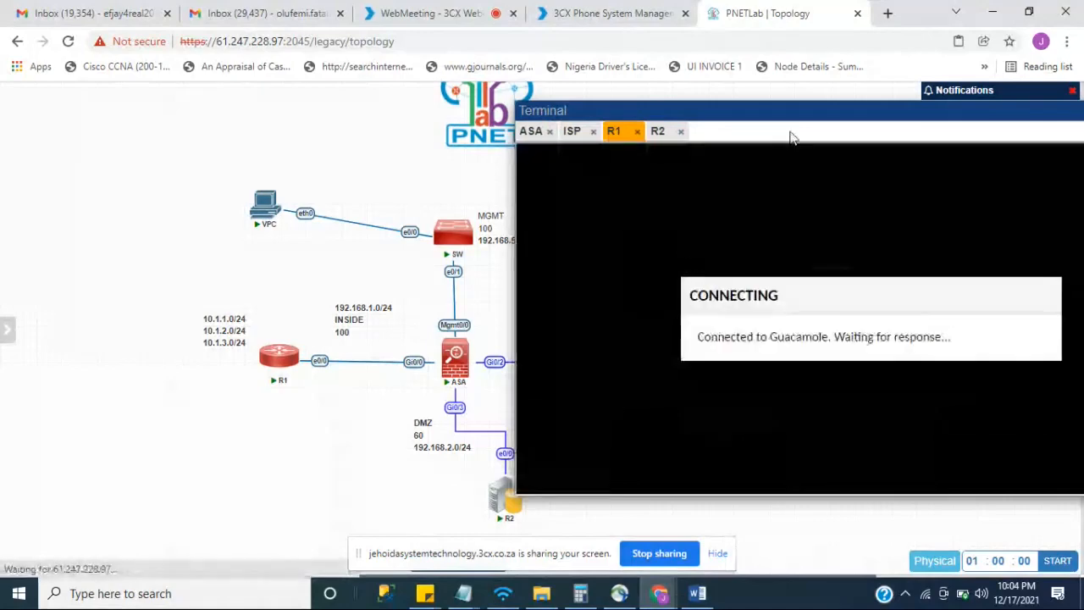
left_click_drag(787, 108, 681, 128)
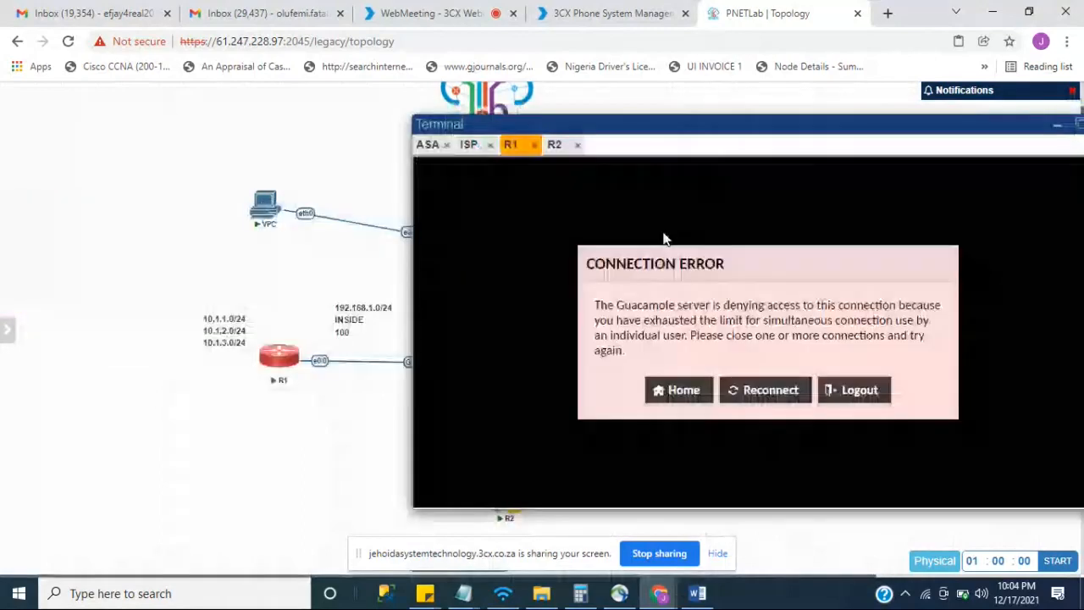
left_click(682, 392)
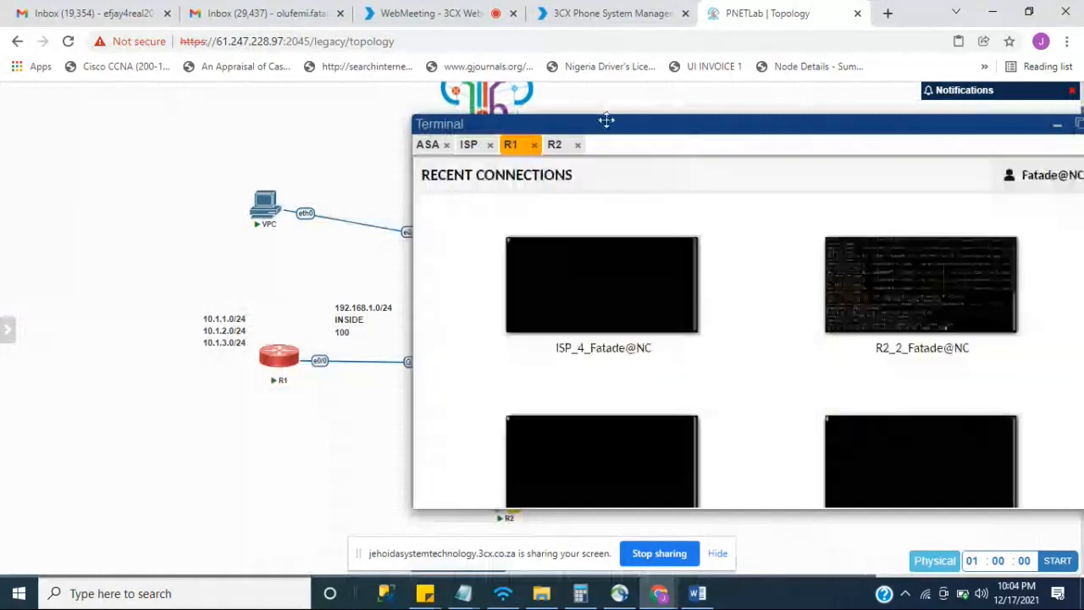
Close the current lab and open the list of running lab sessions.
mouse_move(2, 139)
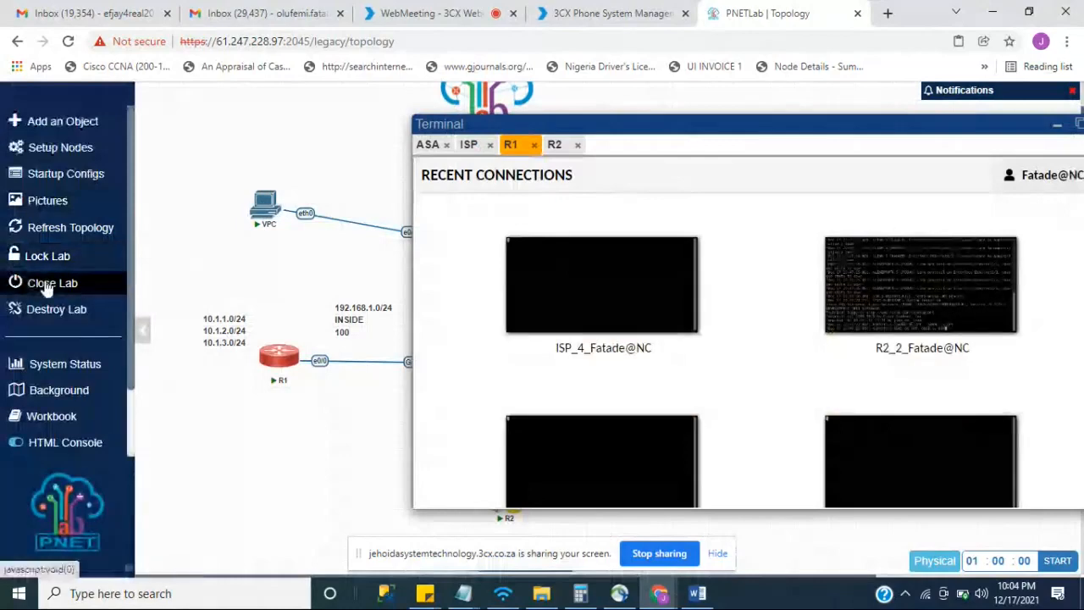
left_click(47, 288)
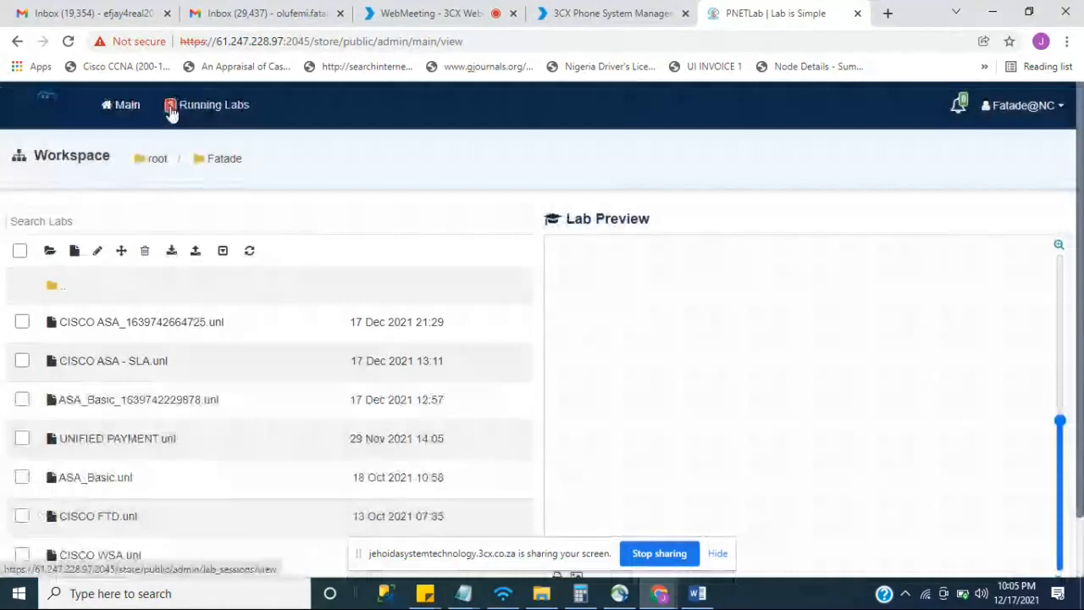
left_click(172, 113)
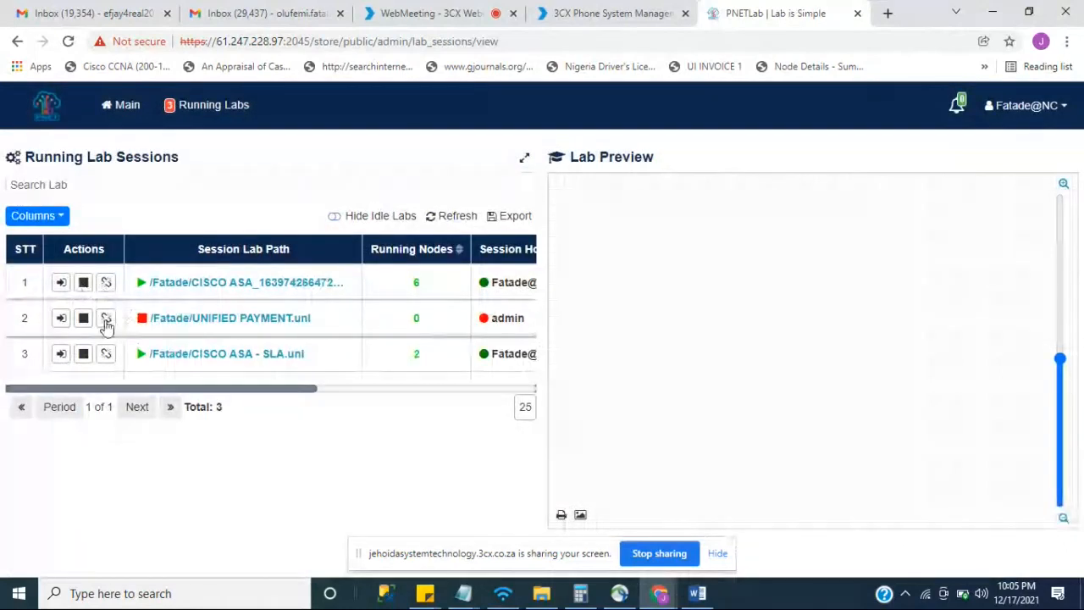
Try to destroy the UNIFIED PAYMENT.unl lab session.
left_click(106, 320)
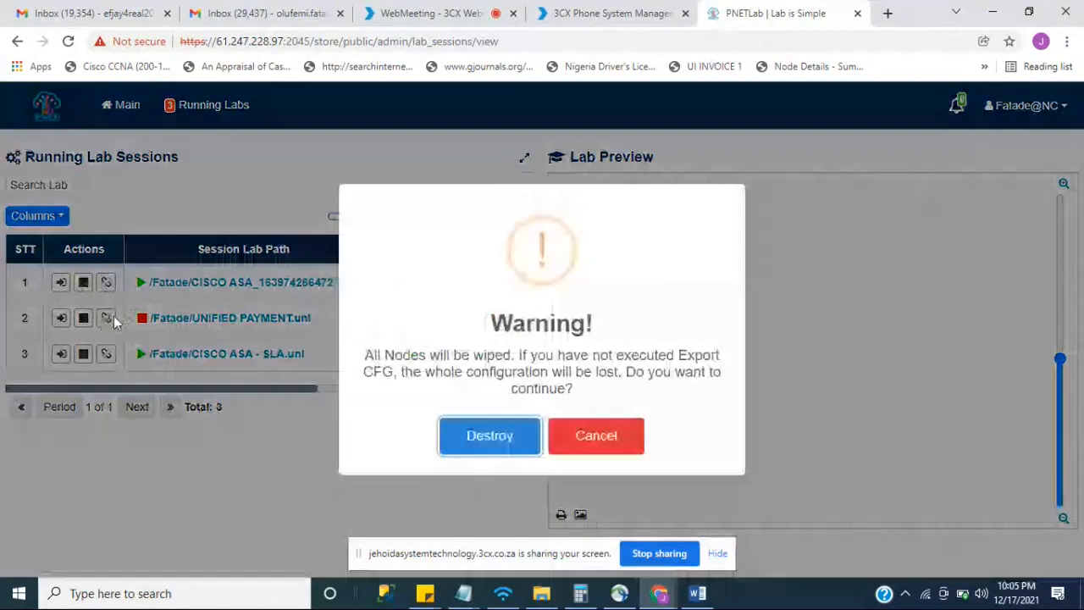
left_click(514, 443)
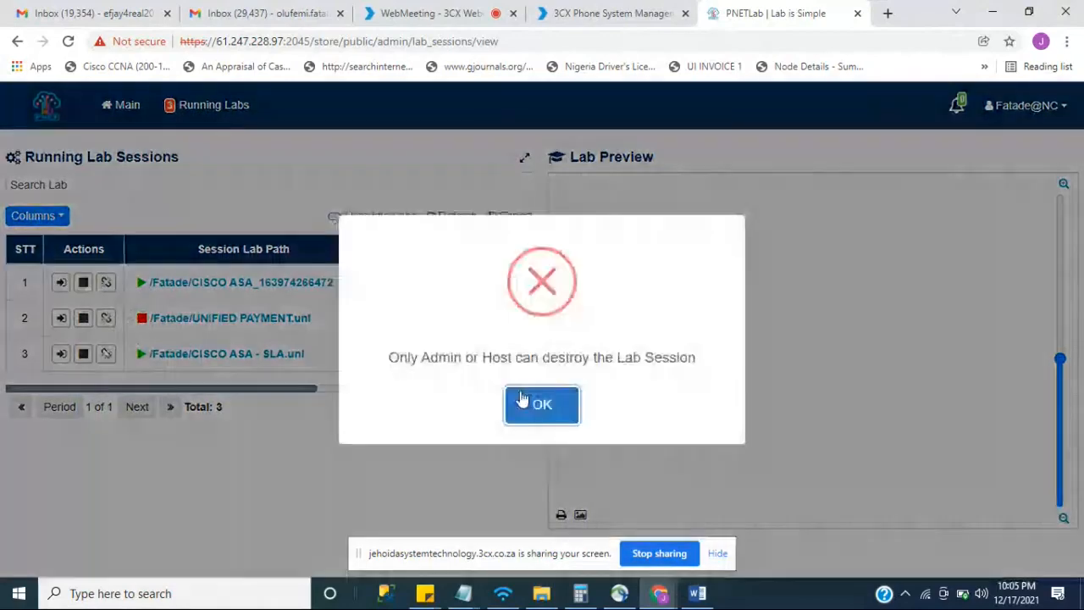
left_click(522, 398)
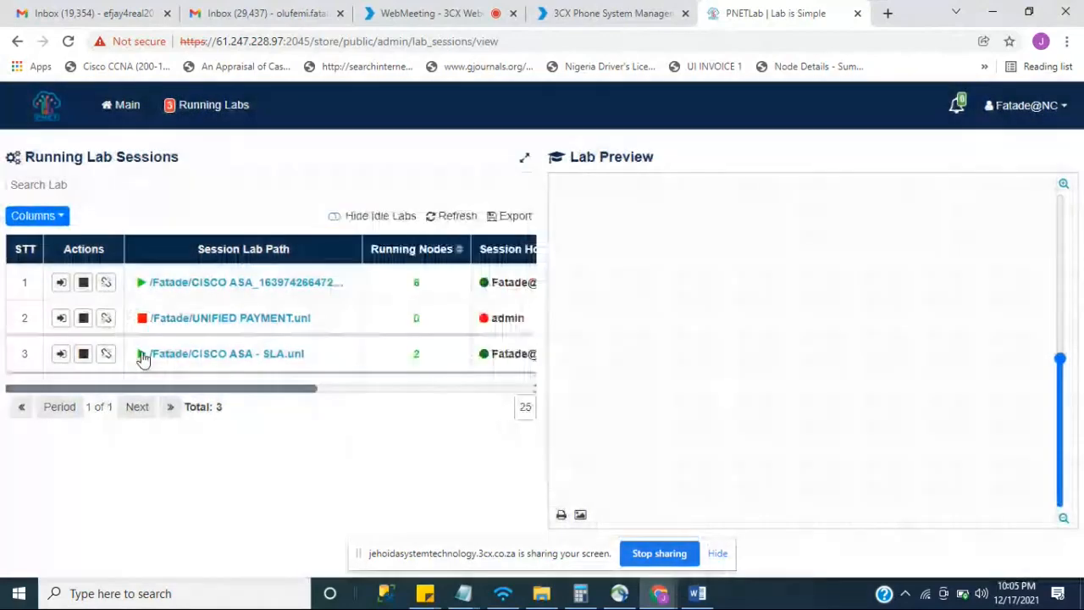
Stop all nodes of the CISCO ASA - SLA.unl session and destroy that lab session.
left_click(84, 356)
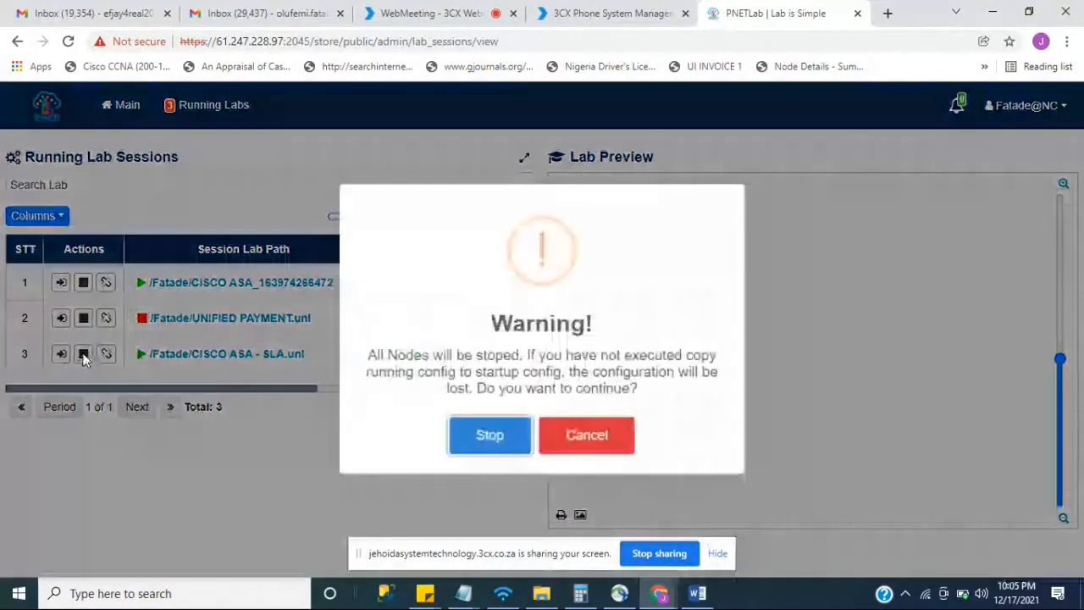
left_click(504, 436)
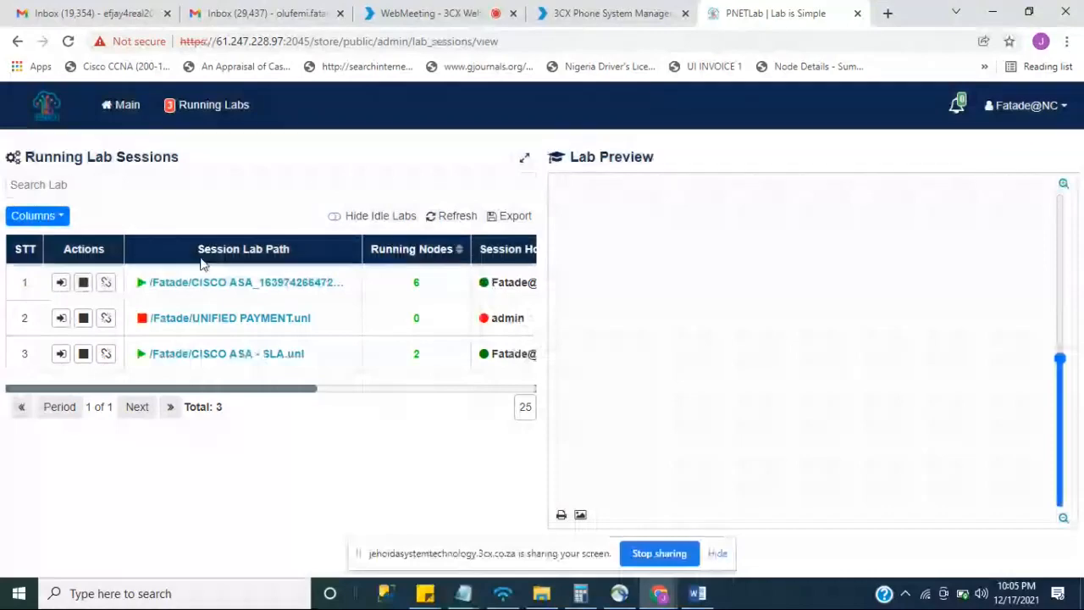
left_click(105, 353)
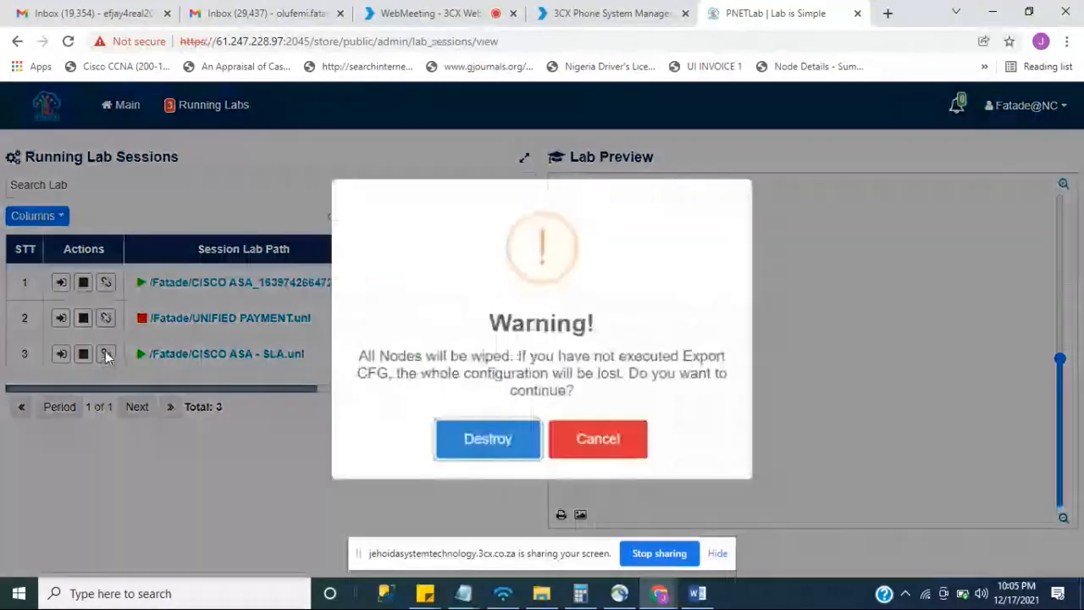
left_click(460, 438)
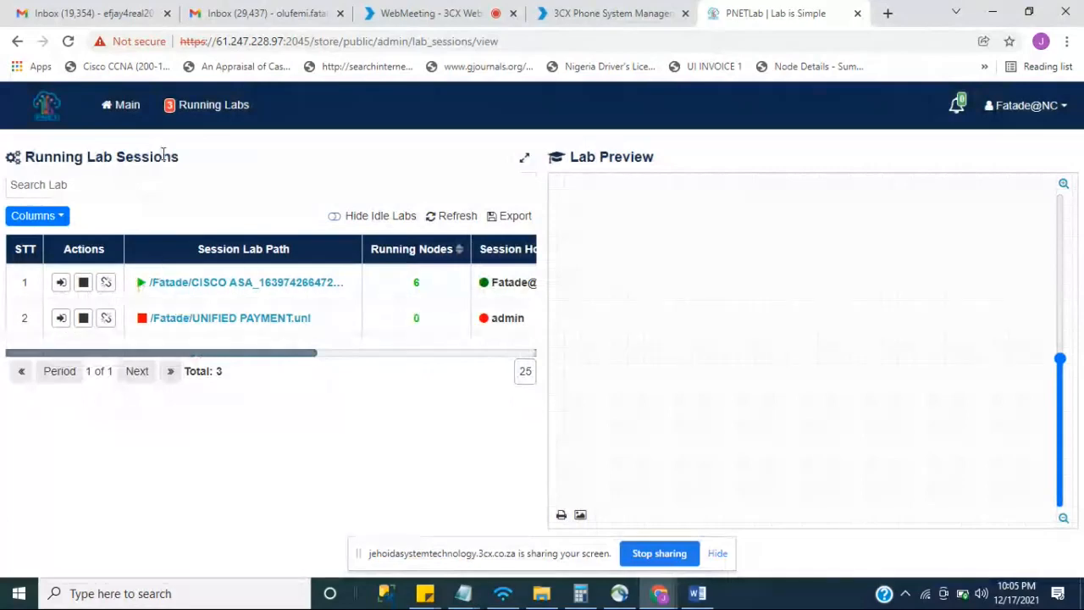
Reopen the lab CISCO ASA_1639742664725.unl from the workspace and close the second Gmail inbox page in the browser.
left_click(127, 108)
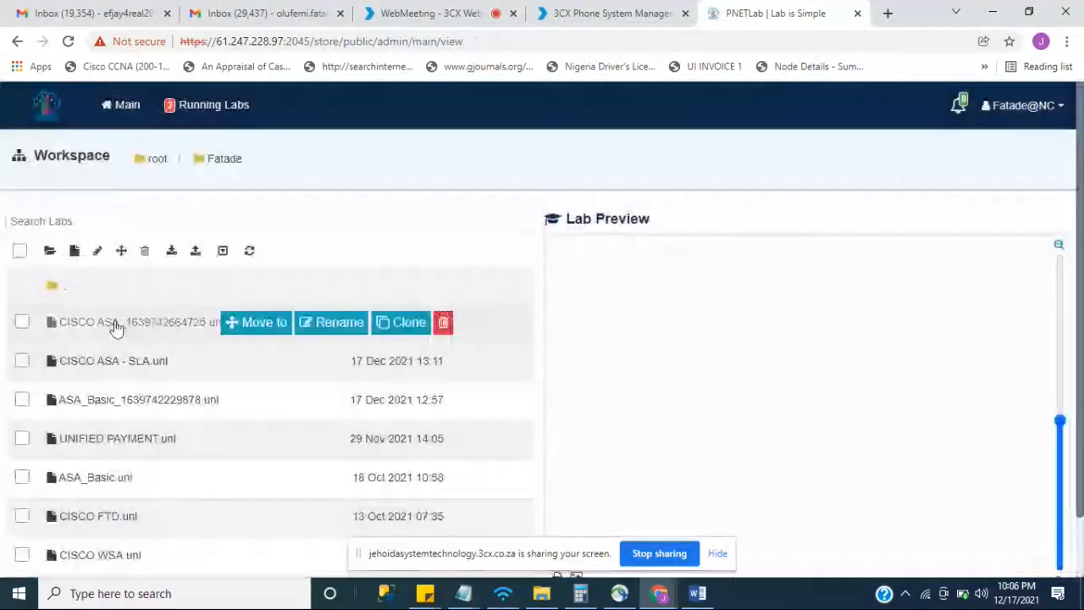
left_click(116, 327)
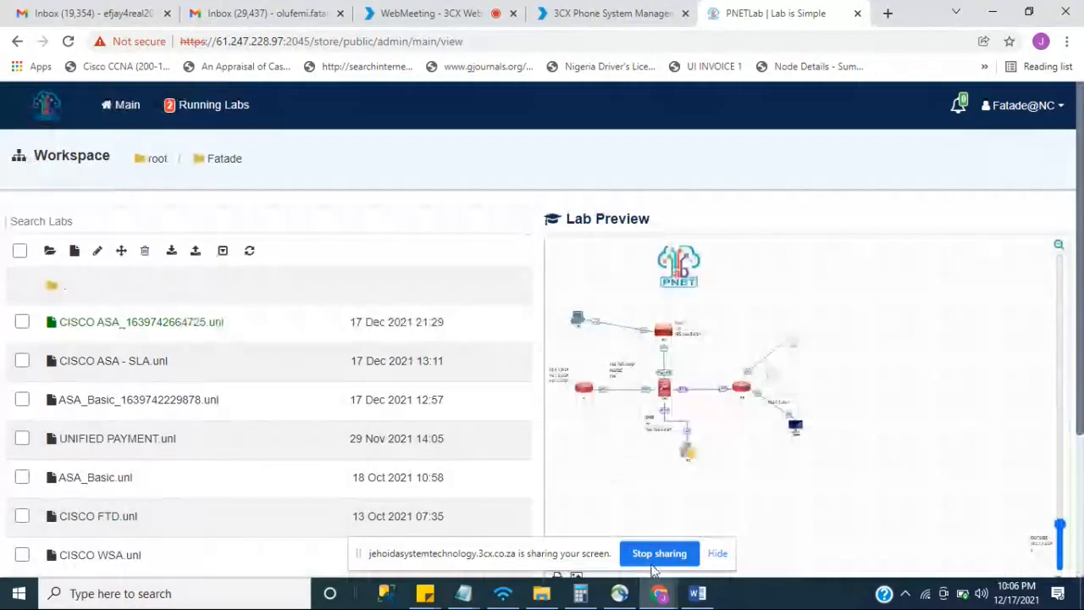
scroll(1081, 359, "down", 1)
scroll(791, 452, "down", 1)
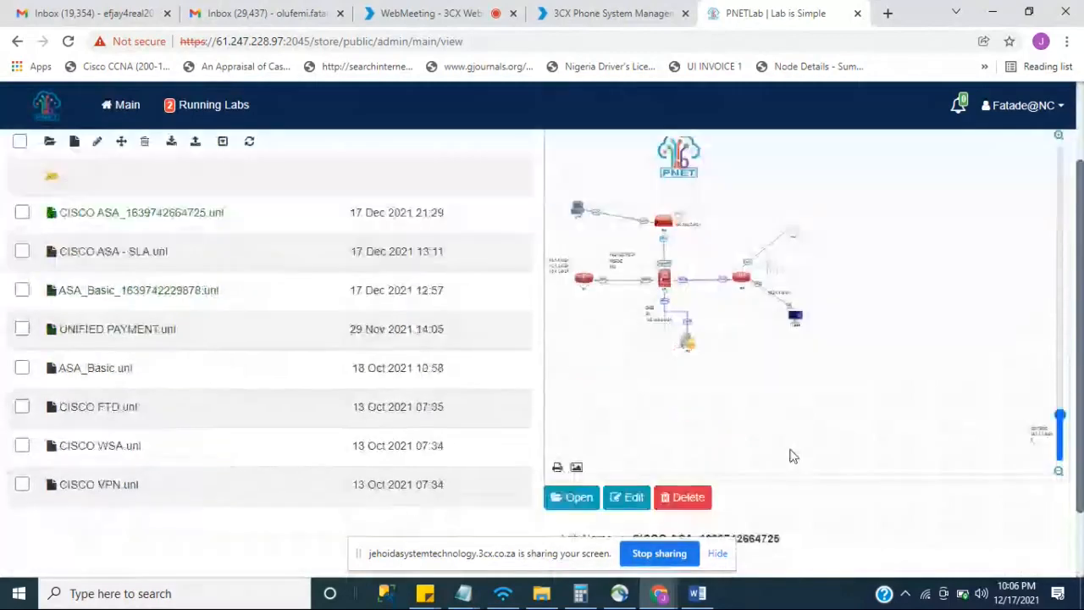
left_click(574, 501)
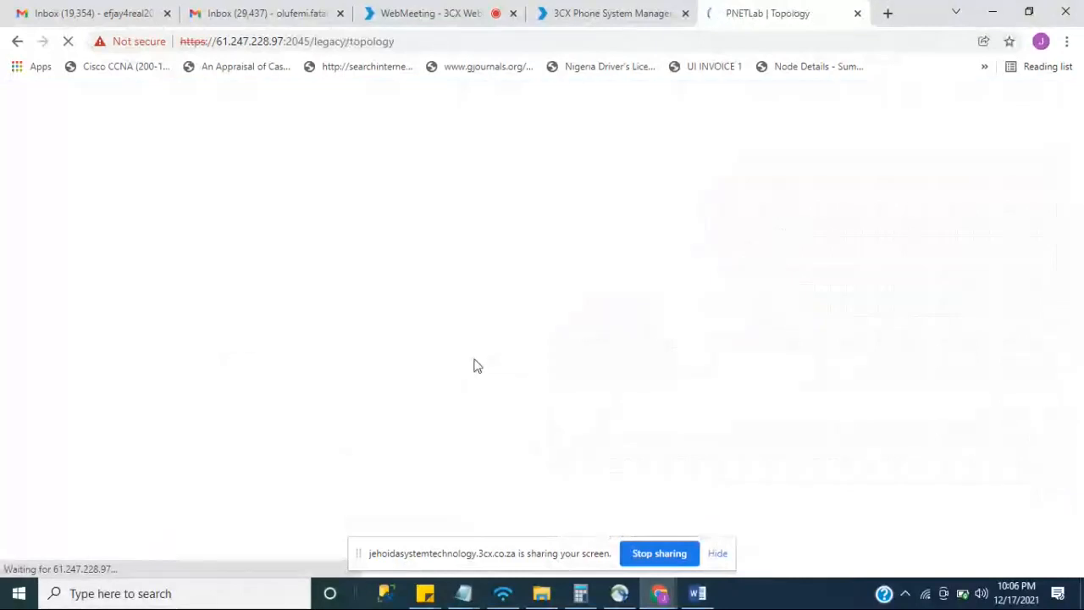
left_click(339, 13)
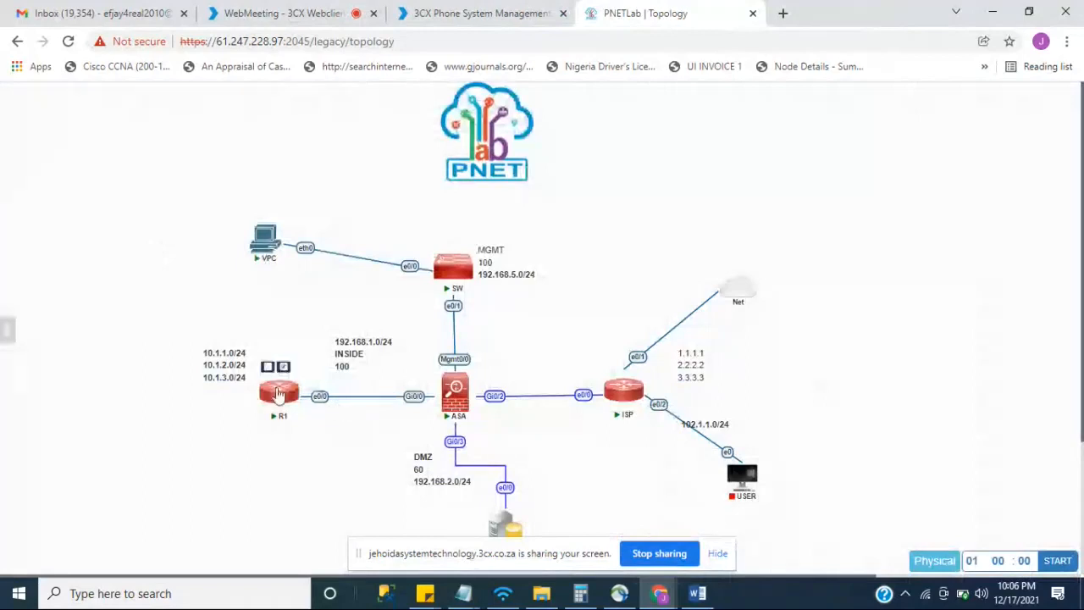
Open the consoles of R1, ASA and R2 from the topology, moving the terminal window clear of the ASA.
left_click(277, 394)
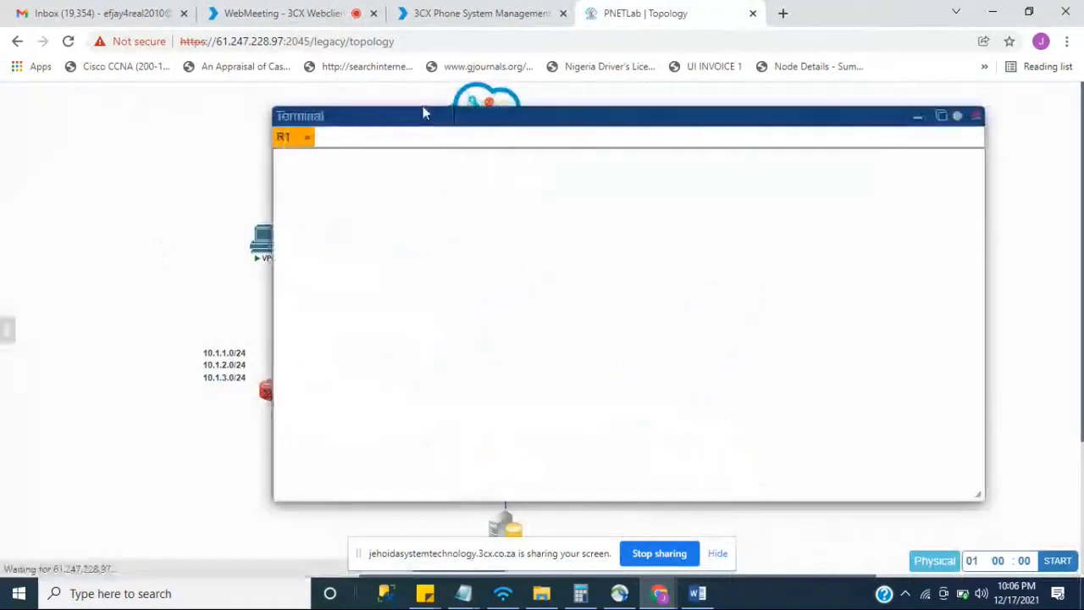
left_click_drag(418, 116, 683, 164)
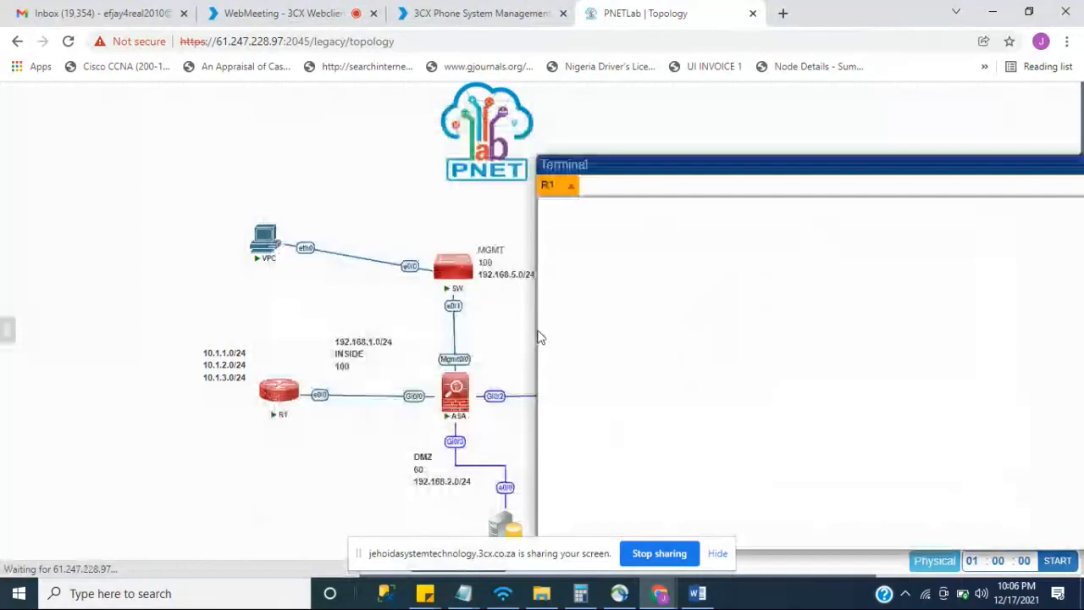
mouse_move(453, 392)
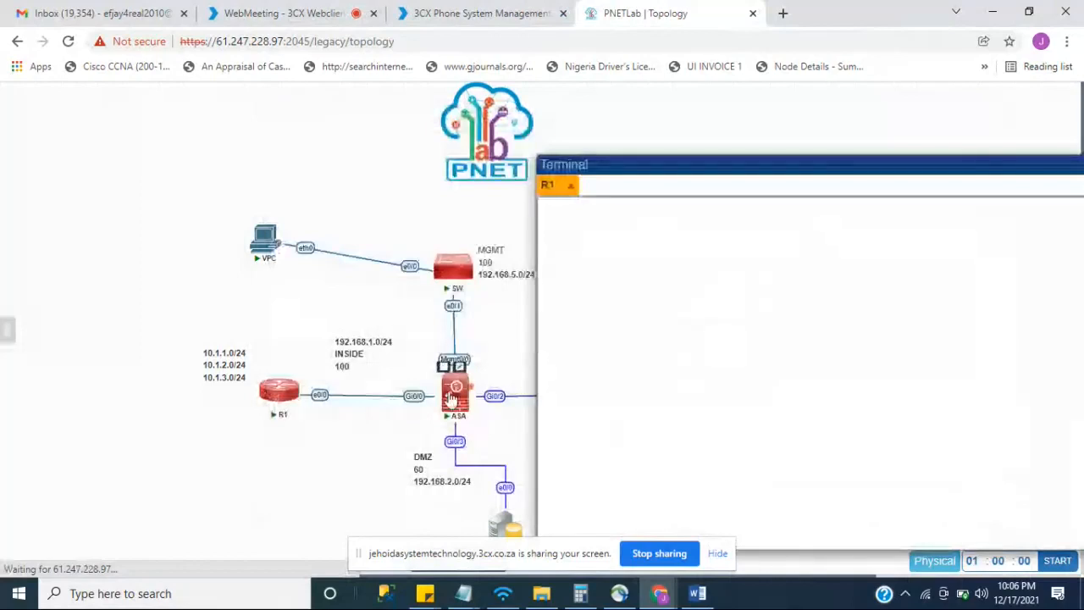
left_click(453, 398)
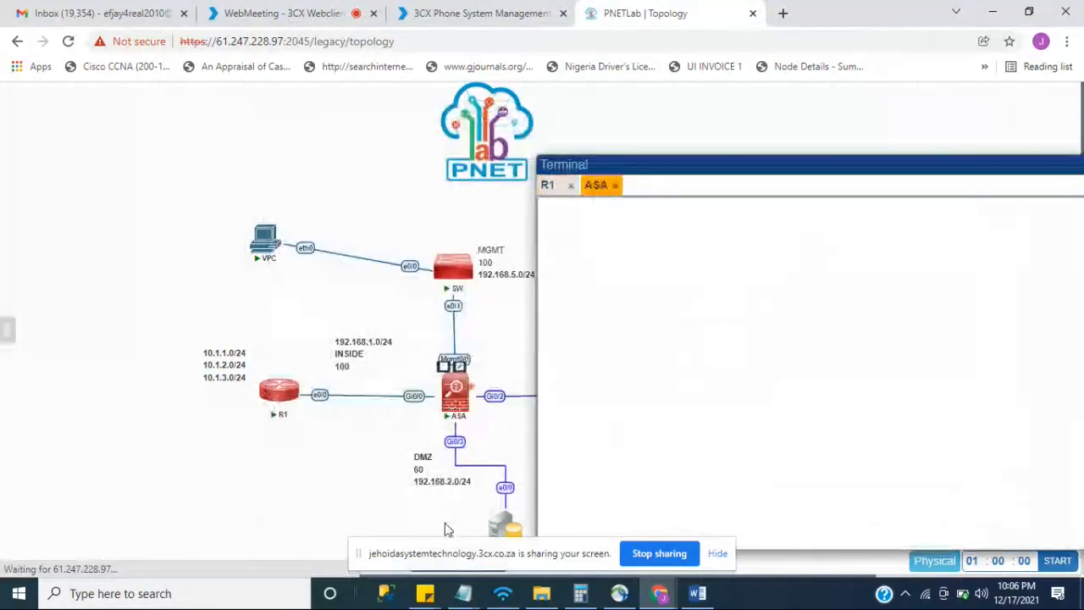
left_click(505, 523)
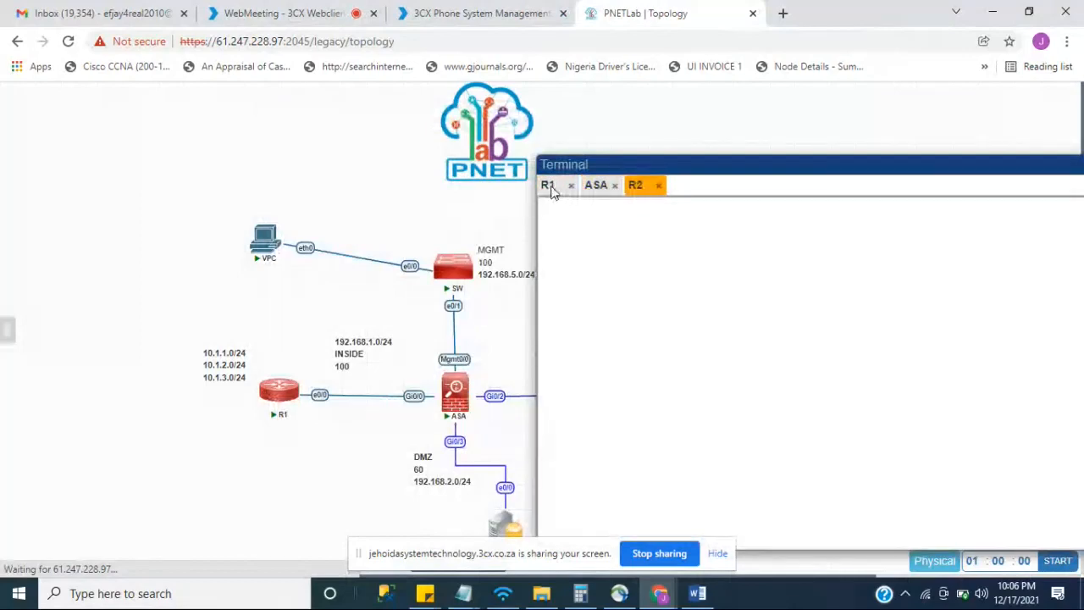
Wake R2's console to its router prompt.
left_click(549, 187)
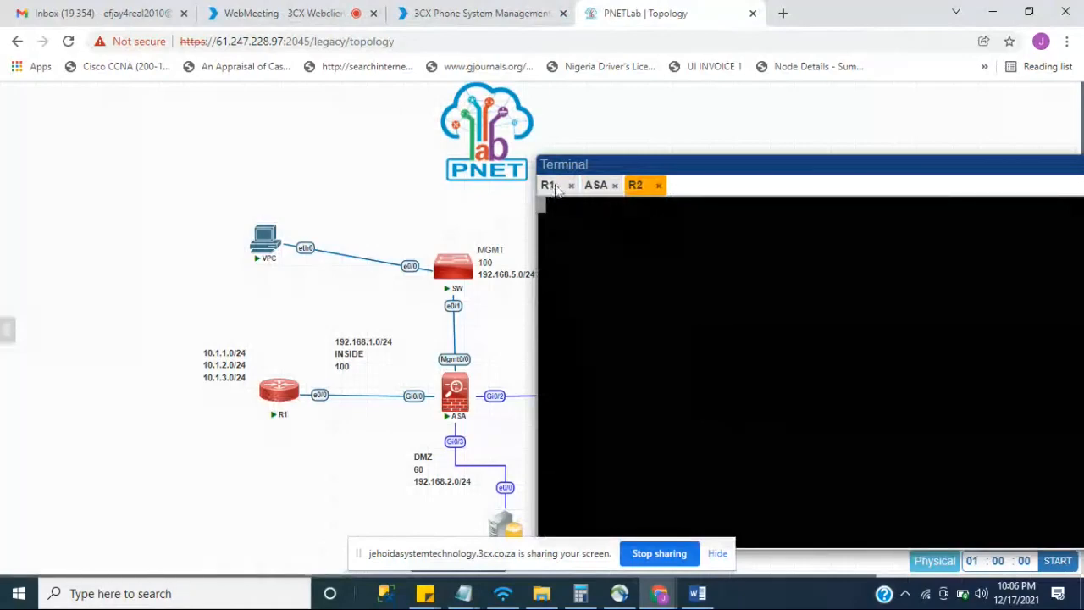
left_click(643, 188)
key("Return")
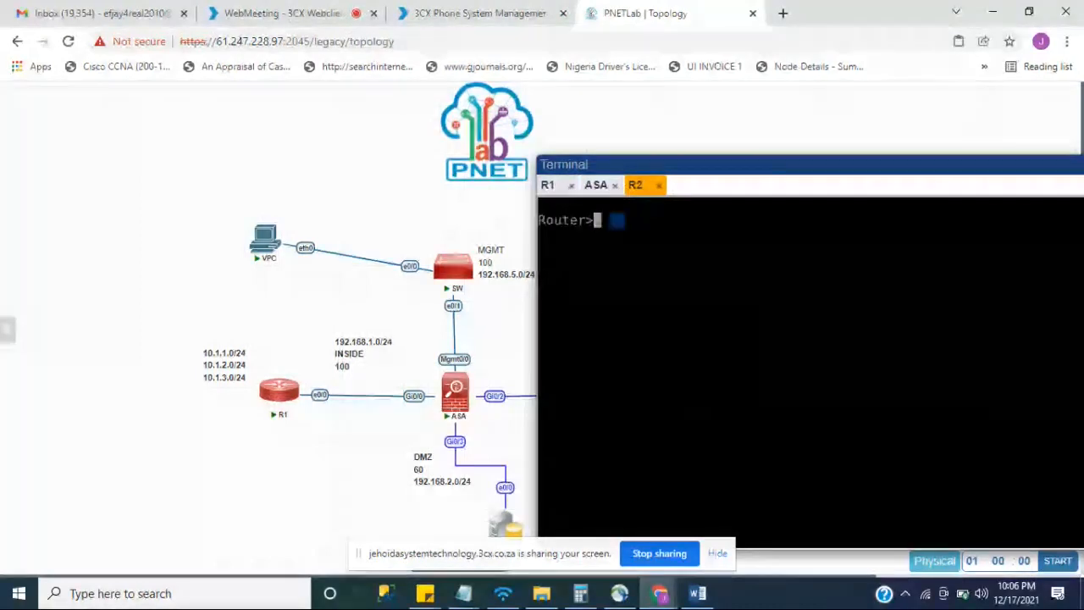
key("Return")
key("Return")
key("Return")
Wake R1's console and enter privileged EXEC mode with the en command.
left_click(546, 186)
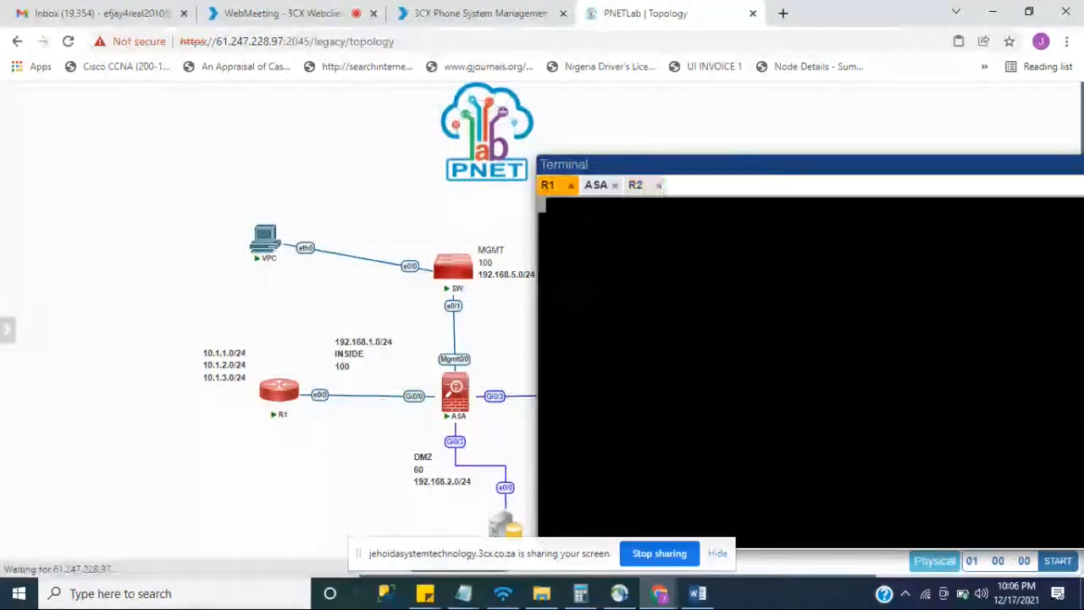
key("Return")
key("Return")
key("Return")
key("Return")
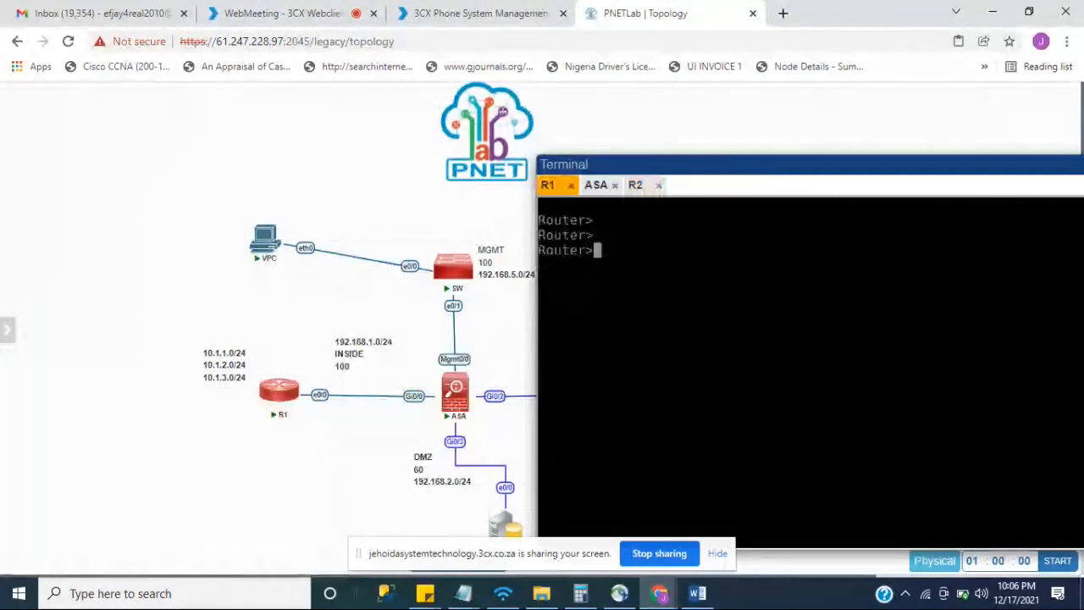
type("en")
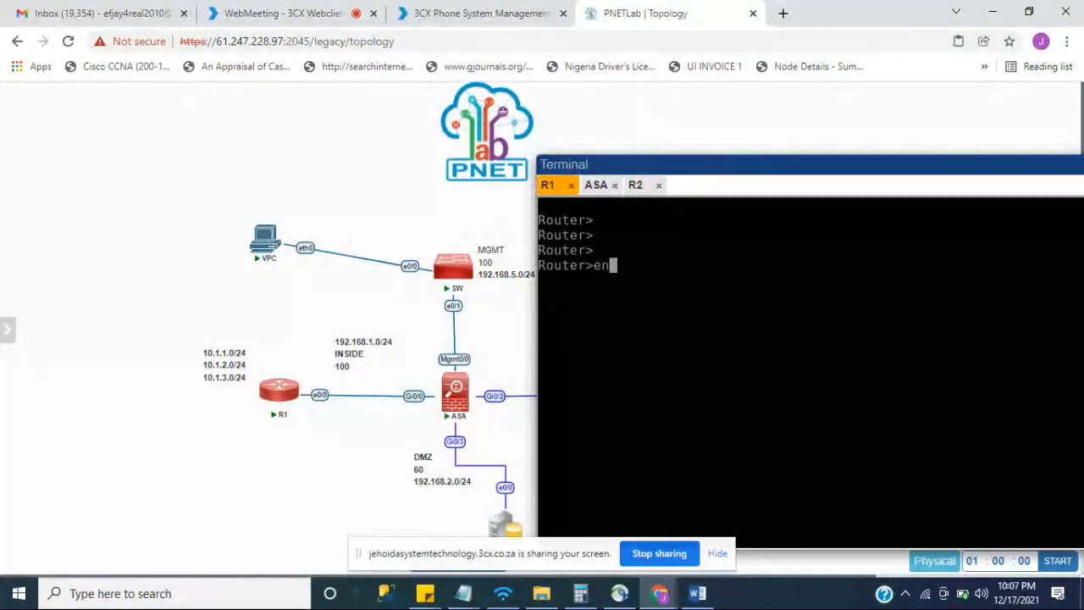
key("Return")
key("Return")
key("Return")
key("Return")
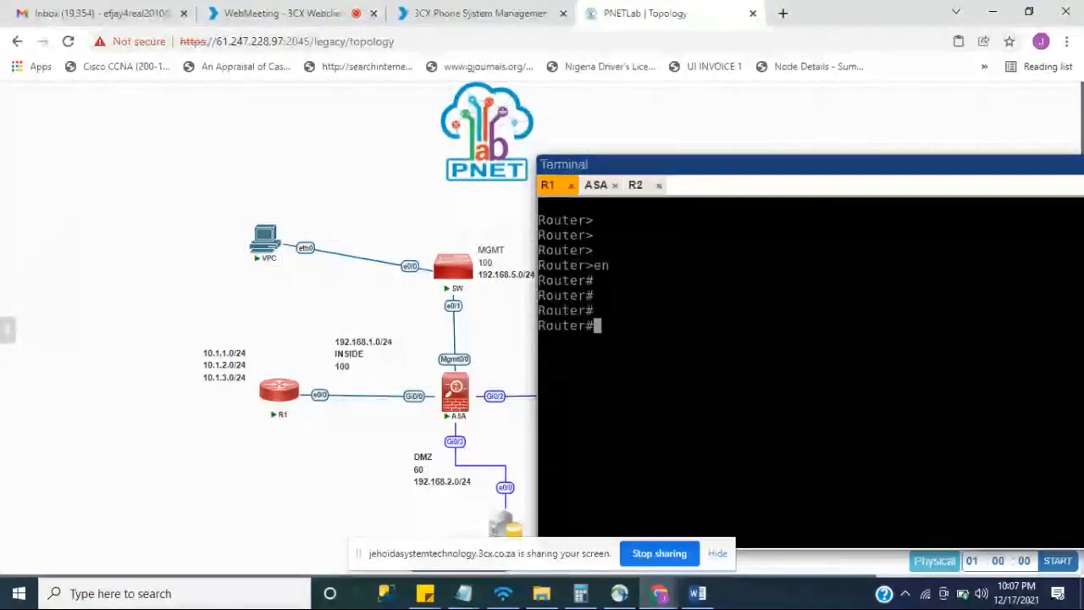
Display R1's running configuration with sh run and page through it to the end, examining the Ethernet interface settings.
type("sh run")
key("Return")
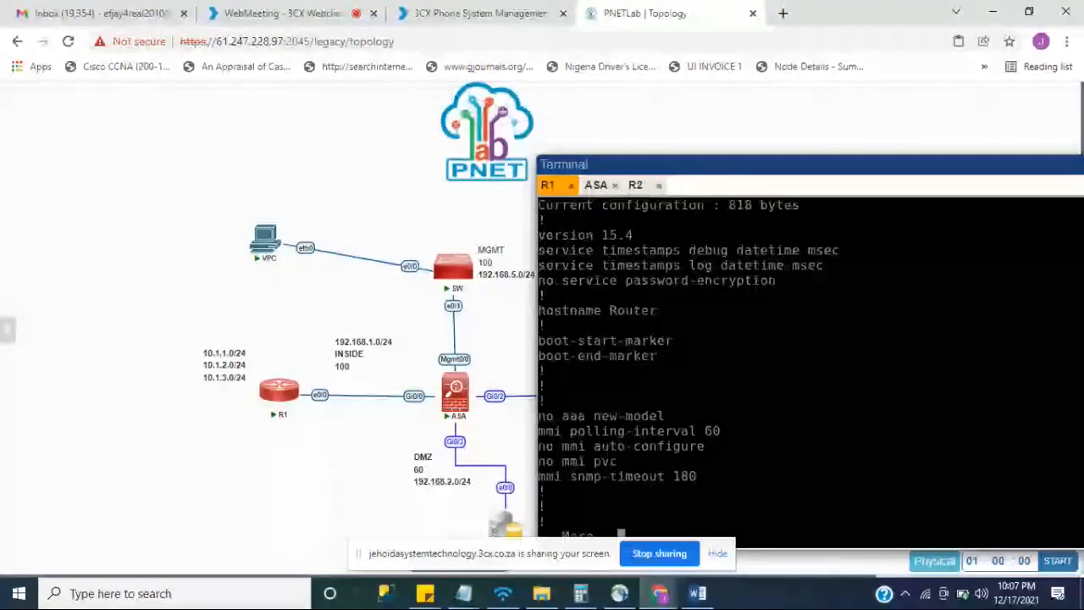
key("Return")
key("Return")
key("Return")
key("Return")
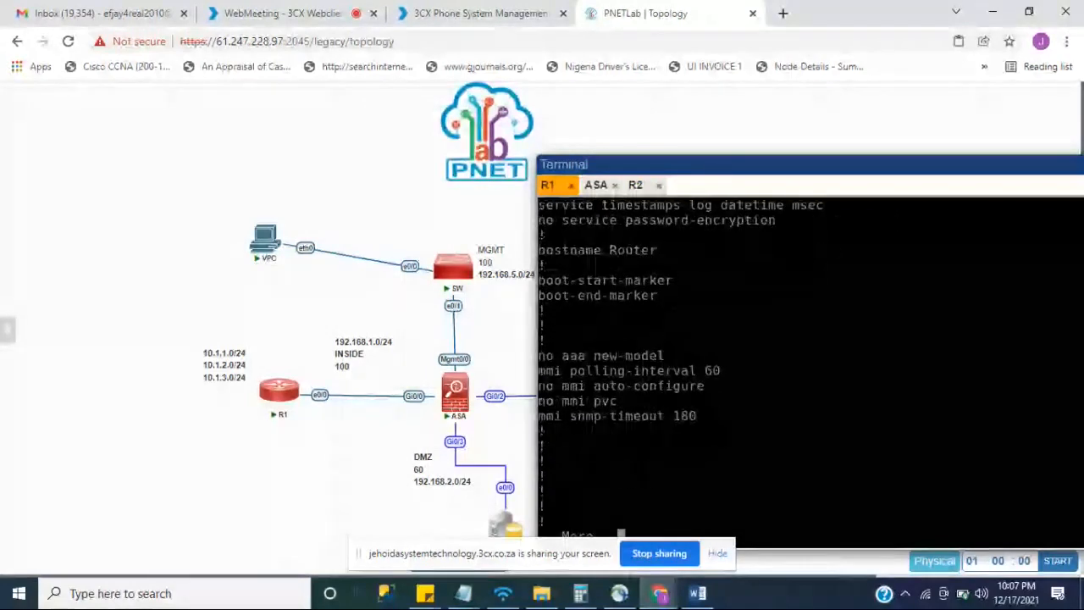
key("Return")
key("Return")
key("Return")
key("Return")
key("Return")
key("Return")
key("Return")
key("Return")
key("Return")
key("Return")
key("Return")
key("Return")
key("Return")
key("Return")
key("Return")
key("Return")
key("Return")
key("Return")
key("Return")
key("Return")
key("Return")
key("Return")
key("Return")
key("Return")
key("Return")
key("Return")
key("Return")
key("Return")
key("Return")
key("Return")
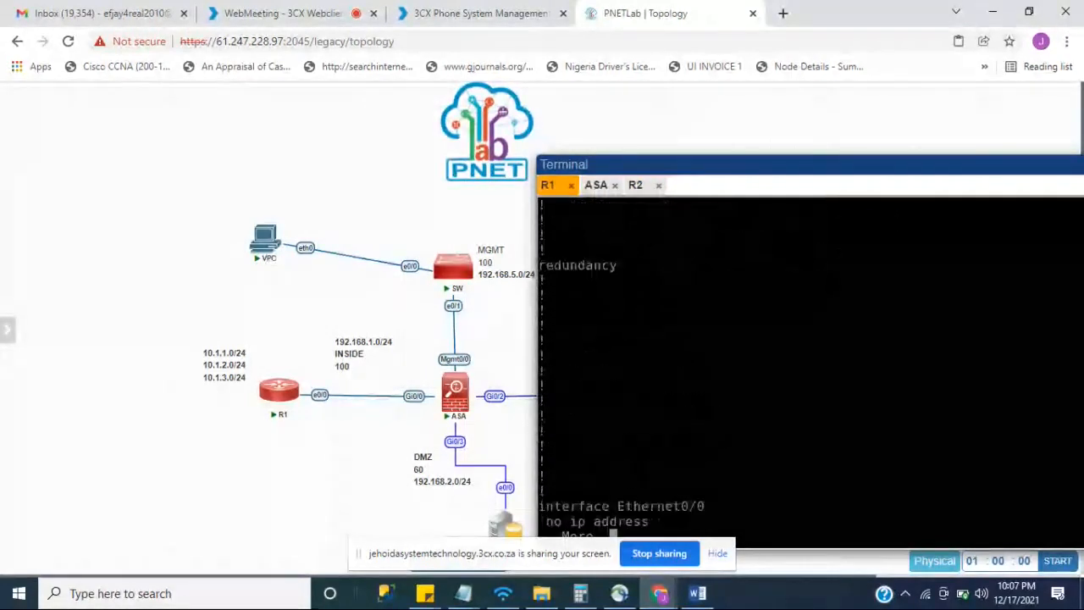
key("Return")
key("Return")
key("Return")
key("Return")
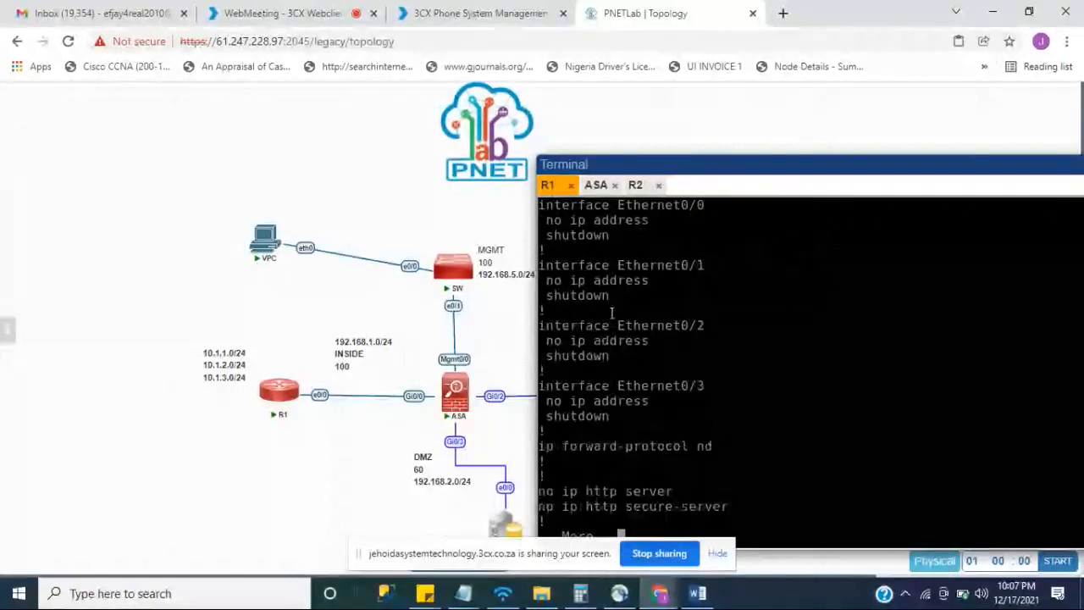
key("Return")
key("Return")
key("Return")
key("Return")
key("Return")
key("Return")
key("Return")
key("Return")
key("Return")
key("Return")
key("Return")
key("Return")
key("Return")
key("Return")
key("Return")
key("Return")
key("Return")
key("Return")
key("Return")
key("Return")
key("Return")
key("Return")
key("Return")
key("Return")
key("Return")
key("Return")
key("Return")
key("Return")
key("Return")
key("Return")
key("Return")
key("Return")
key("Return")
key("Return")
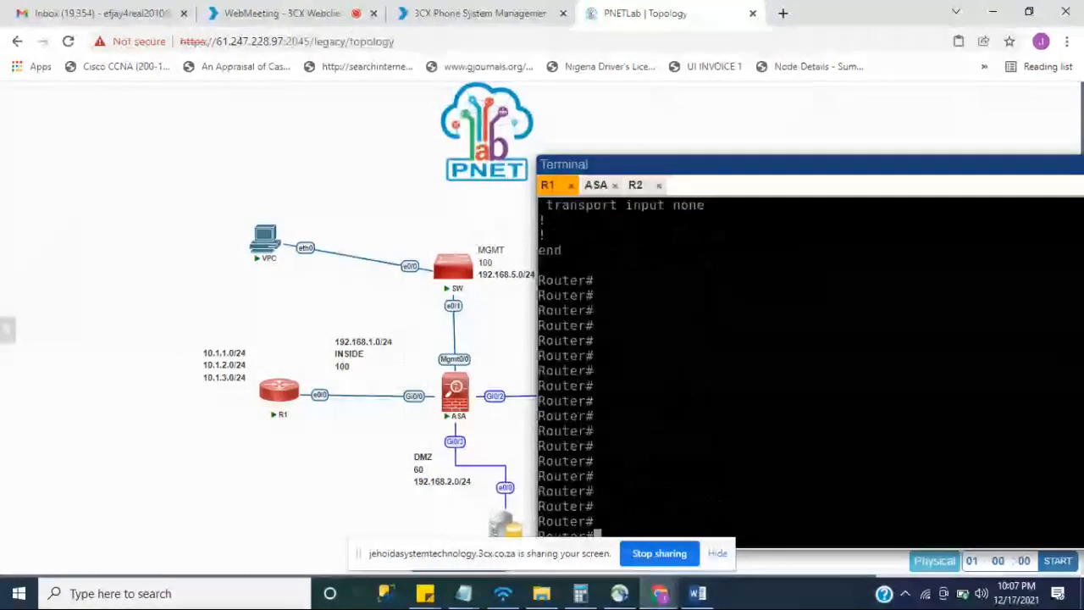
Enter global configuration mode on the inside router and set its hostname to R1, moving the terminal window fully into view.
left_click_drag(728, 164, 685, 113)
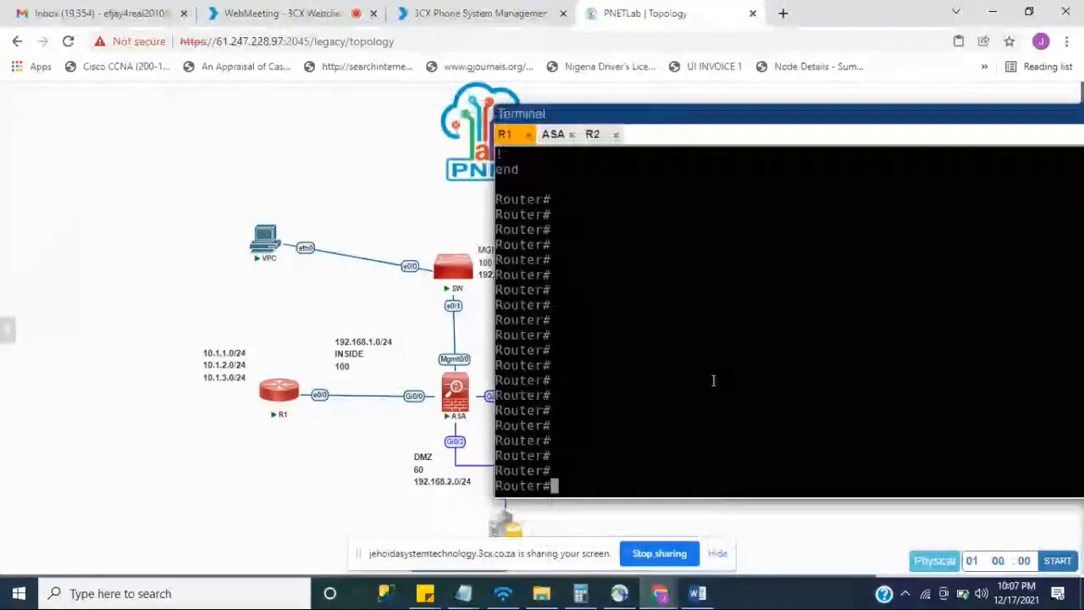
type("config t")
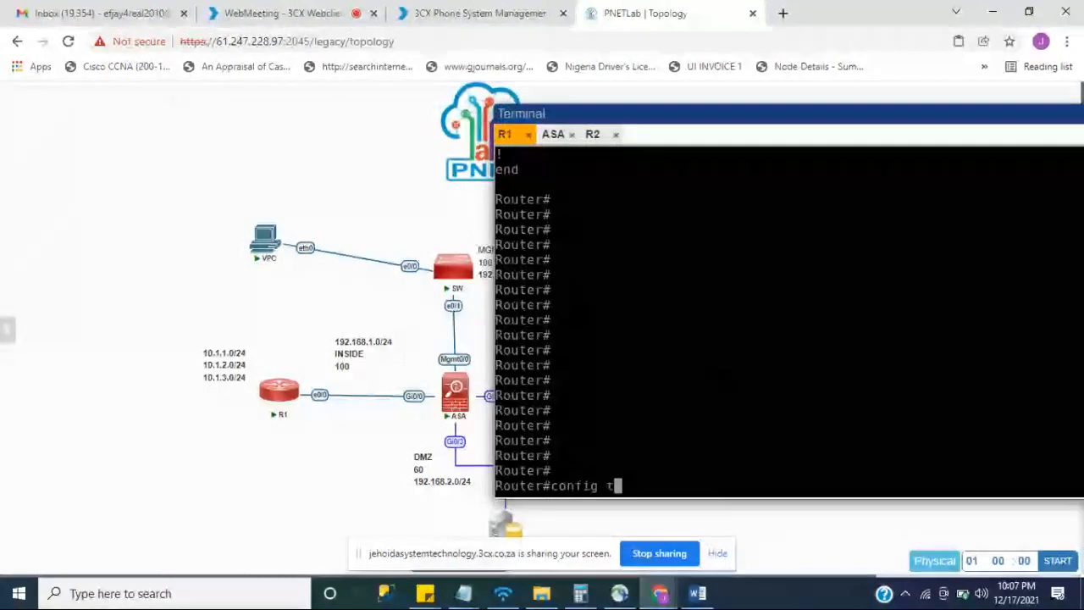
key("Return")
type("host")
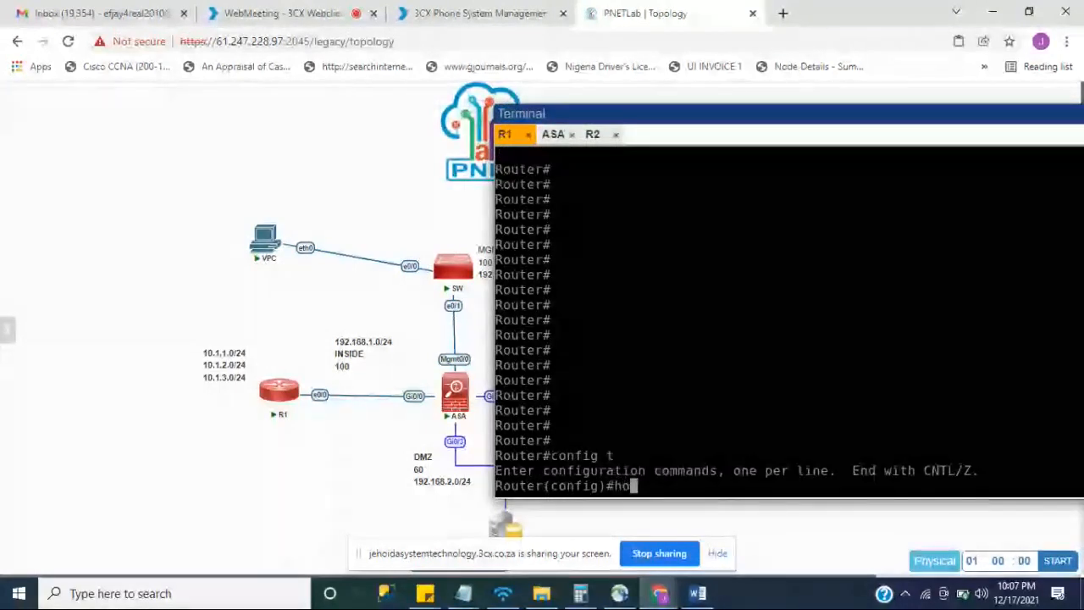
key("Tab")
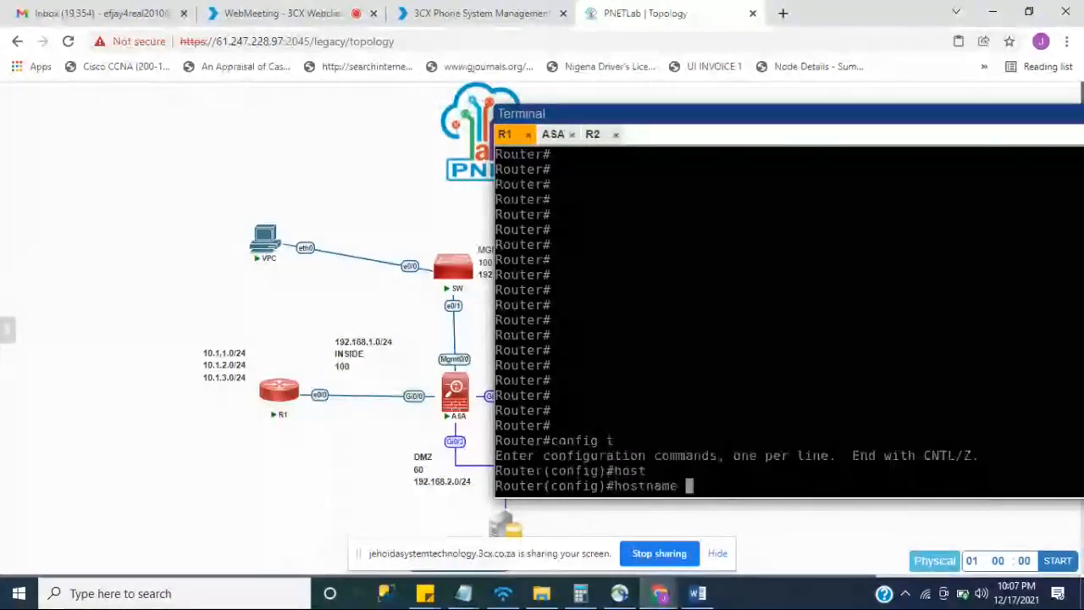
type("R1")
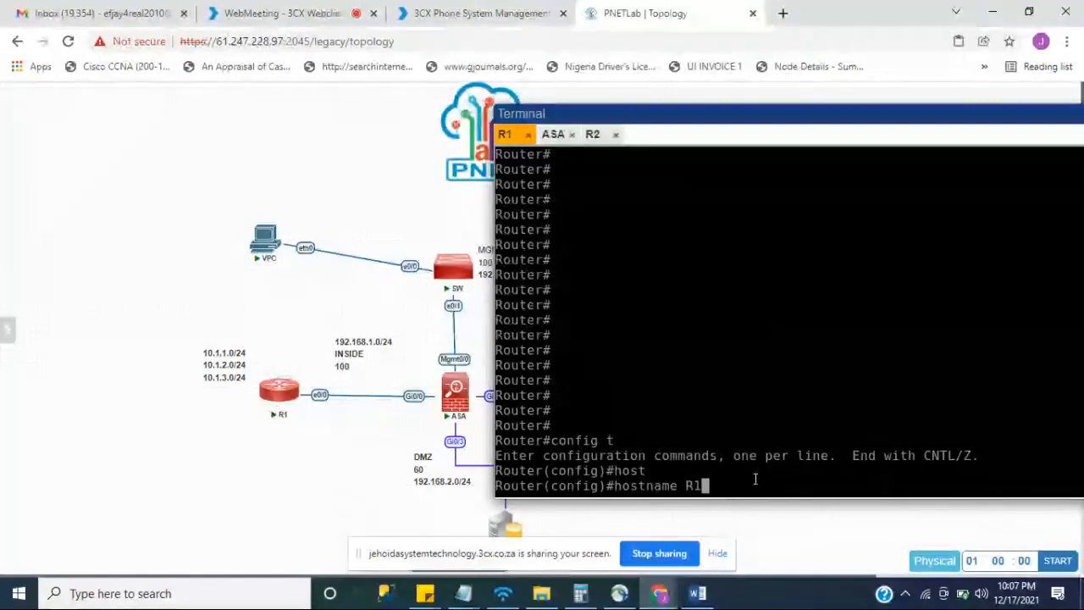
key("Return")
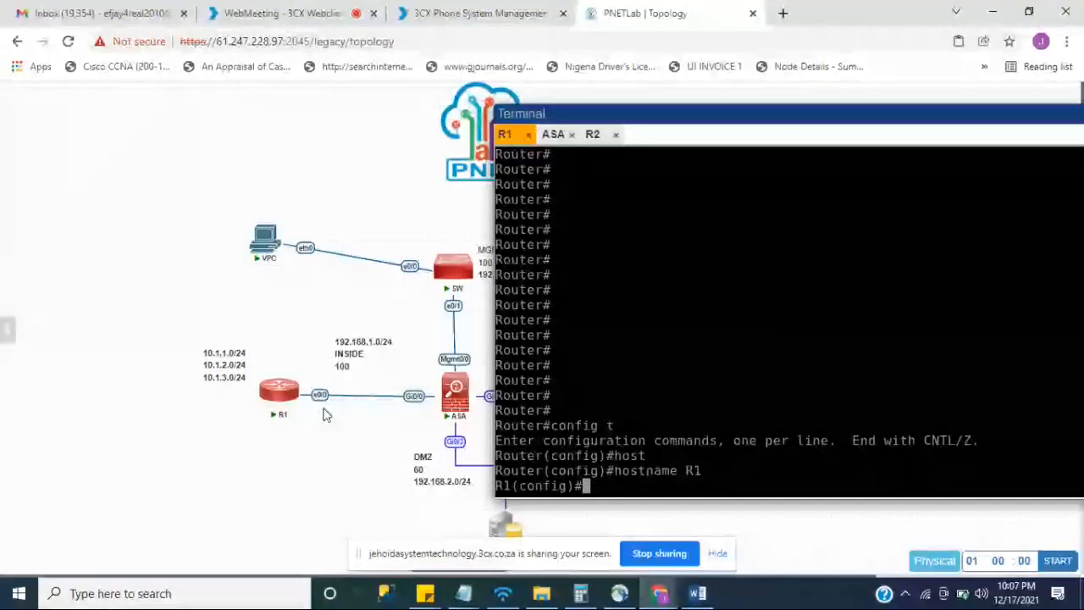
Enter configuration of R1's interface e0/0 and enable it with no shutdown.
type("INT")
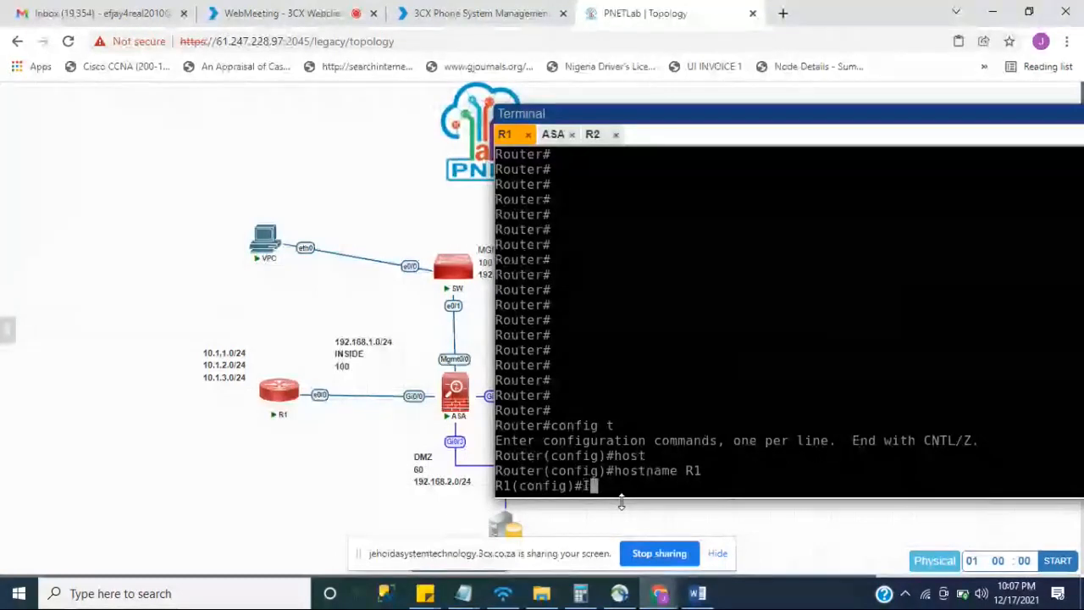
key("BackSpace")
key("BackSpace")
key("BackSpace")
key("BackSpace")
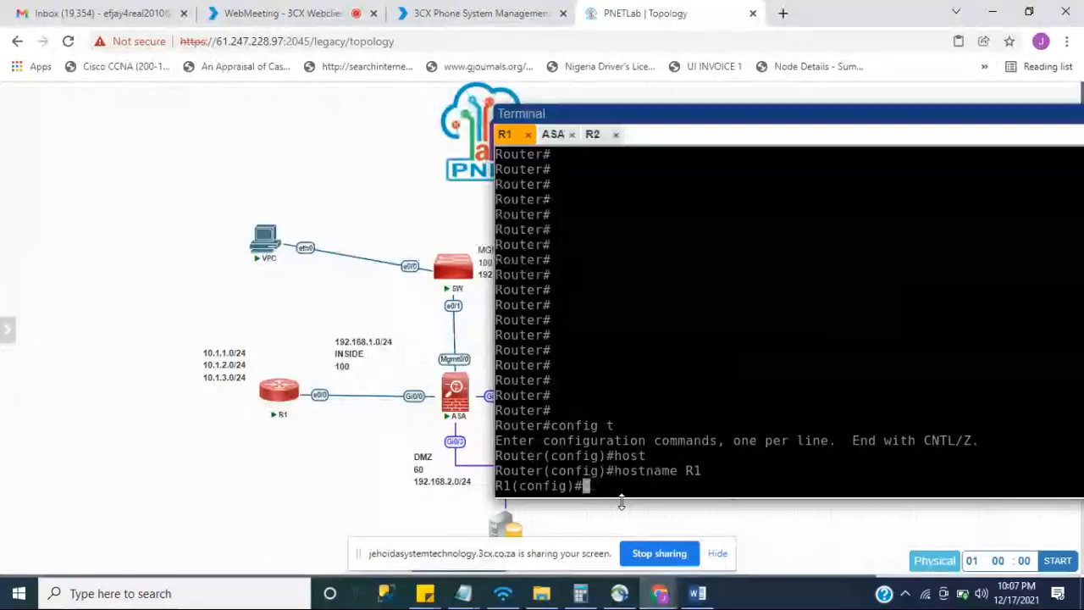
type("int")
key("Tab")
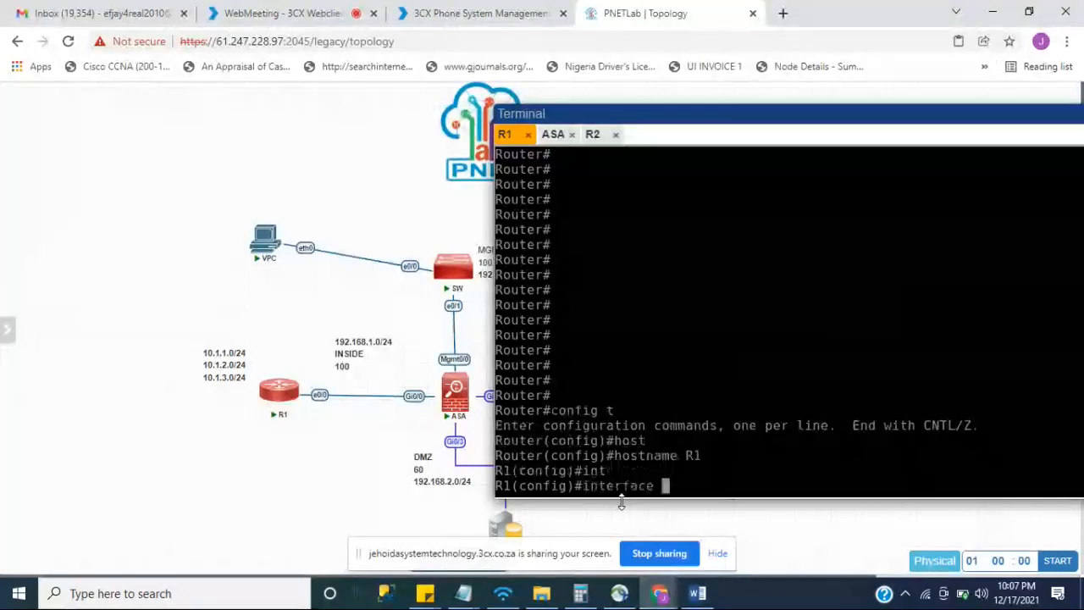
type("e0/0")
key("Return")
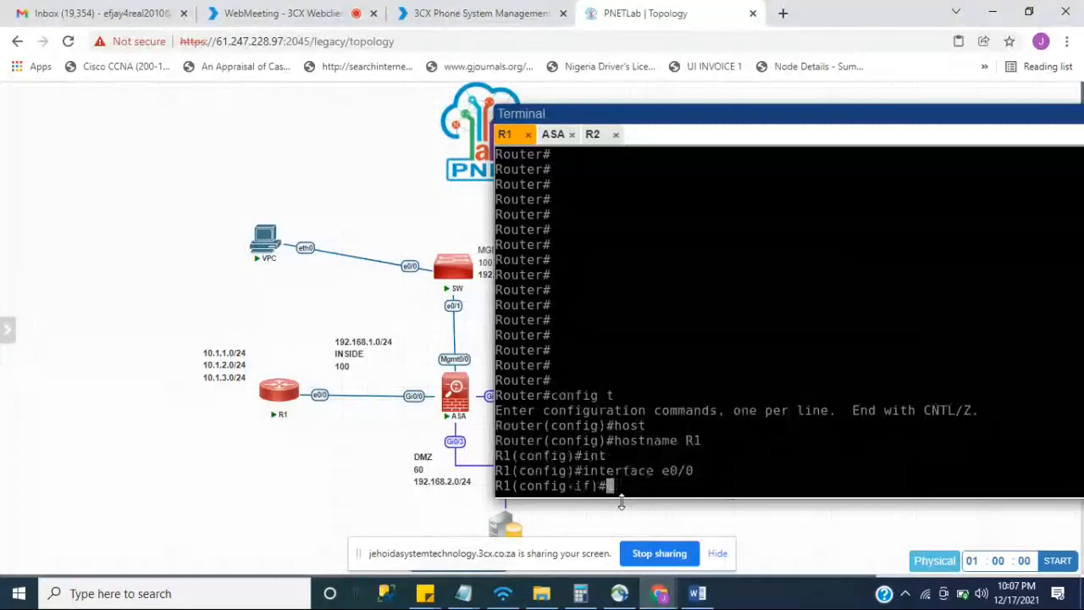
type("no shu")
key("Tab")
key("Return")
key("Return")
key("Return")
key("Return")
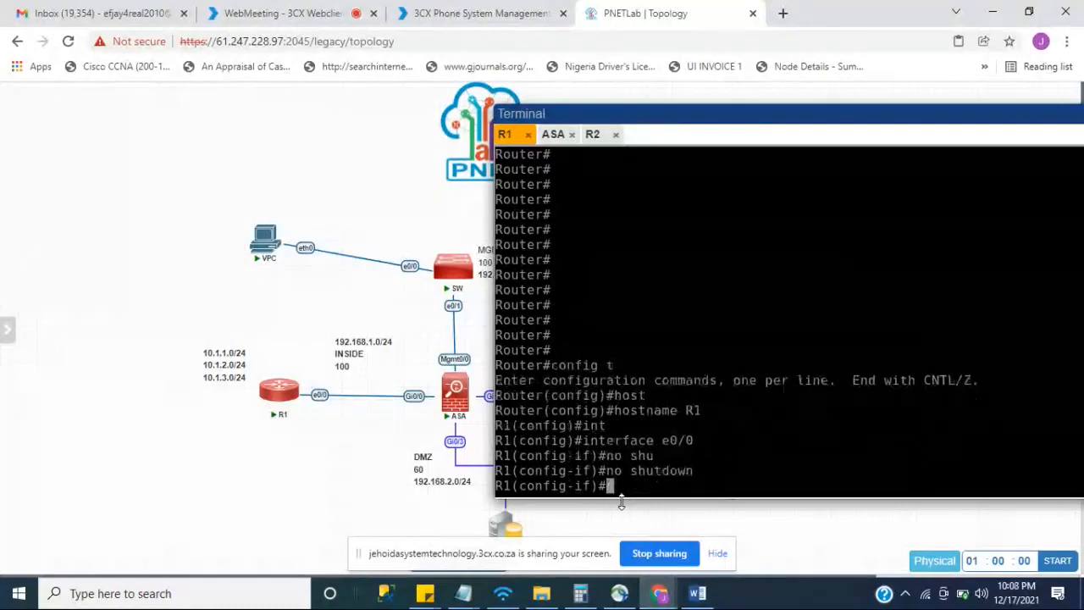
Assign IP address 192.168.1.1 with mask 255.255.255.0 to R1's e0/0 and exit interface configuration.
type("ip add")
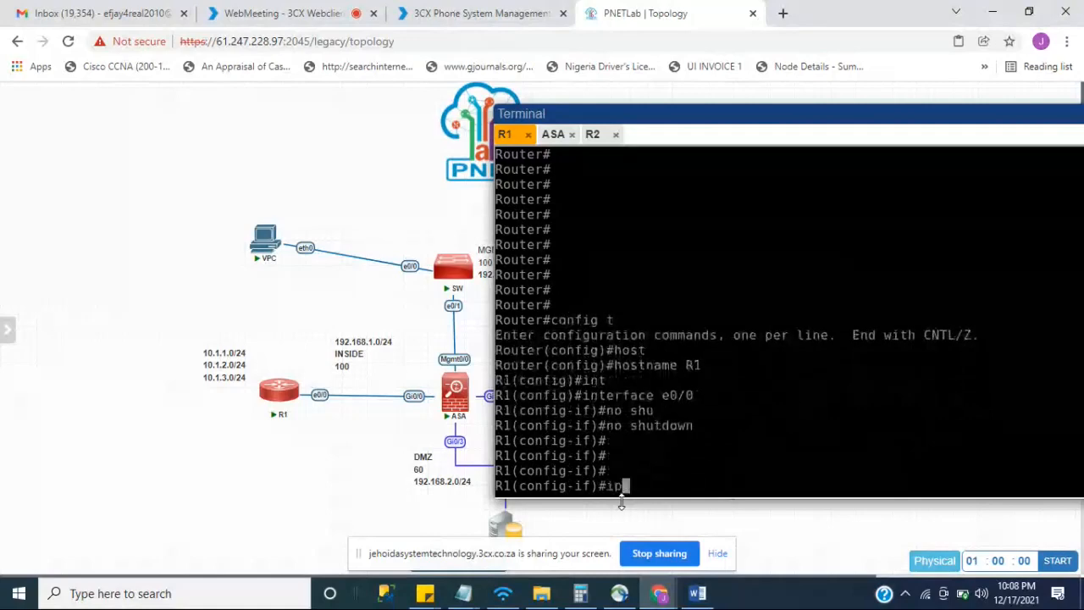
key("Tab")
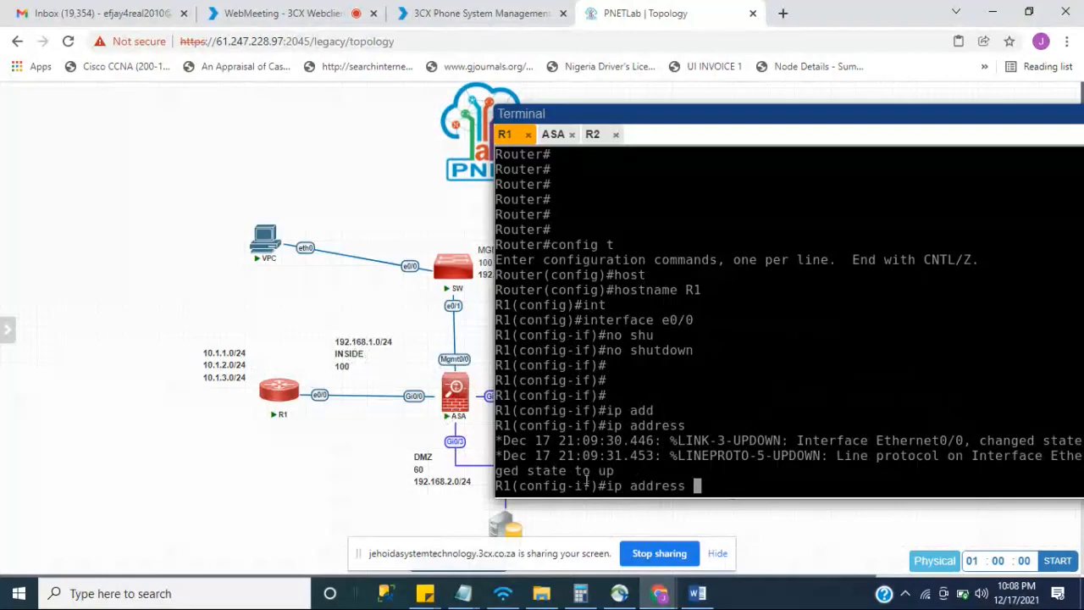
type("192.168")
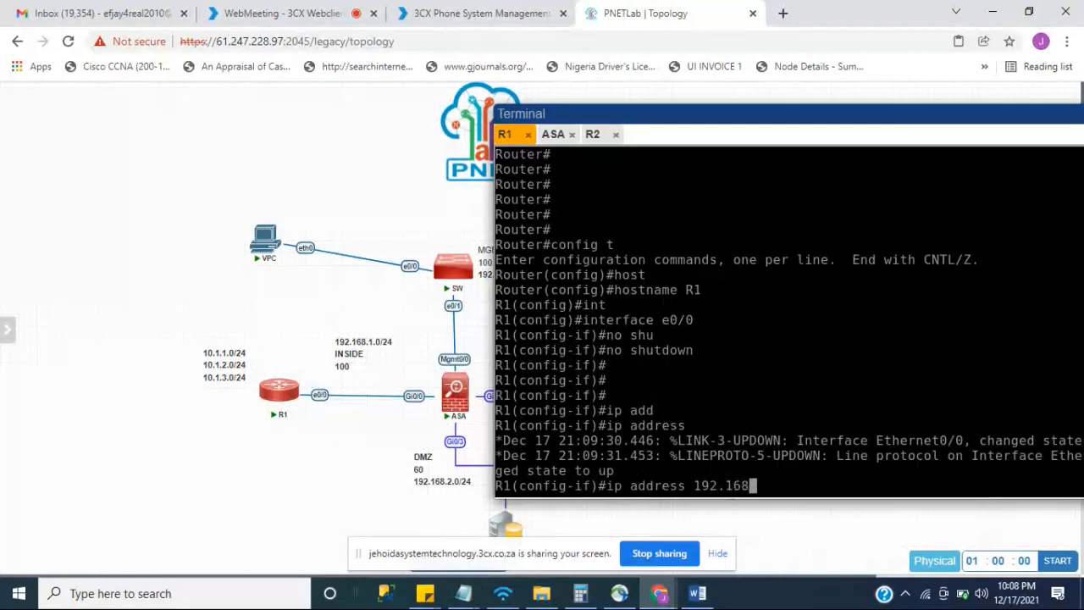
type(".")
type("1.1 255.25")
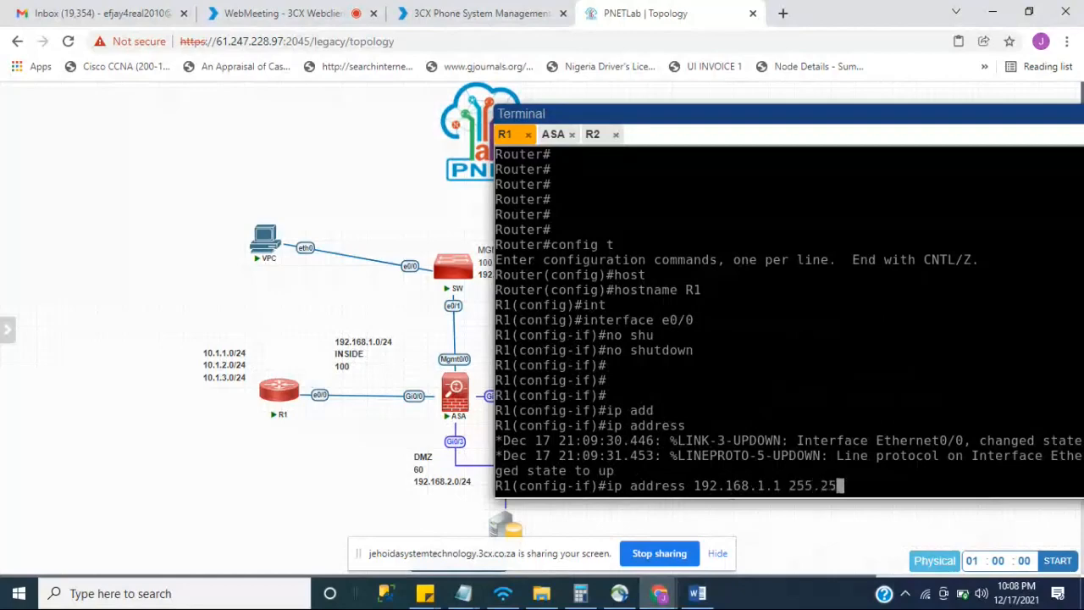
type("5.255.0")
key("Return")
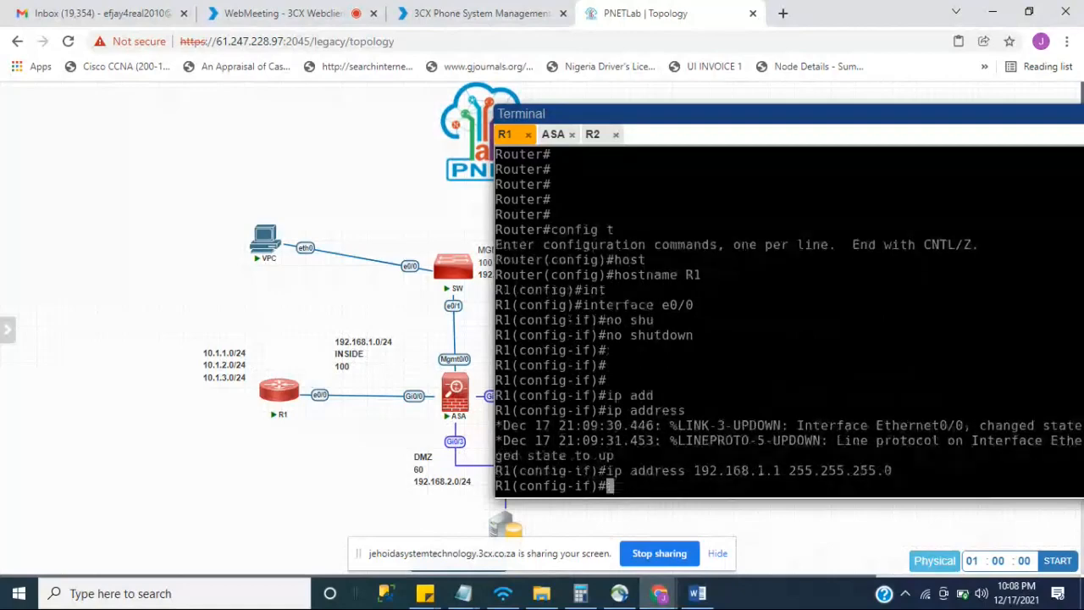
type("exi")
key("Return")
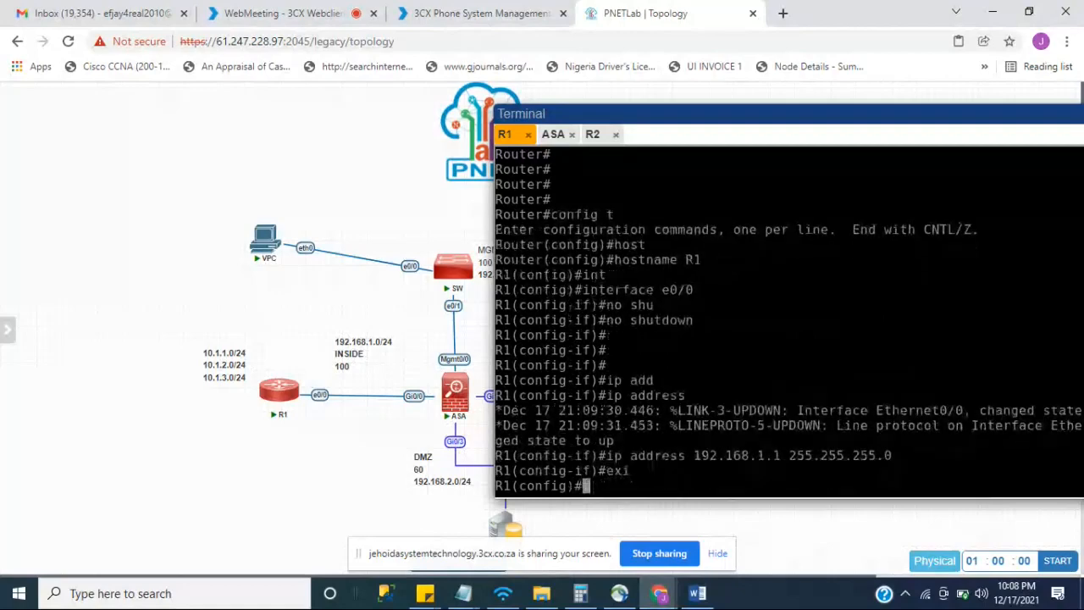
Add a default route on R1 (0.0.0.0 0.0.0.0) with next hop 192.168.1.10, the ASA's inside address.
mouse_move(297, 408)
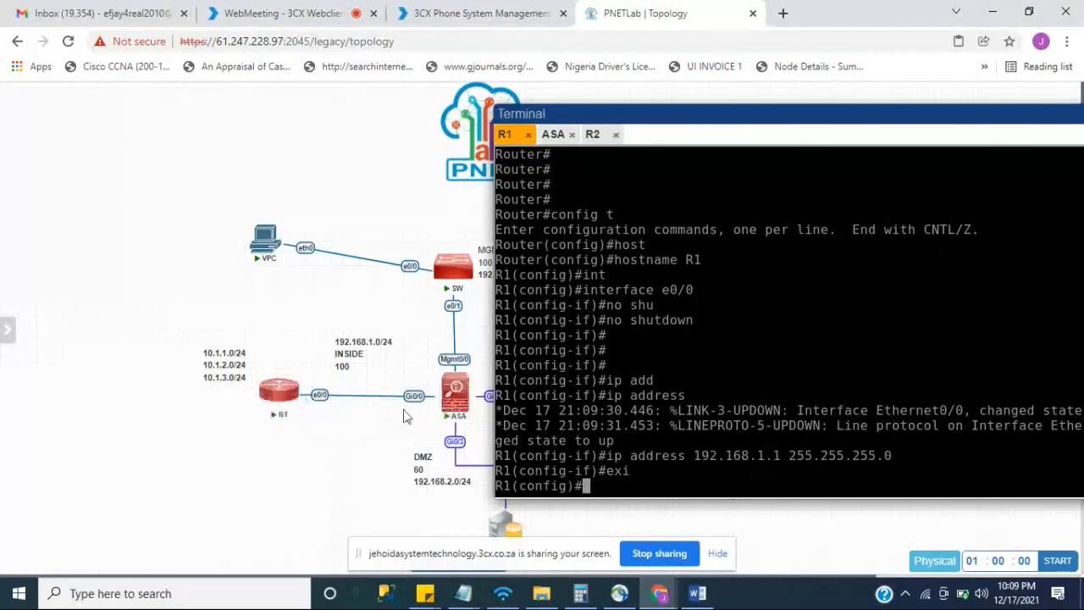
mouse_move(439, 405)
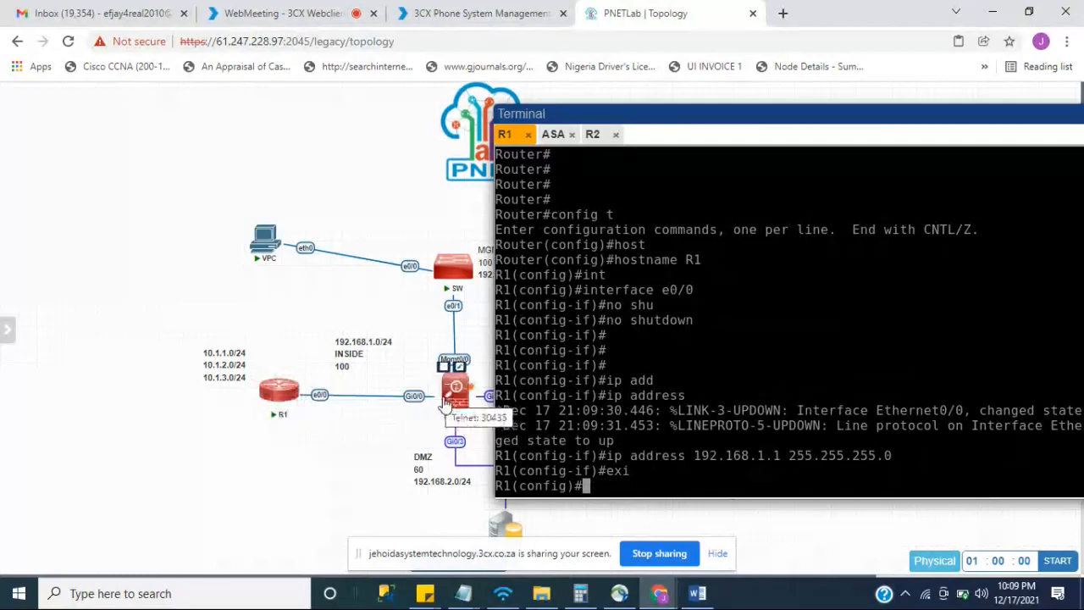
type("p route ")
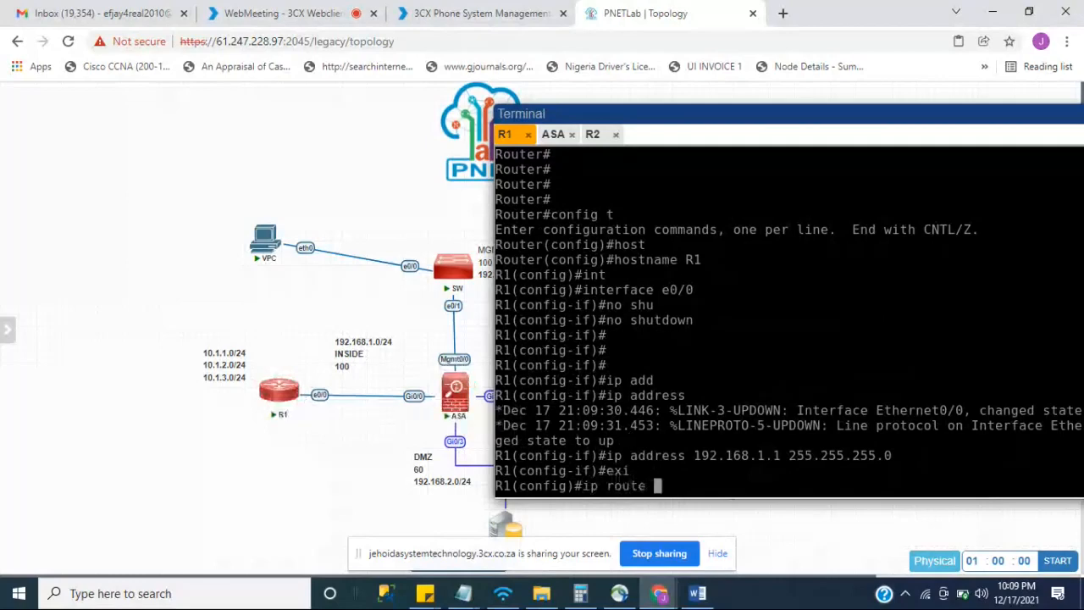
type("0.0.0.0")
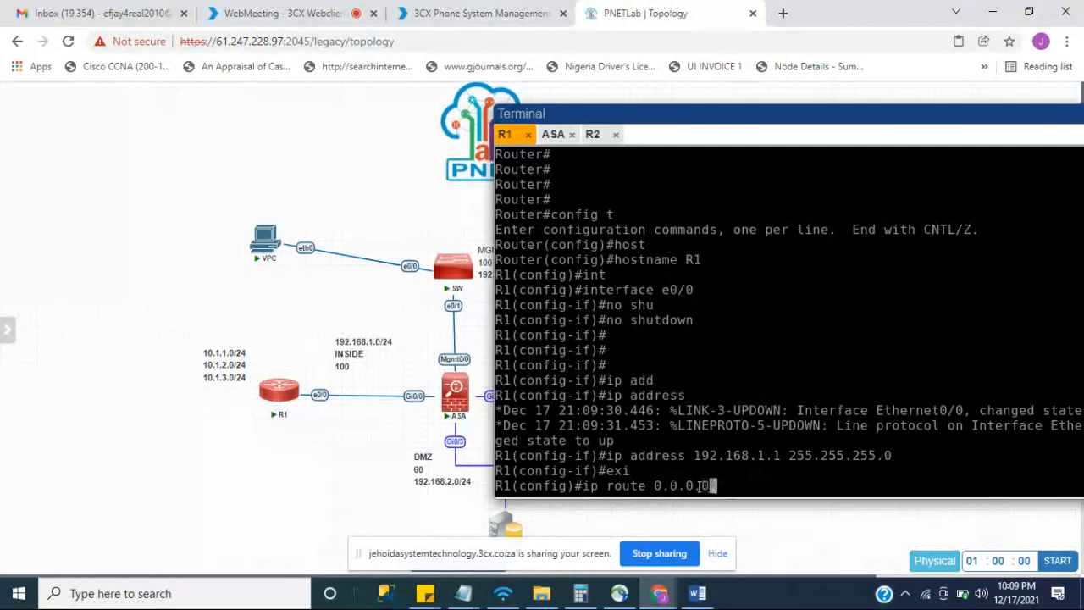
type(" 0.0.0.0")
key("BackSpace")
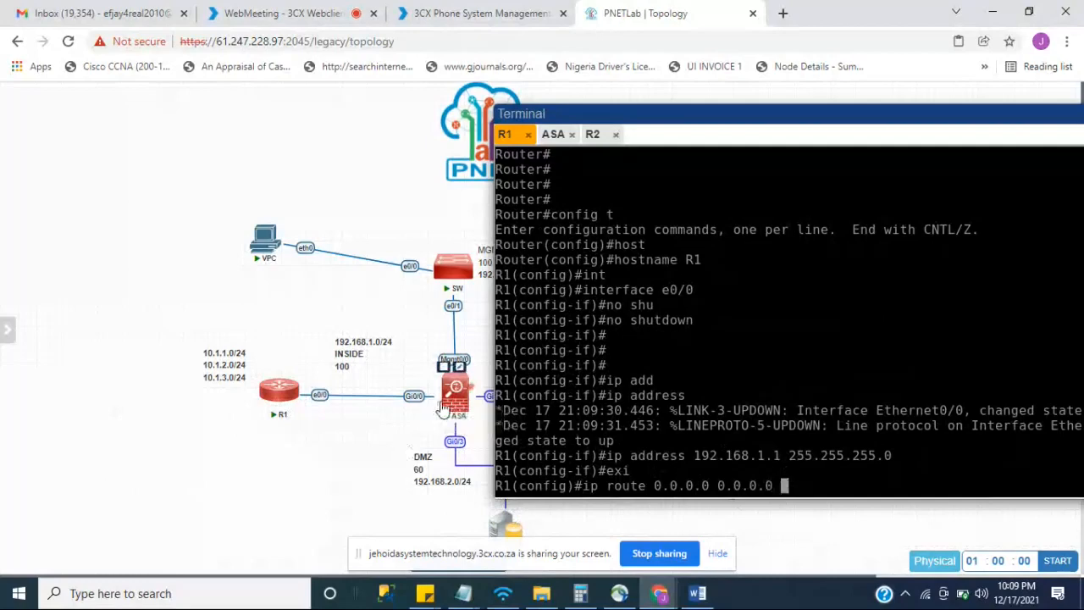
type("192.16")
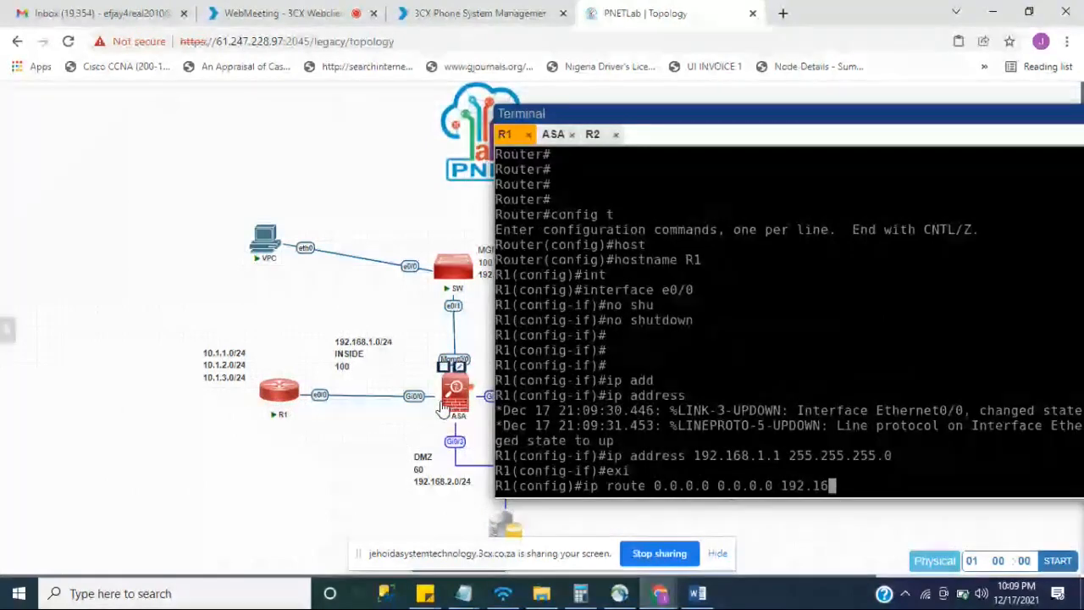
type("8.1")
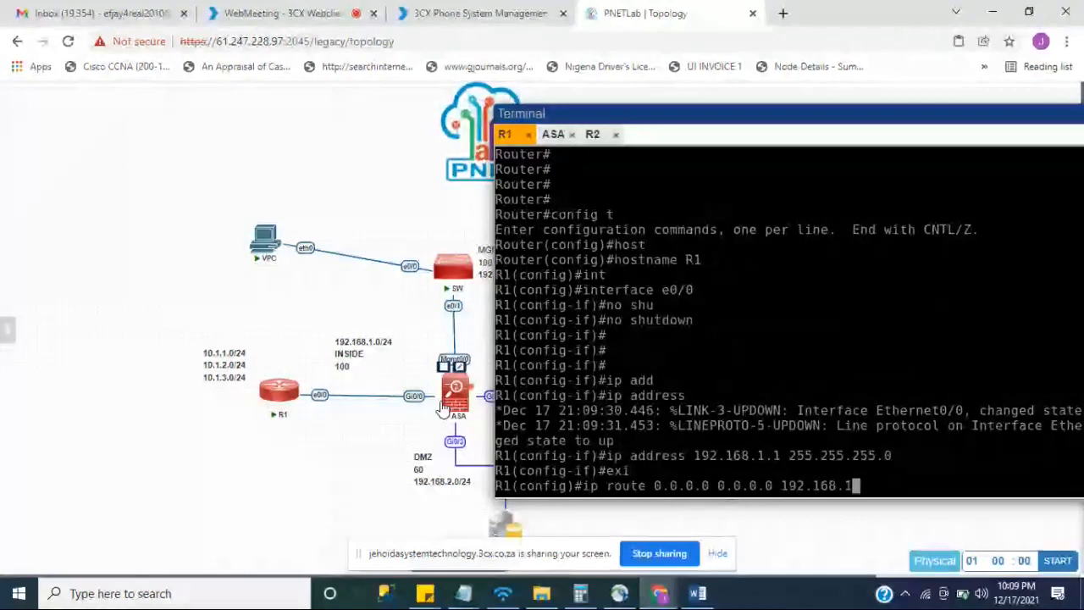
type(".1")
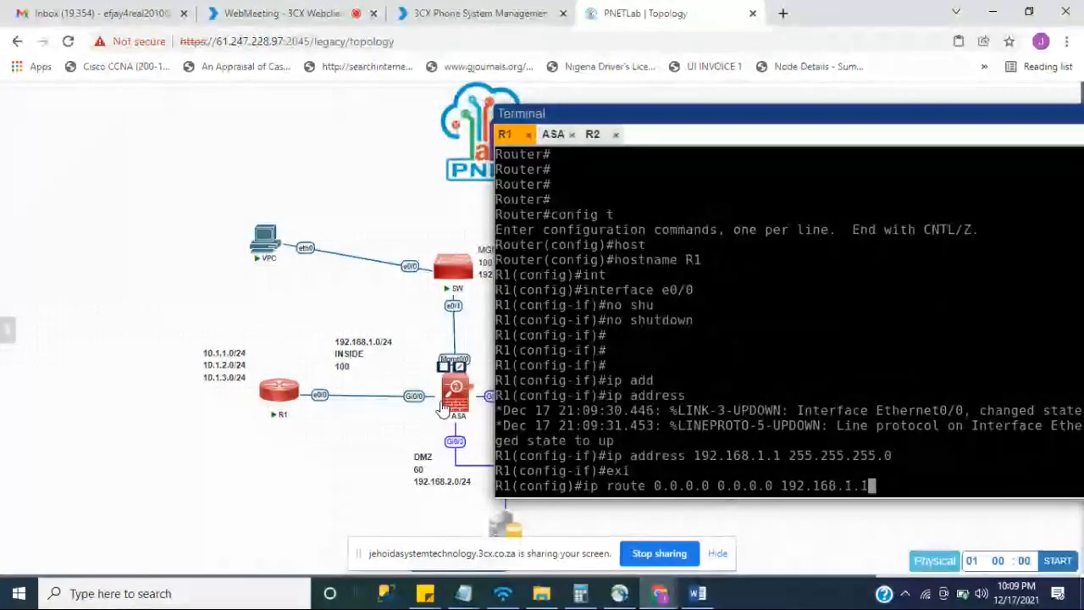
type("0")
key("Return")
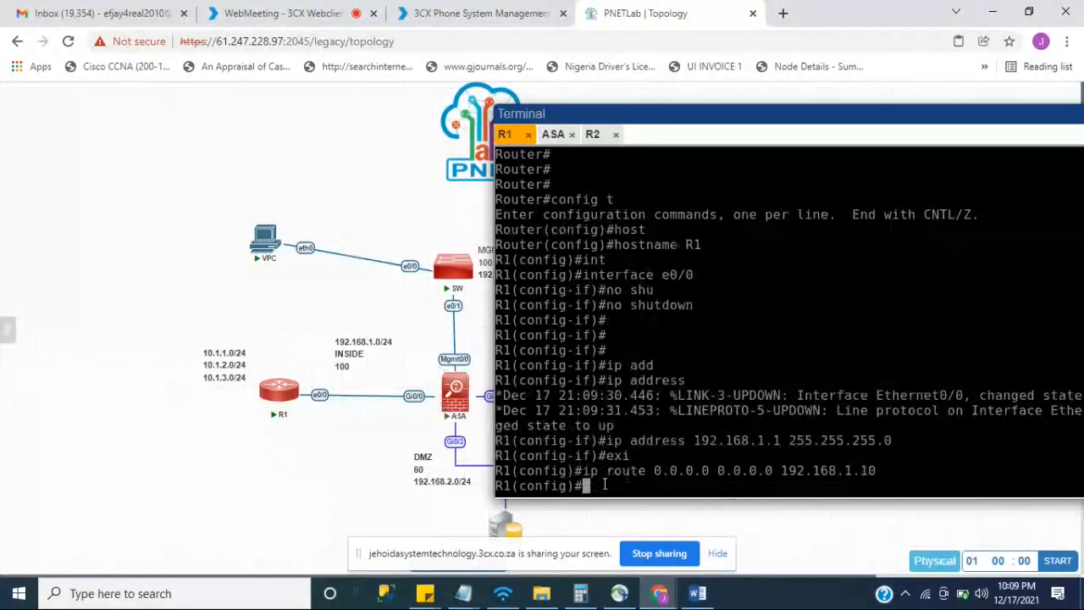
Try to ping 192.168.1.1 from R1's global configuration mode.
mouse_move(455, 391)
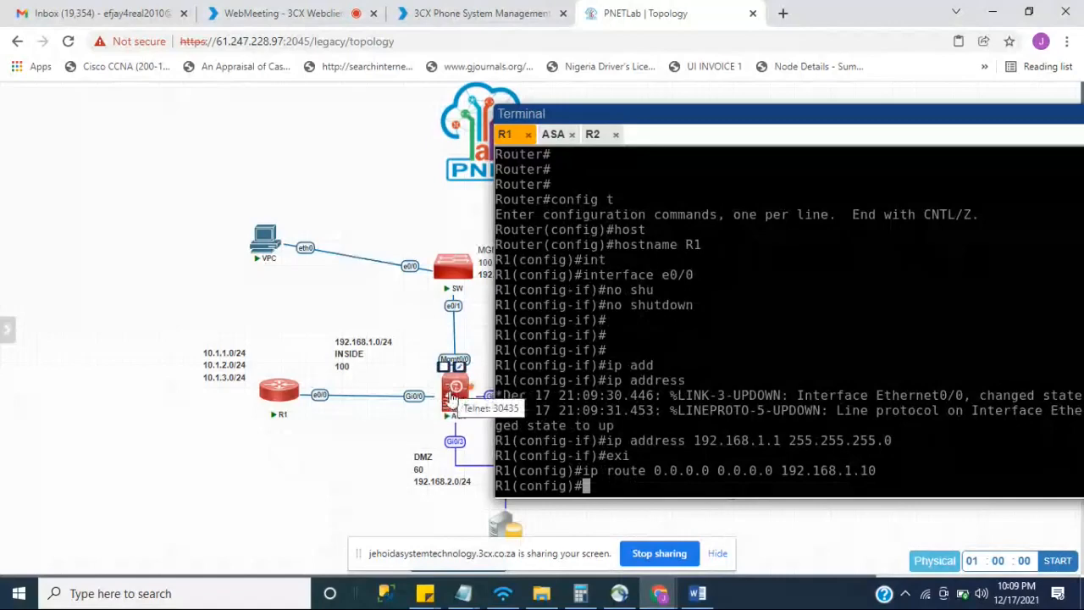
type("ping")
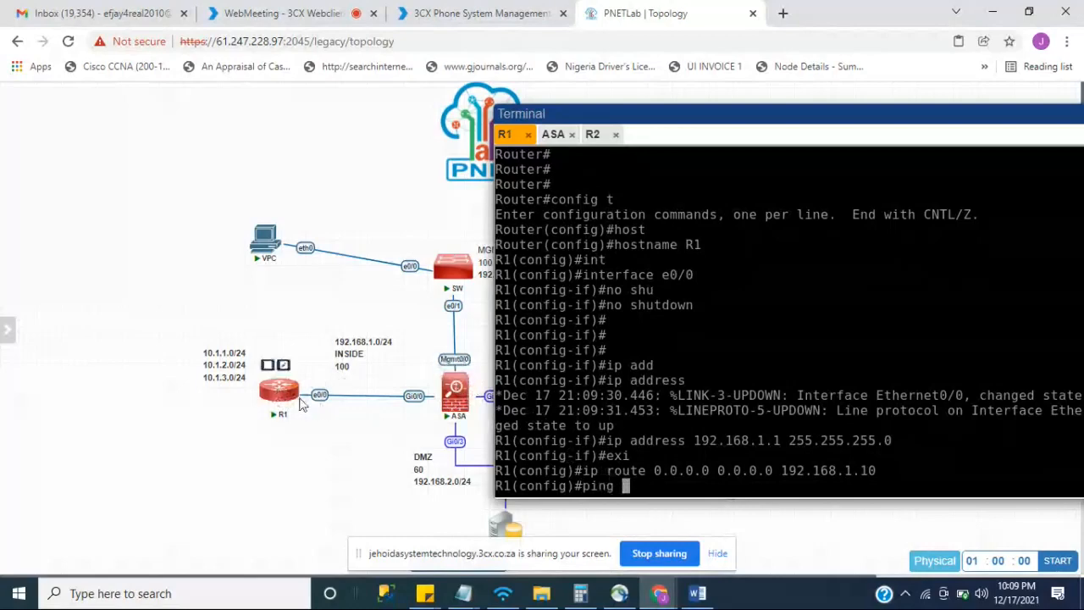
type("192.168.1.1")
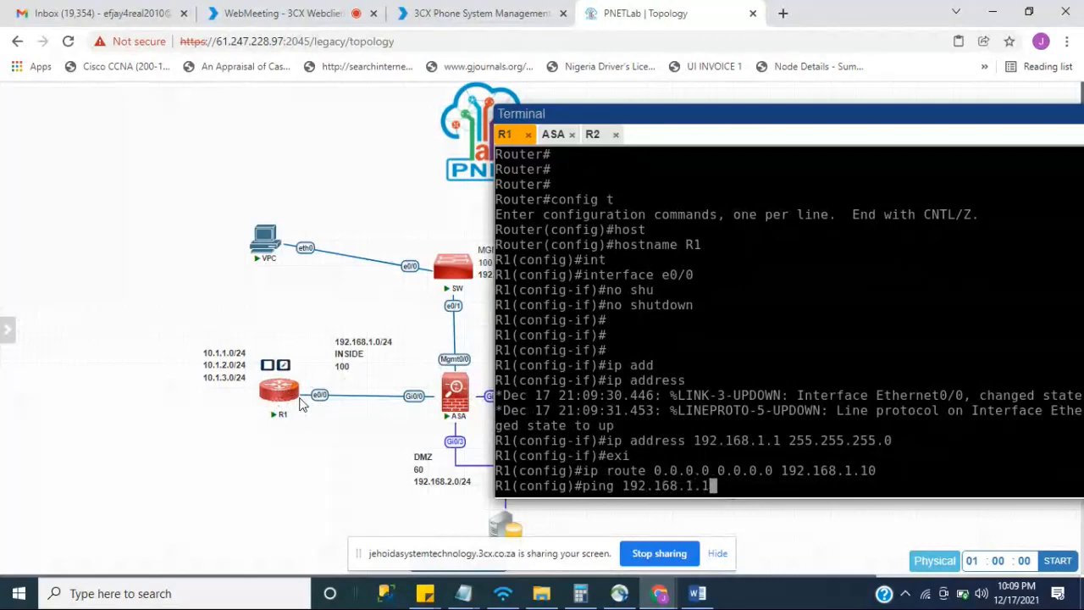
key("Return")
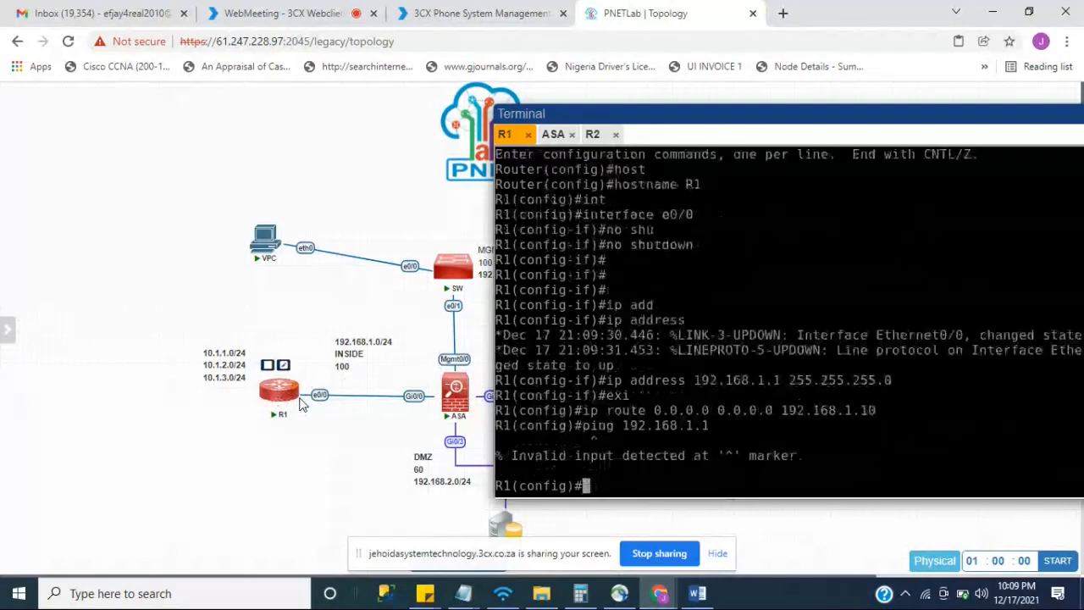
Ping R1's address 192.168.1.1 from the ASA console.
key("Up")
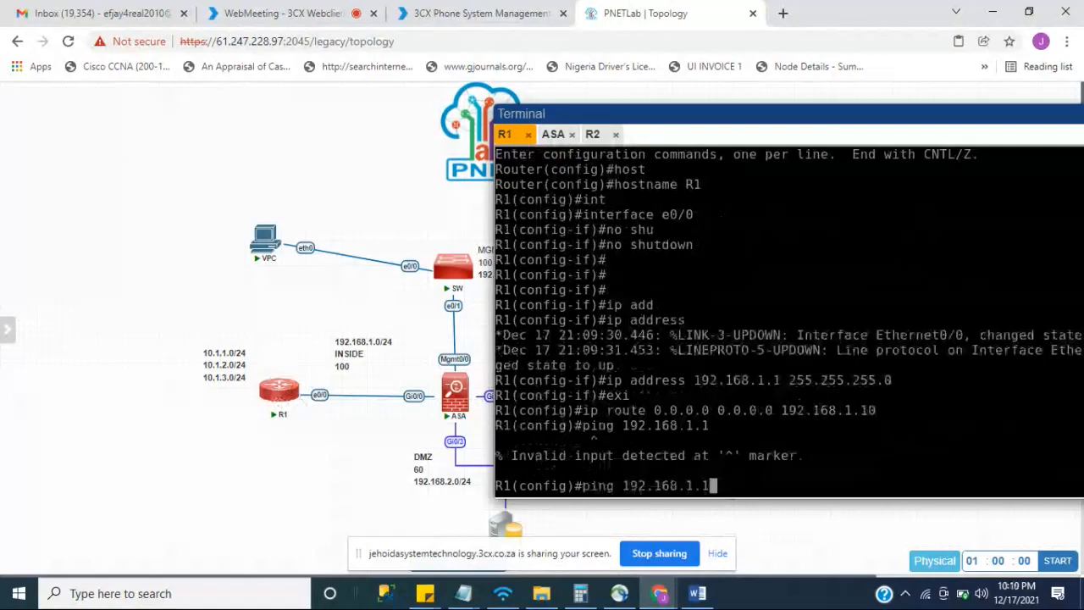
left_click(553, 134)
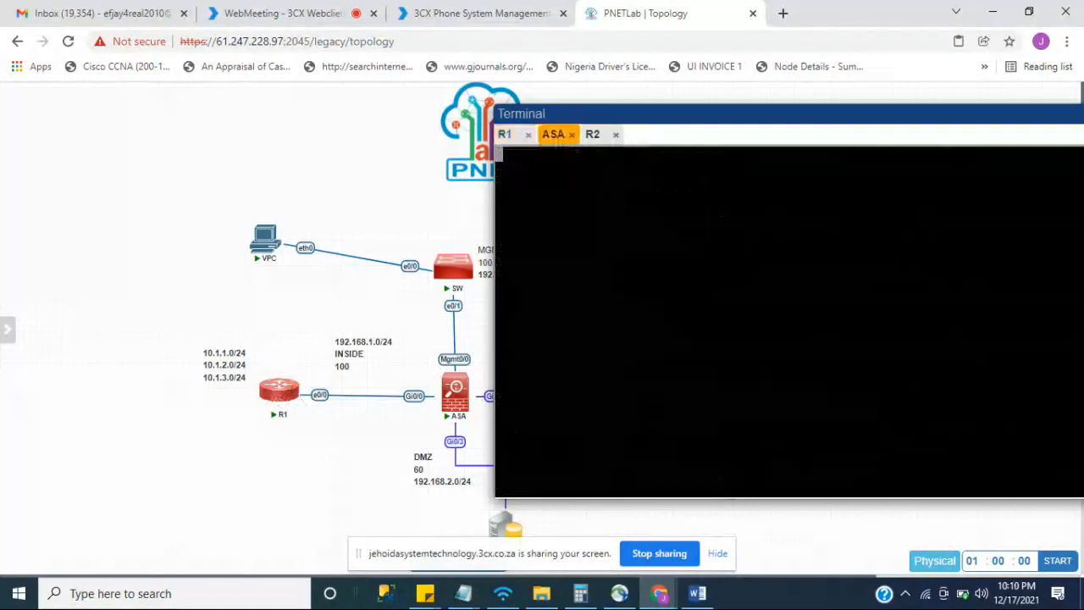
key("Return")
key("Return")
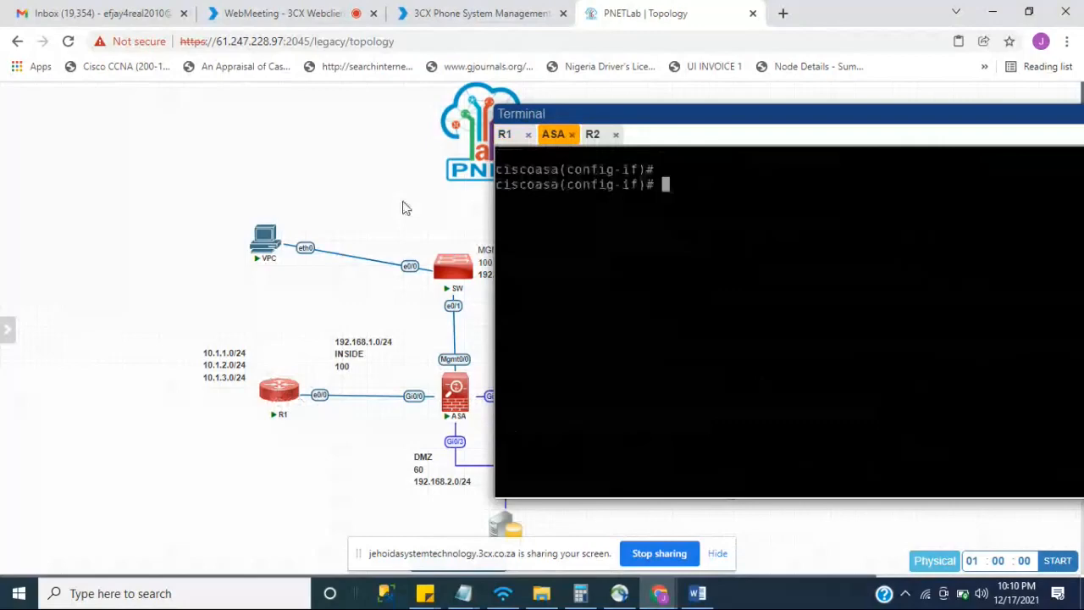
key("Return")
key("Return")
type("p")
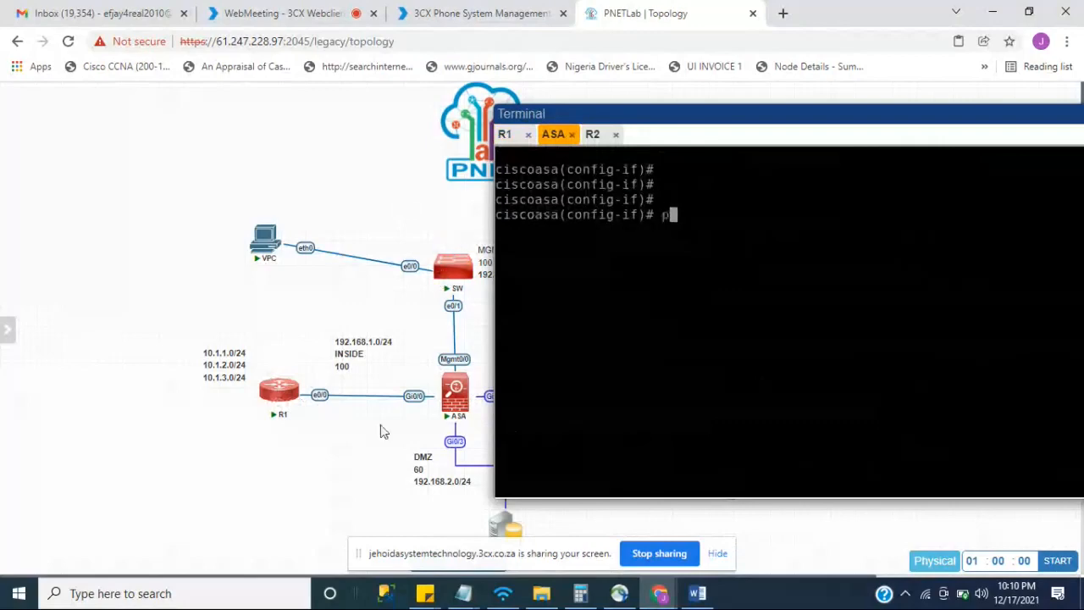
type("ing 192.")
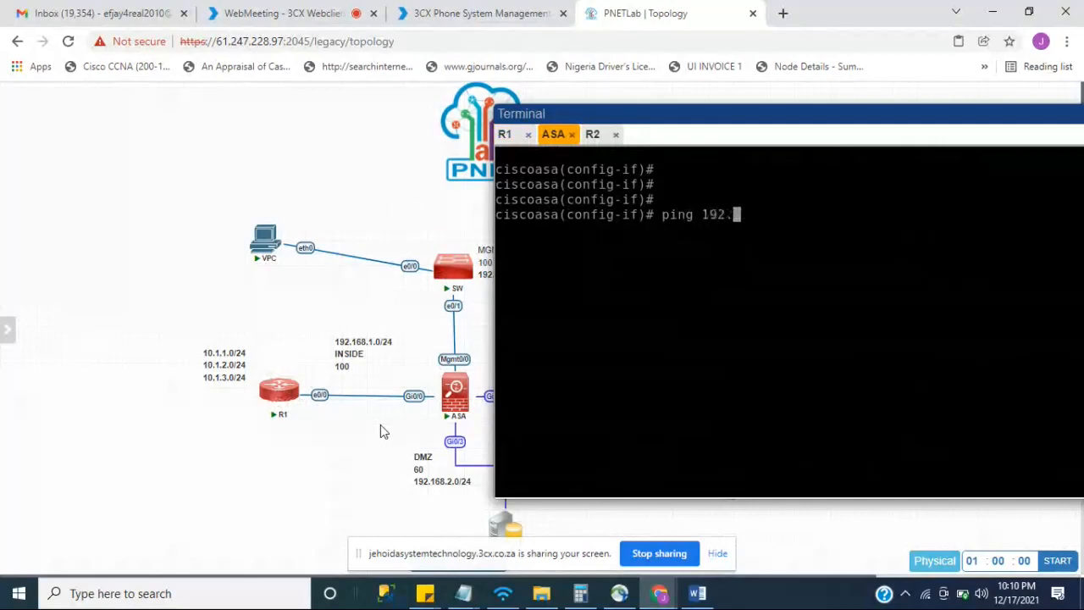
type("168.1.1")
mouse_move(289, 400)
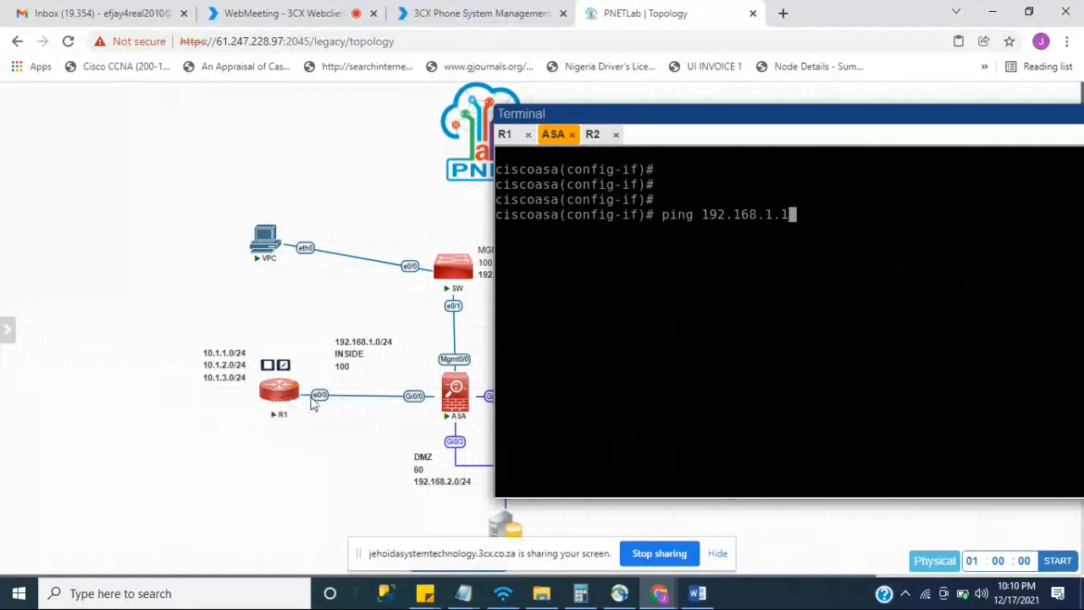
key("Return")
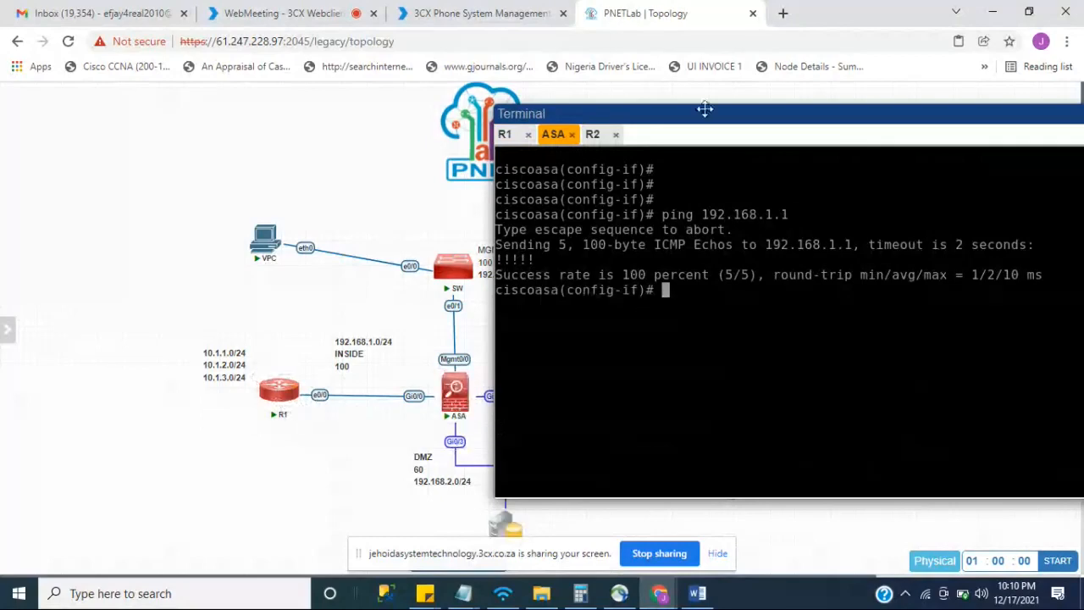
Ping the DMZ address 192.168.2.1 from the ASA.
left_click_drag(686, 114, 771, 92)
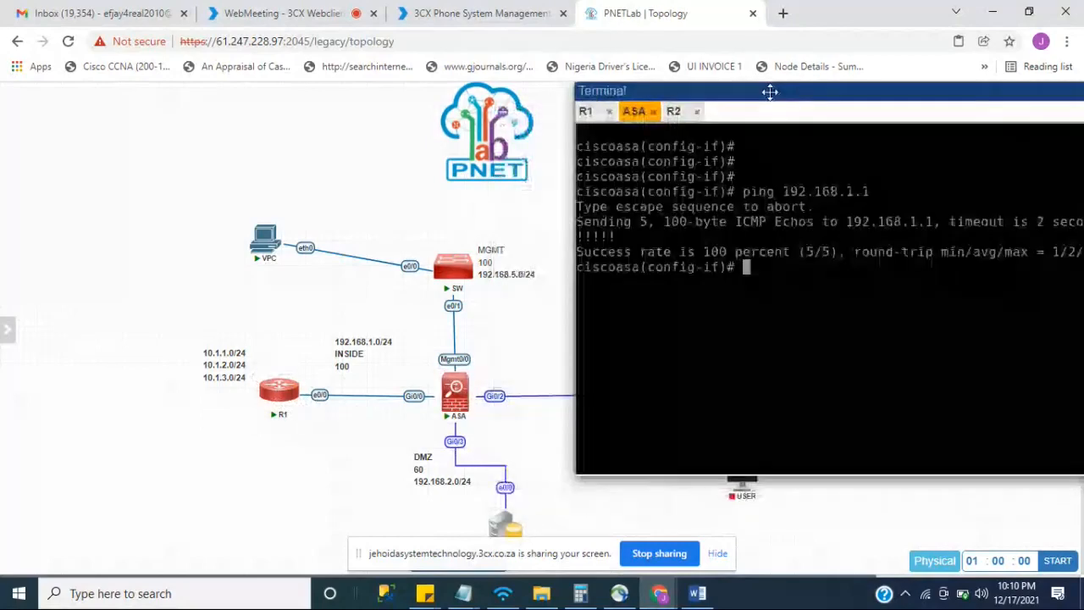
mouse_move(506, 529)
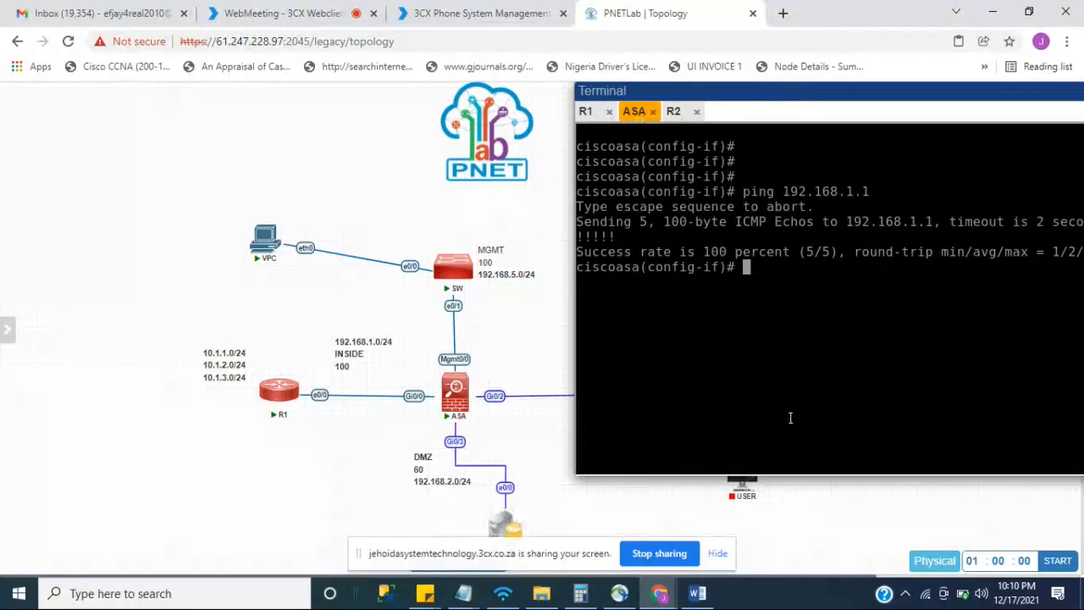
key("Up")
key("Left")
key("Left")
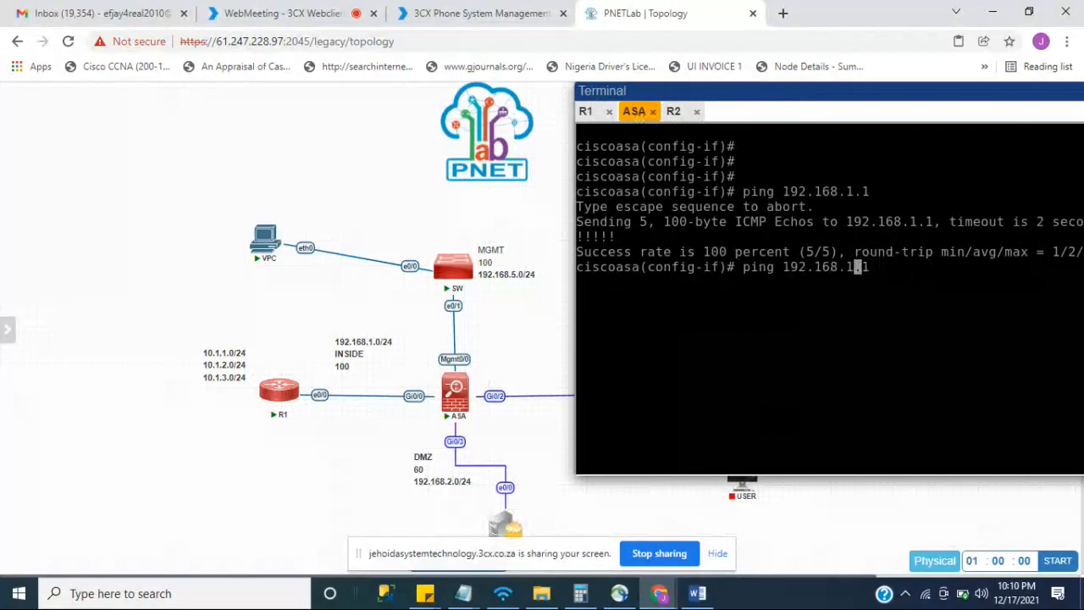
key("BackSpace")
type("2")
key("Return")
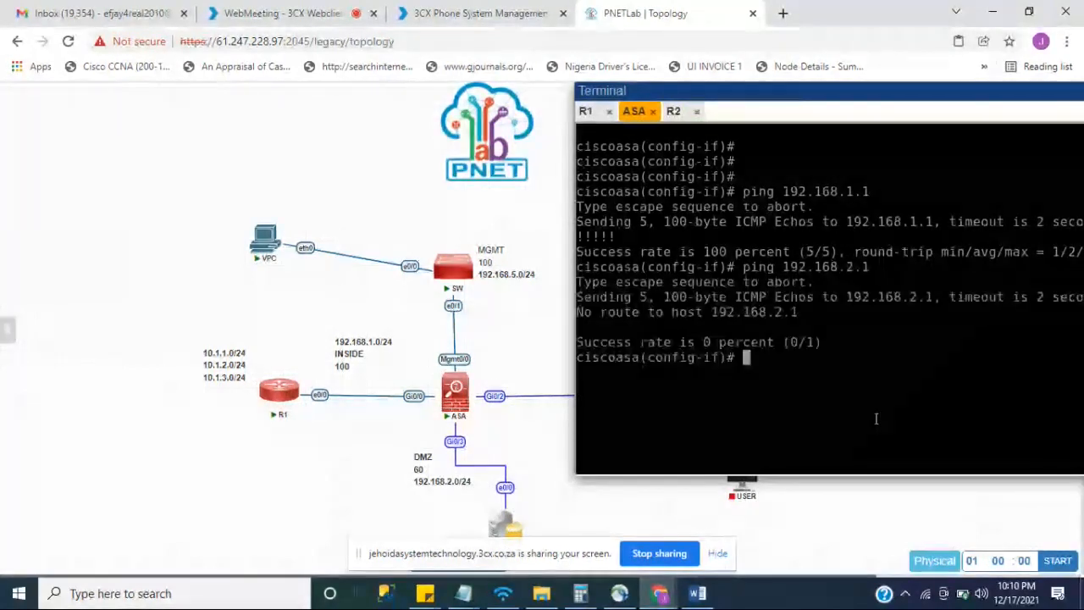
Move the terminal window clear of the topology and examine the ASA's links to the ISP router and the DMZ server.
mouse_move(455, 392)
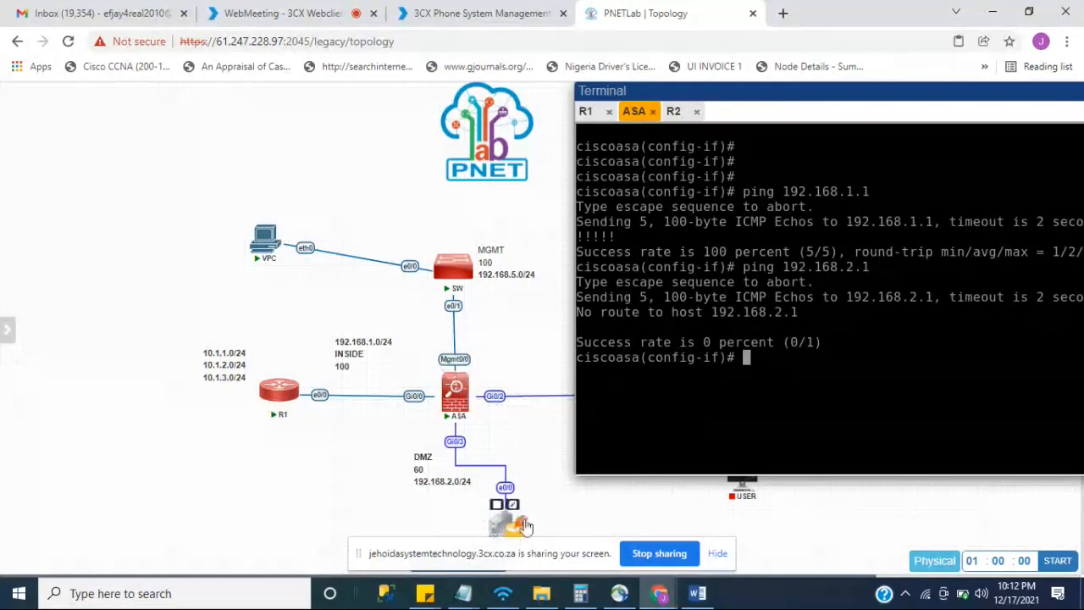
mouse_move(500, 531)
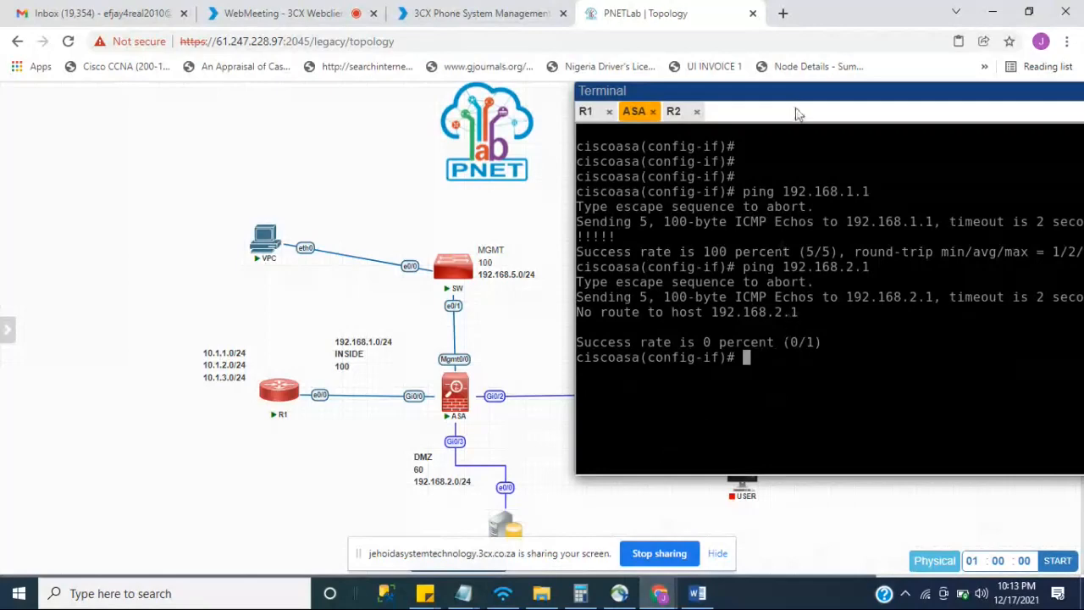
left_click_drag(796, 227, 788, 530)
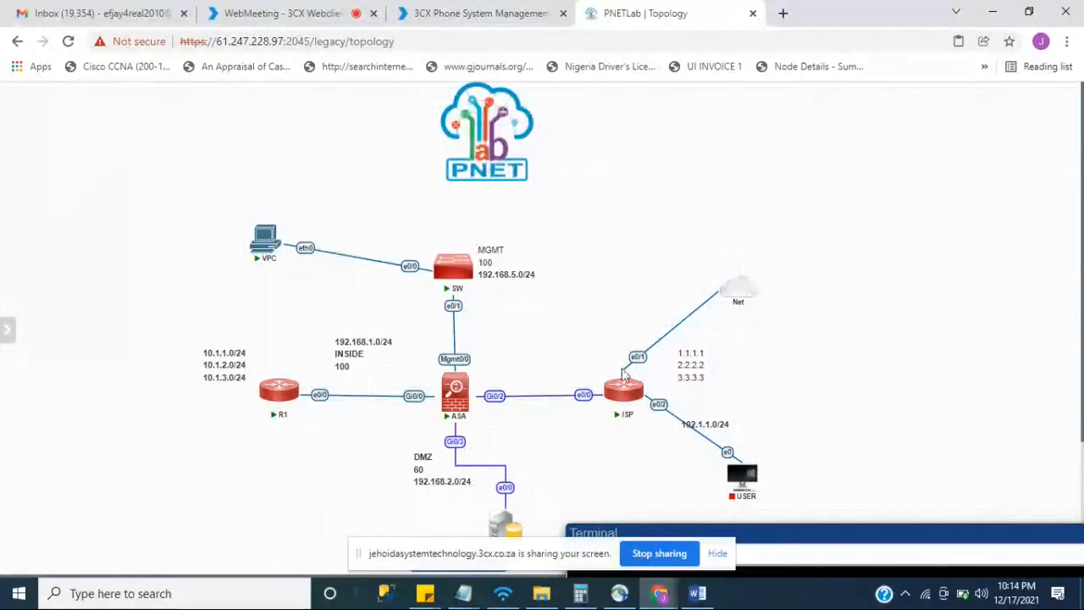
mouse_move(627, 381)
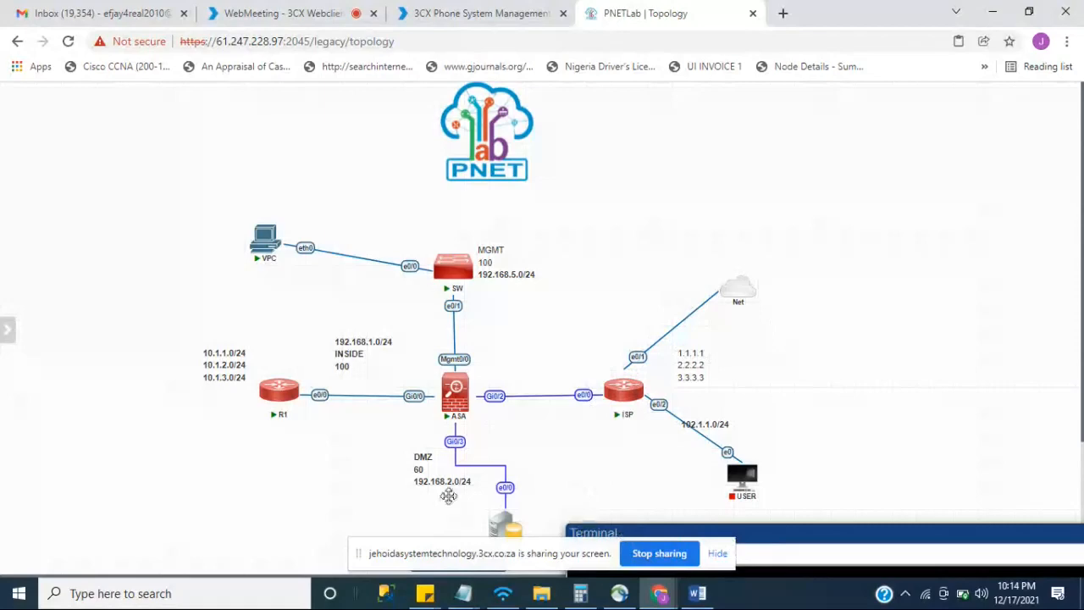
mouse_move(505, 529)
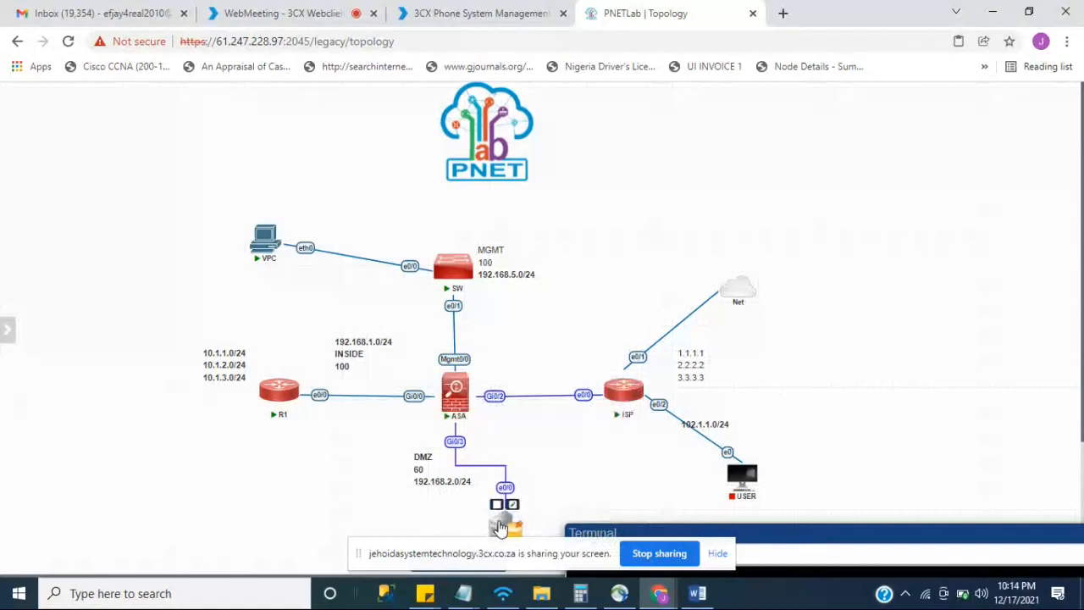
mouse_move(456, 392)
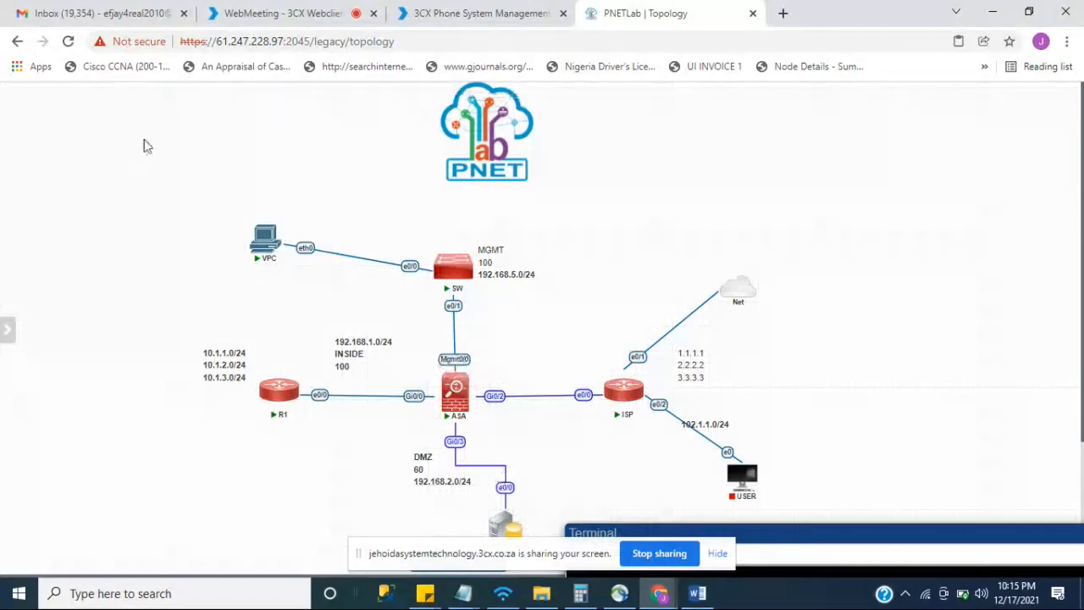
Reload the topology page and reopen the consoles of the ASA, the DMZ node R2 and R1.
left_click(68, 41)
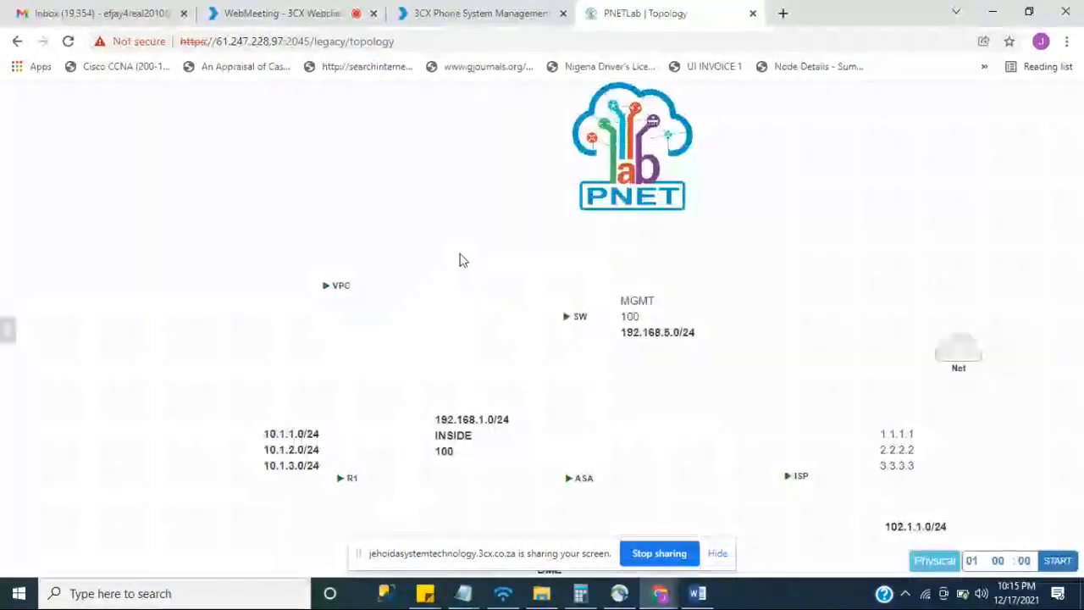
mouse_move(576, 495)
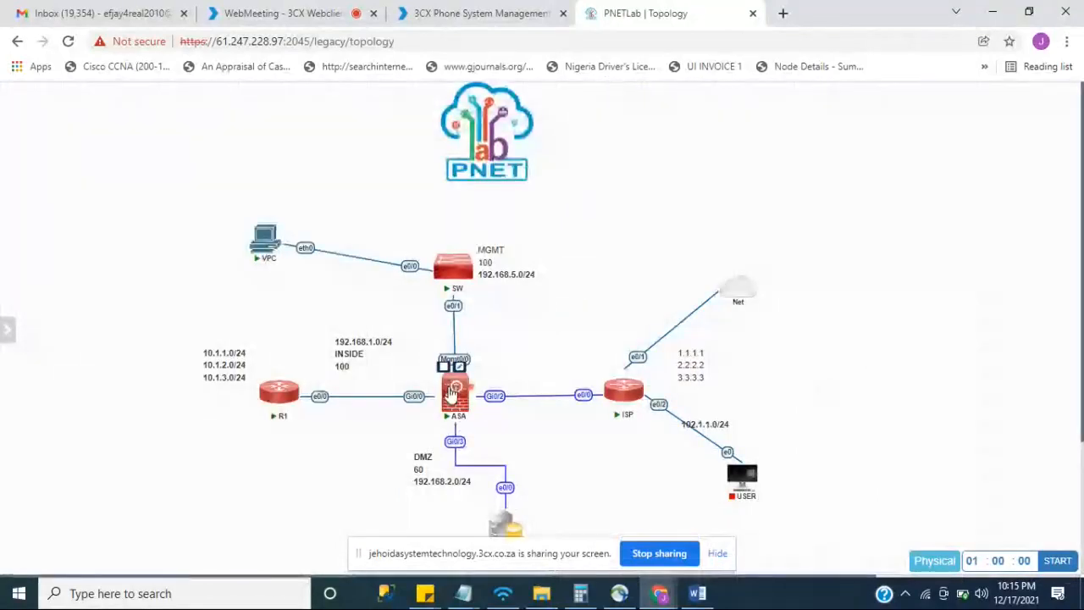
left_click(453, 391)
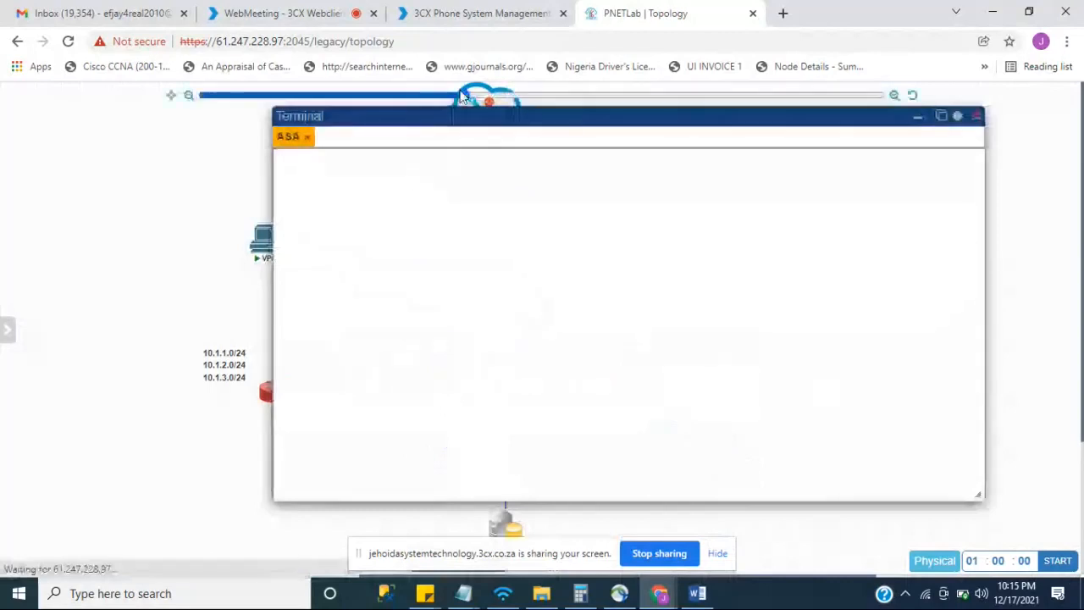
left_click_drag(438, 115, 703, 84)
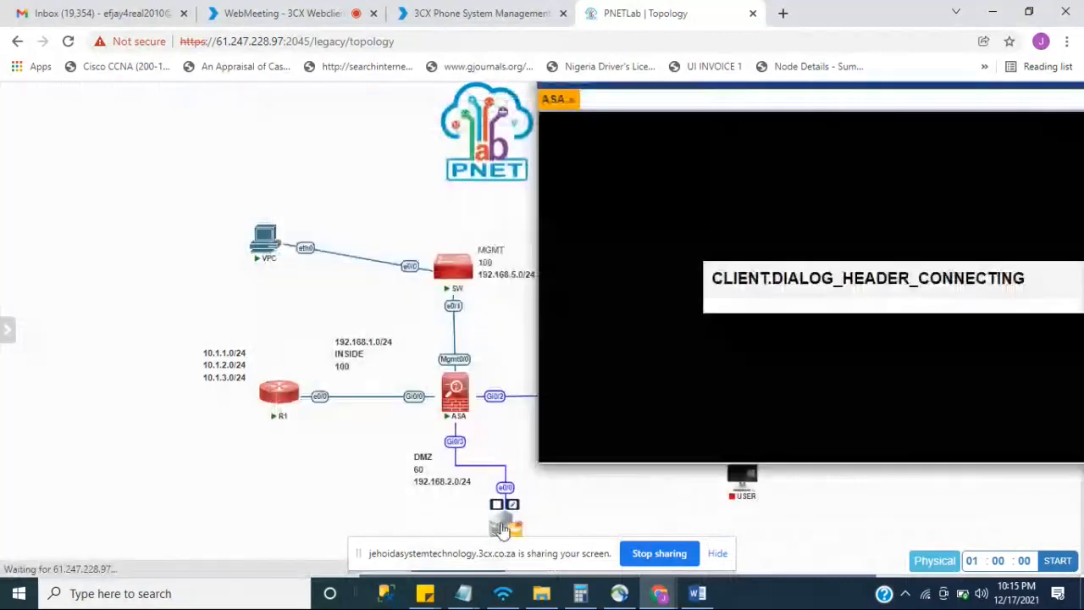
left_click(502, 529)
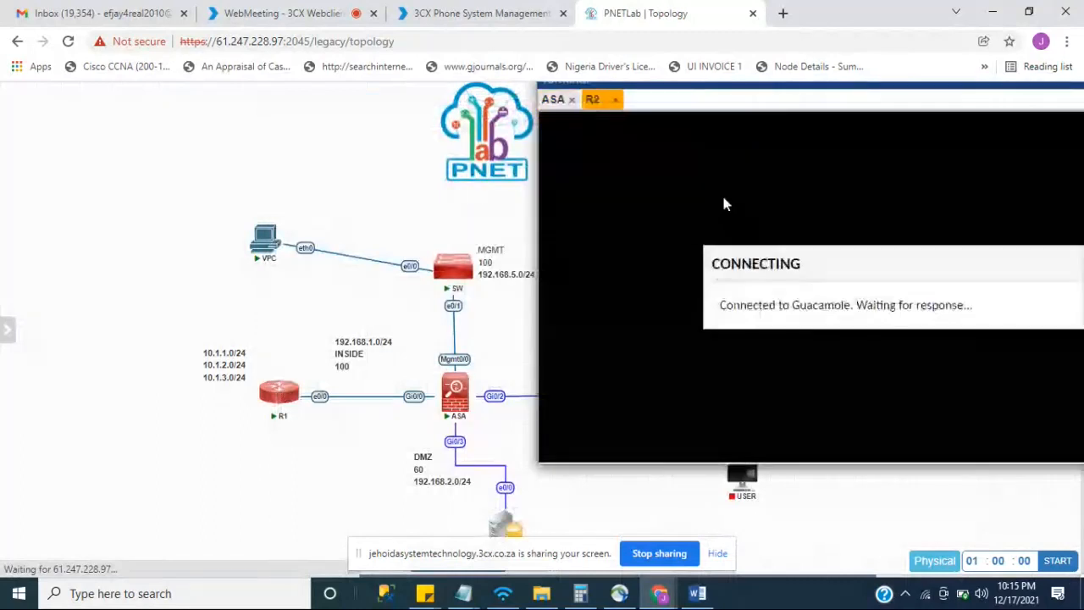
left_click(278, 395)
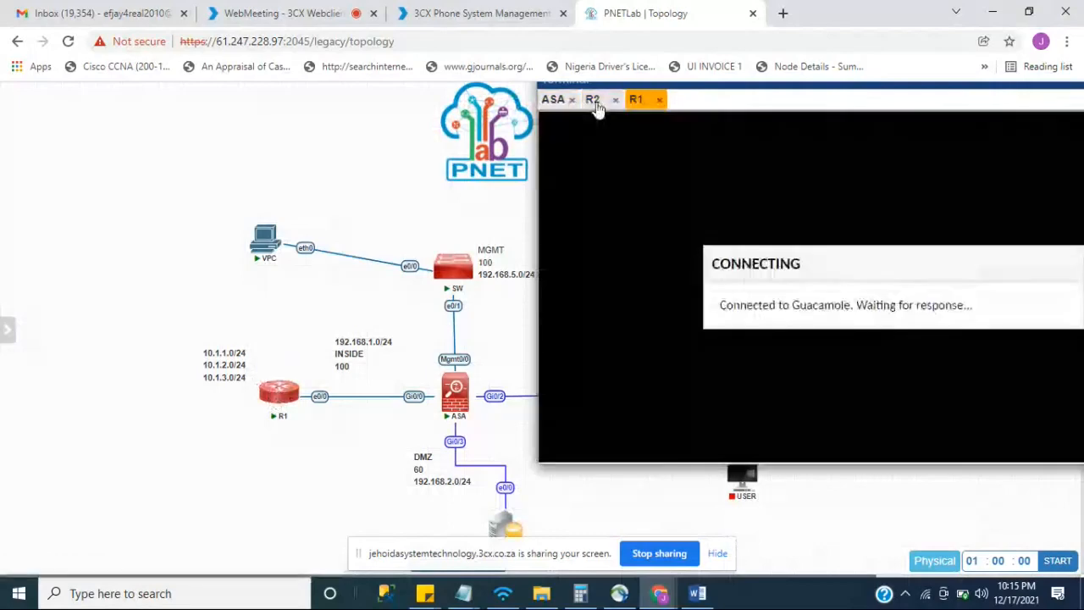
Enter privileged mode and global configuration mode on R2's console.
left_click(593, 100)
key("Return")
key("Return")
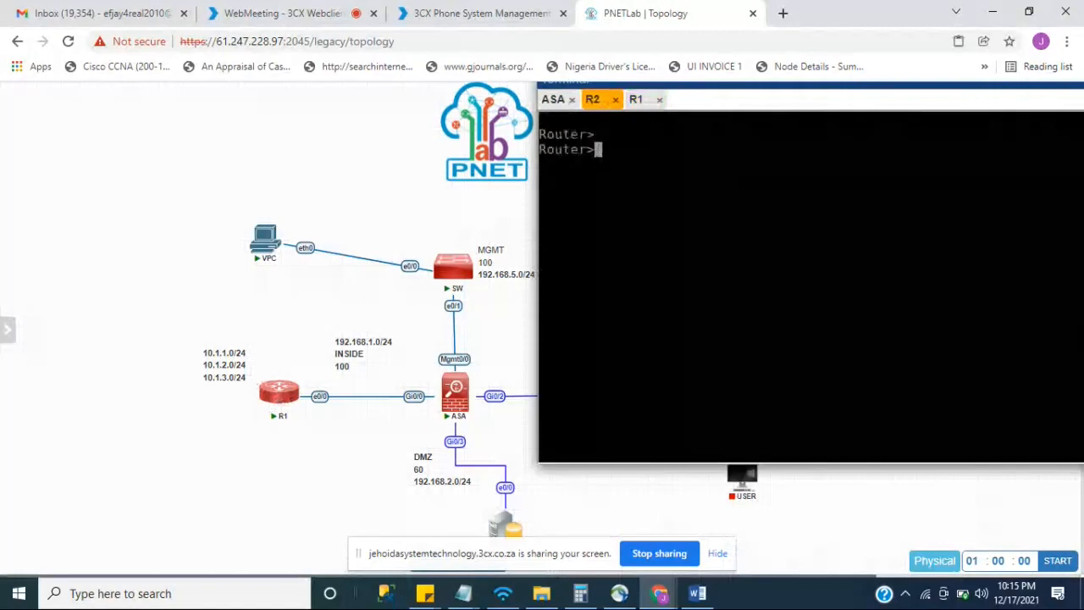
key("Return")
type("er>en")
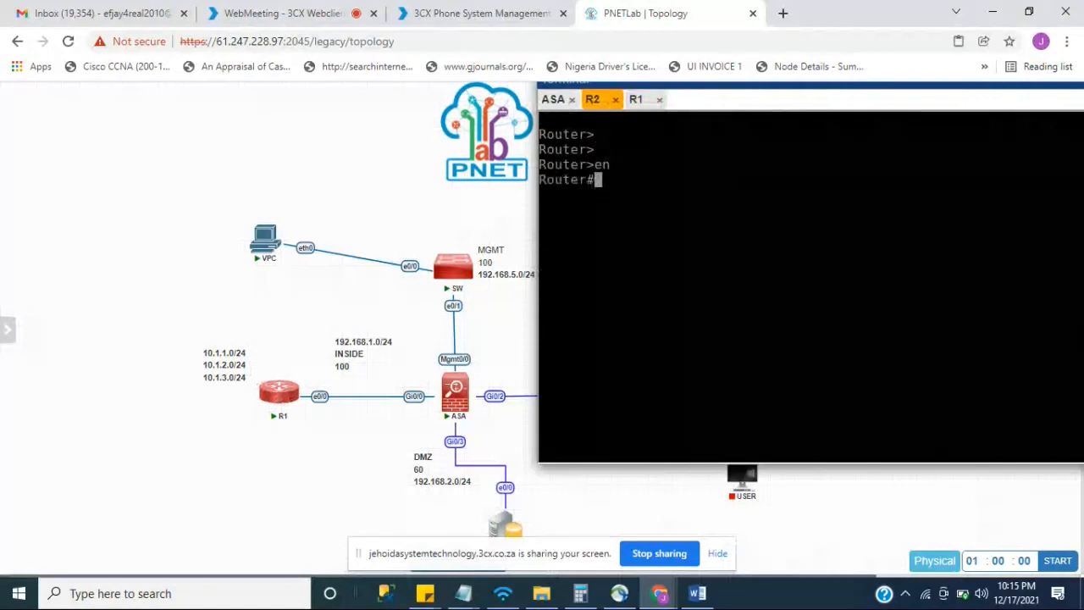
type("config t")
key("Return")
Set the DMZ router's hostname to R2.
type("host")
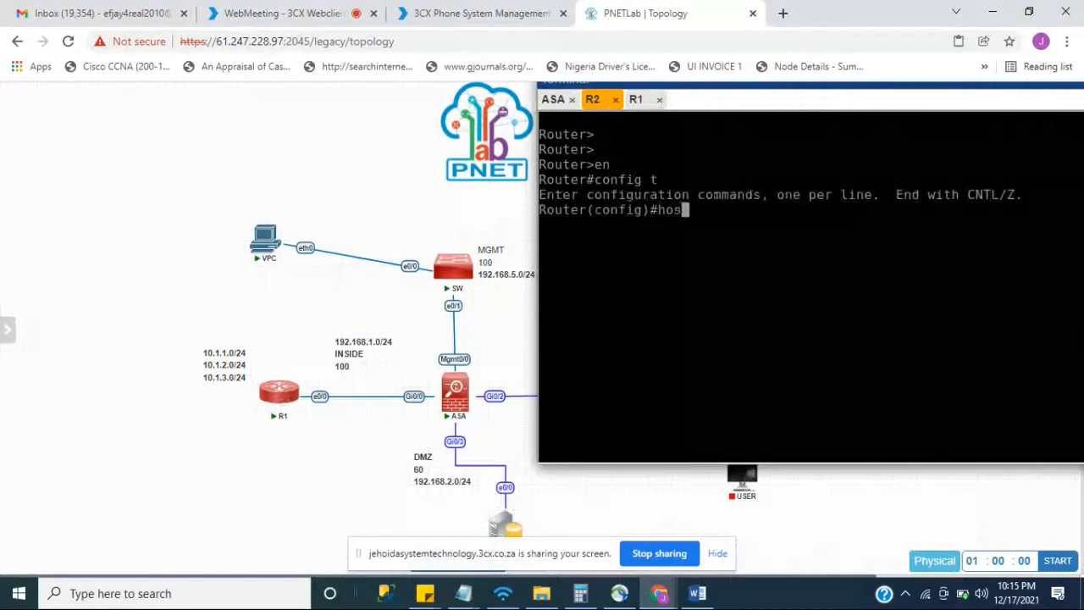
key("Tab")
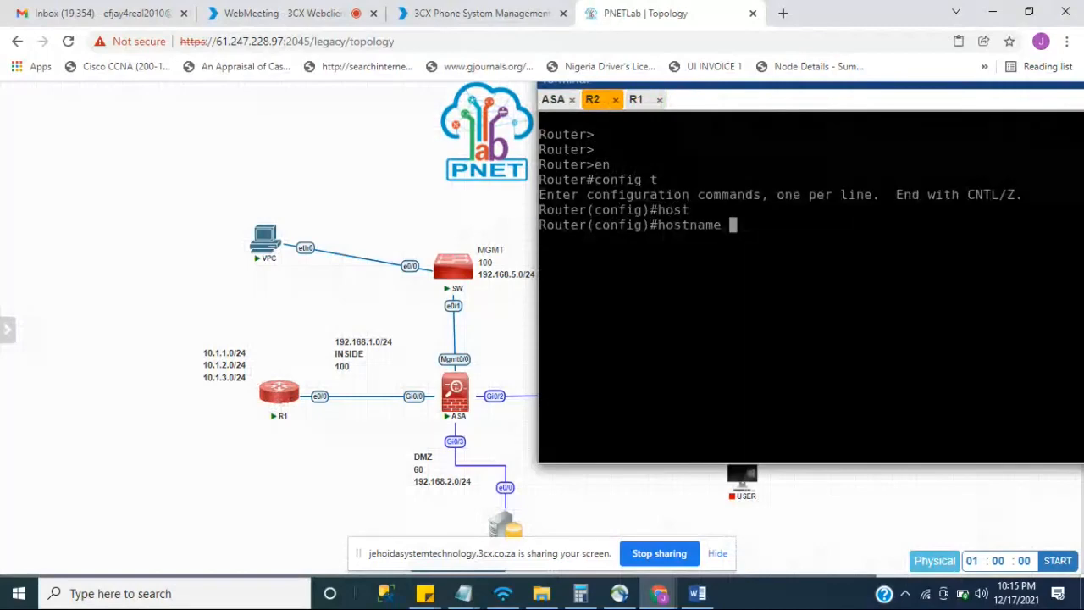
type("R2")
key("Return")
key("Return")
key("Return")
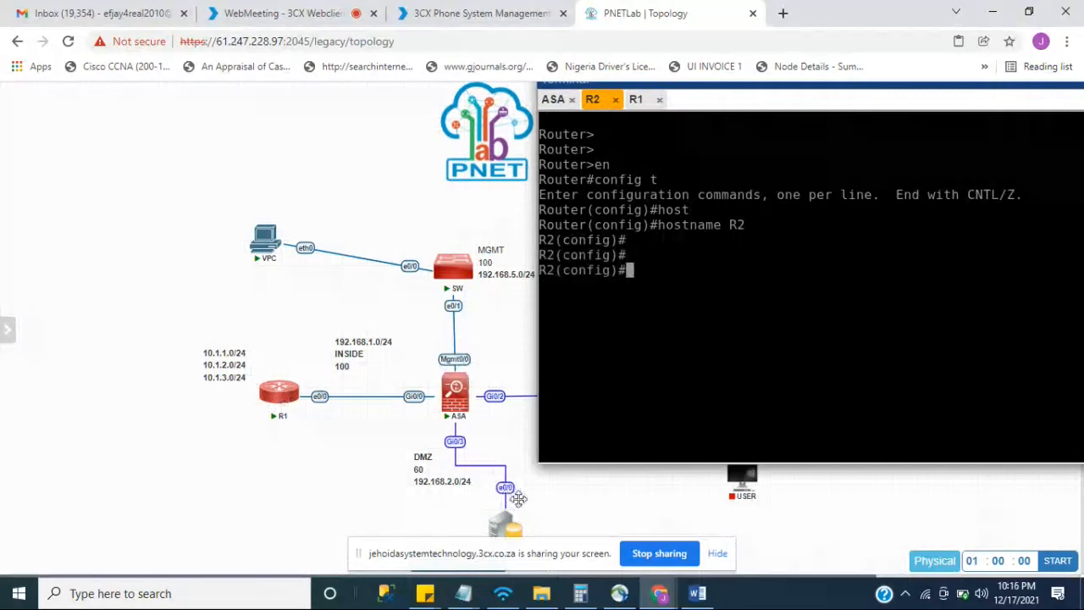
Enter configuration of R2's interface e0/0 and enable it with no shutdown.
type("int")
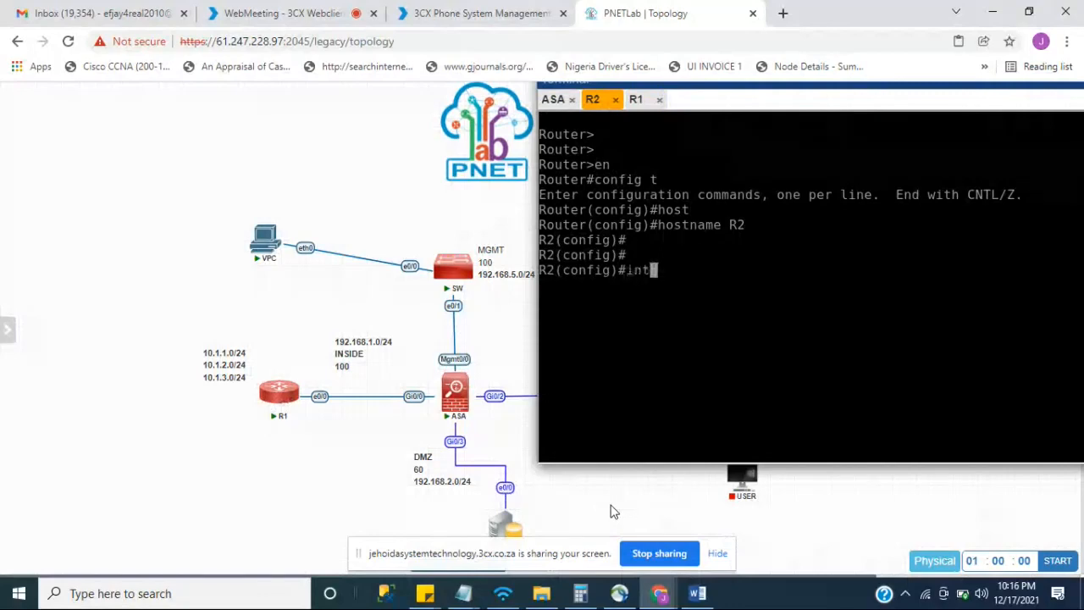
type(" e0/0")
key("Return")
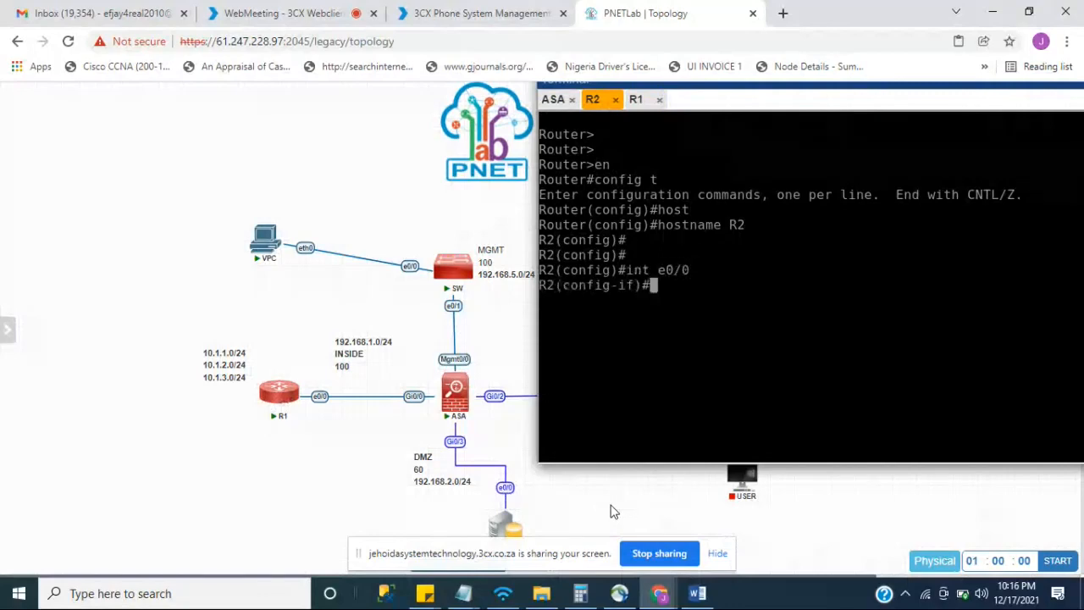
type("no shu")
key("Tab")
key("Return")
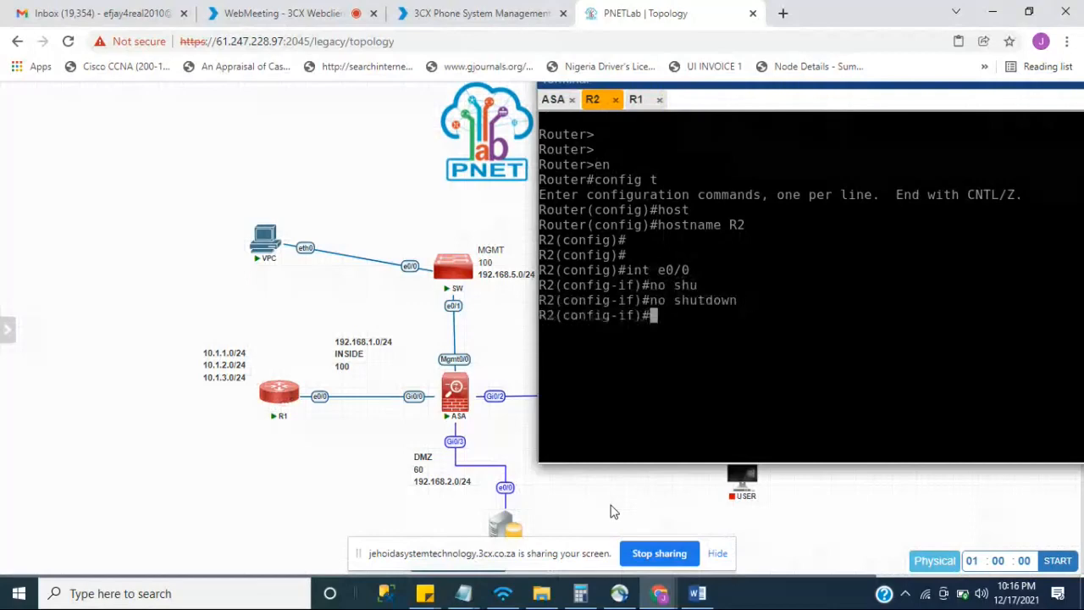
Assign 192.168.2.1 with mask 255.255.255.0 to R2's interface e0/0 and leave interface configuration.
type("ip add")
key("Tab")
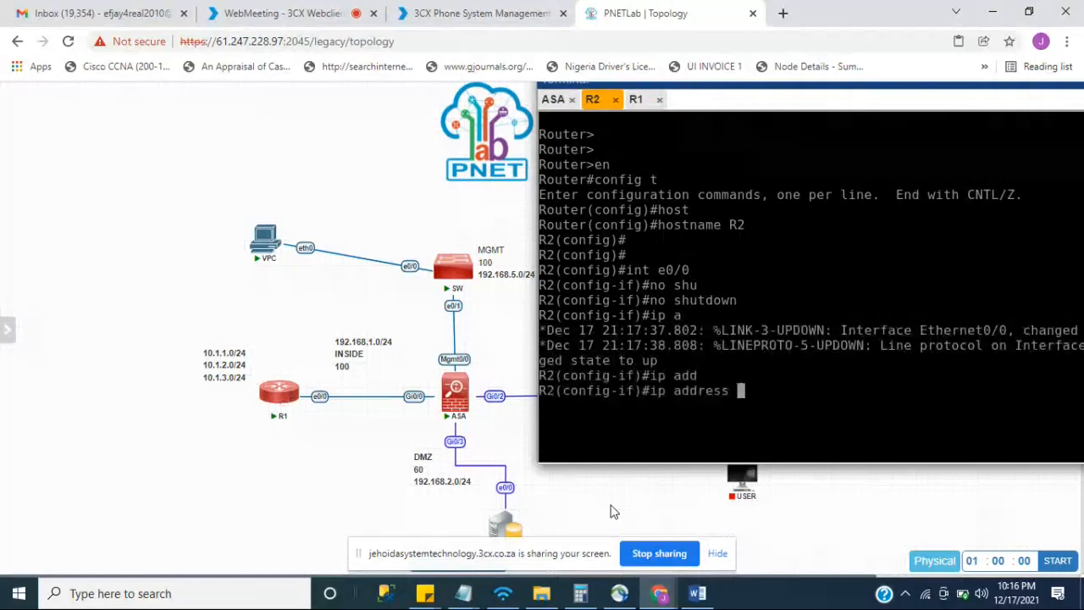
type("19.")
key("BackSpace")
type("2.168.2.1")
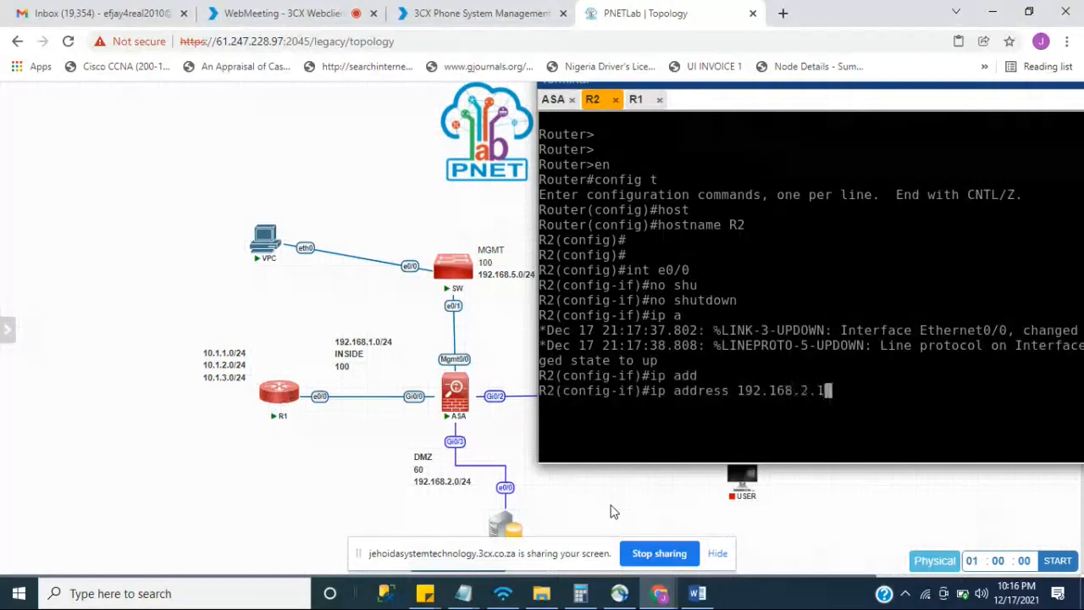
type(" 255.255")
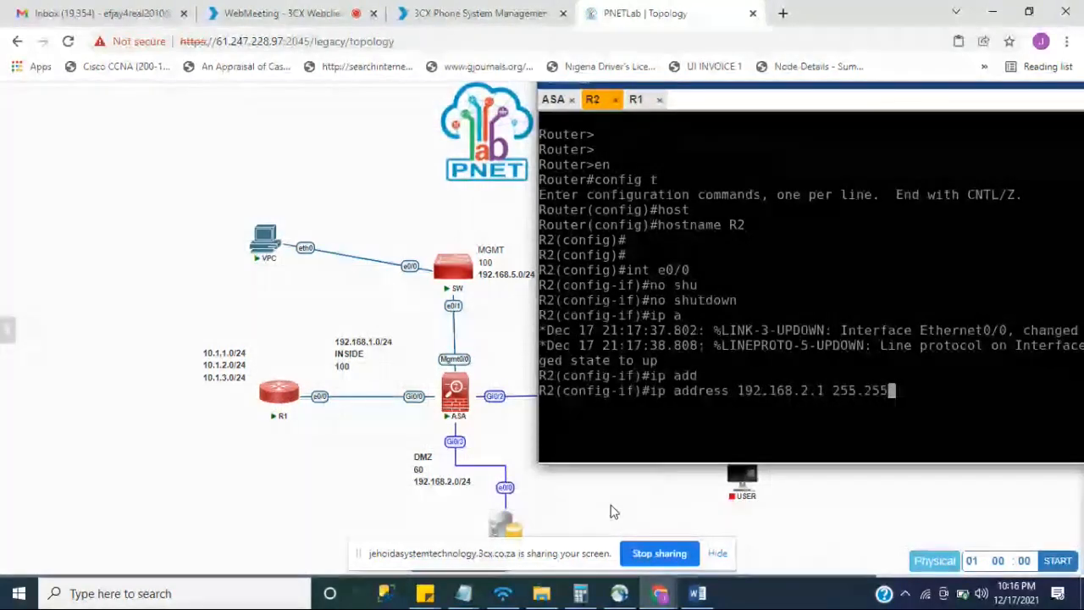
type(".255.0")
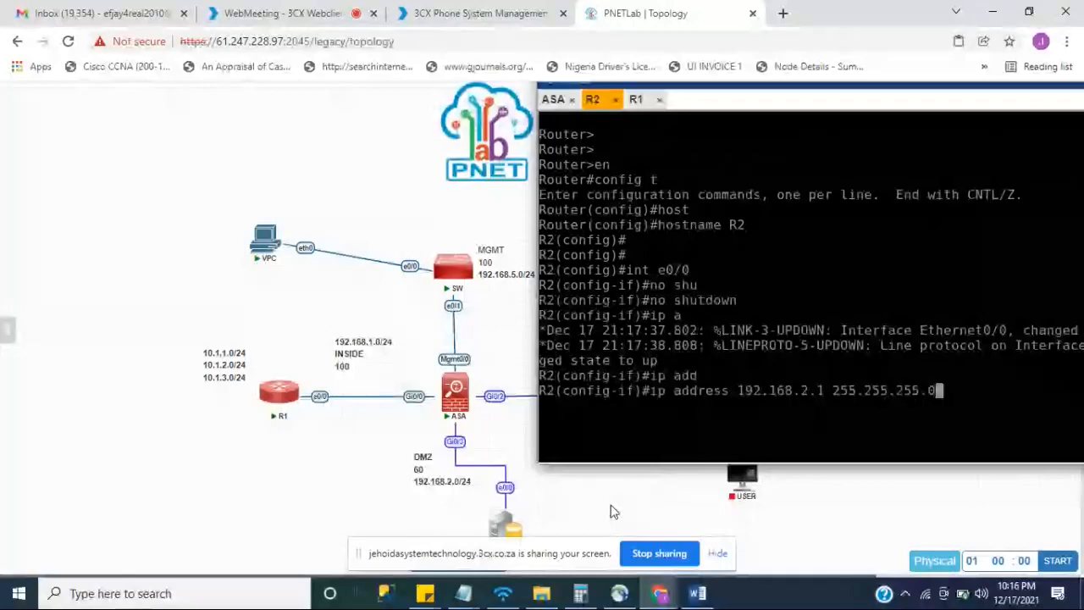
key("Return")
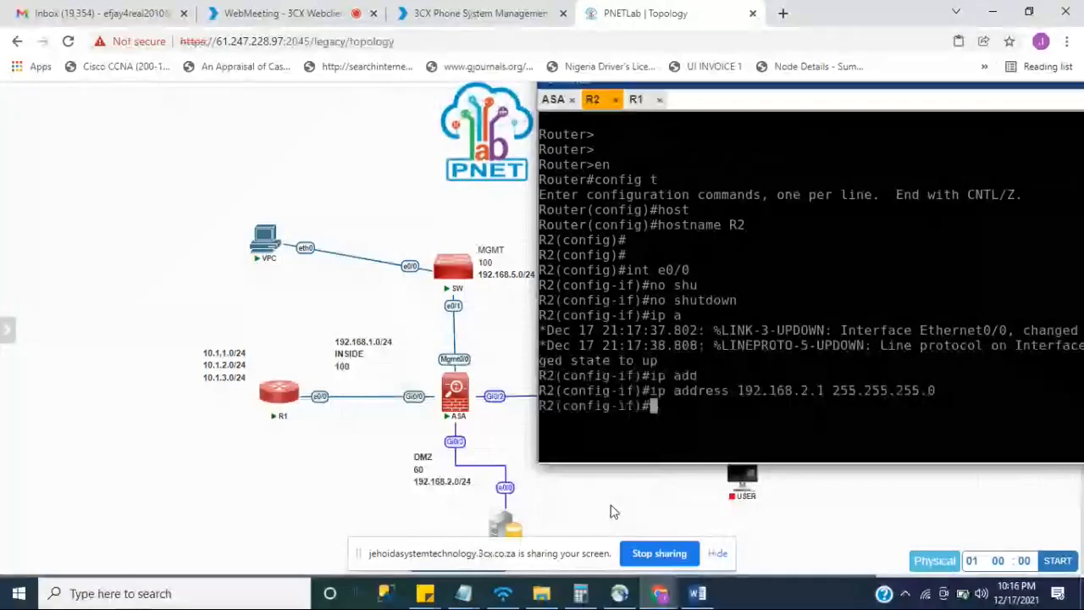
type("exi")
key("Return")
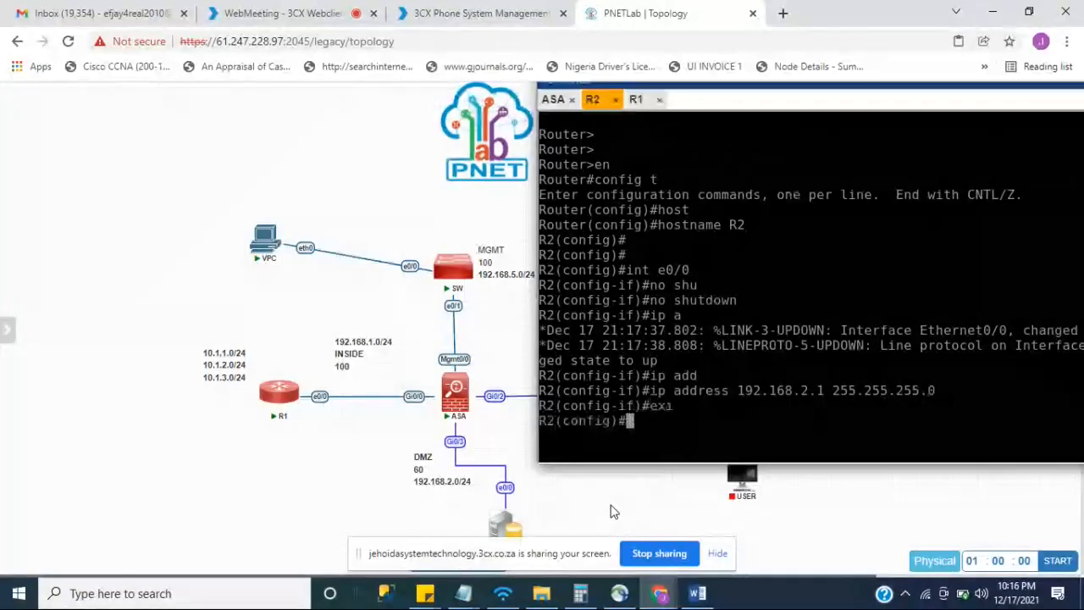
Add a default route on R2 (0.0.0.0 0.0.0.0) with the ASA's DMZ address 192.168.2.10 as next hop.
mouse_move(505, 530)
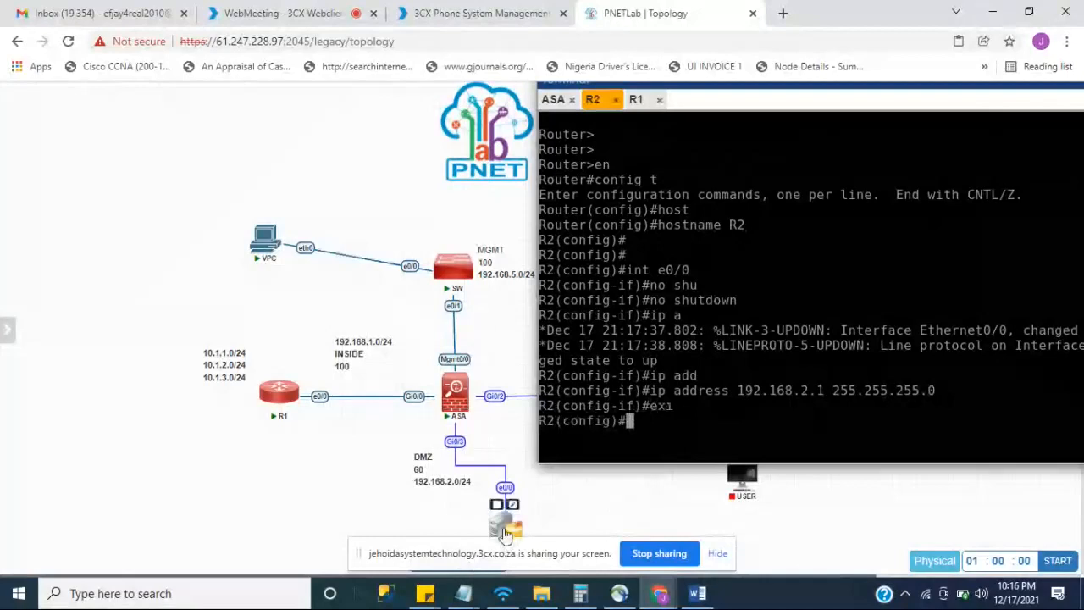
mouse_move(459, 411)
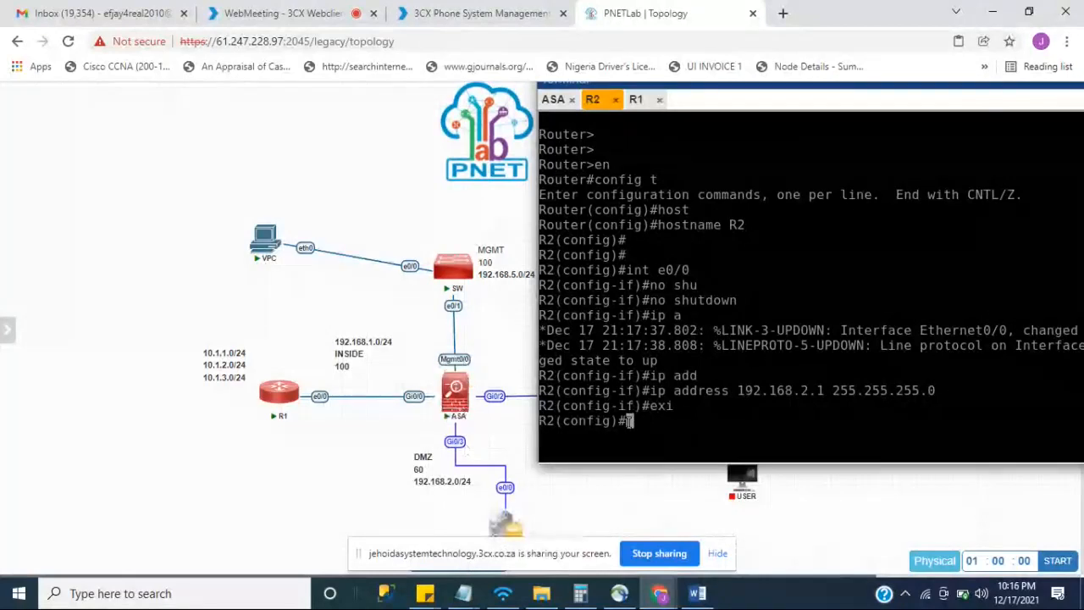
type("ip route ")
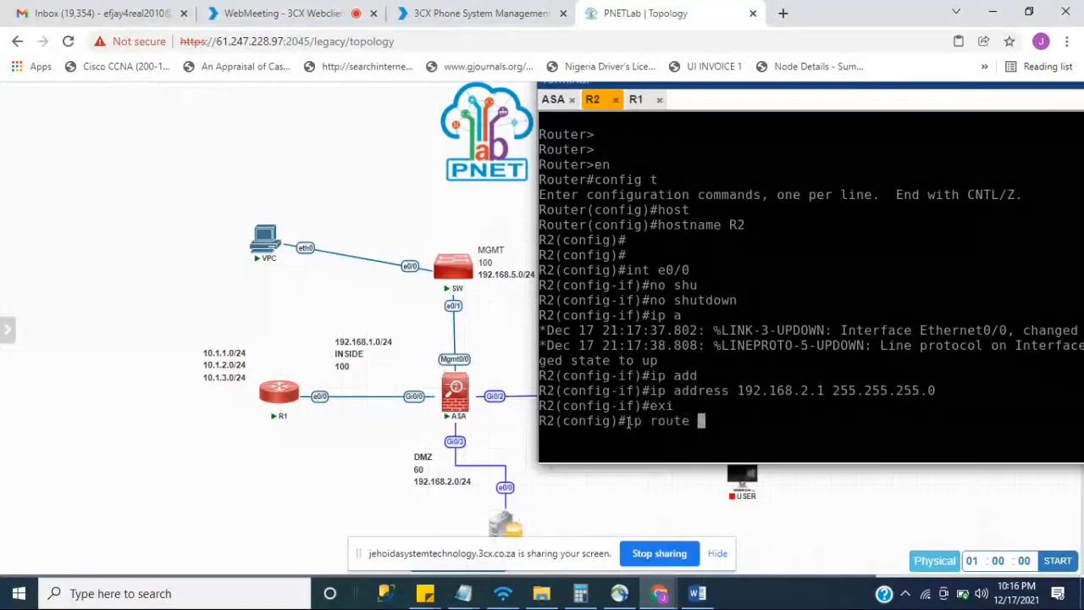
type("0.0.0.0 0.")
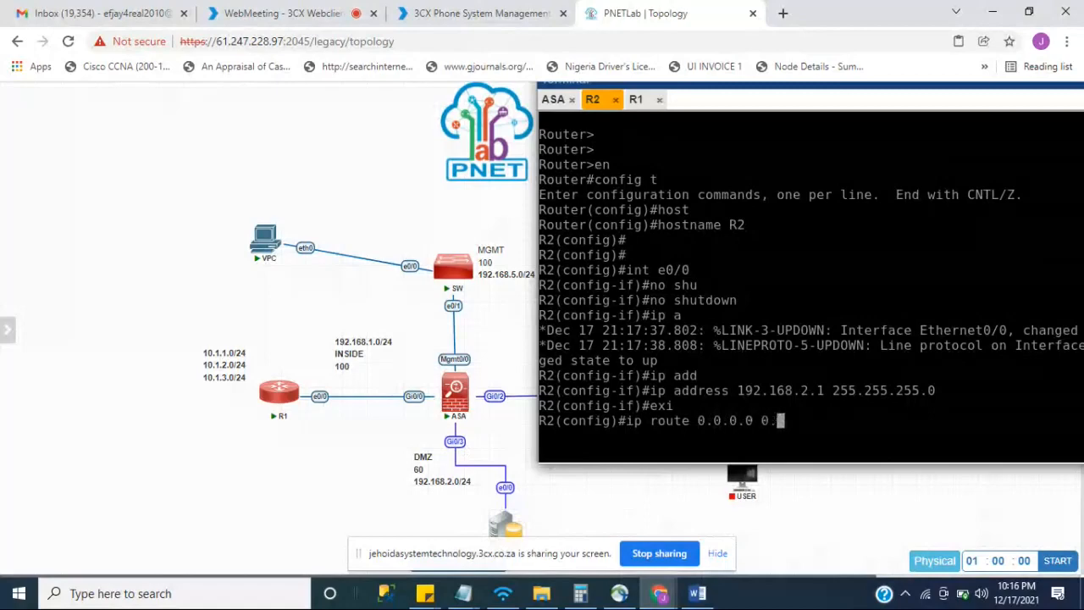
type("0.0.0 192.16")
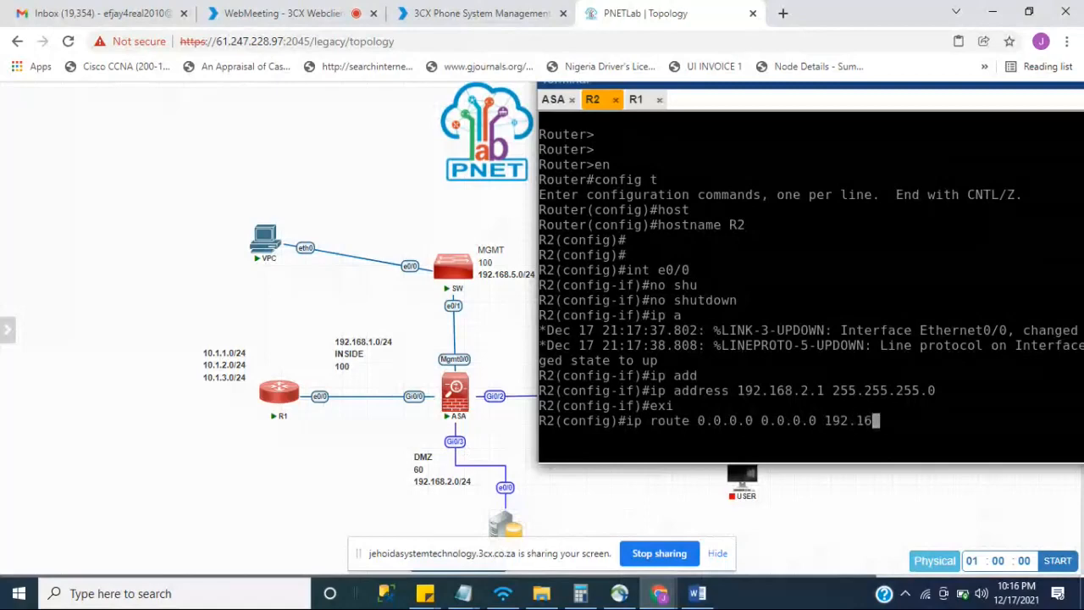
type("8.2.10")
key("Return")
key("Return")
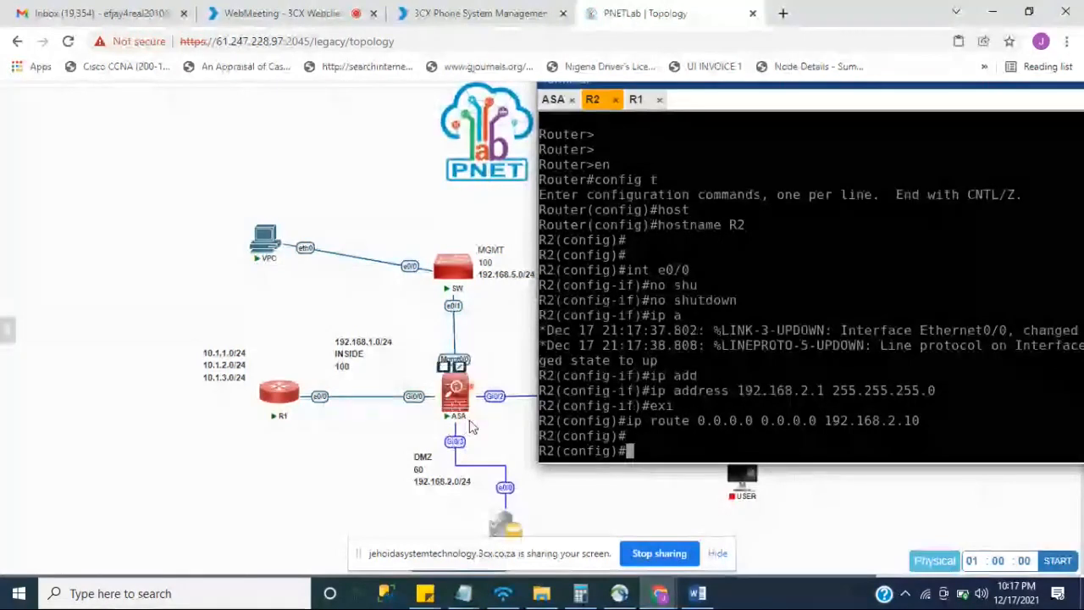
Ping R2's address 192.168.2.1 from the ASA console.
left_click(553, 100)
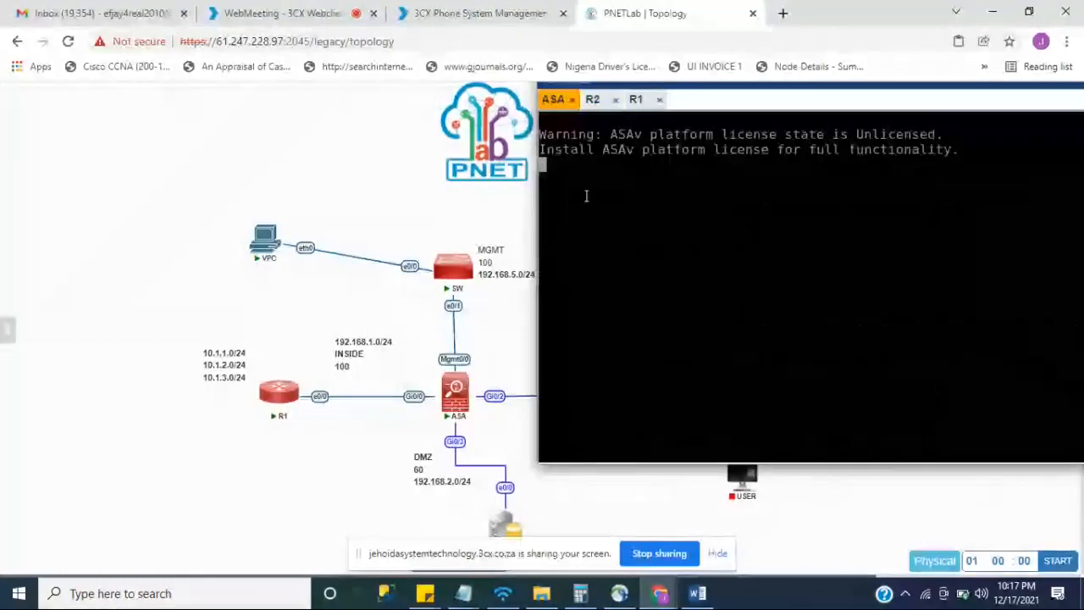
key("Return")
key("Return")
key("Return")
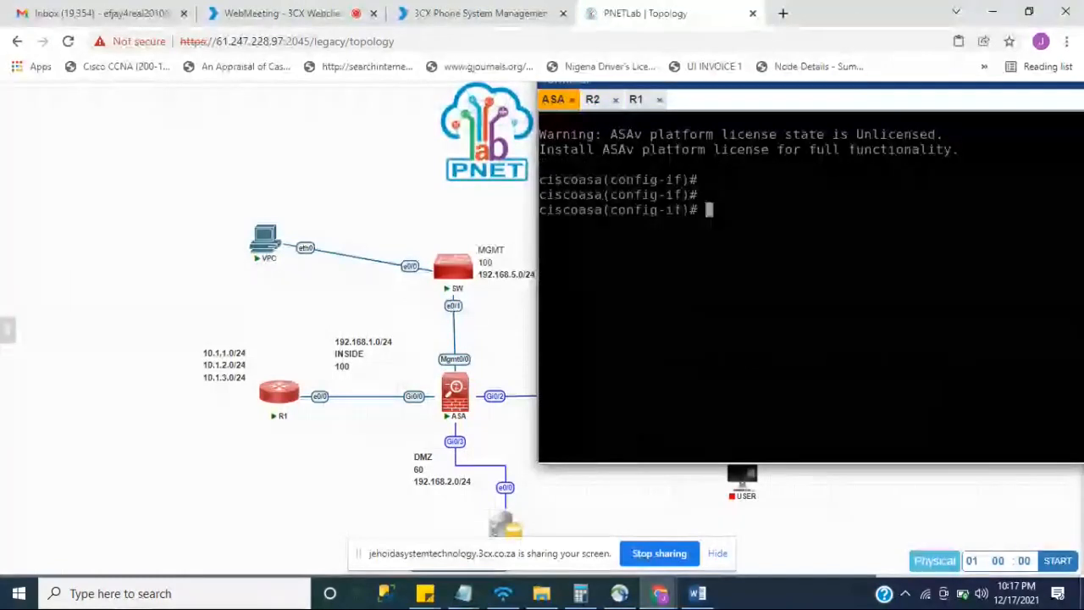
type("ping 192.168.1.1")
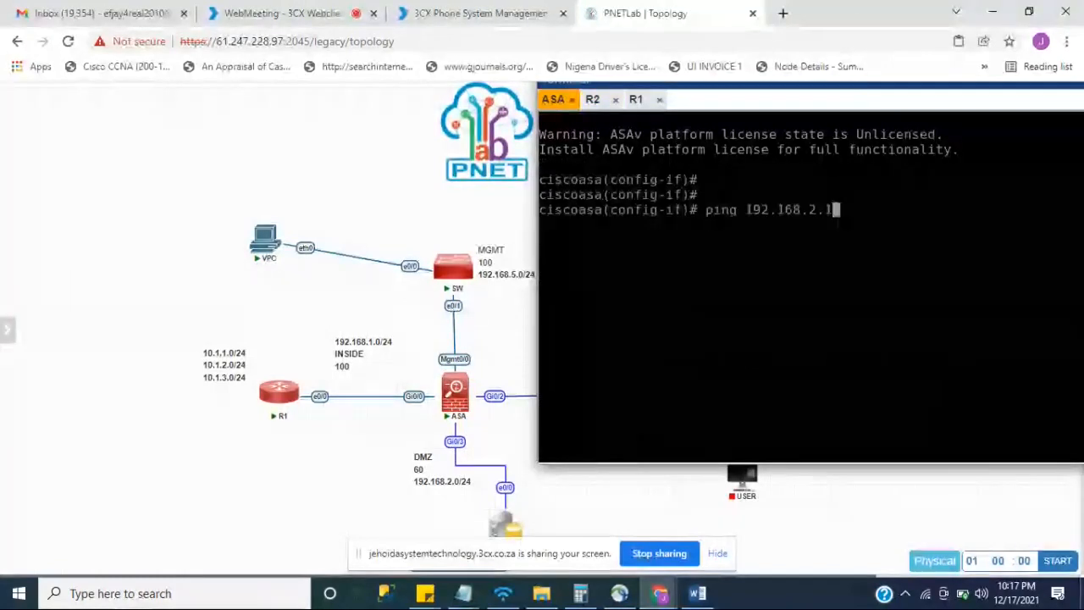
key("BackSpace")
key("BackSpace")
key("BackSpace")
type("2.1")
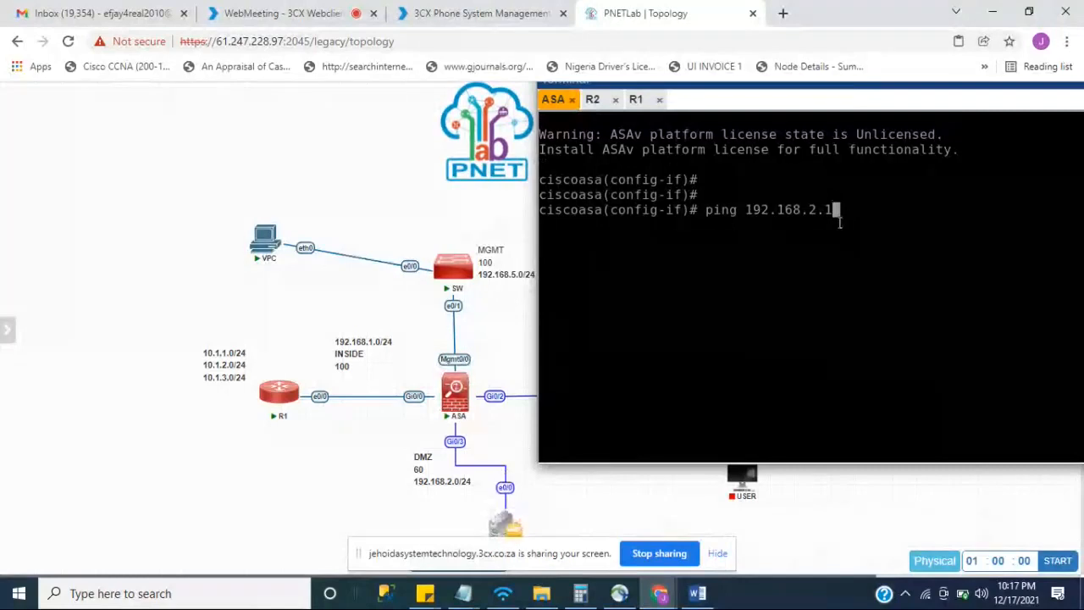
key("Return")
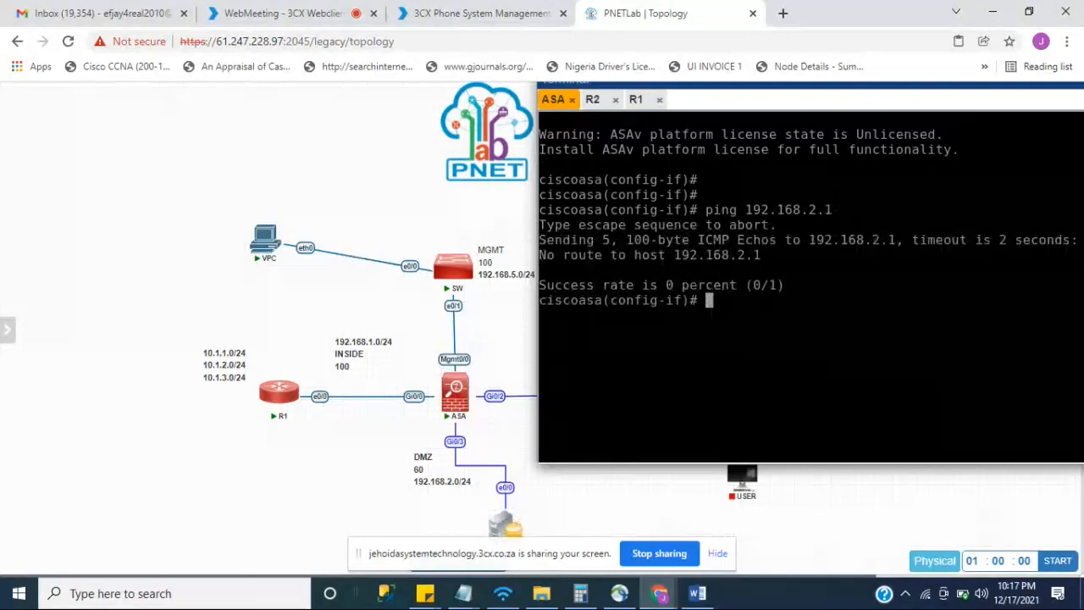
List the ASA's interface names and security levels, and show the running configuration of interface g0/3.
type("sh")
type("nam")
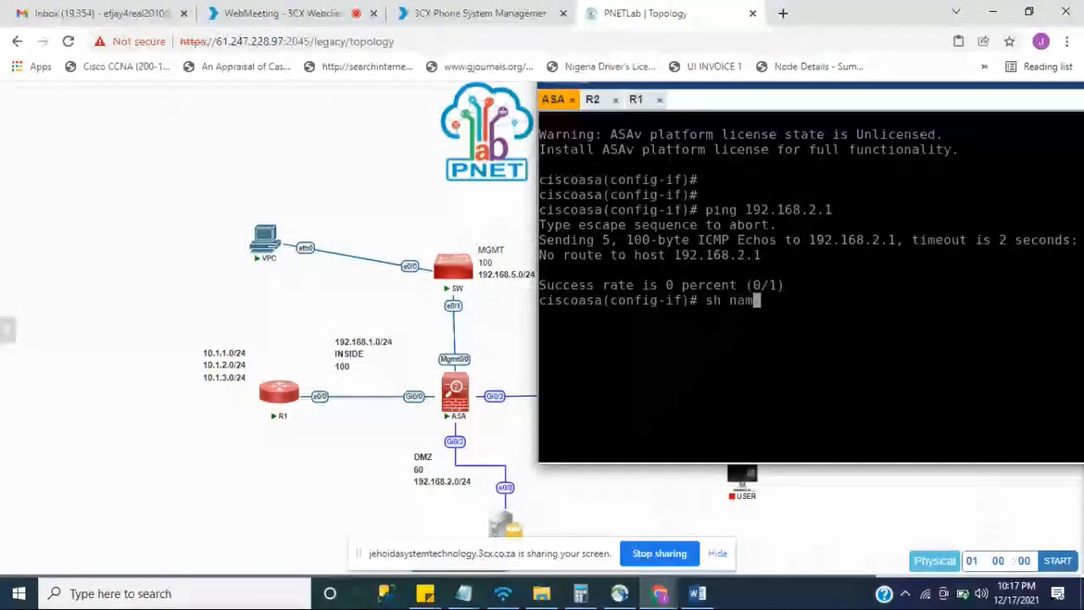
type("eif")
key("Return")
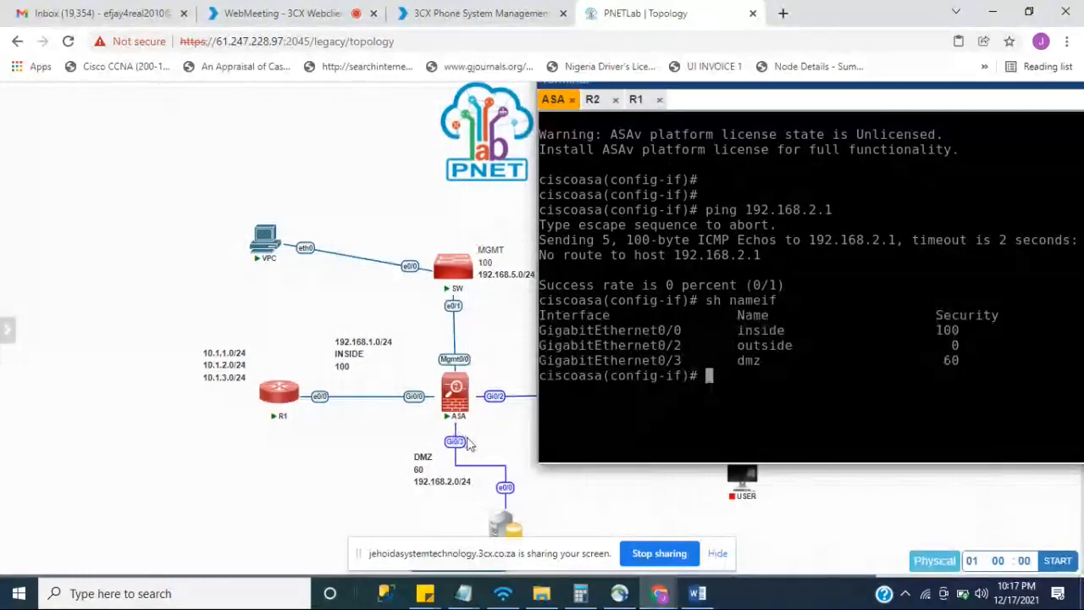
type("sh run")
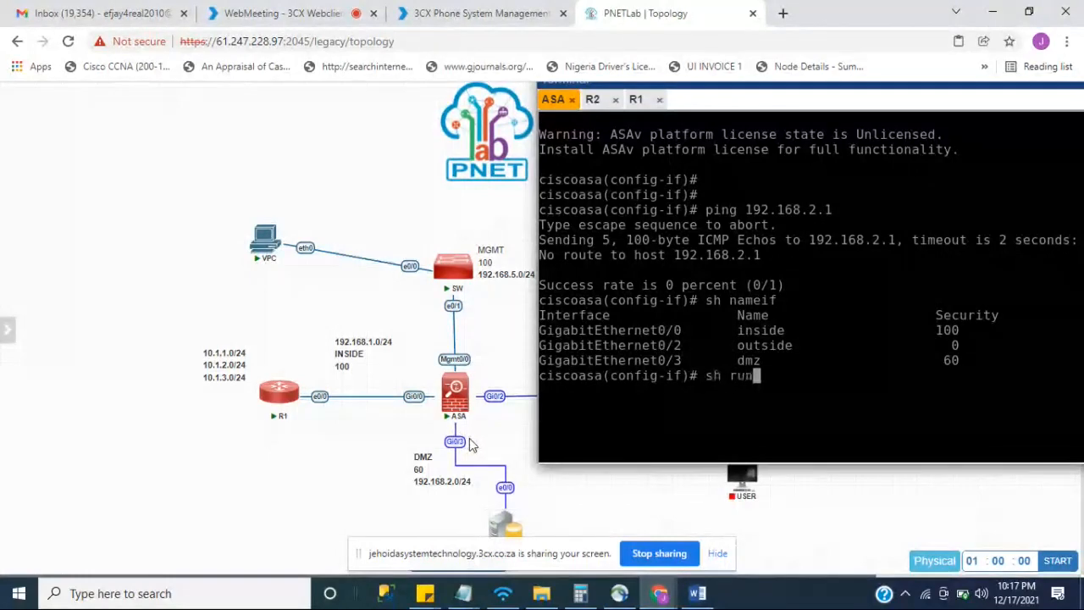
type(" int g0/3")
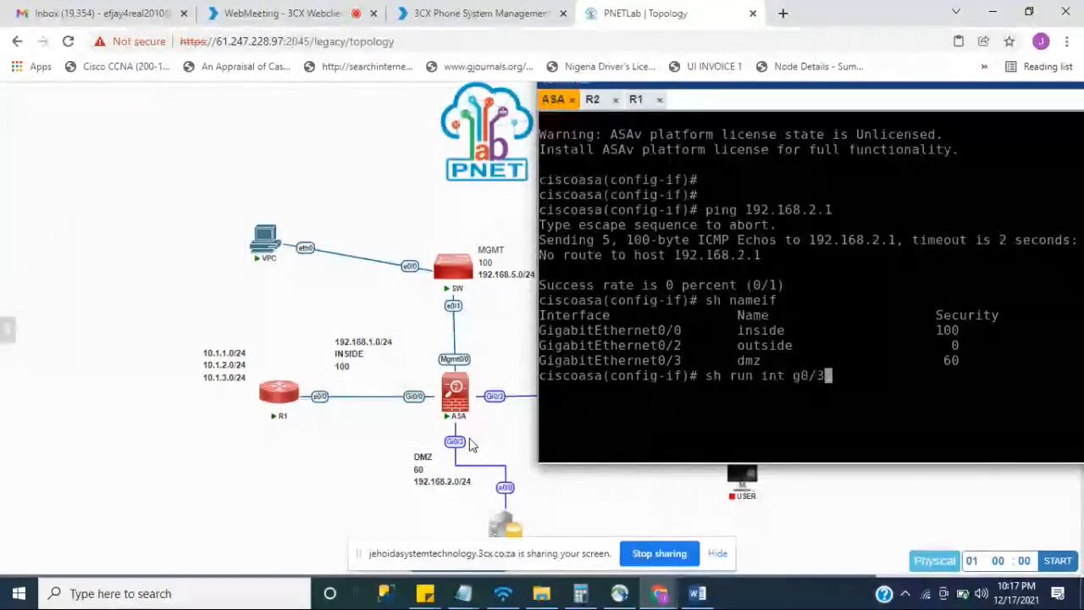
key("Return")
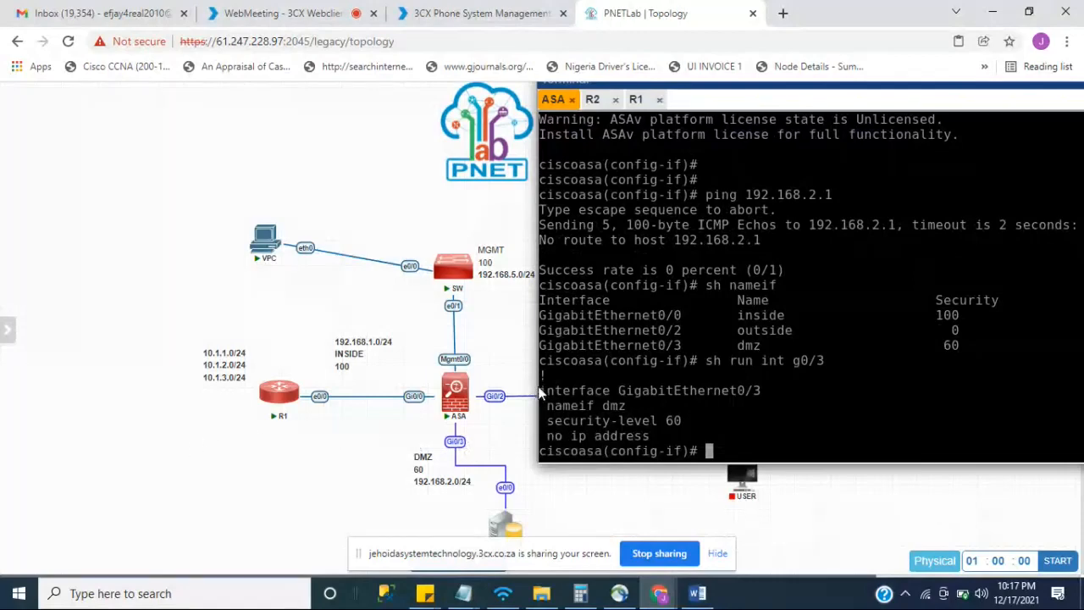
Enter the ASA's GigabitEthernet0/3 configuration and assign it the IP address 192.168.2.10 with mask 255.255.255.0.
left_click_drag(539, 391, 789, 388)
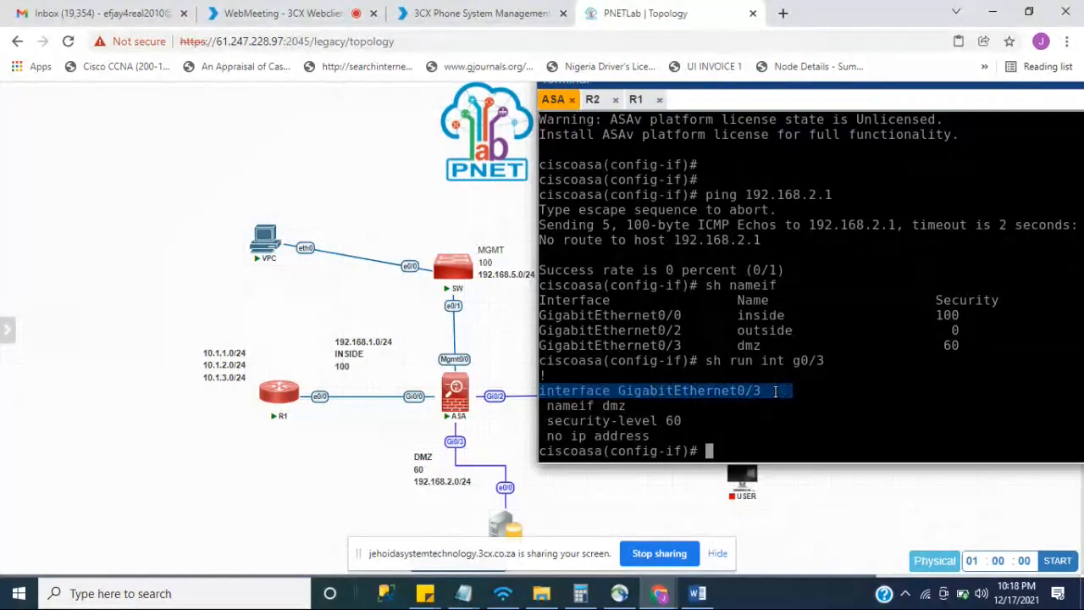
type("interface GigabitEthernet0/3")
key("Return")
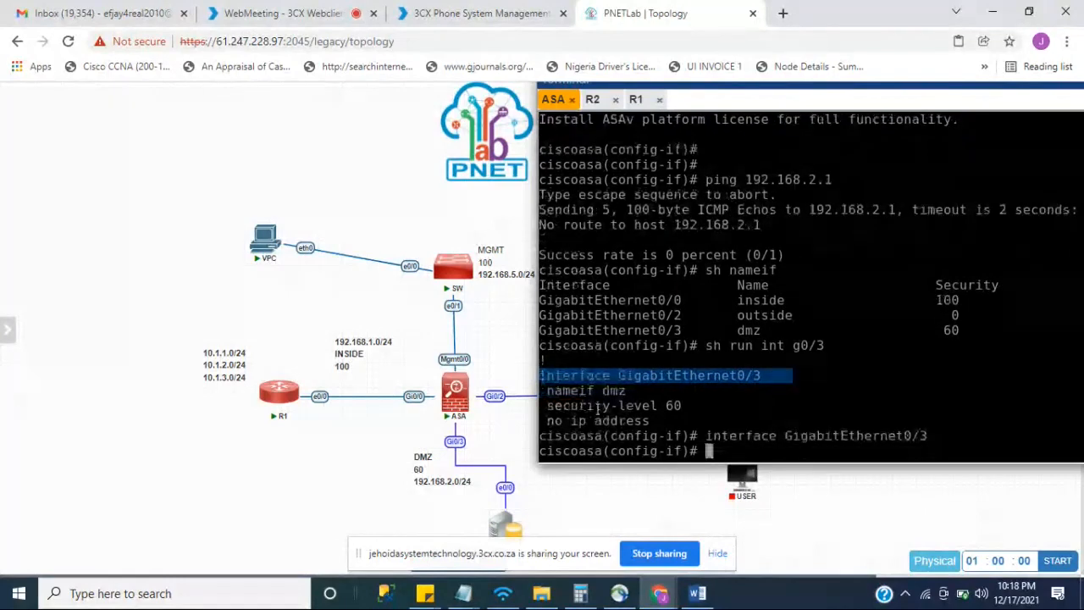
type("ip add")
key("Tab")
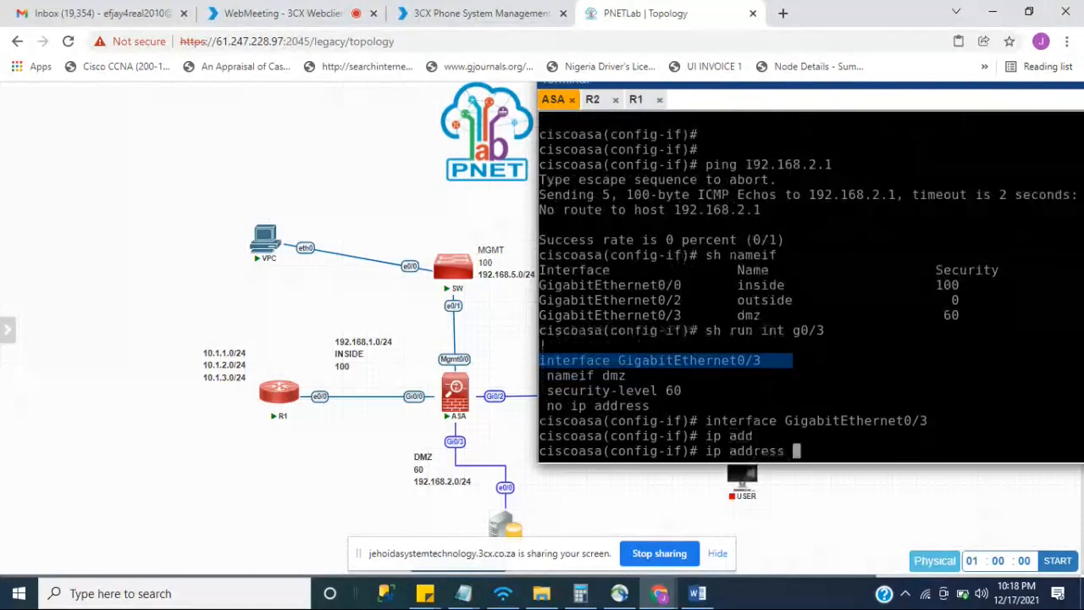
type("1")
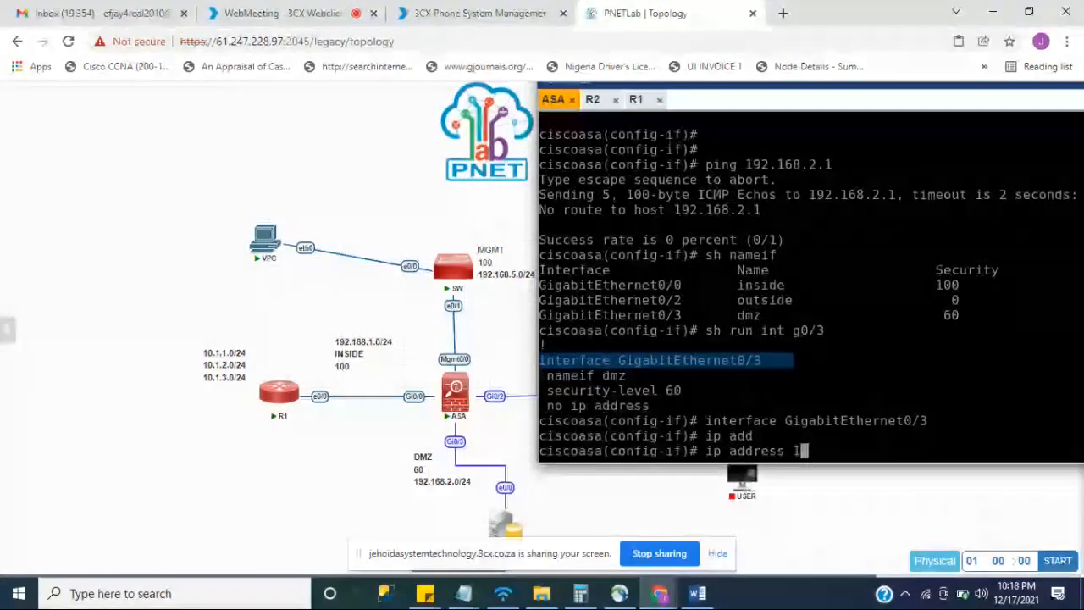
type("92.")
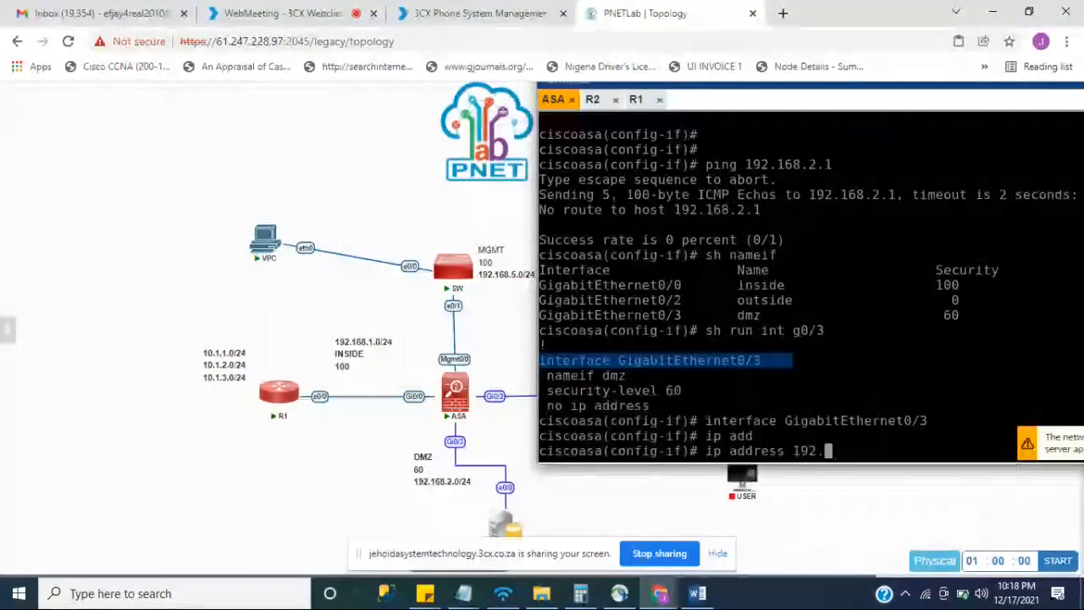
type("168.")
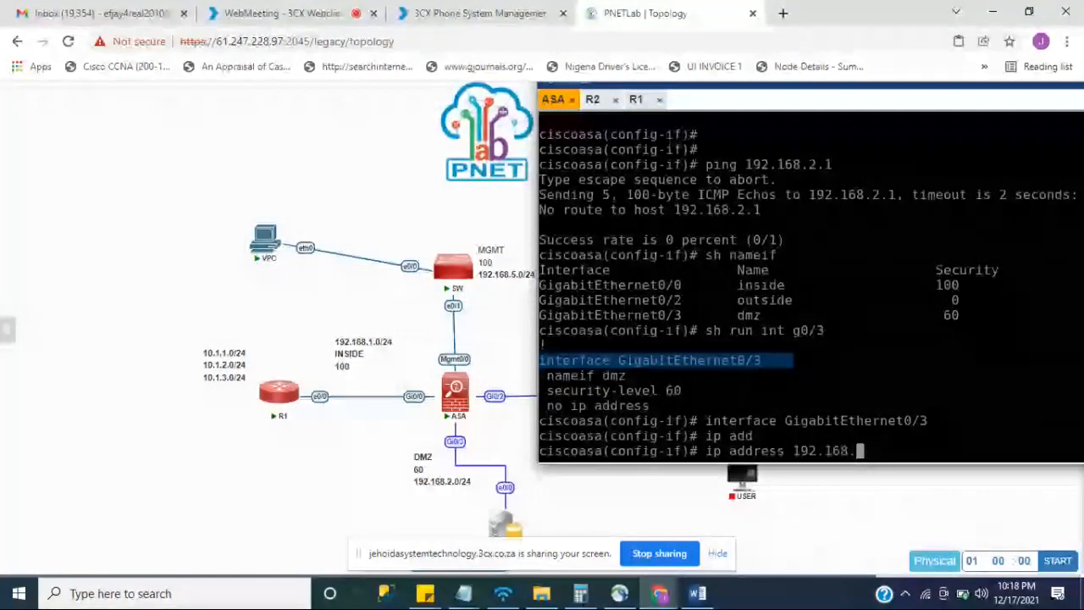
type("2.")
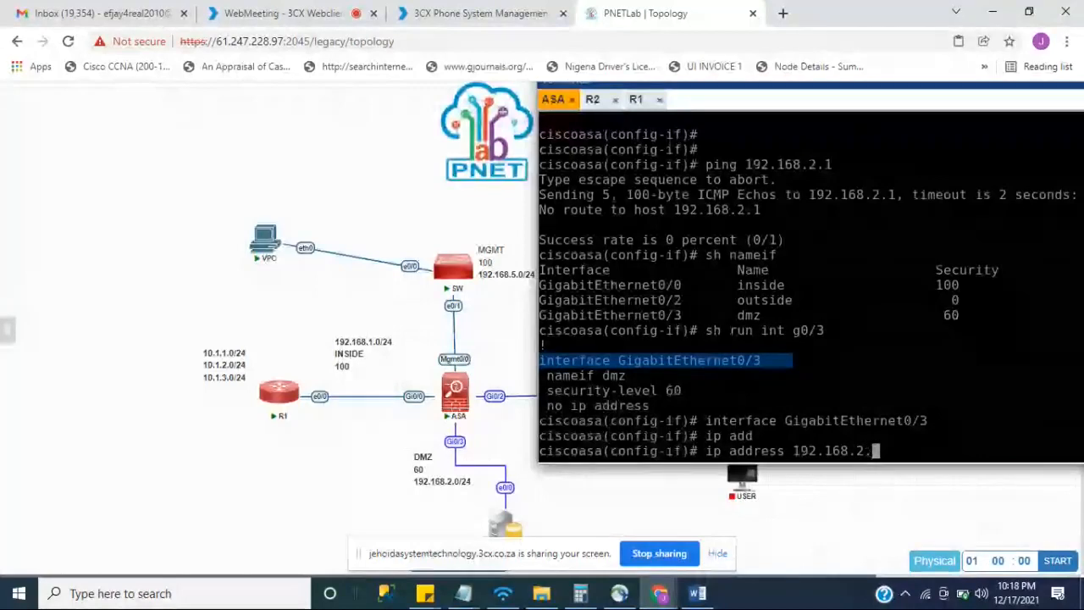
type("1")
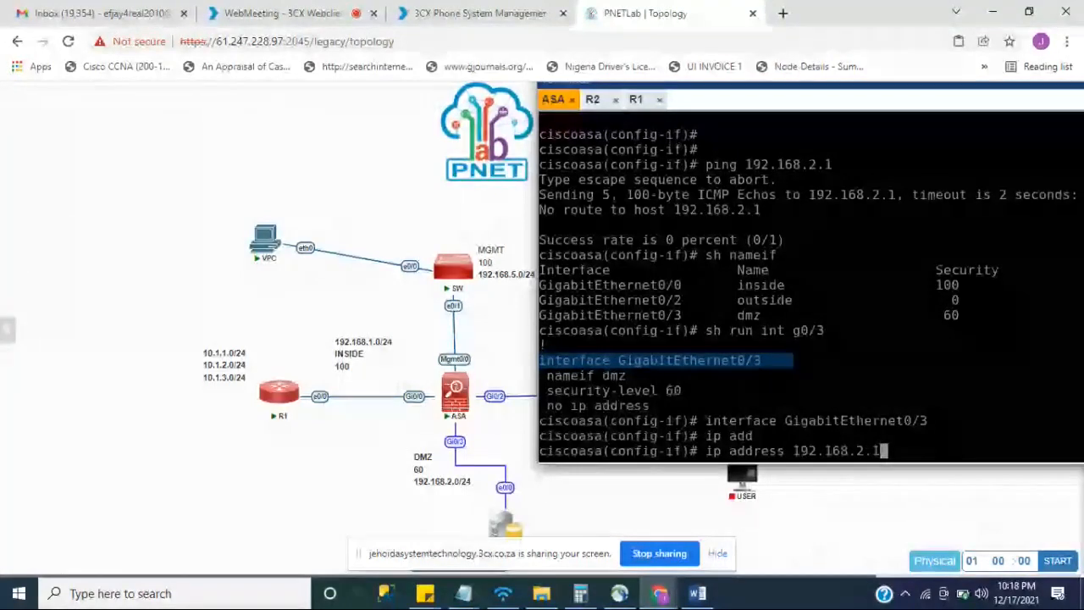
type("0 255")
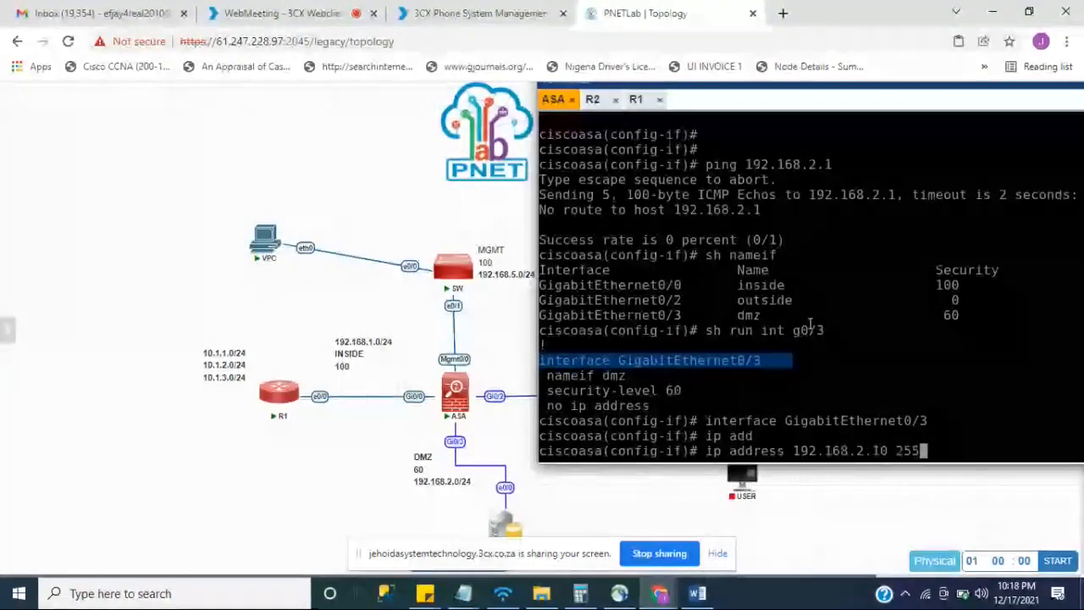
type(".255.25")
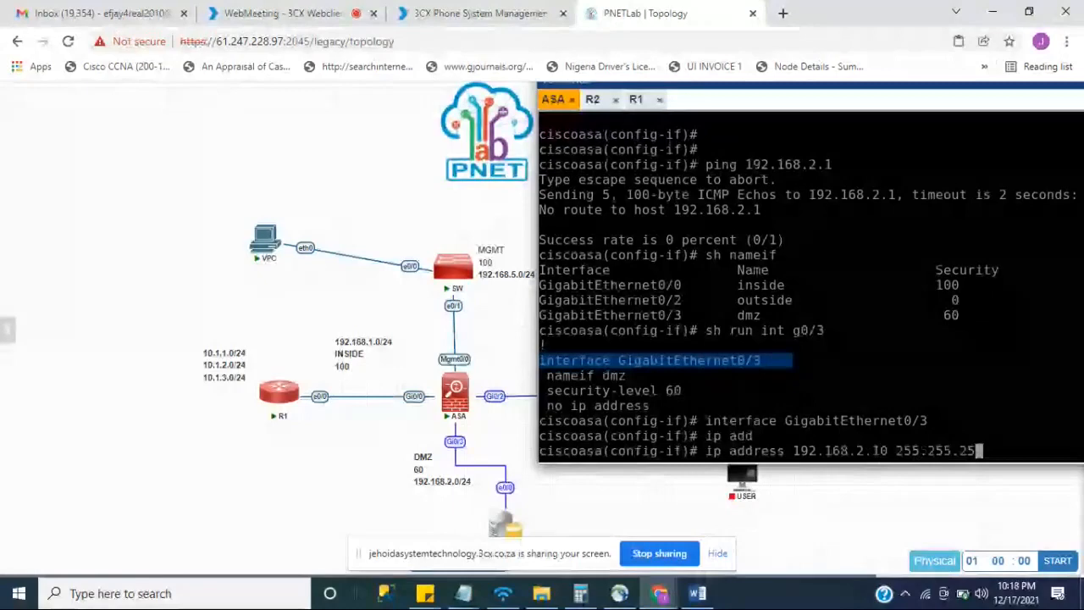
type("5.0")
key("Return")
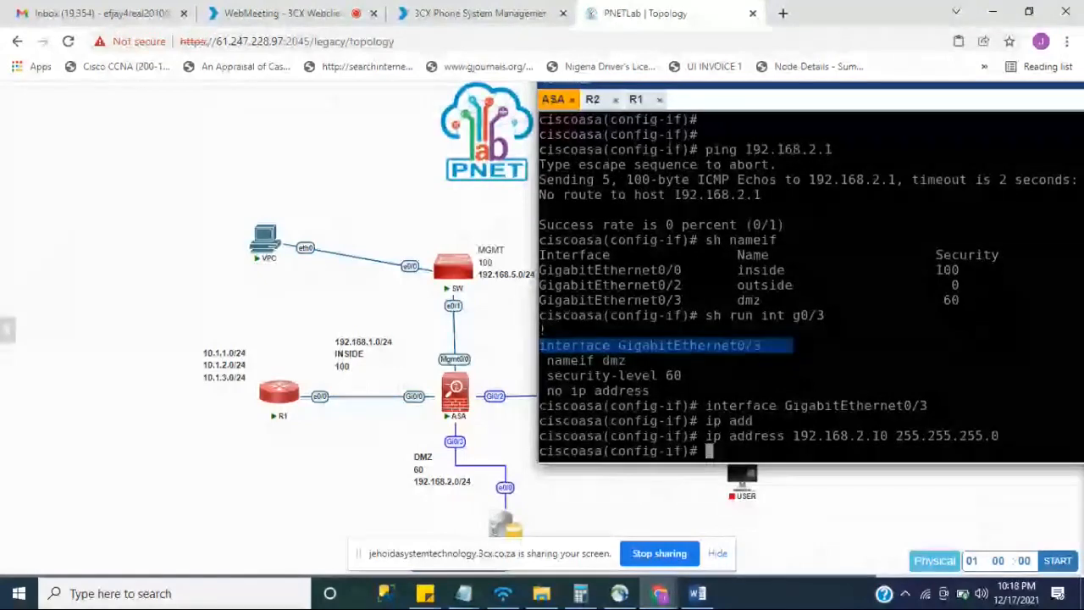
Show the running configuration of the ASA's DMZ interface g0/3.
key("Return")
key("Return")
key("Return")
key("Return")
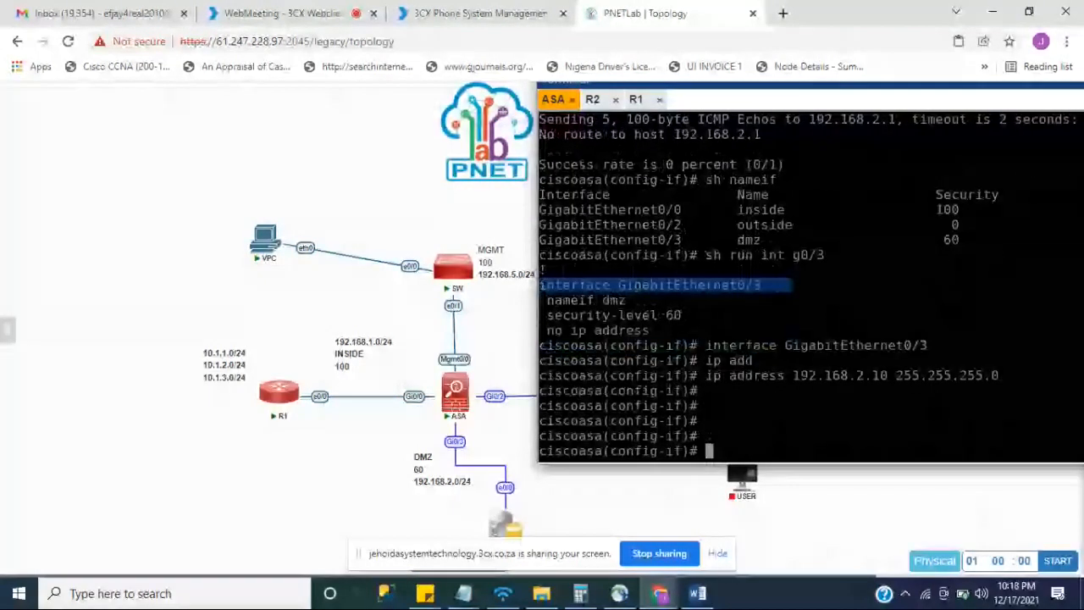
type("sh ")
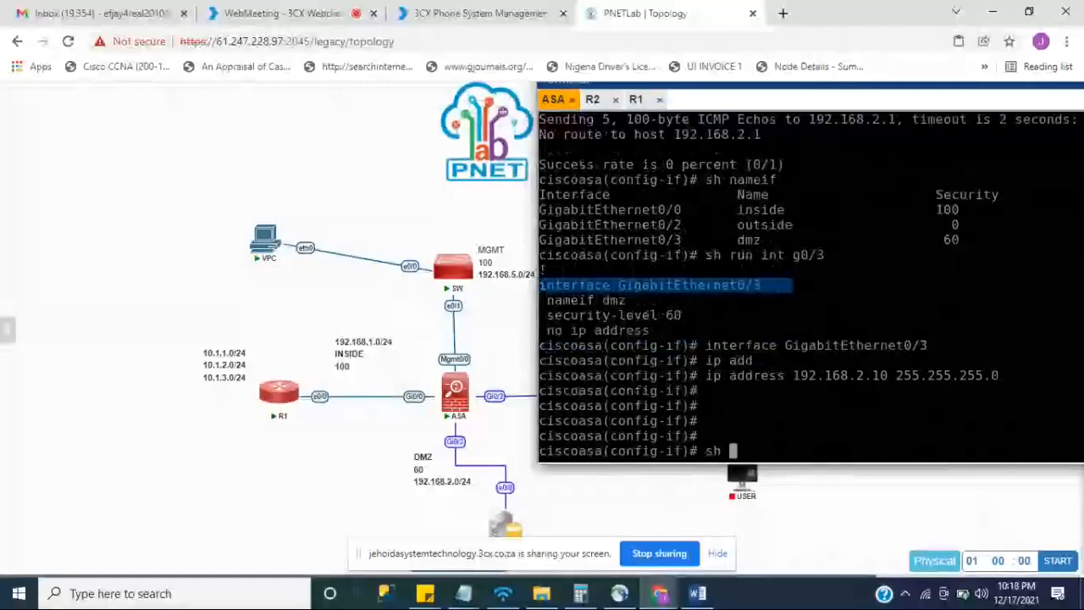
type("run int")
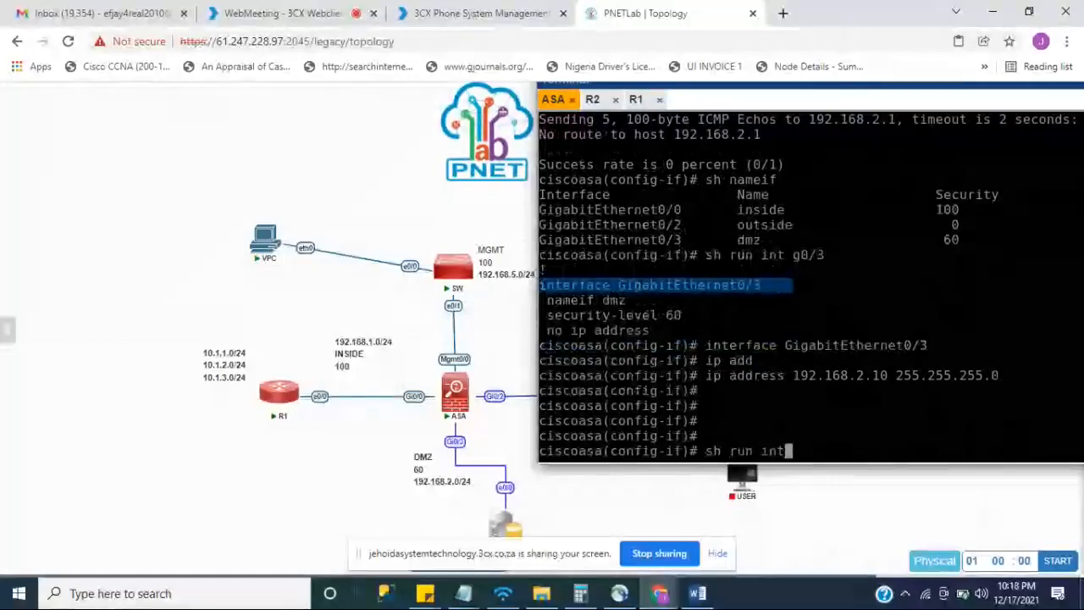
type(" g0")
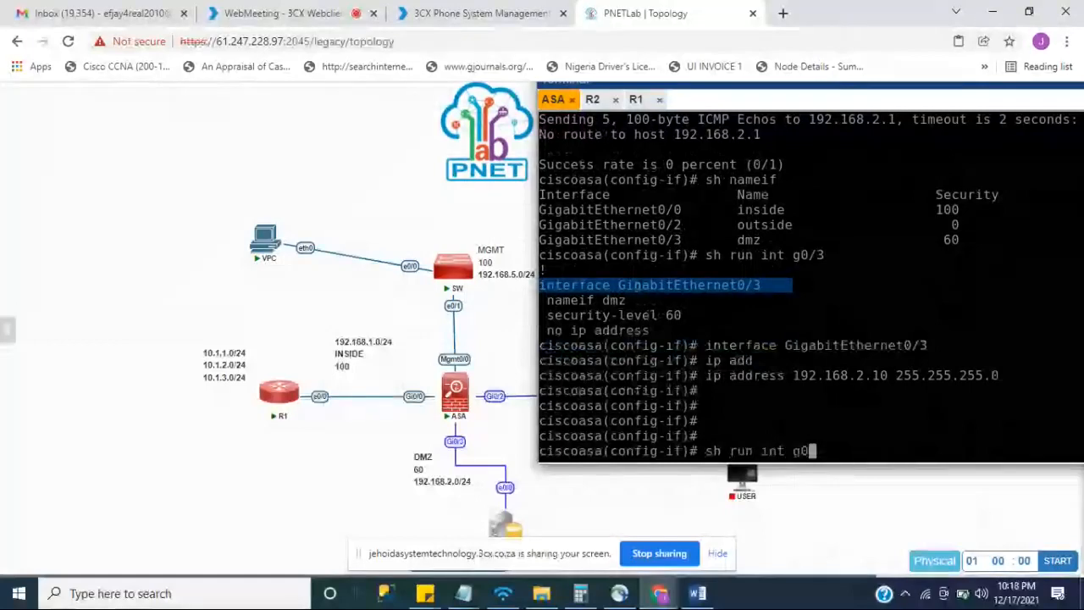
type("/3")
key("Return")
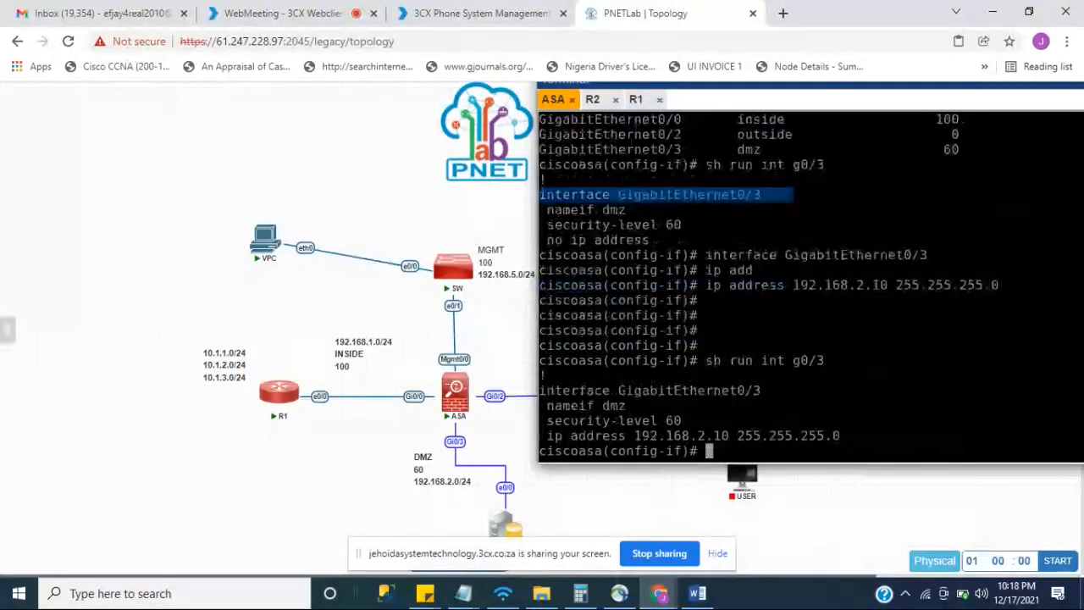
key("Return")
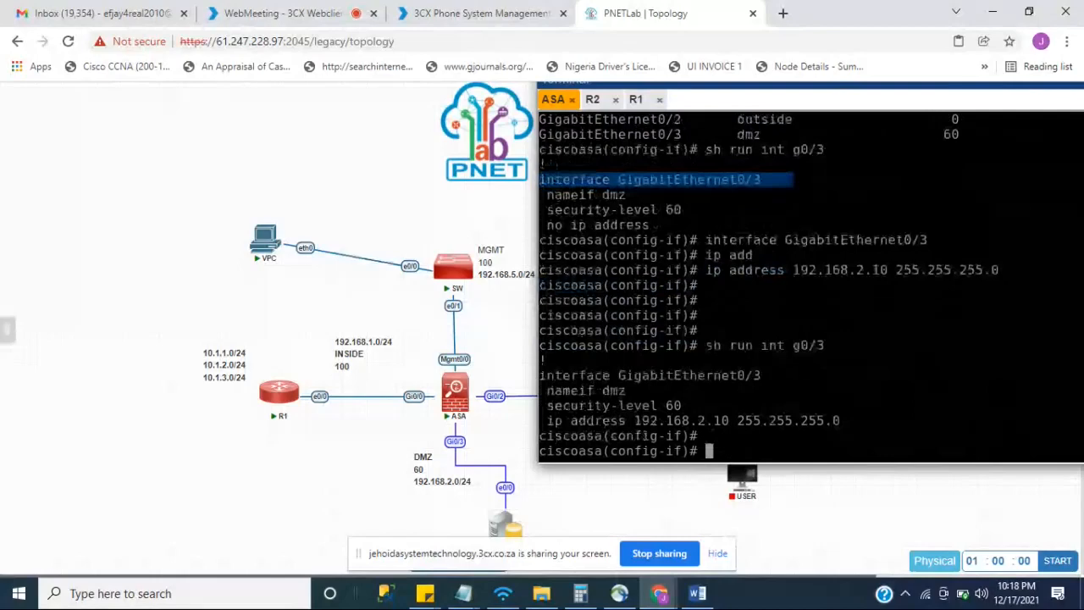
Repeat the ping from the ASA console to R2's address 192.168.2.1.
key("Up")
key("Up")
key("Up")
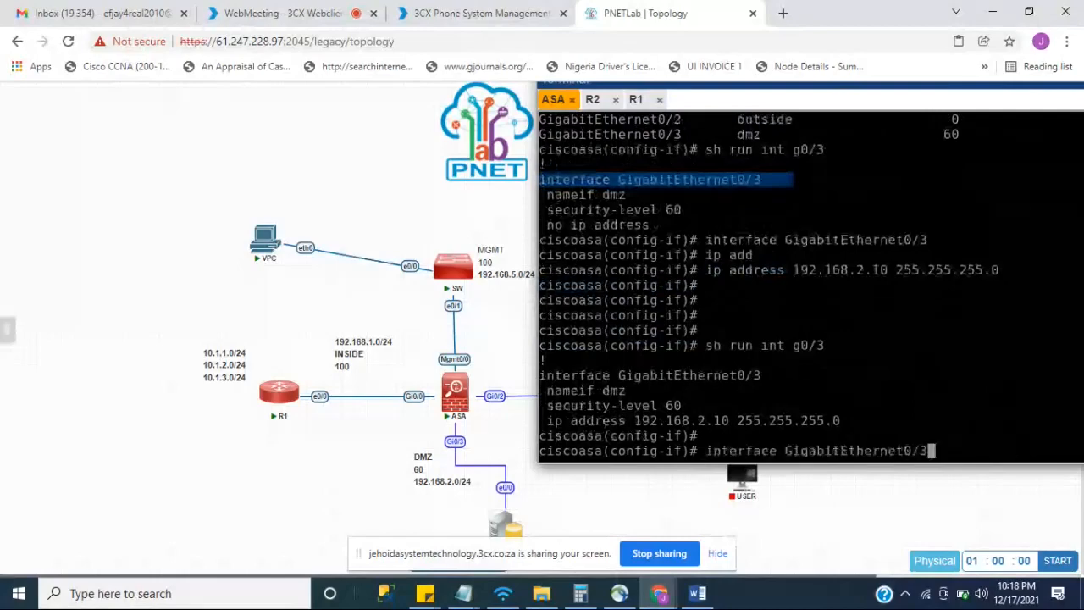
key("Up")
key("Up")
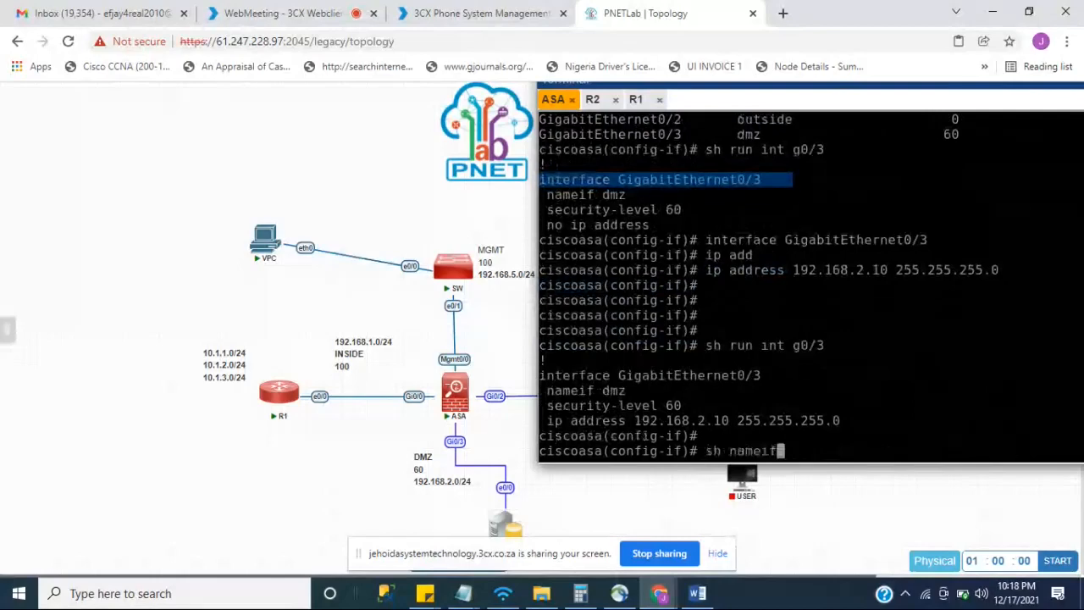
key("Up")
key("Return")
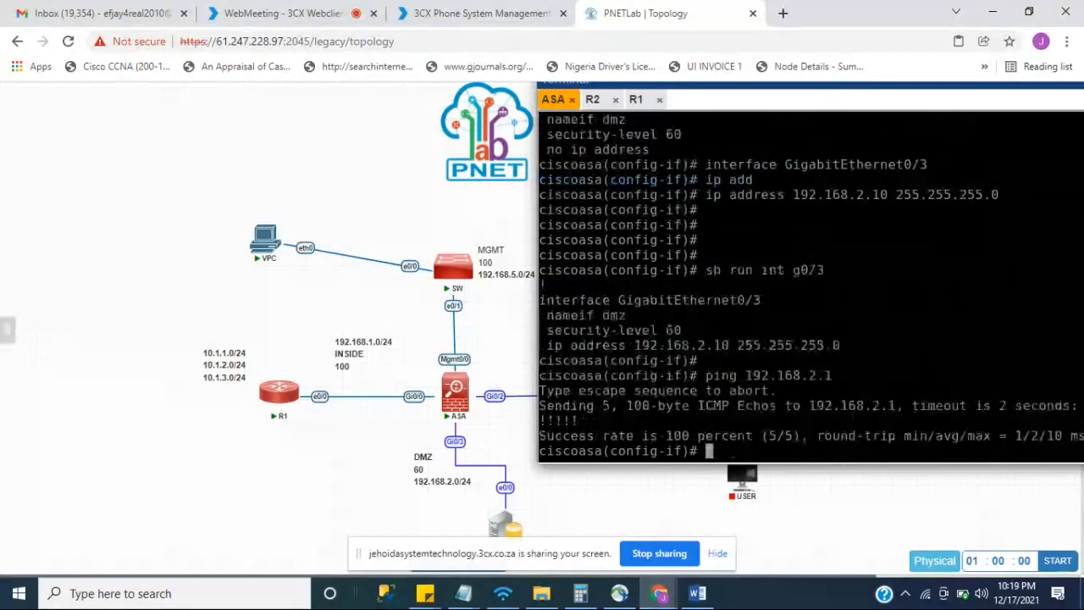
Show the running configuration of the ASA's inside interface g0/0.
mouse_move(520, 533)
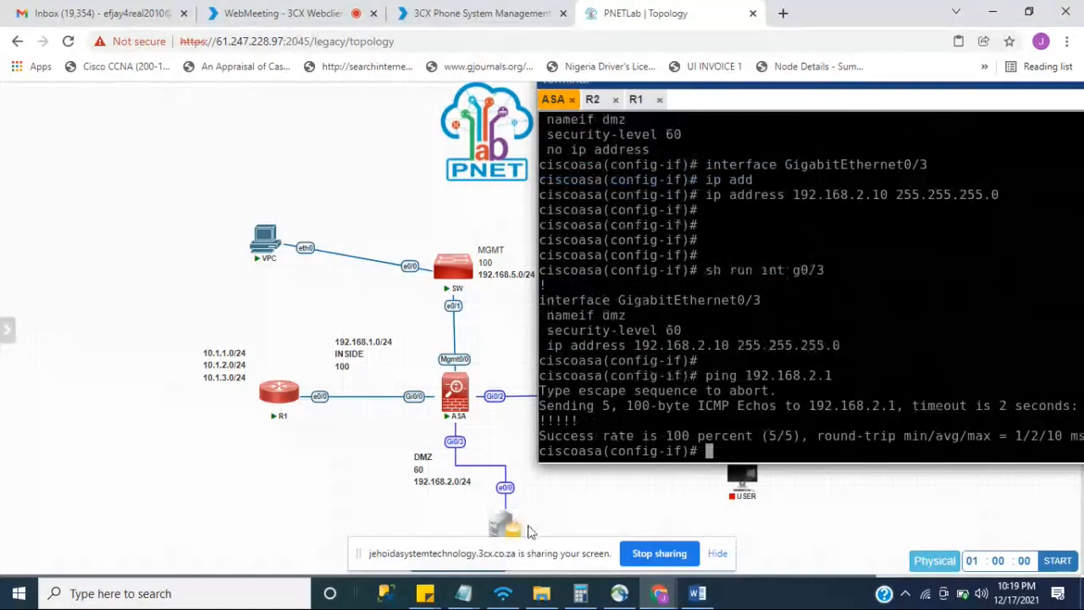
mouse_move(464, 415)
type("sh ru")
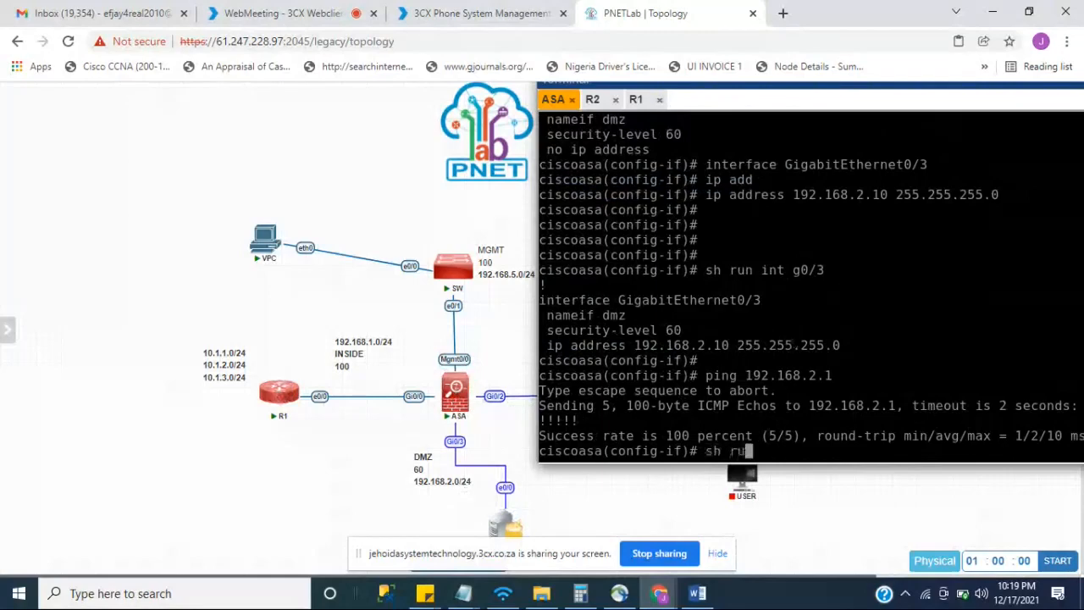
type("n int g0/0")
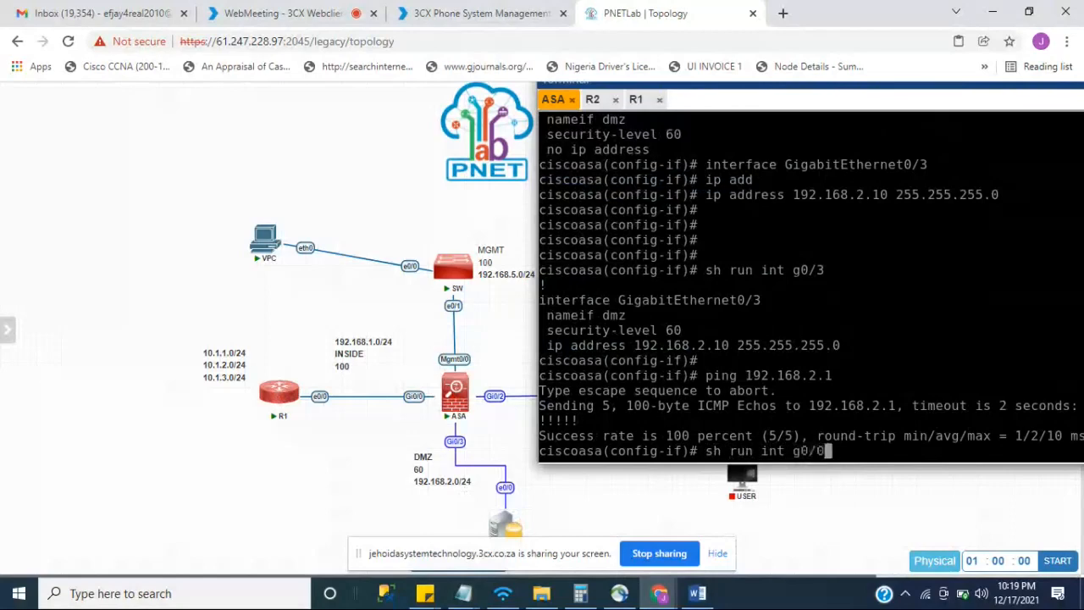
key("Return")
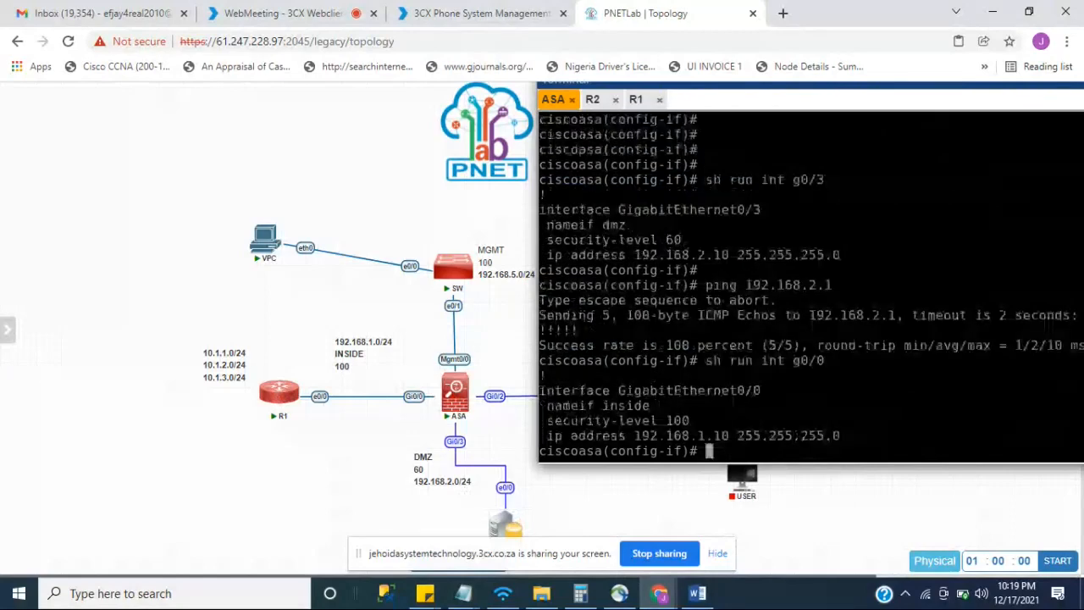
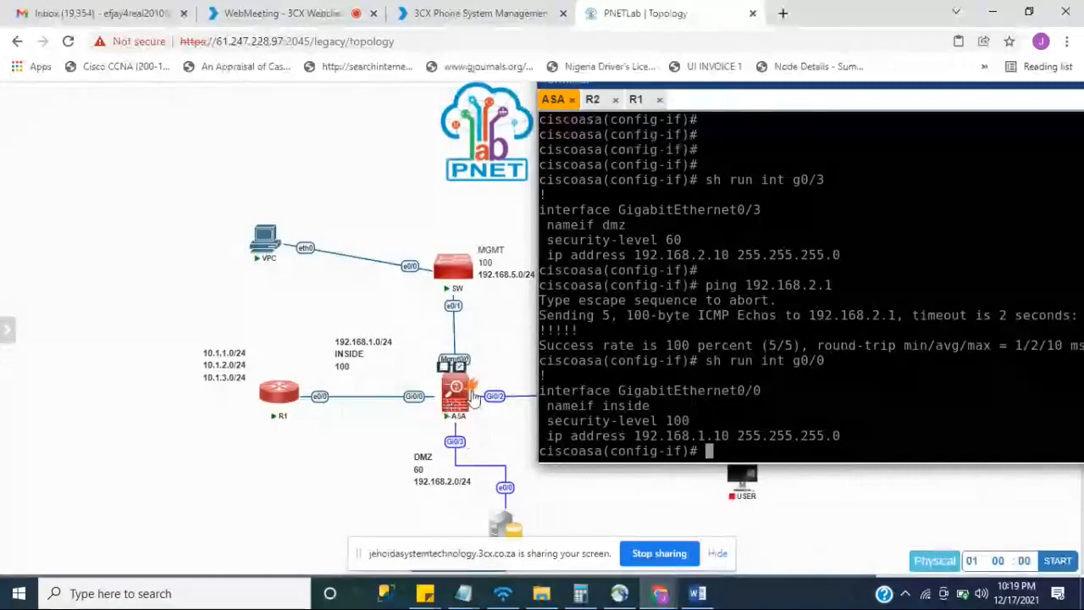
Move the terminal window clear of the link between the ASA and the ISP router, and show the running configuration of ASA interface g0/2.
left_click(474, 398)
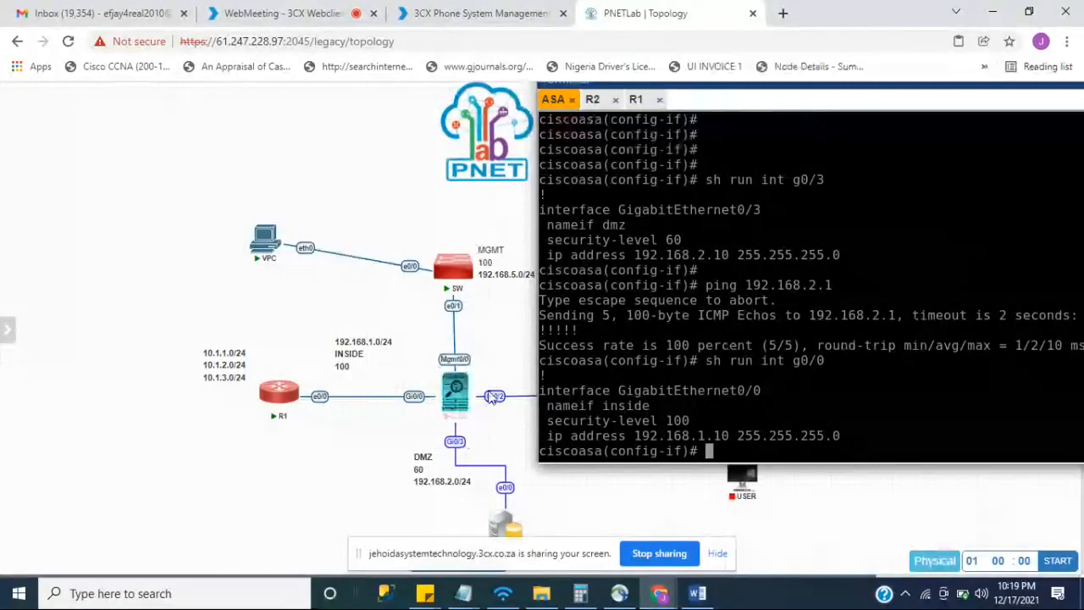
left_click(601, 380)
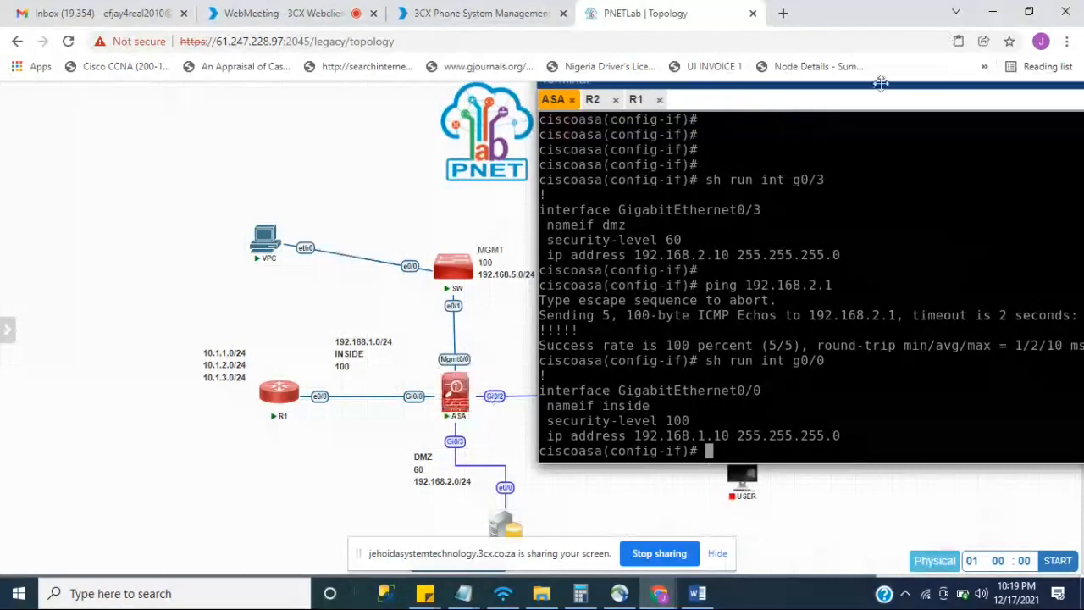
left_click_drag(887, 88, 775, 7)
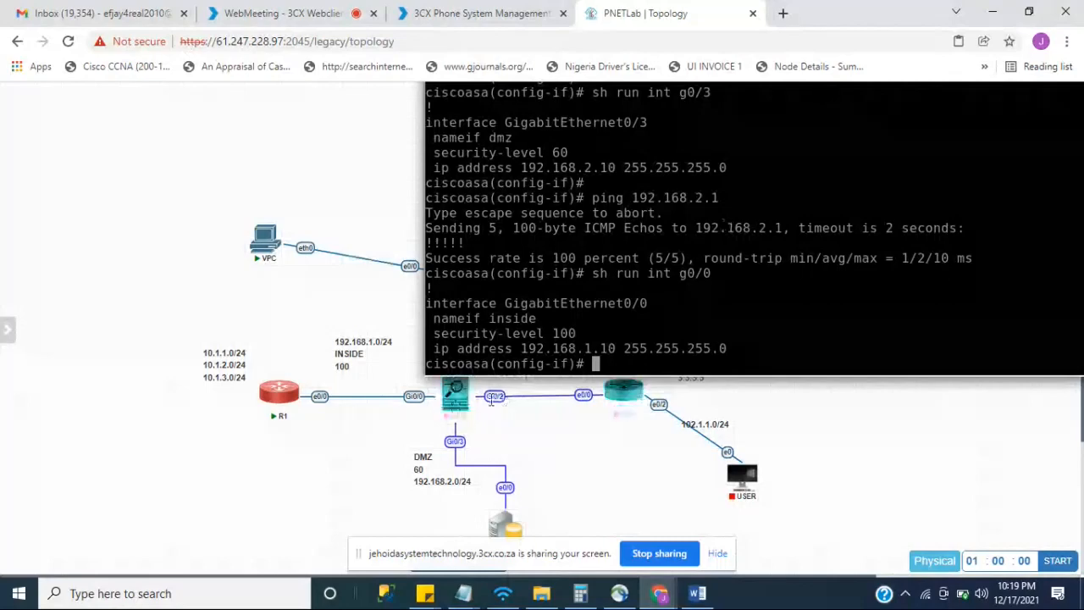
type("sh ")
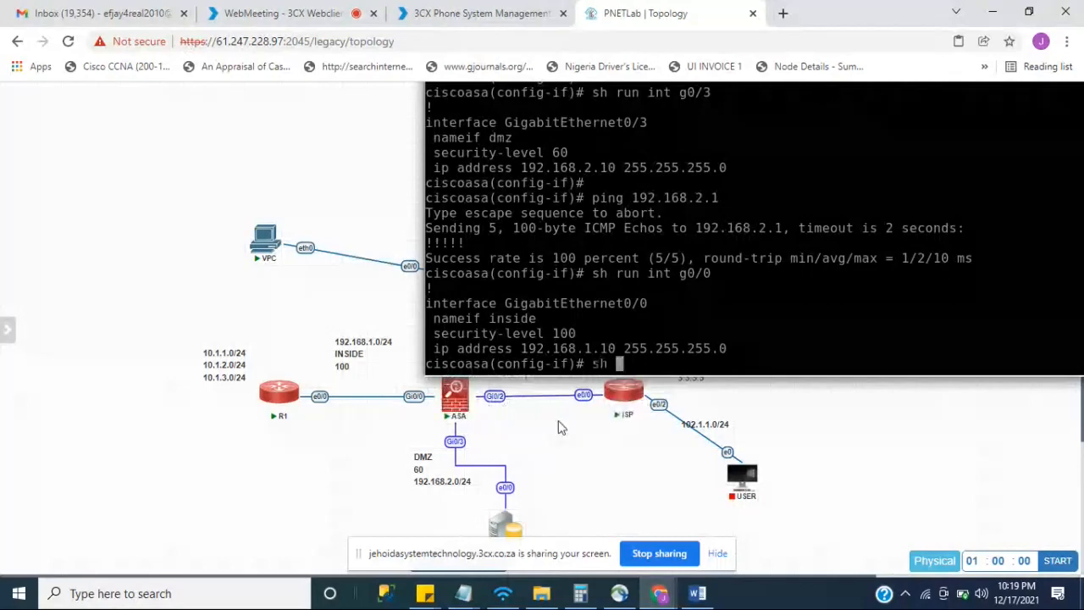
type("run int g")
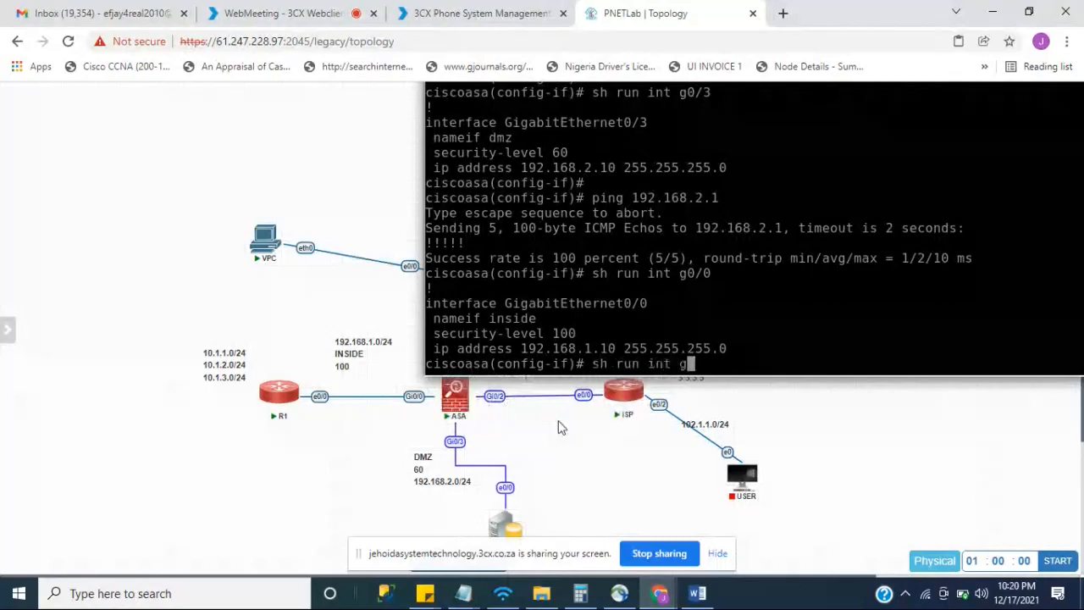
type("0/2")
key("Return")
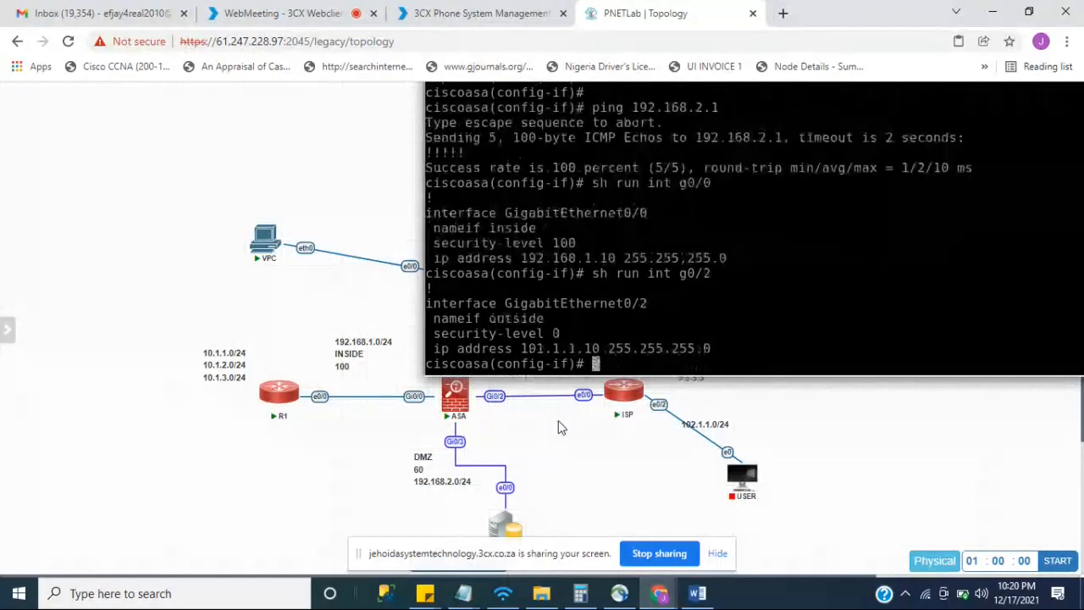
Try to bring up the ISP router's console, and reload the topology page.
left_click(628, 390)
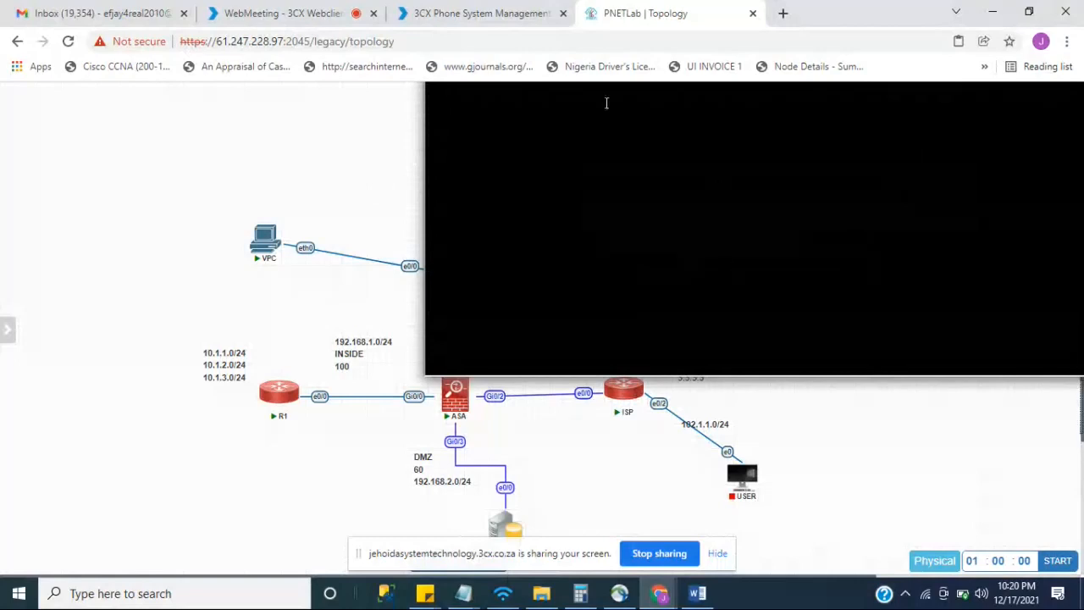
left_click(368, 95)
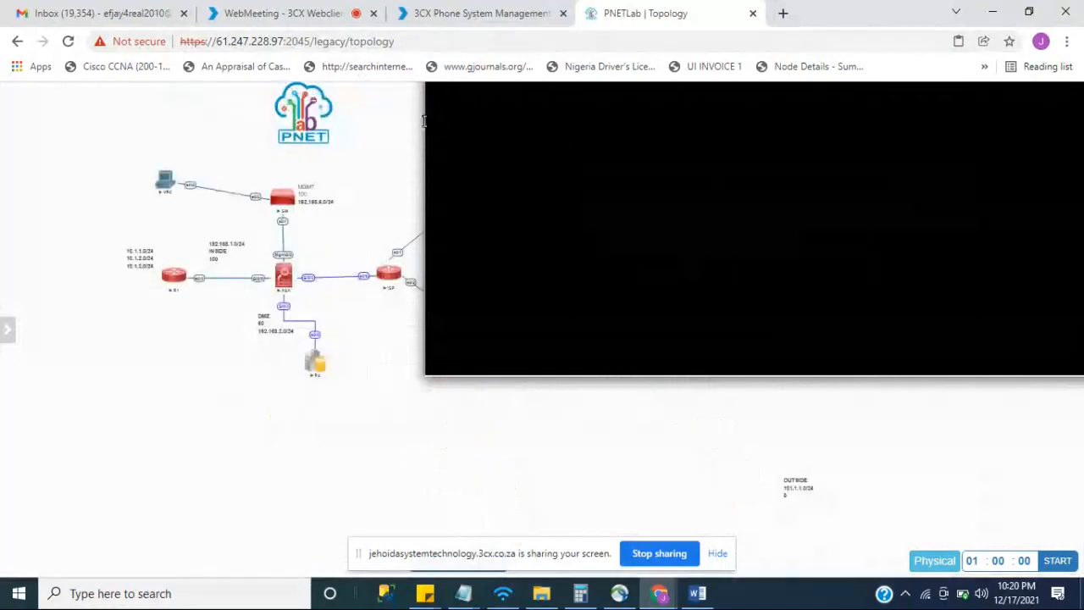
key("ctrl+a")
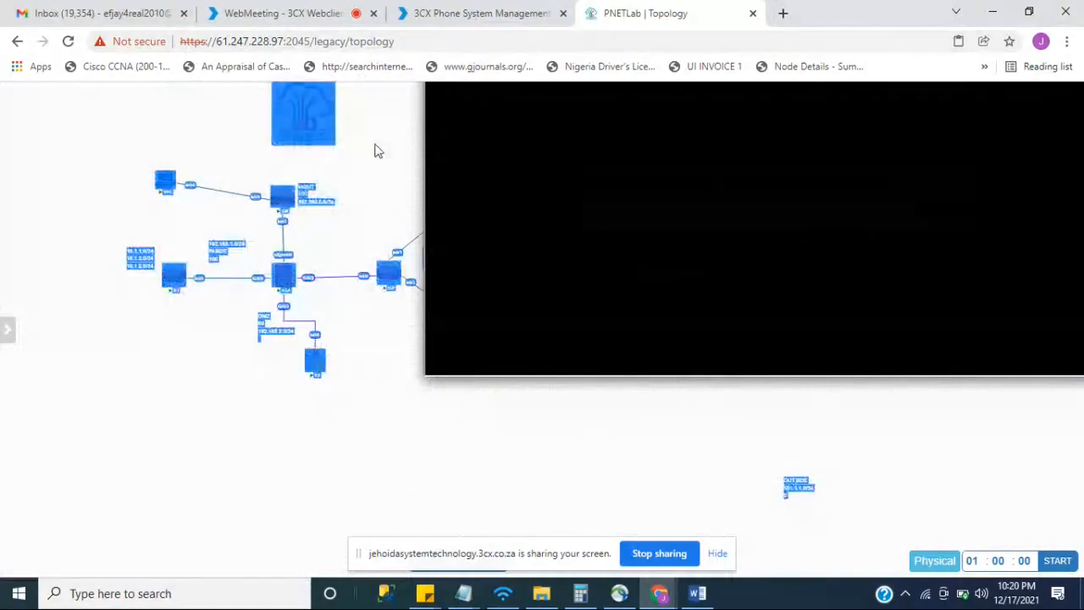
left_click(454, 204)
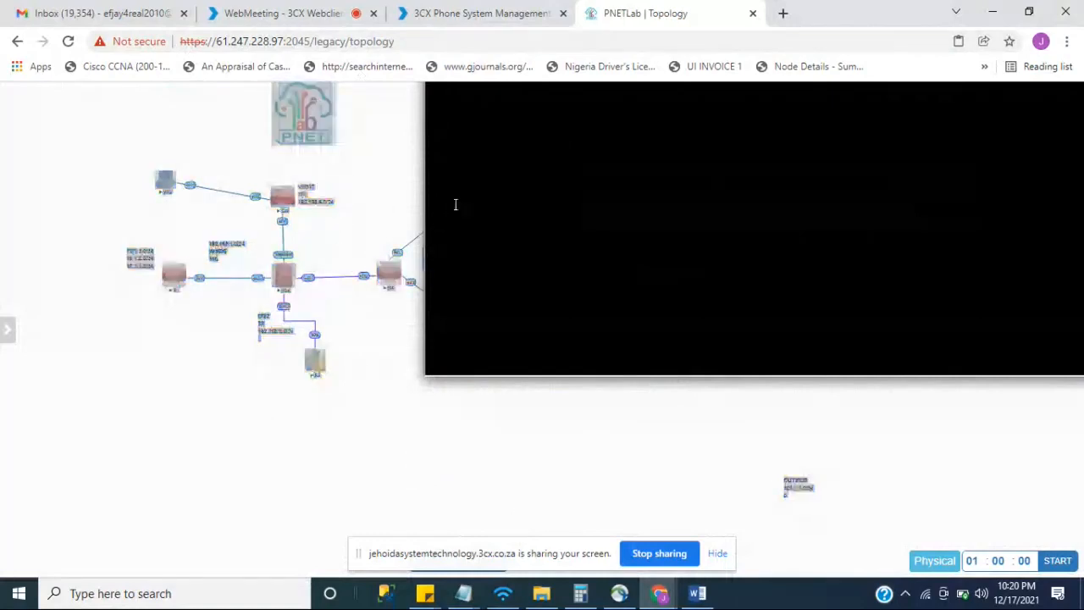
left_click(559, 279)
left_click_drag(560, 279, 560, 286)
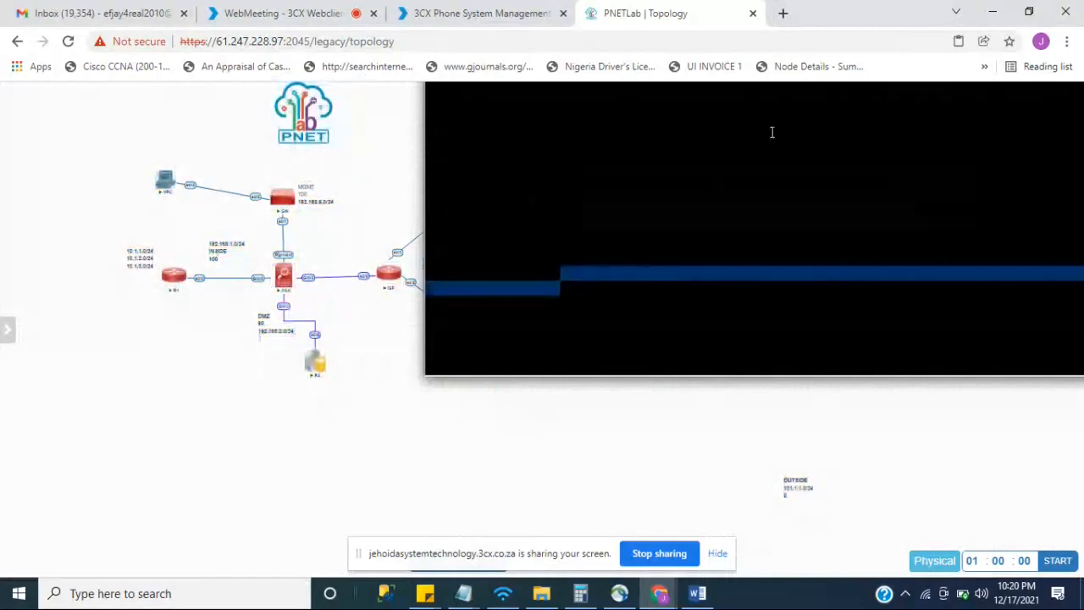
left_click_drag(742, 137, 728, 138)
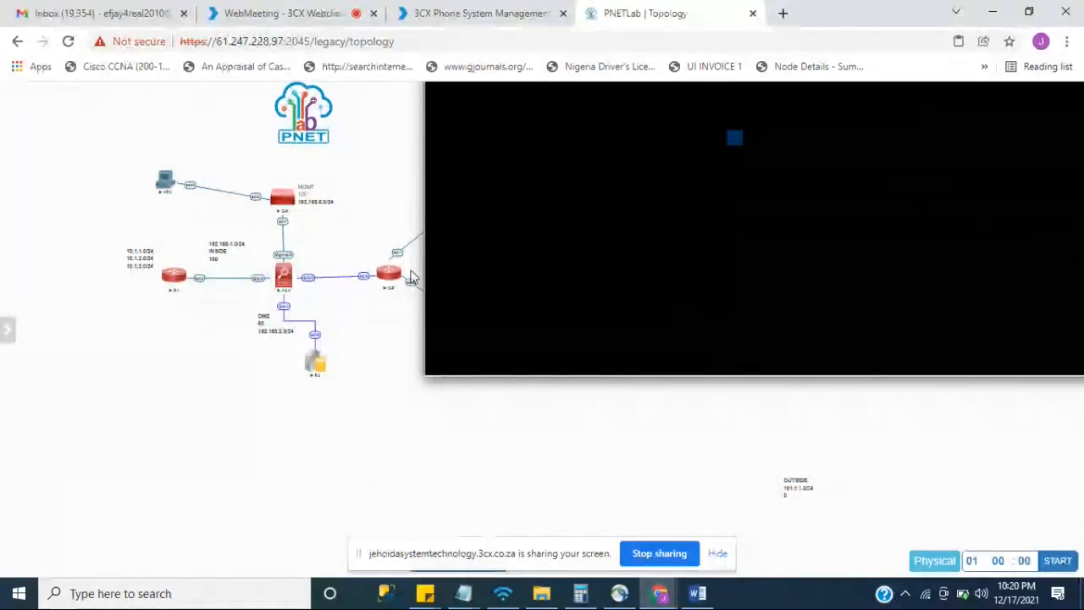
mouse_move(387, 278)
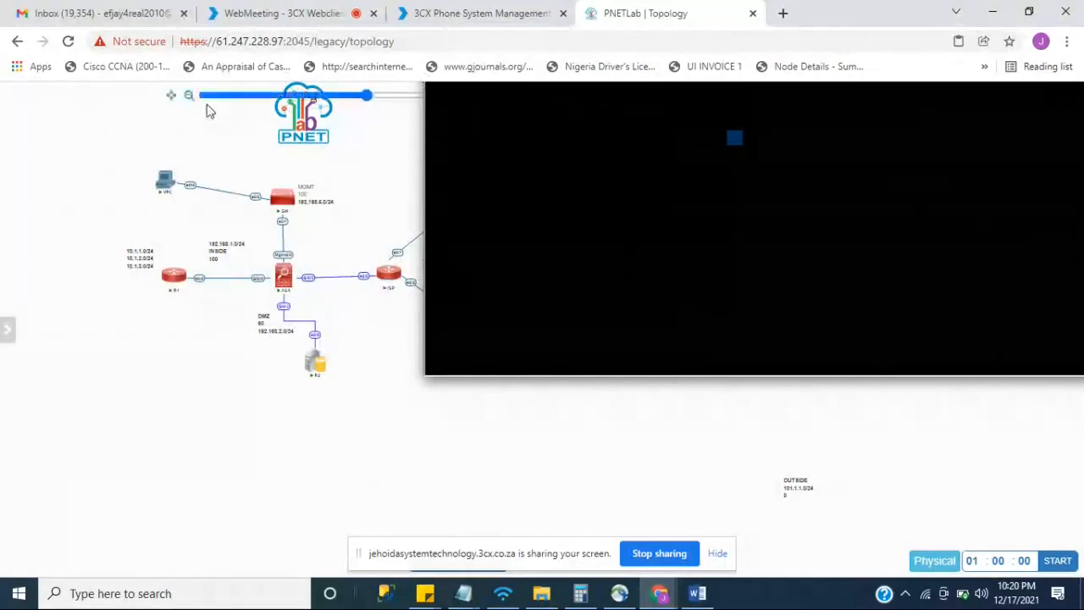
left_click(68, 43)
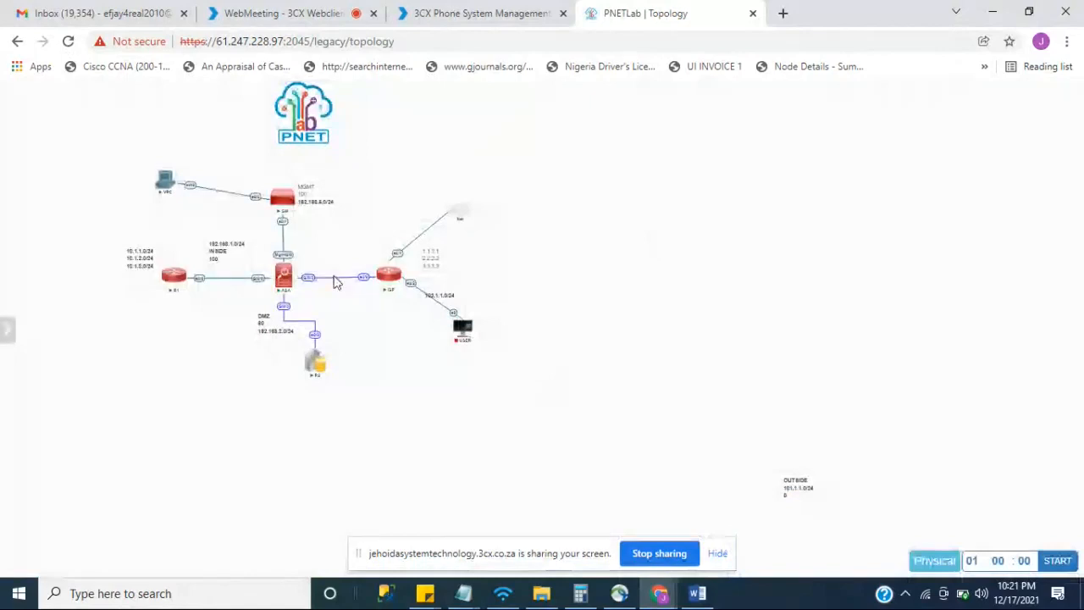
Open the ISP router's console, enlarge the topology, and move the terminal window clear of the ISP node.
left_click(388, 273)
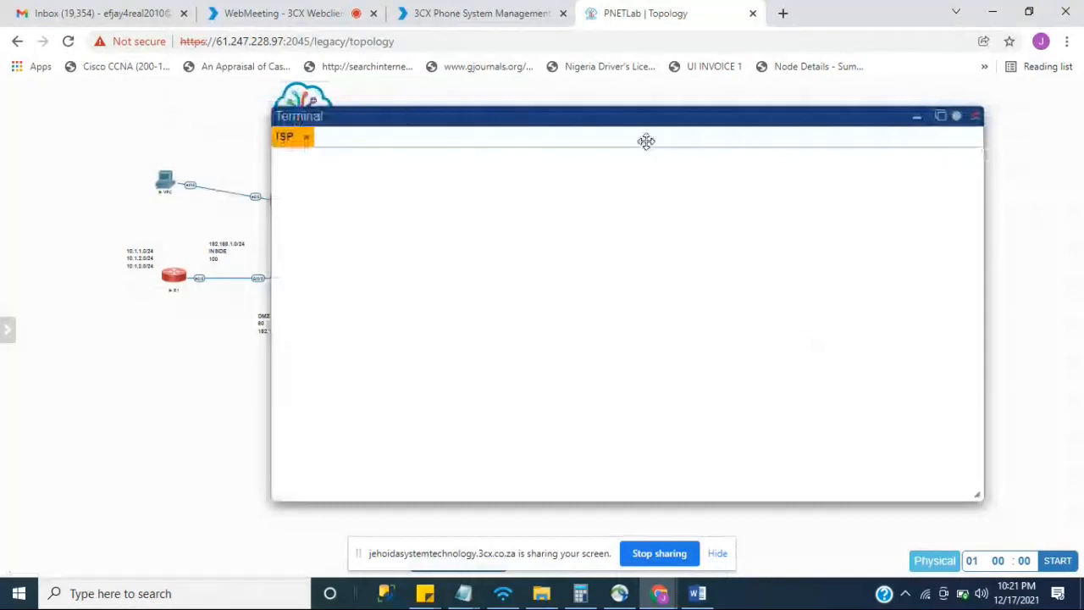
left_click_drag(493, 116, 741, 142)
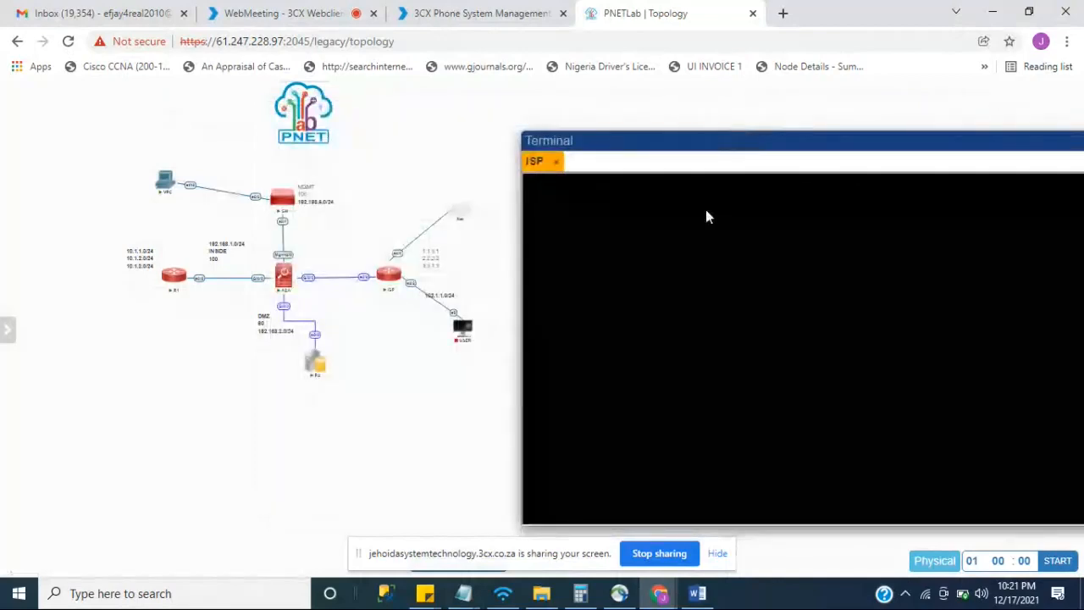
mouse_move(418, 106)
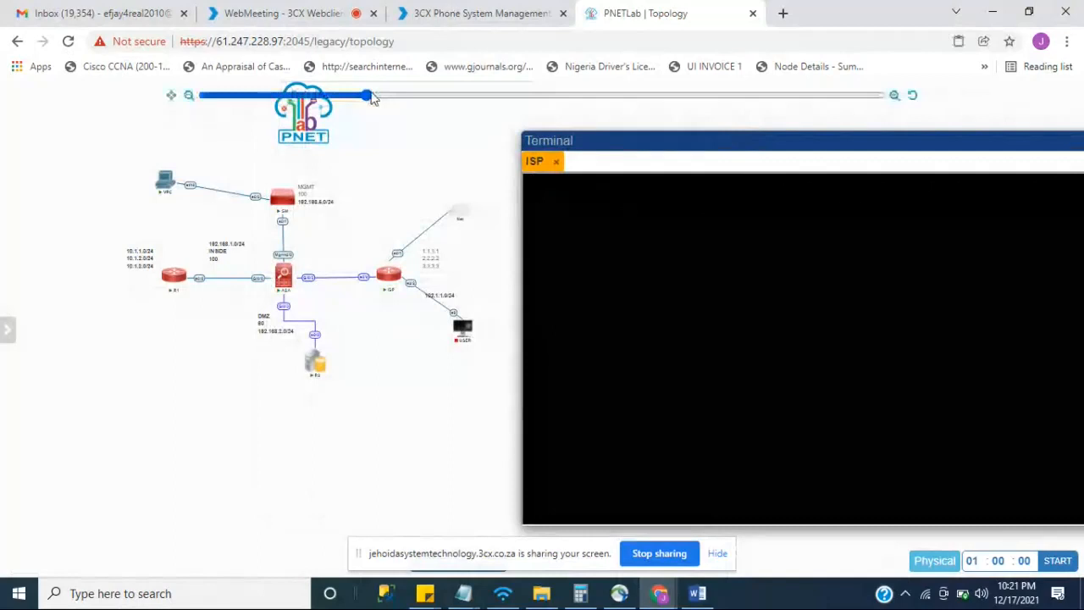
left_click_drag(373, 98, 445, 99)
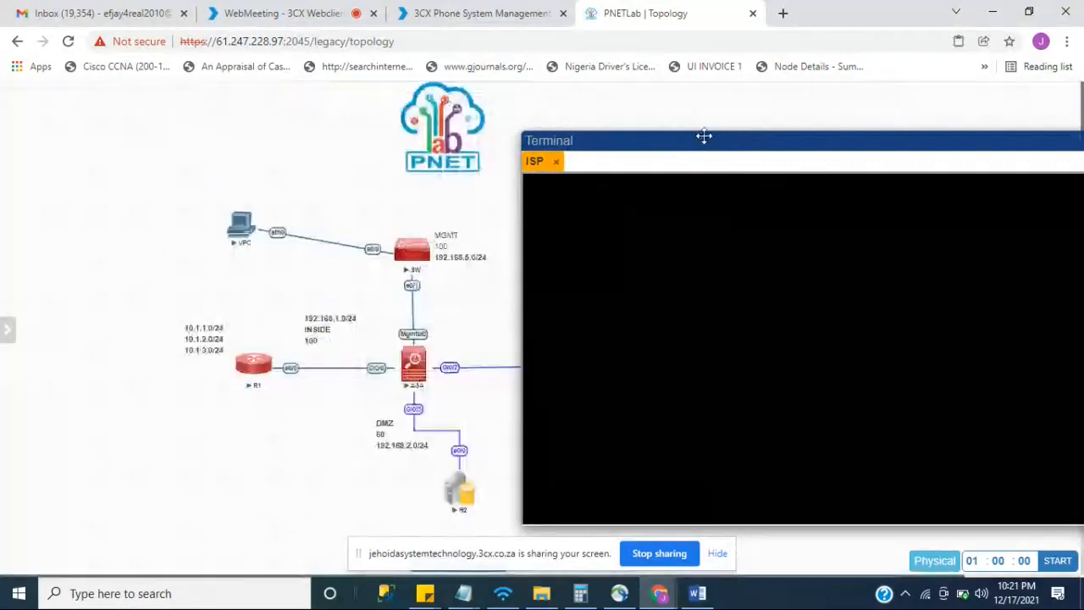
left_click_drag(704, 135, 866, 135)
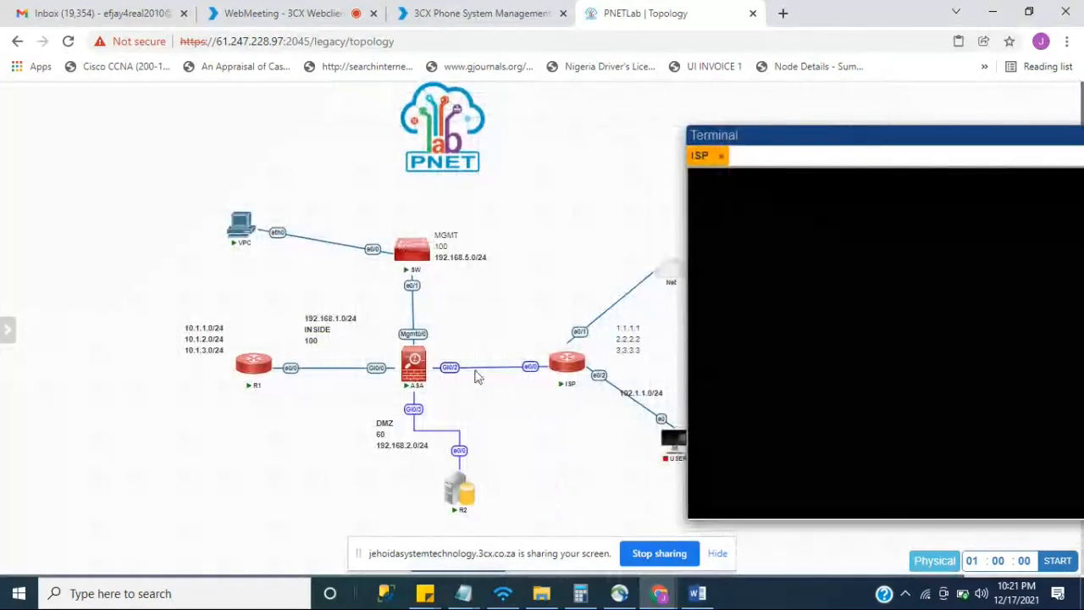
Open the ASA and R1 consoles alongside ISP and bring up R1's command prompt.
left_click(412, 366)
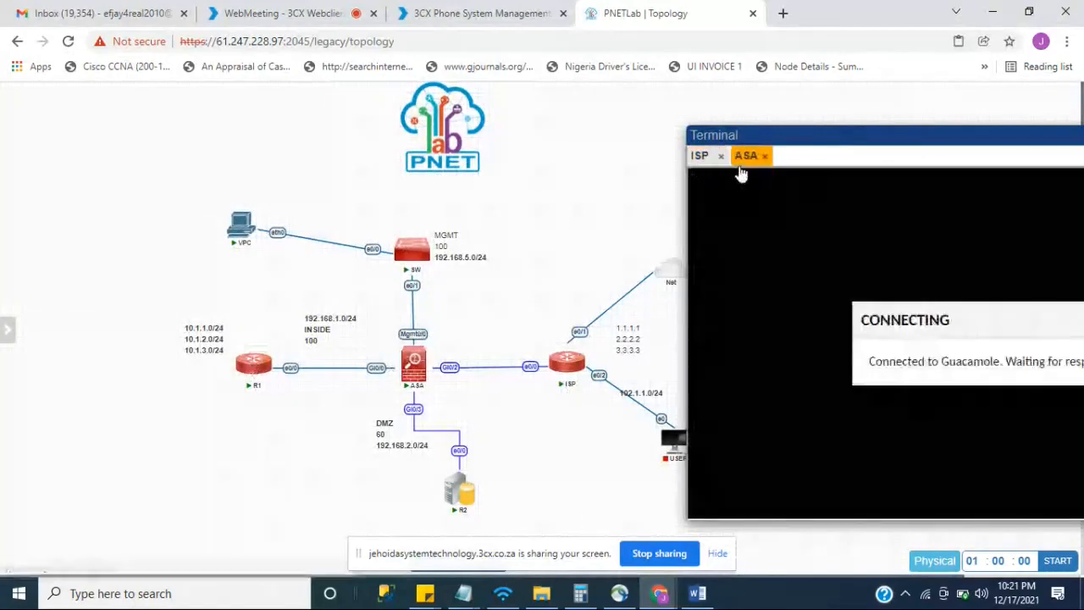
left_click(704, 159)
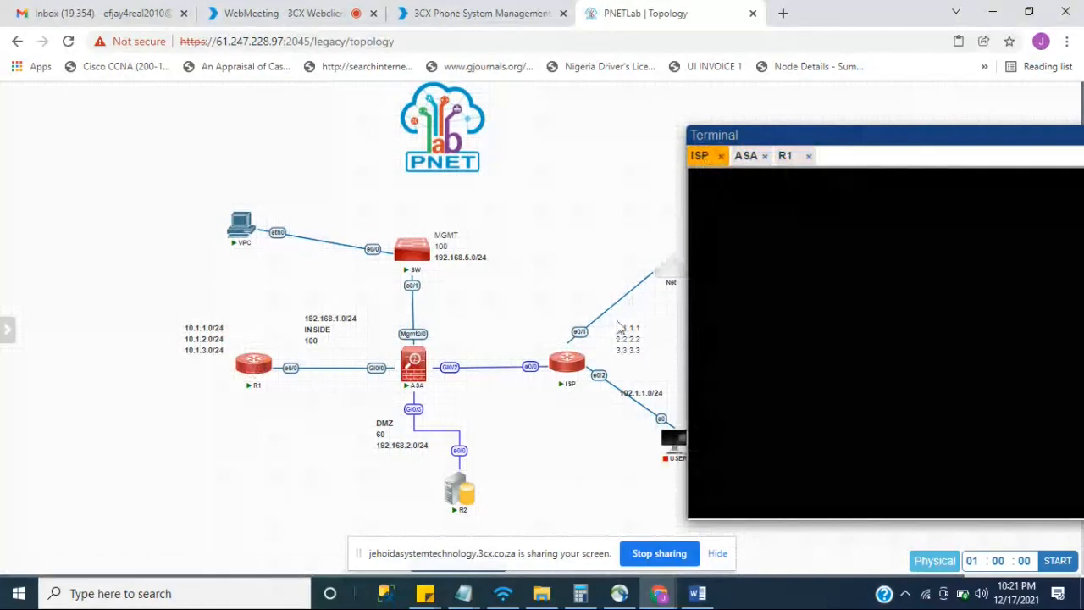
left_click(748, 159)
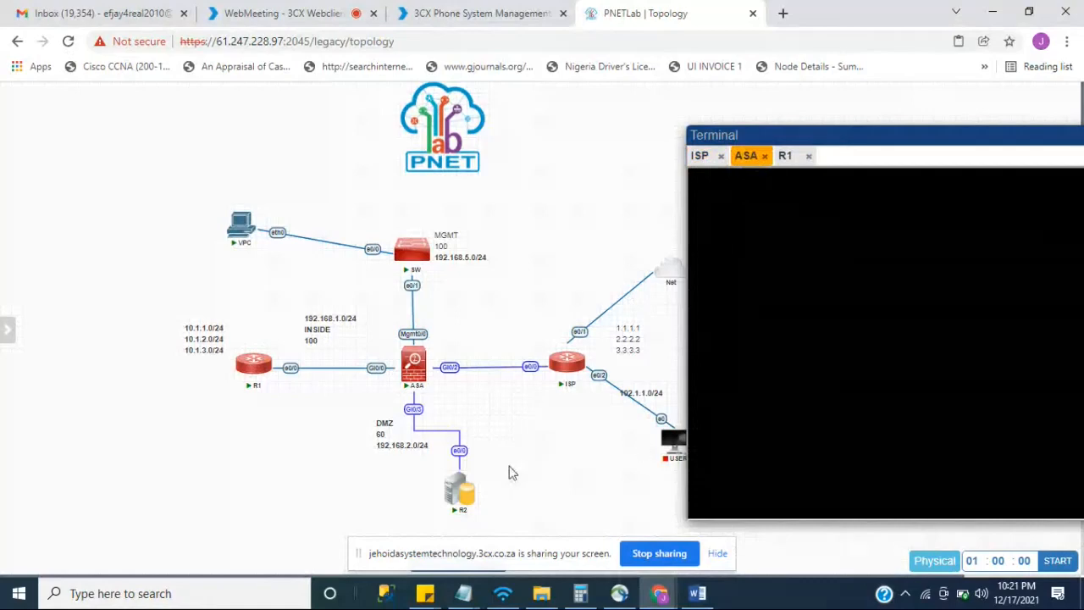
left_click(789, 163)
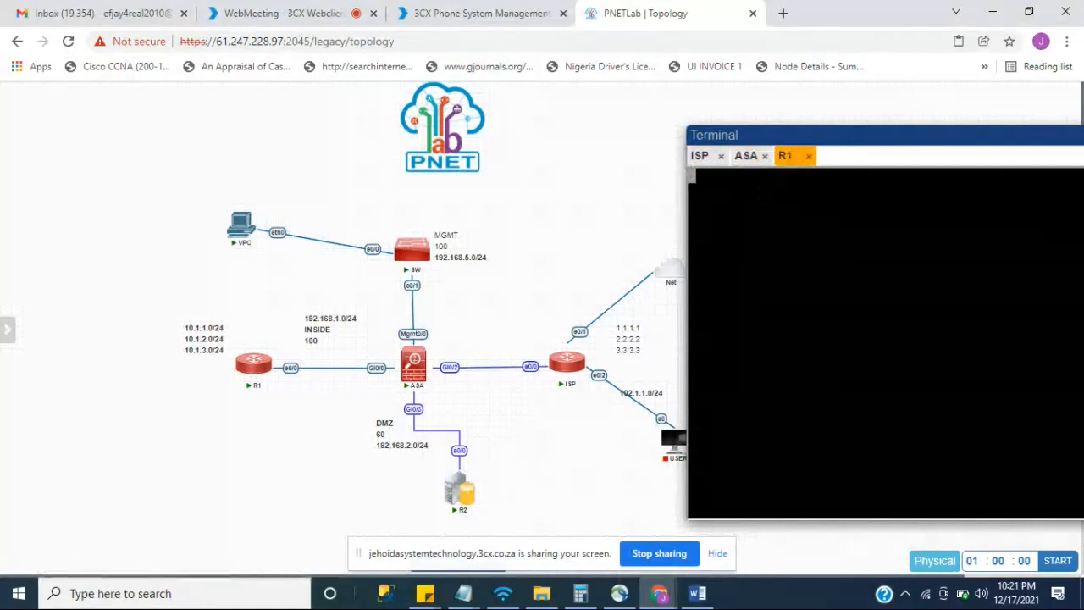
key("Return")
key("Return")
key("Return")
key("Return")
key("Return")
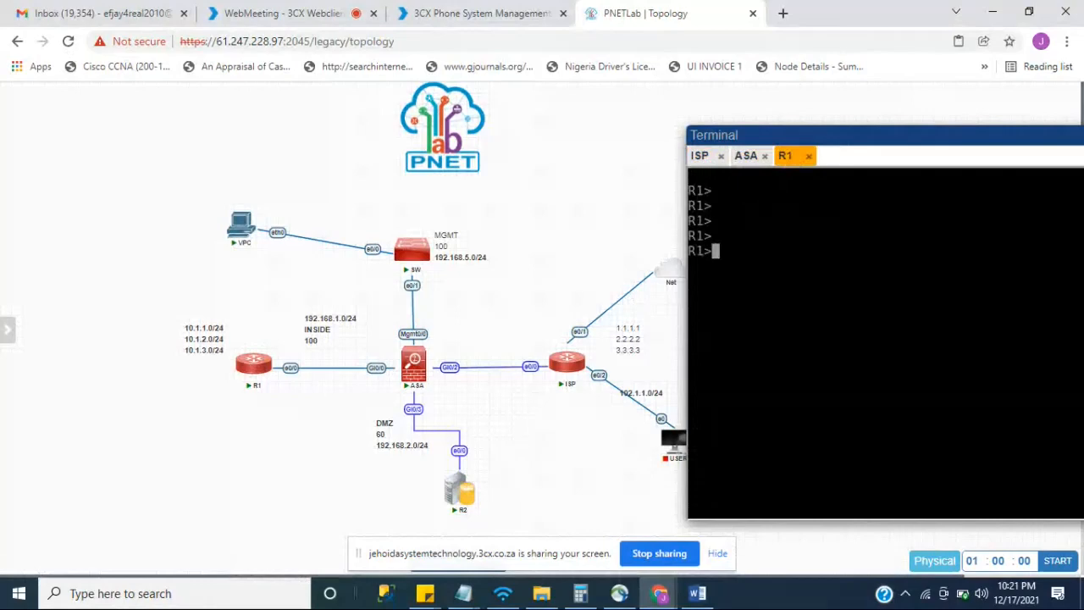
Close the ISP router's console session and reopen it from the topology.
left_click(742, 160)
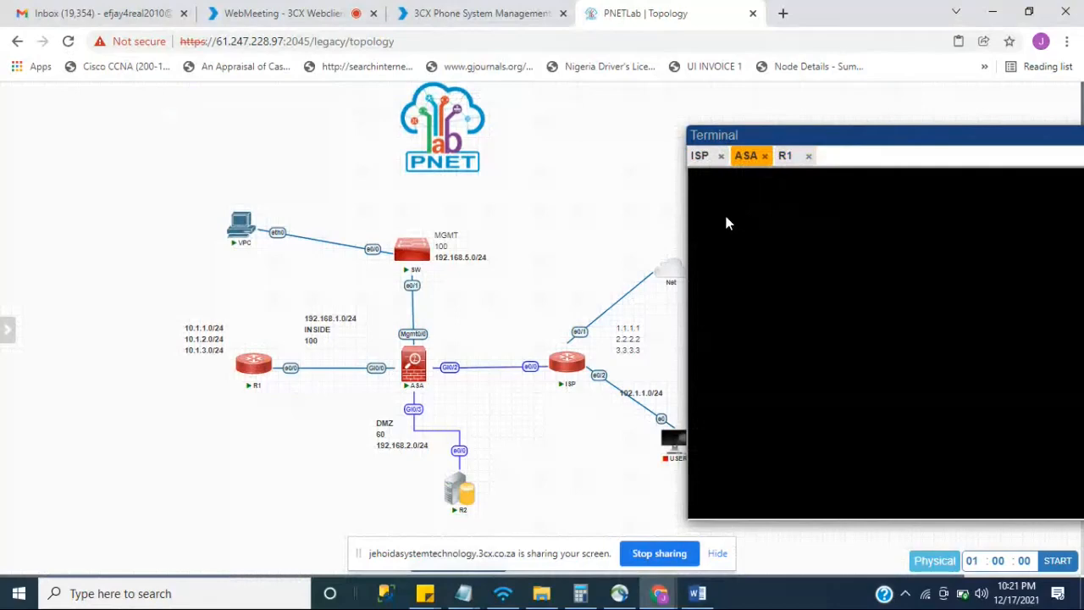
left_click(700, 157)
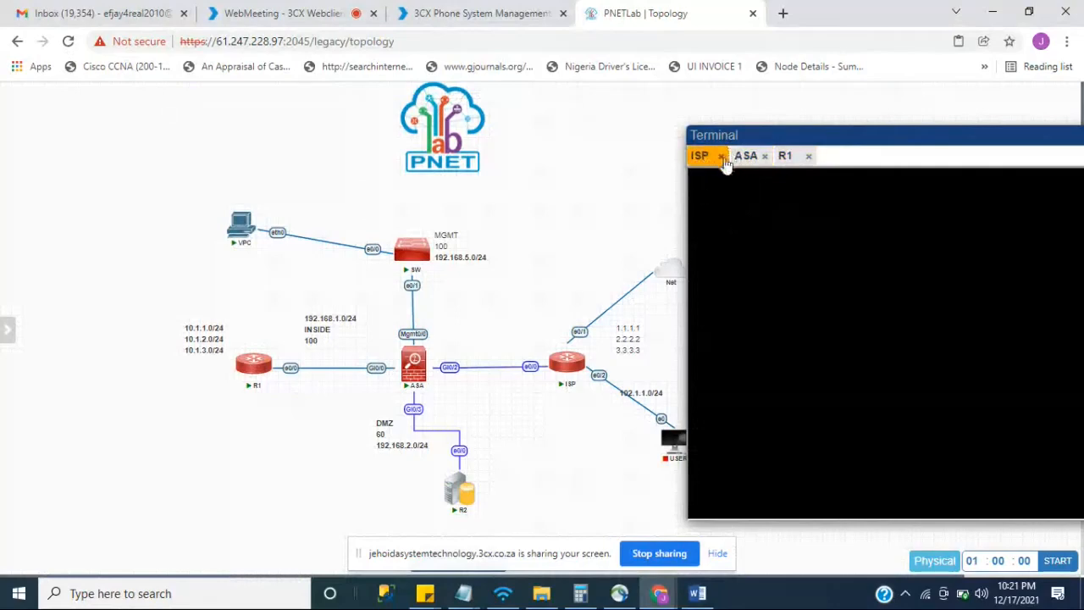
left_click(720, 155)
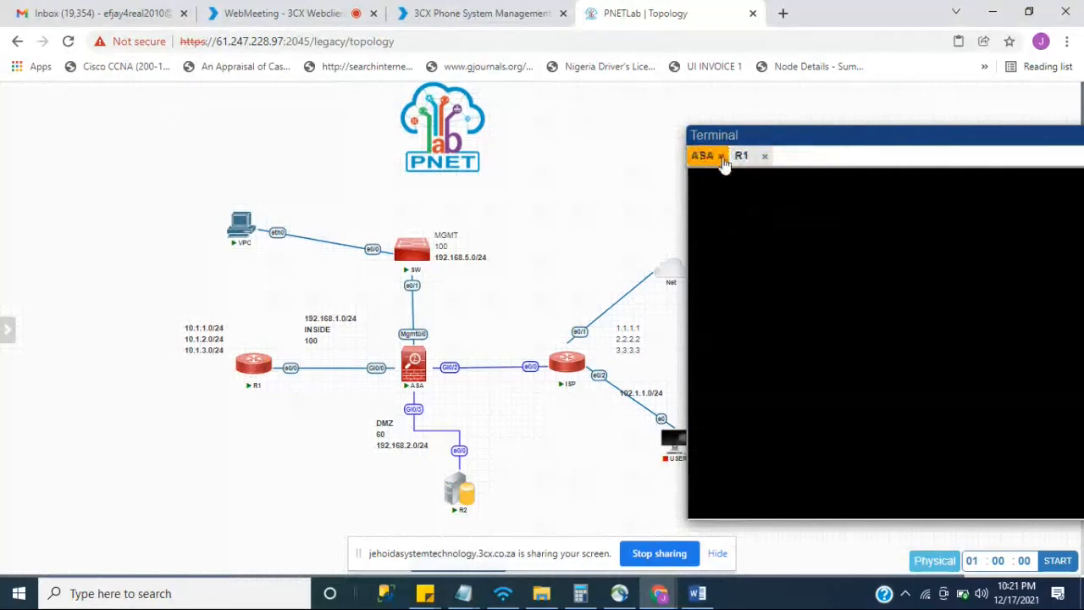
left_click(568, 365)
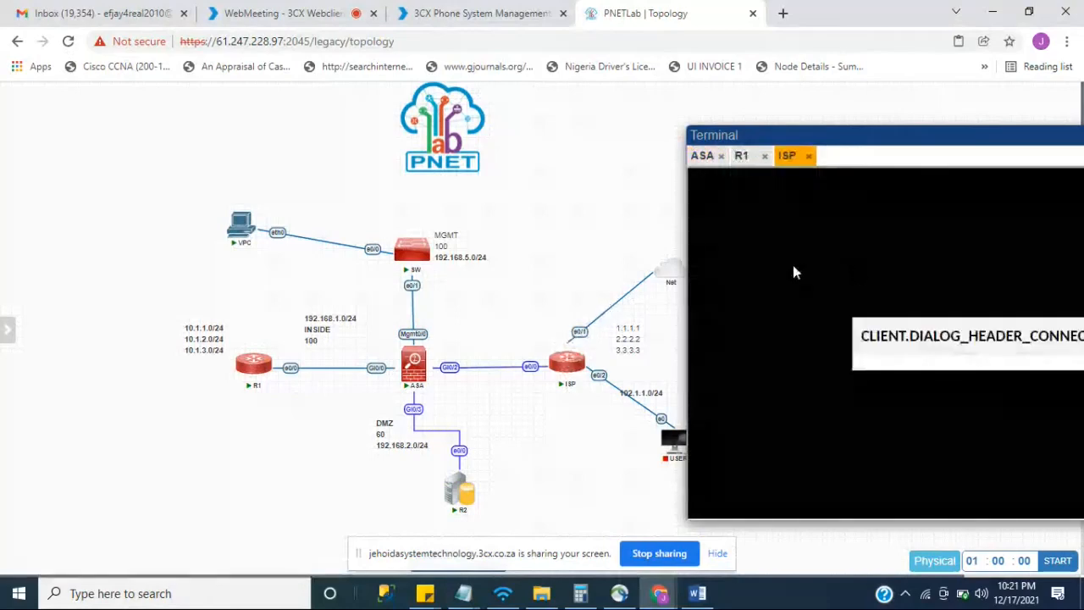
mouse_move(875, 134)
left_mouse_down()
mouse_move(839, 126)
mouse_move(876, 124)
left_mouse_up()
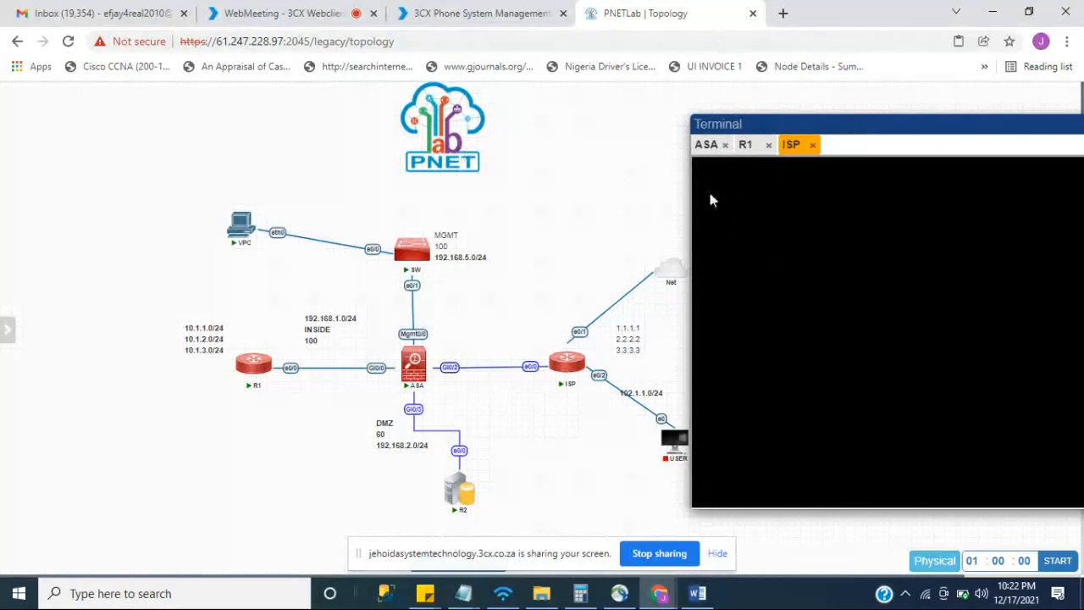
Enter privileged mode on R1 with en and page through its full running configuration with sh run.
left_click(745, 145)
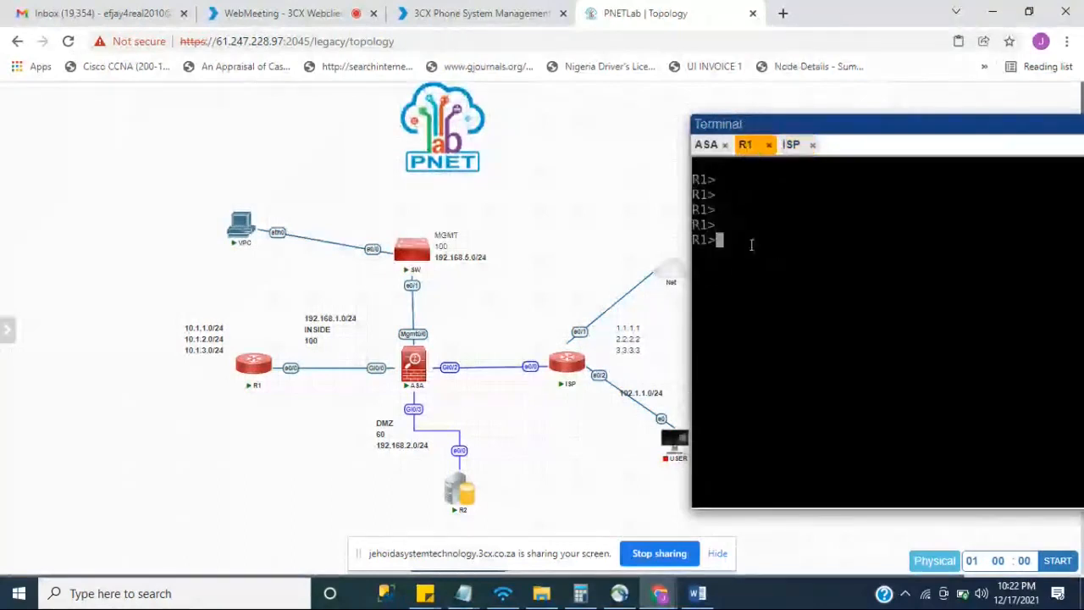
type("en")
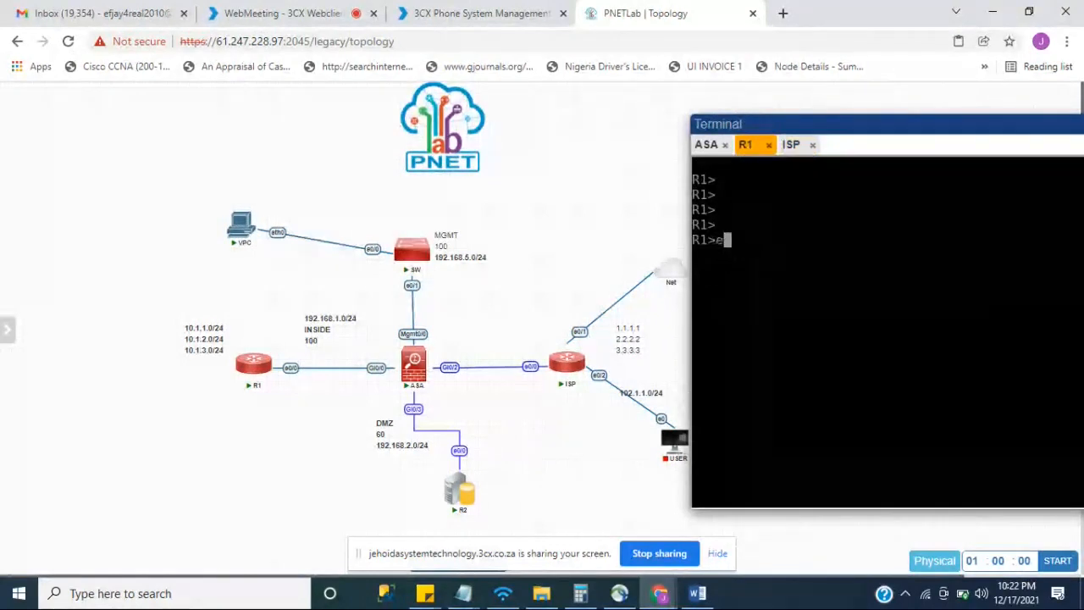
key("Return")
type("sh run")
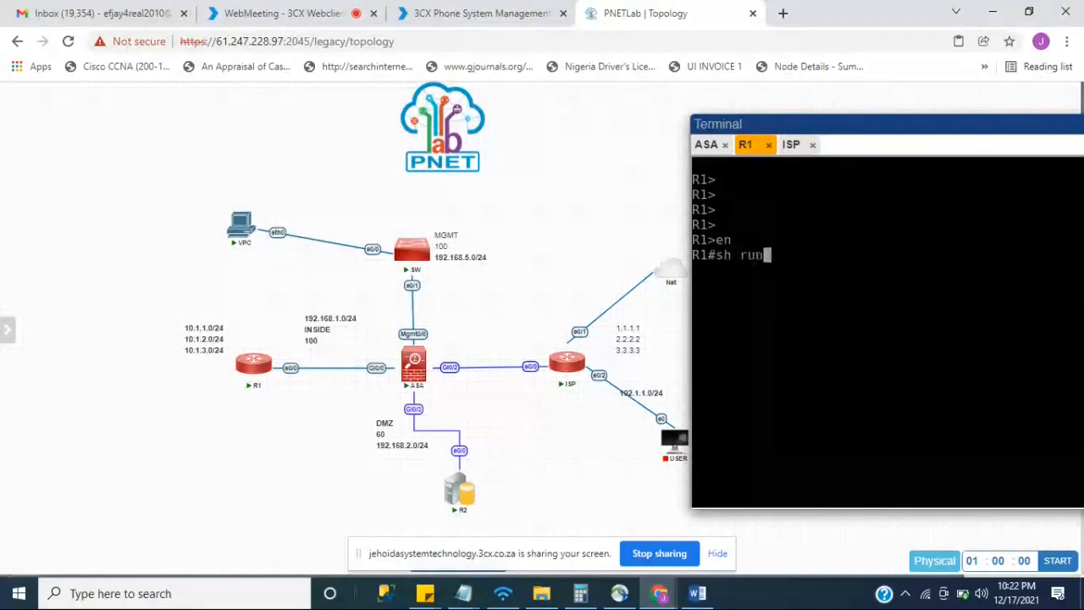
key("Return")
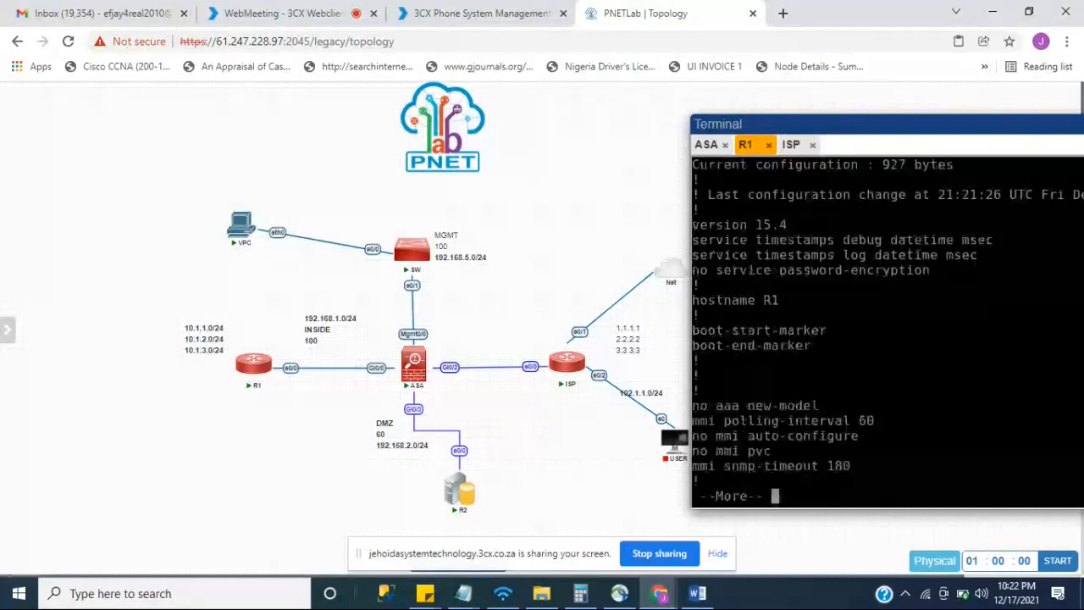
key("Return")
key("Return")
key("Return")
key("Return")
key("Return")
key("Return")
key("Return")
key("Return")
key("Return")
key("Return")
key("Return")
key("Return")
key("Return")
key("Return")
key("Return")
key("Return")
key("Return")
key("Return")
key("Return")
key("Return")
key("Return")
key("Return")
key("Return")
key("Return")
key("Return")
key("Return")
key("Return")
key("Return")
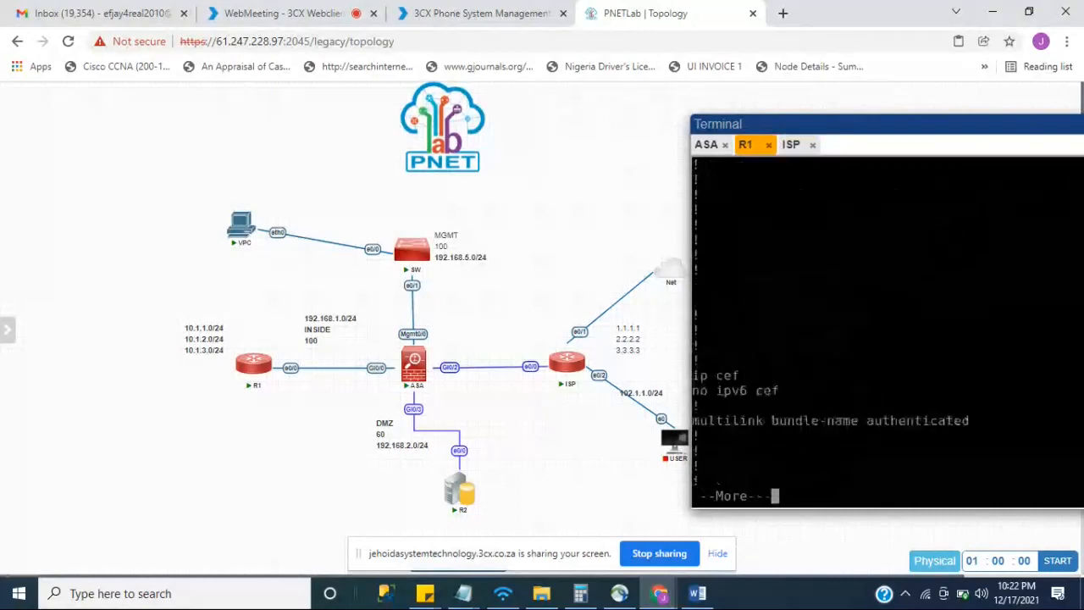
key("Return")
key("Return")
key("Return")
key("Return")
key("Return")
key("Return")
key("Return")
key("Return")
key("Return")
key("Return")
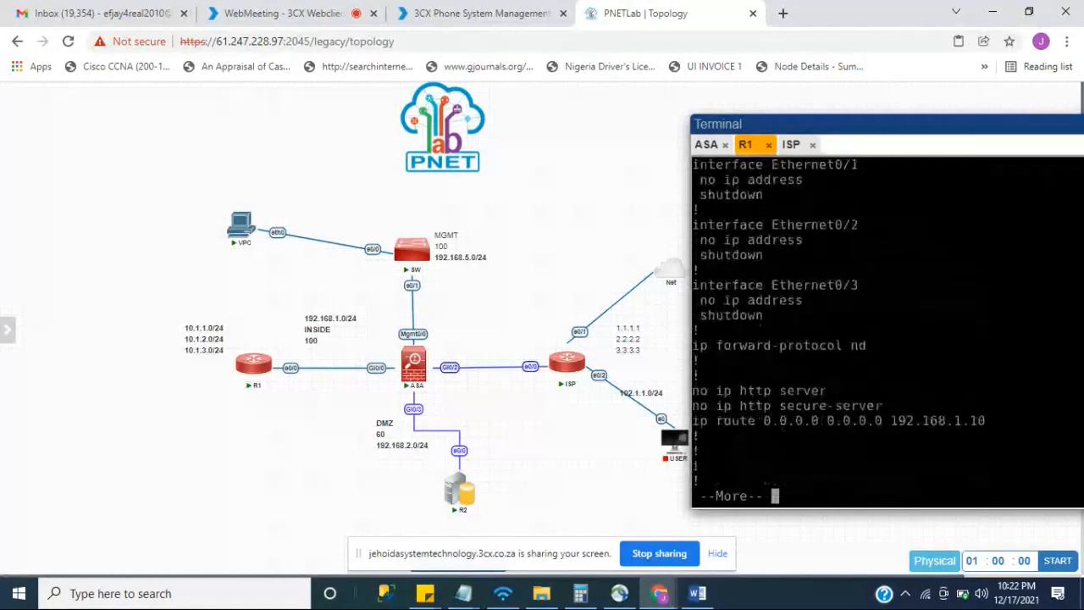
key("space")
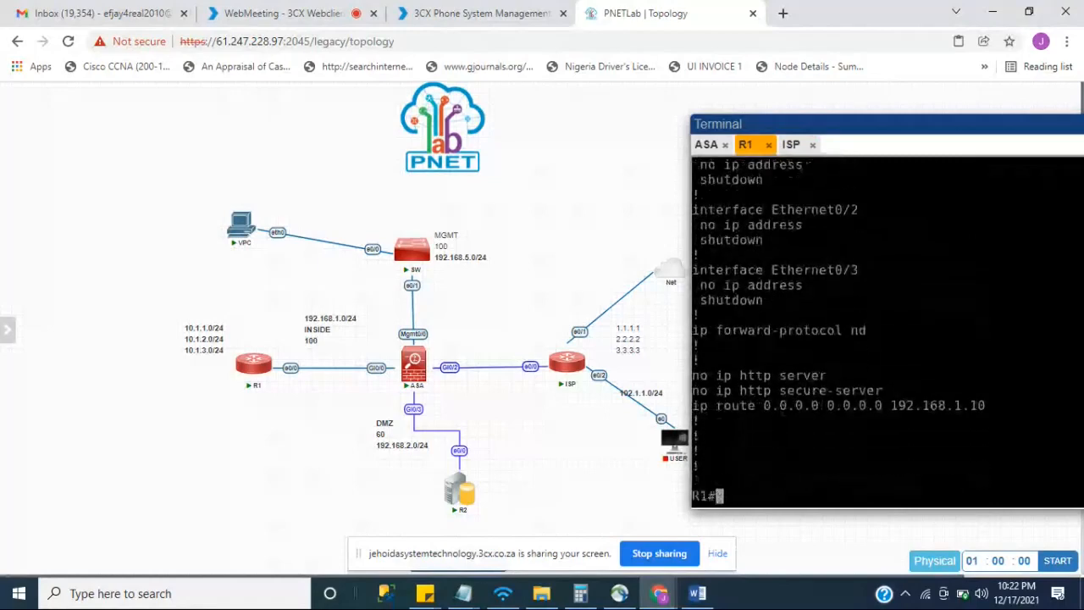
Close the ISP router's console session and stop the ISP node.
left_click(707, 145)
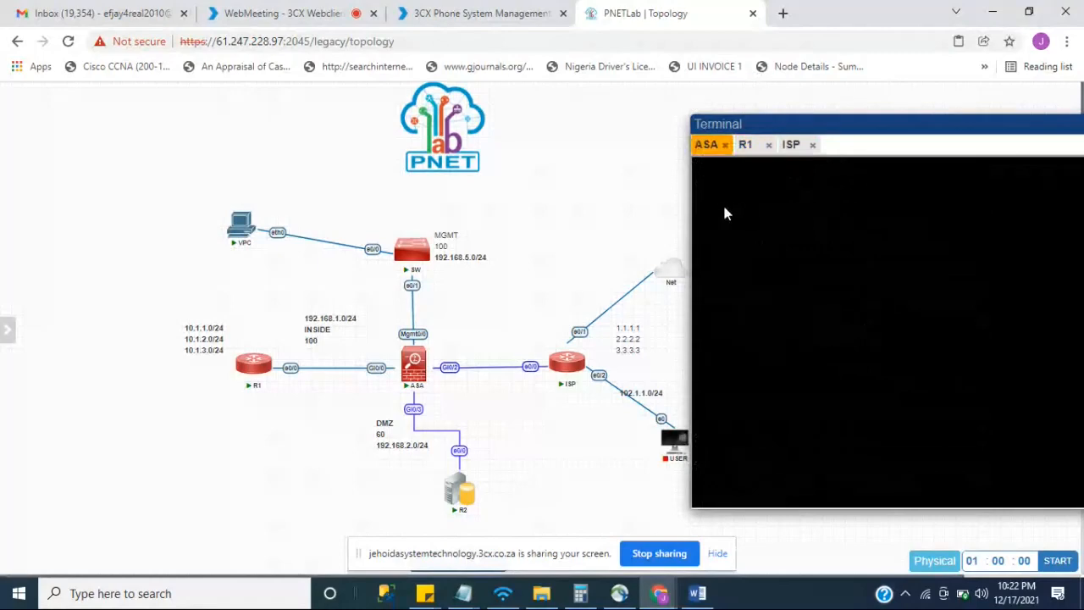
left_click(793, 145)
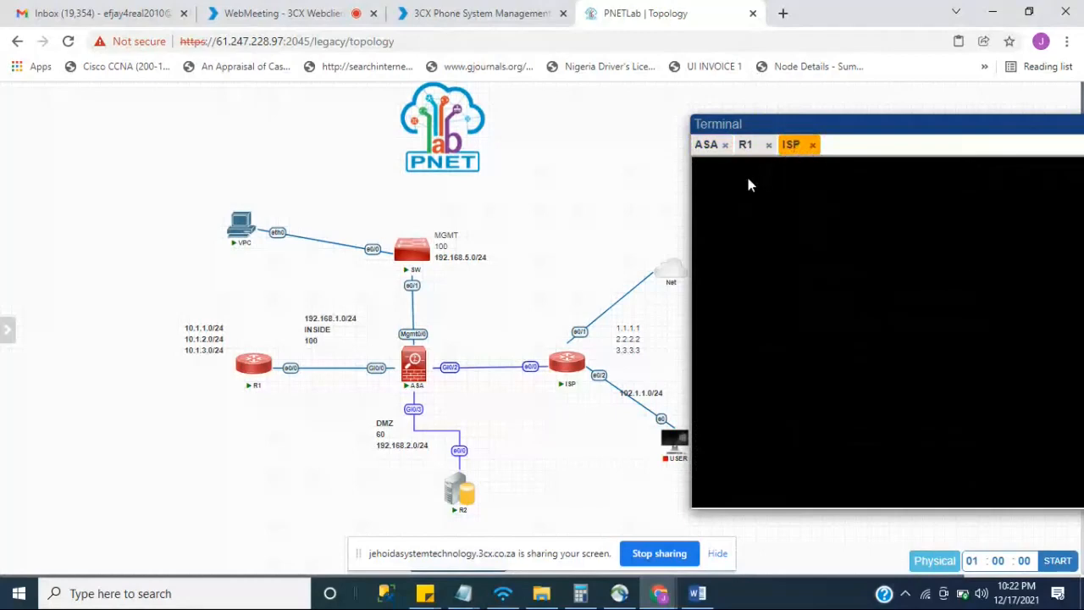
left_click(812, 145)
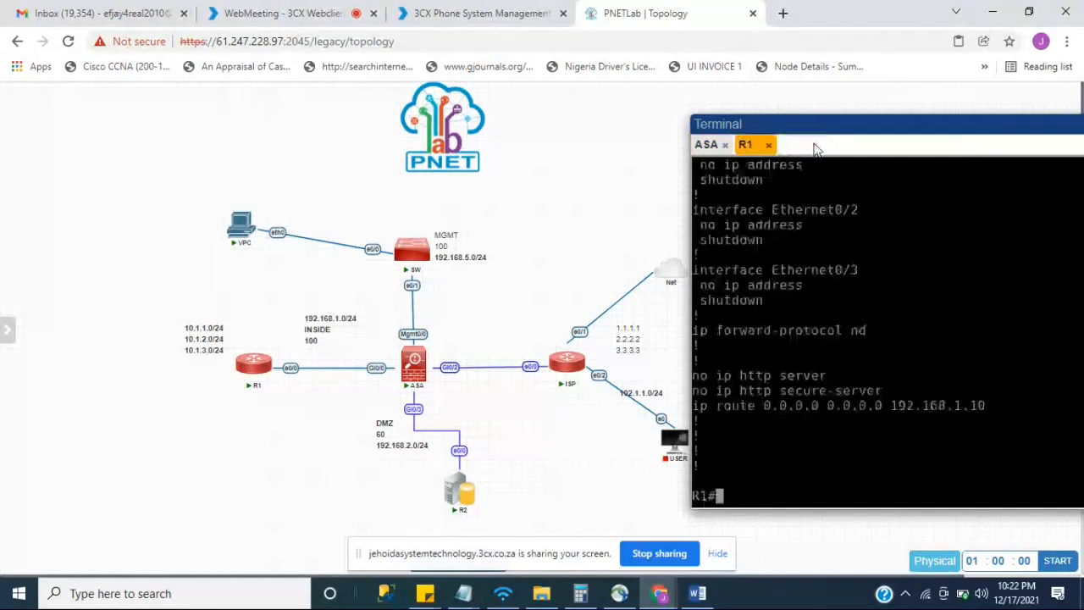
right_click(560, 362)
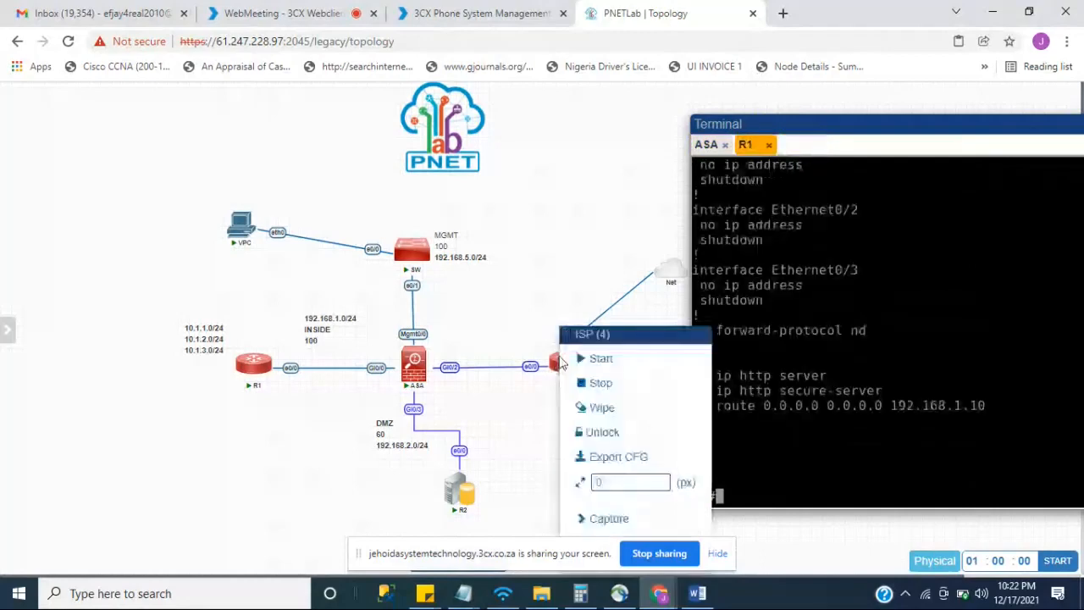
left_click(597, 383)
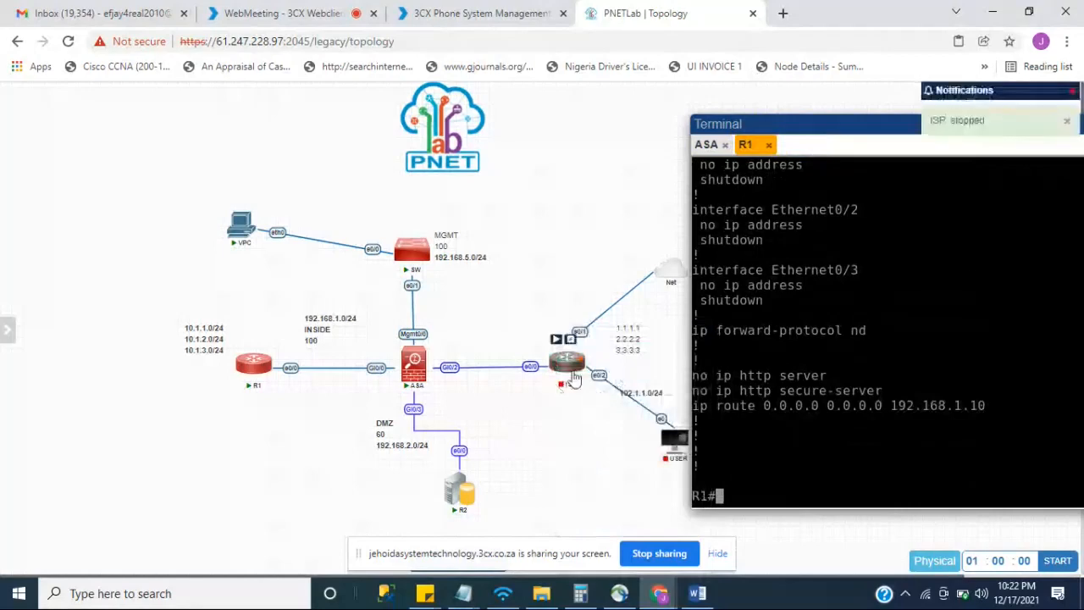
Start the ISP node in the topology and open its console session alongside ASA and R1.
right_click(569, 361)
left_click(609, 335)
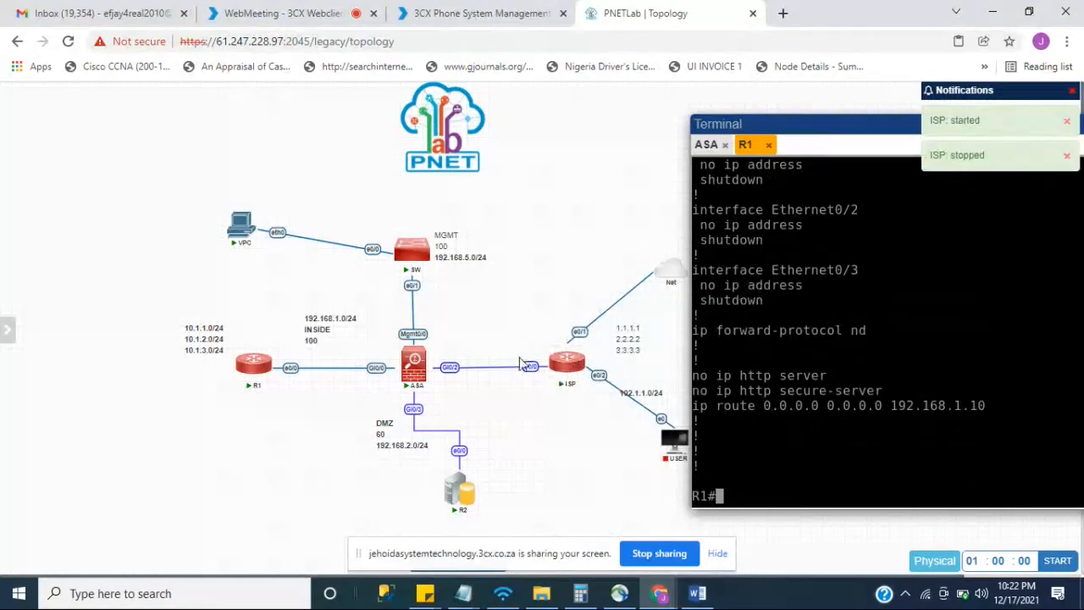
left_click(565, 364)
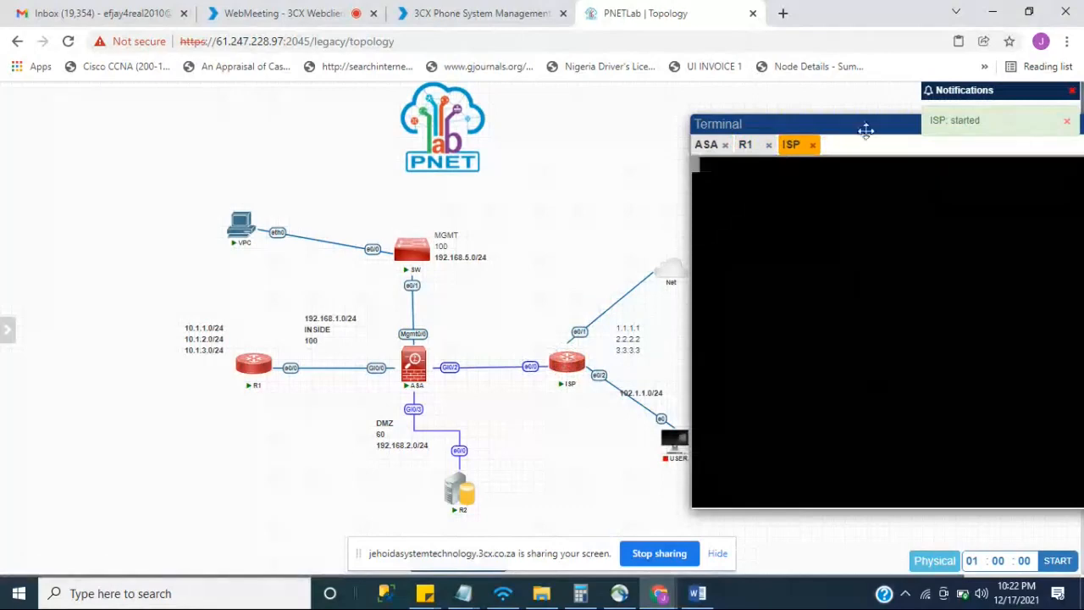
left_click_drag(865, 131, 830, 138)
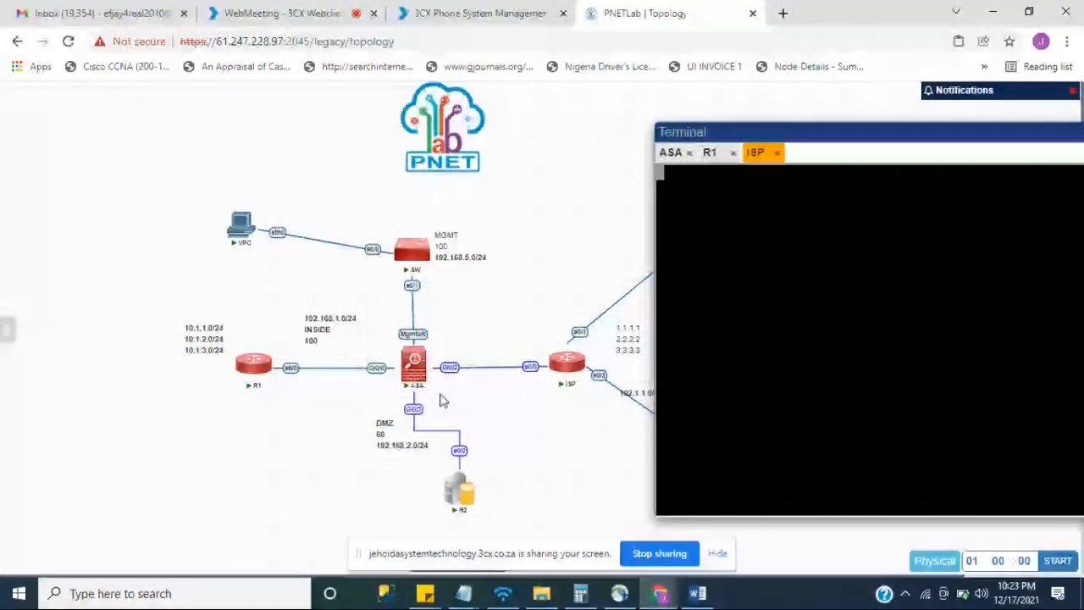
left_click(710, 154)
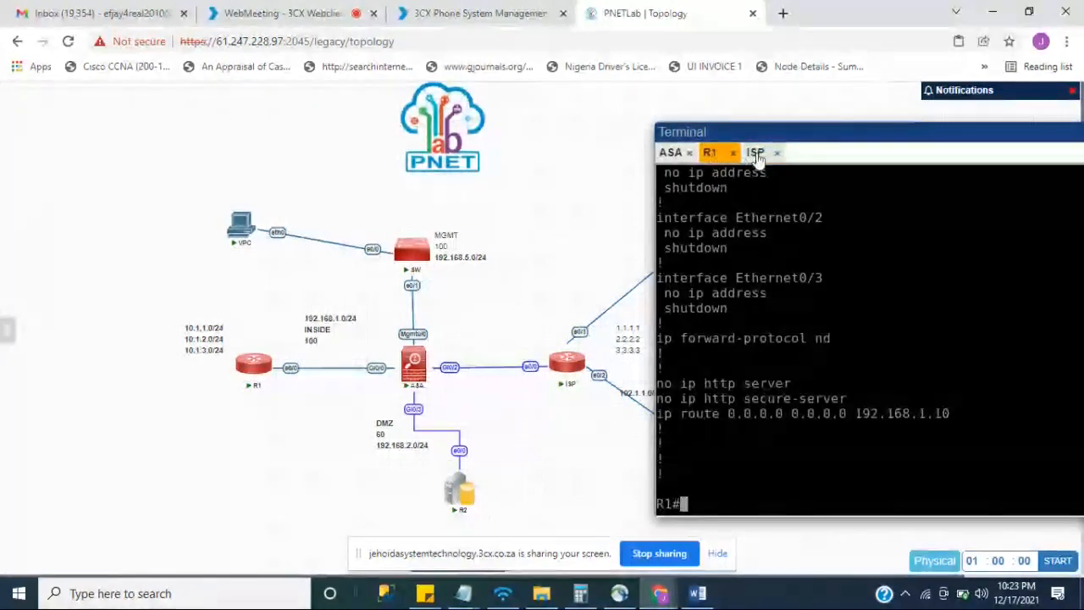
left_click(756, 154)
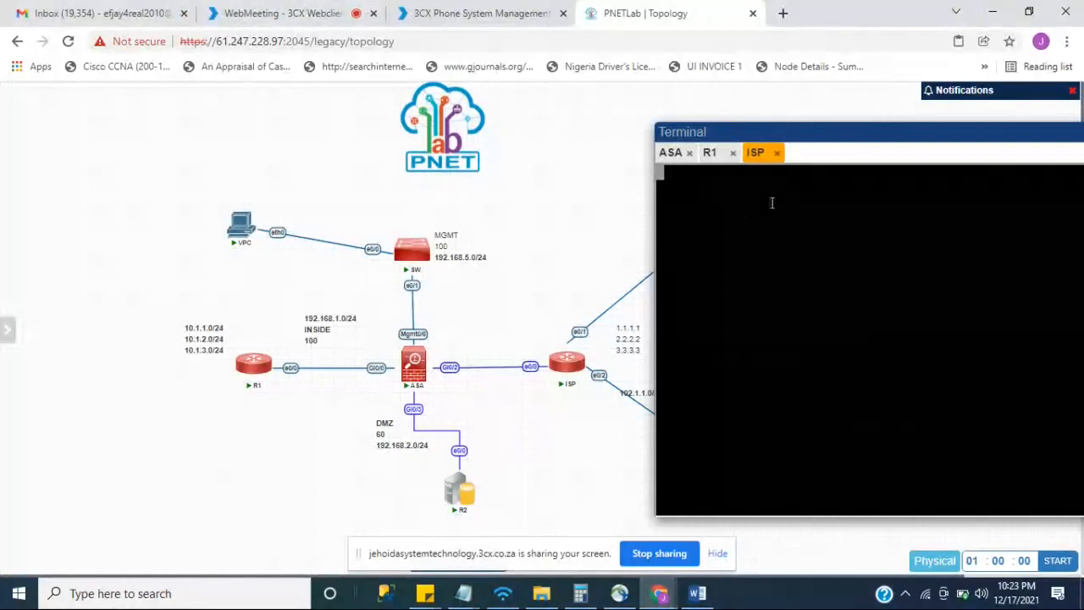
Check the lab's system status list of all nodes, and close it.
mouse_move(3, 132)
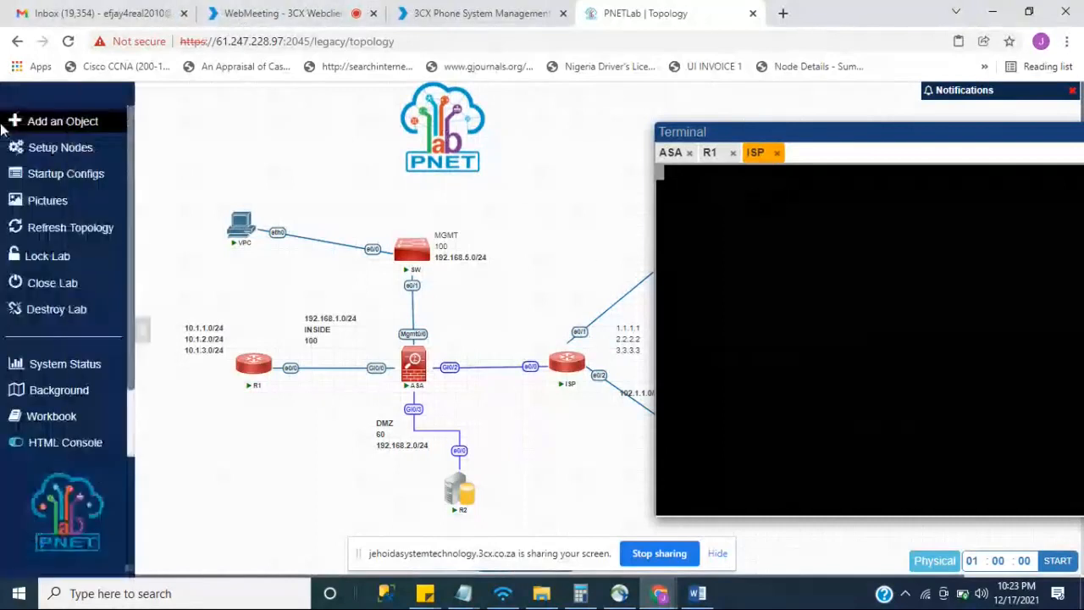
left_click(45, 363)
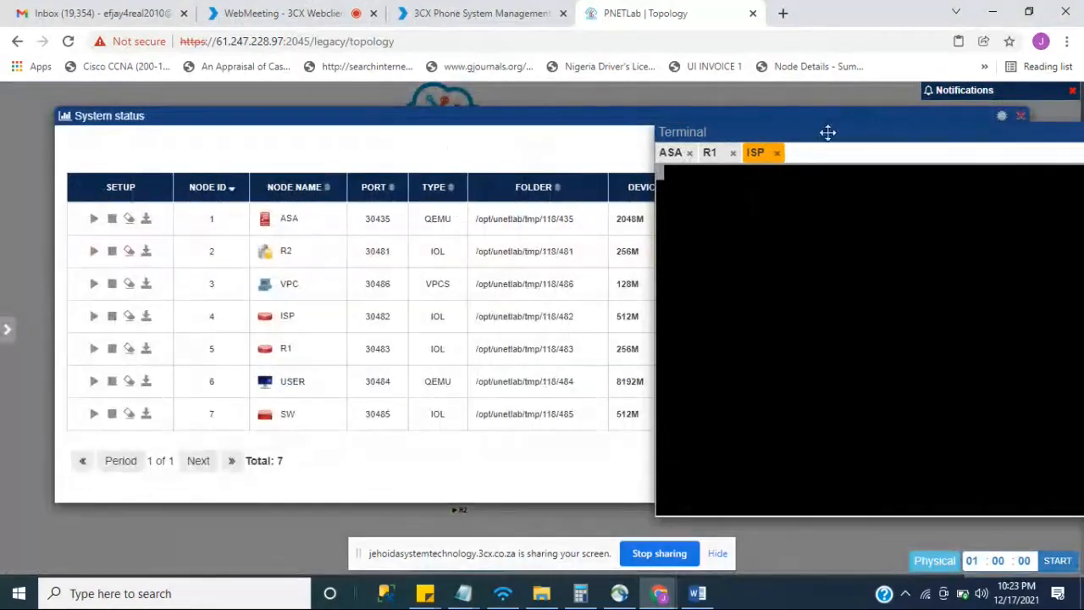
left_click_drag(832, 129, 659, 204)
left_click(1020, 116)
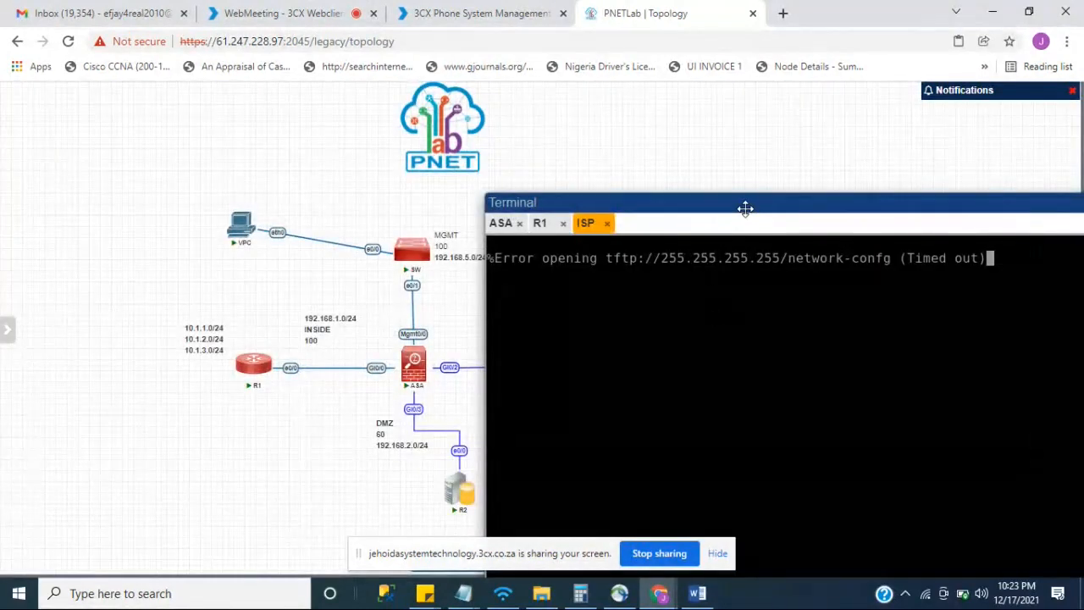
Answer no to the initial configuration dialog on the ISP router's console.
left_click_drag(751, 203, 743, 132)
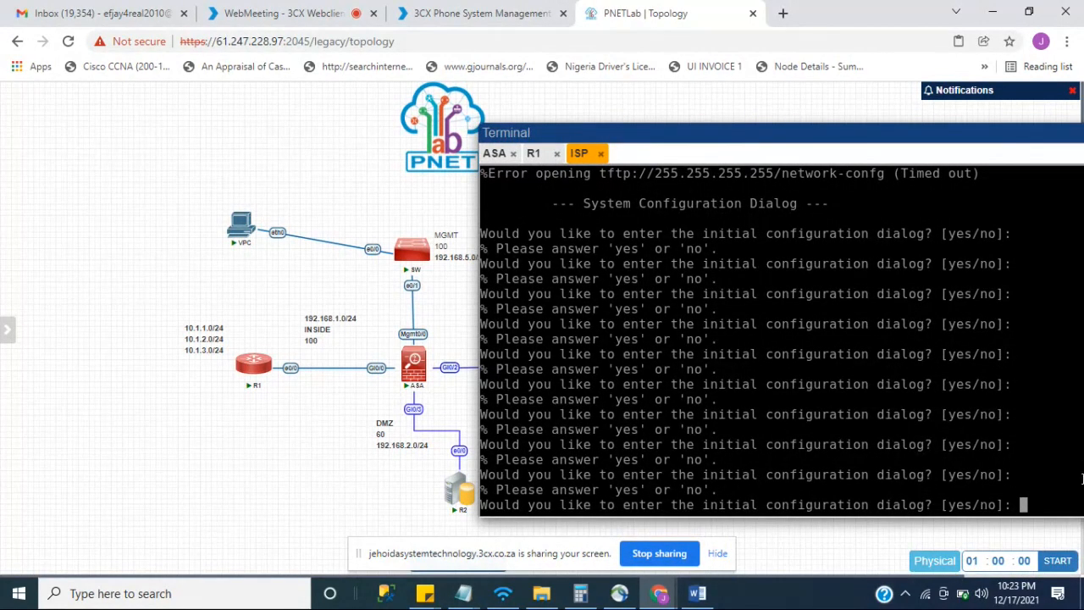
type("n")
Close the blank ASA console session and reopen it from the topology.
left_click(494, 154)
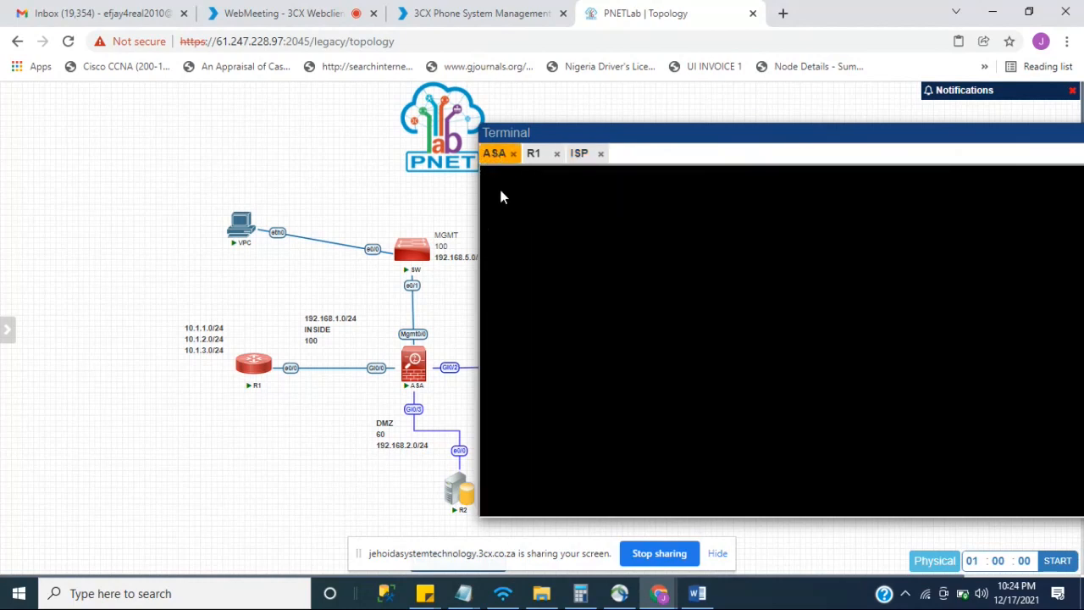
left_click(513, 153)
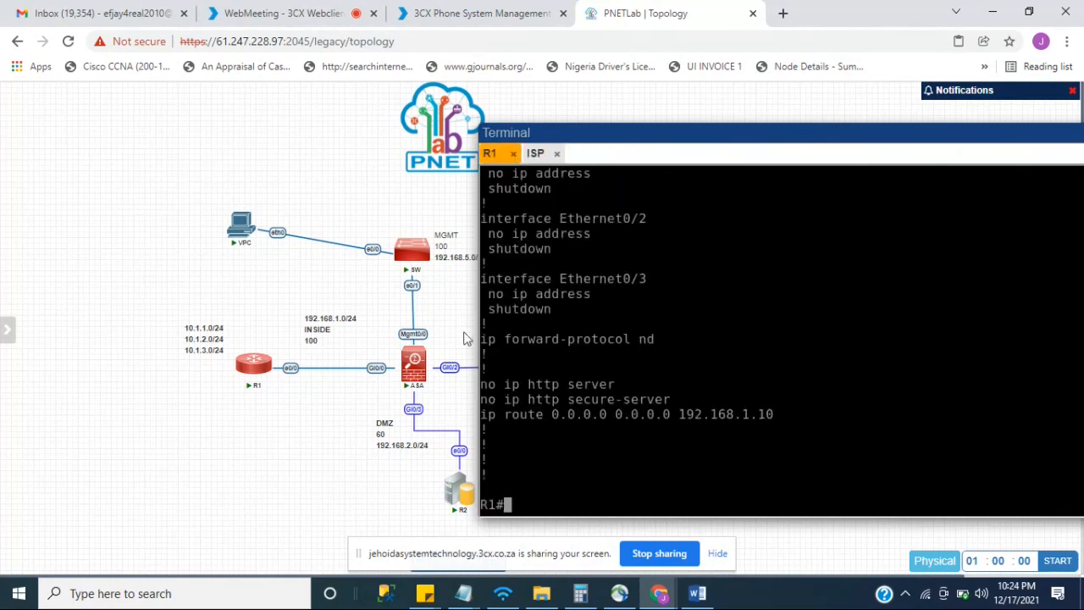
left_click(414, 366)
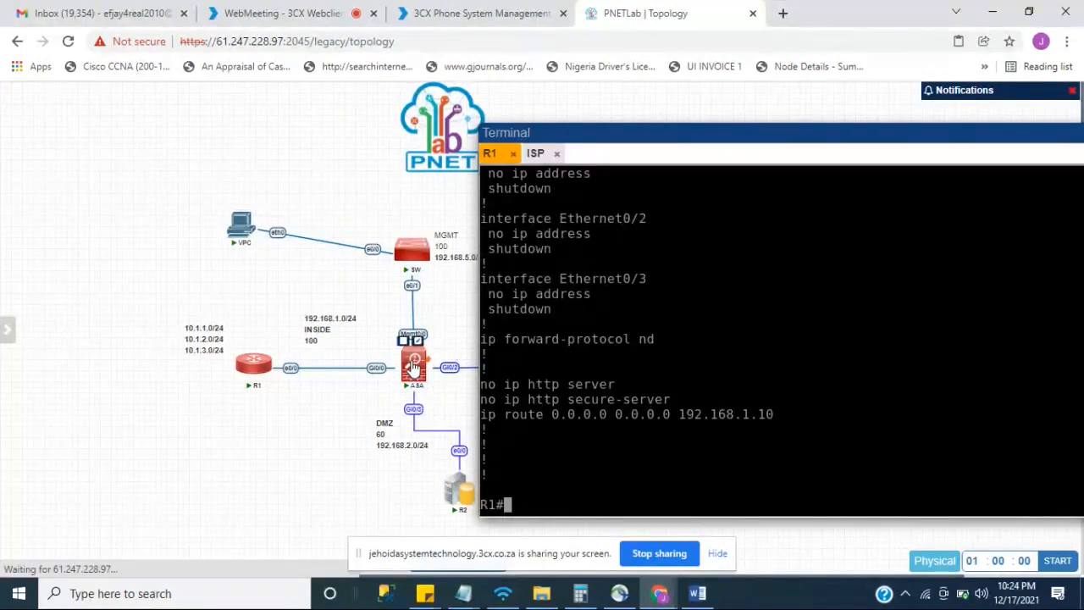
Enter global configuration mode on the ISP router with en and config t, and set its hostname to ISP.
left_click(536, 154)
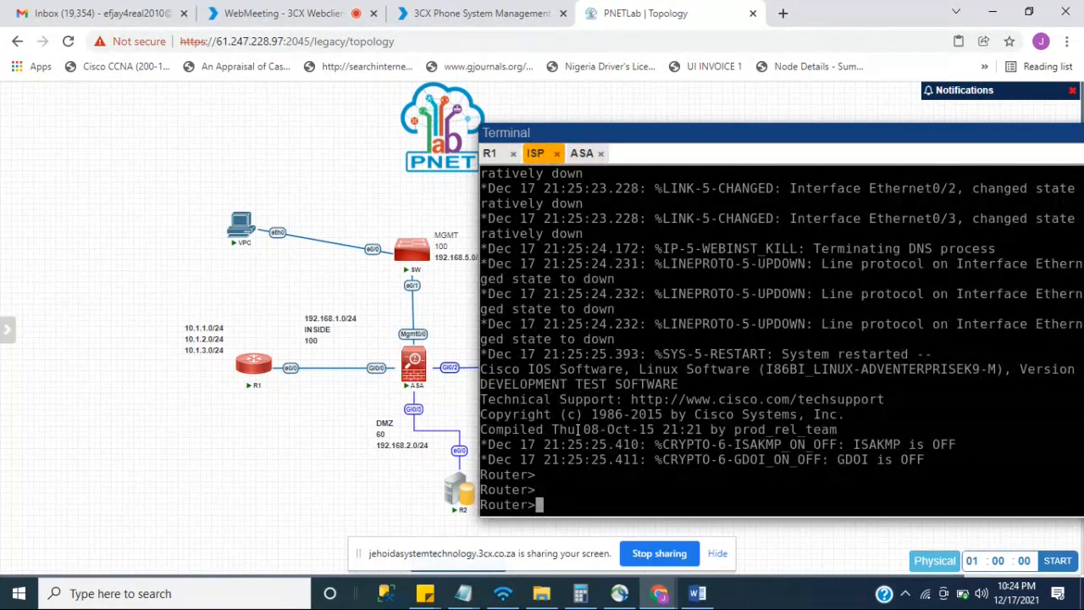
type("en")
key("Return")
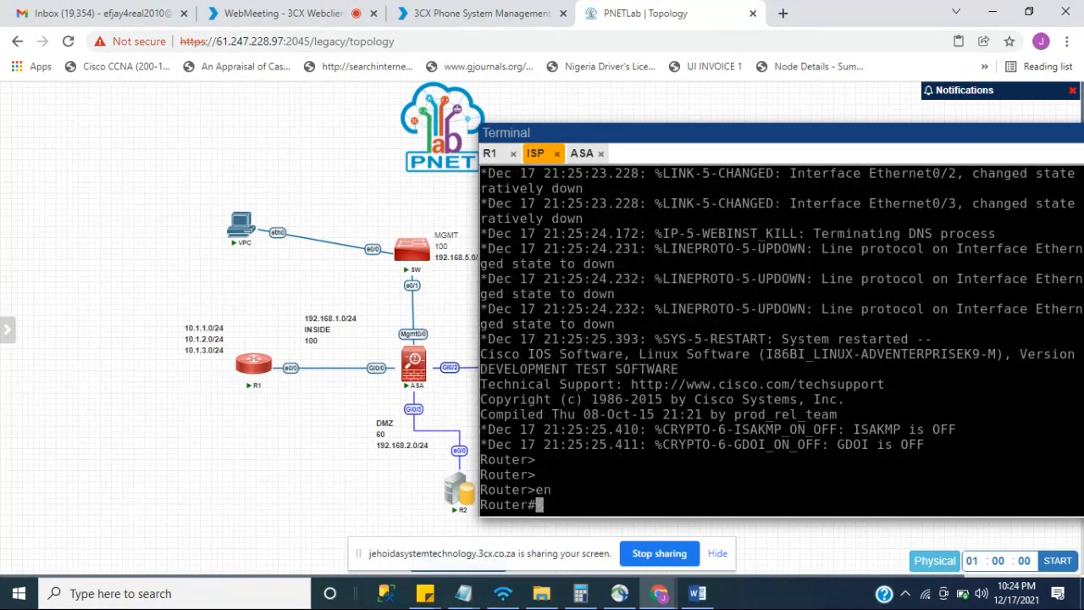
type("config t")
key("Return")
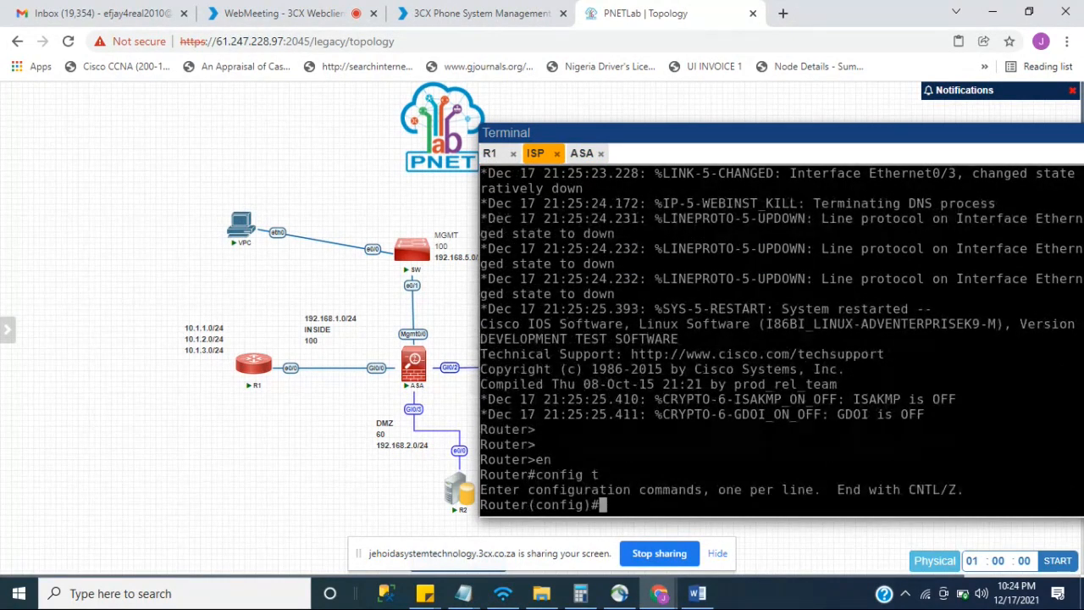
type("host")
key("Tab")
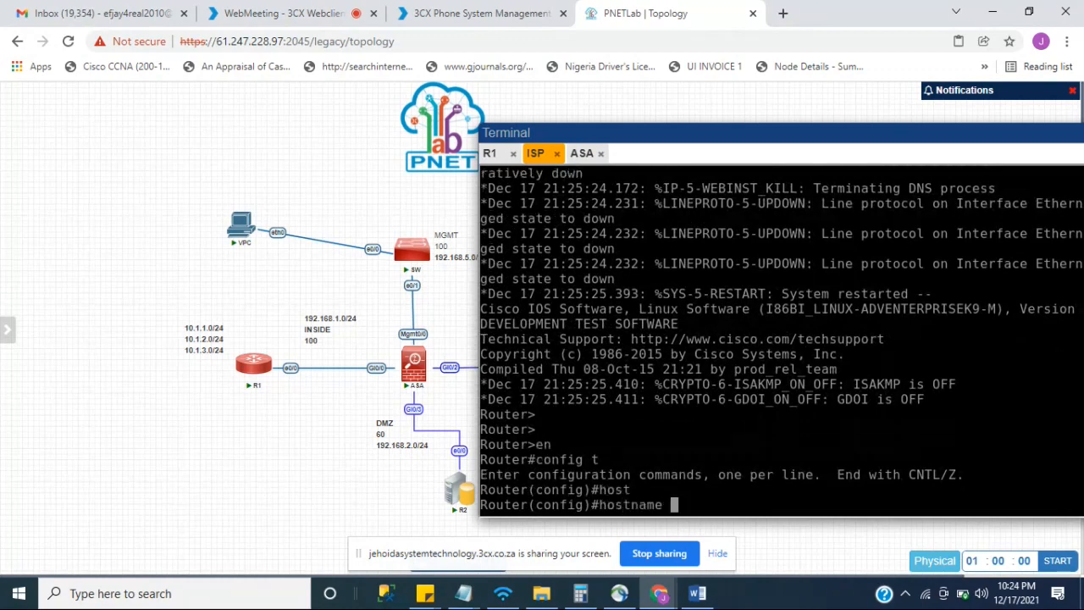
type("ISP")
key("Return")
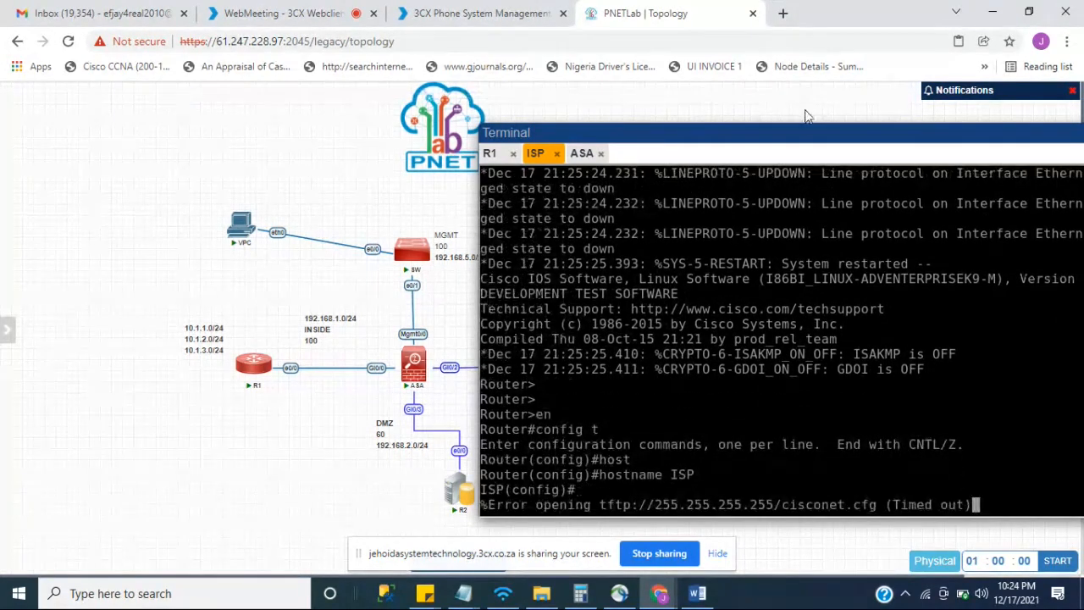
Enter configuration of interface e0/0 on the ISP router and enable it with no shutdown.
left_click_drag(721, 133, 863, 123)
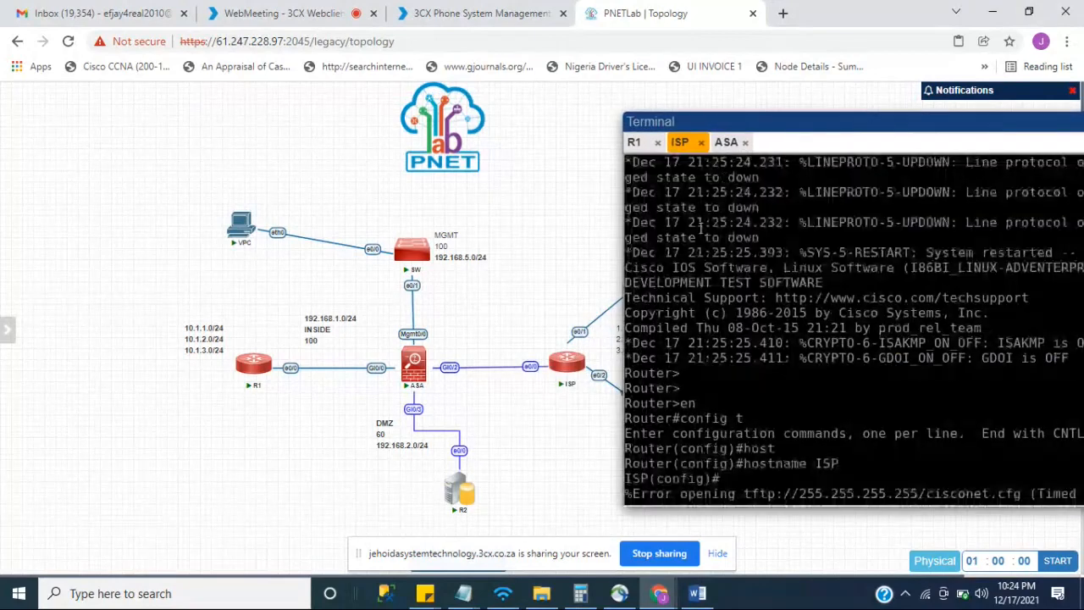
key("Return")
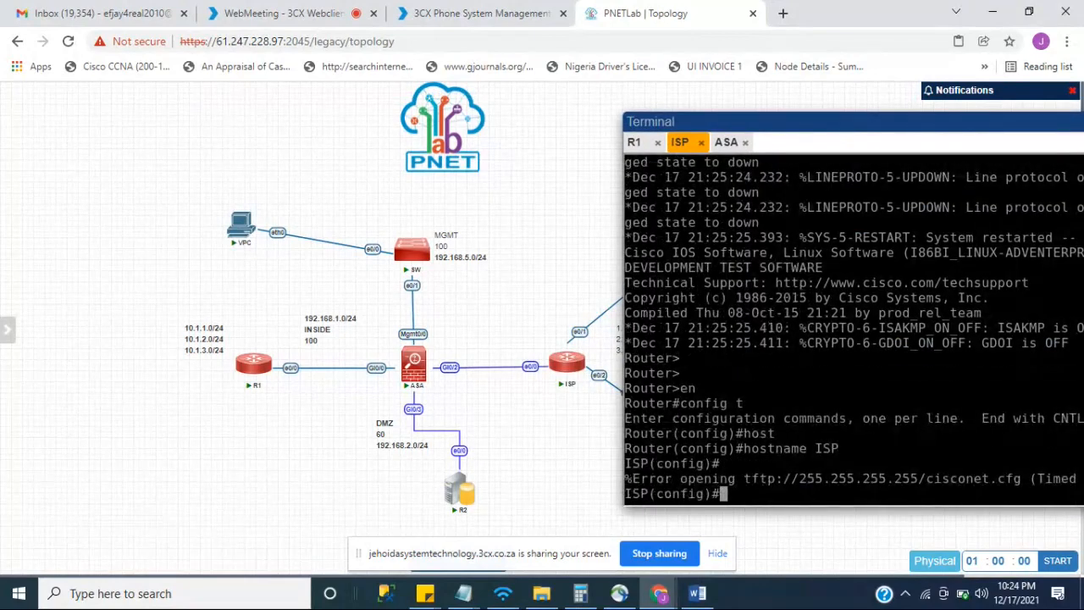
type("INT e0/0")
key("Return")
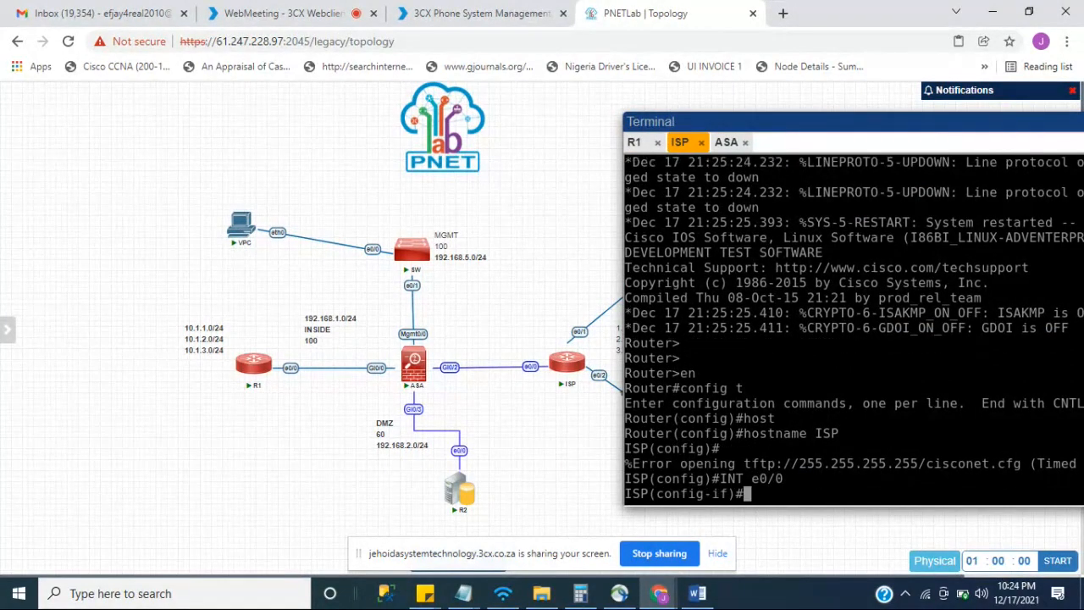
type("no shu")
key("Tab")
key("Return")
Assign IP address 101.1.1.1 with mask 255.255.255.0 to ISP's e0/0 and exit interface configuration.
type("ip add")
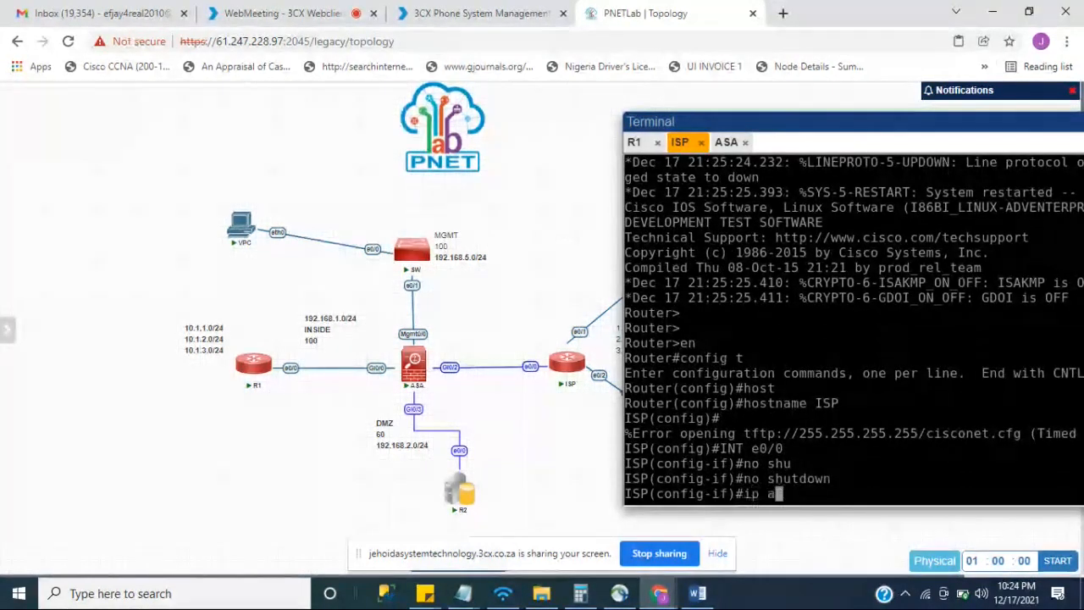
key("Tab")
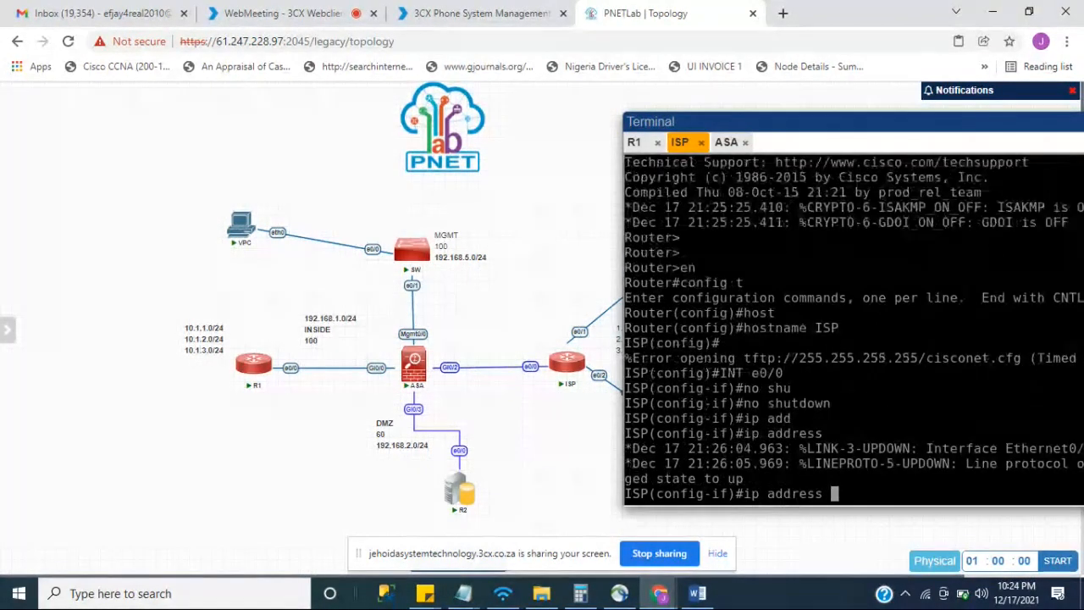
type("101.1.1.")
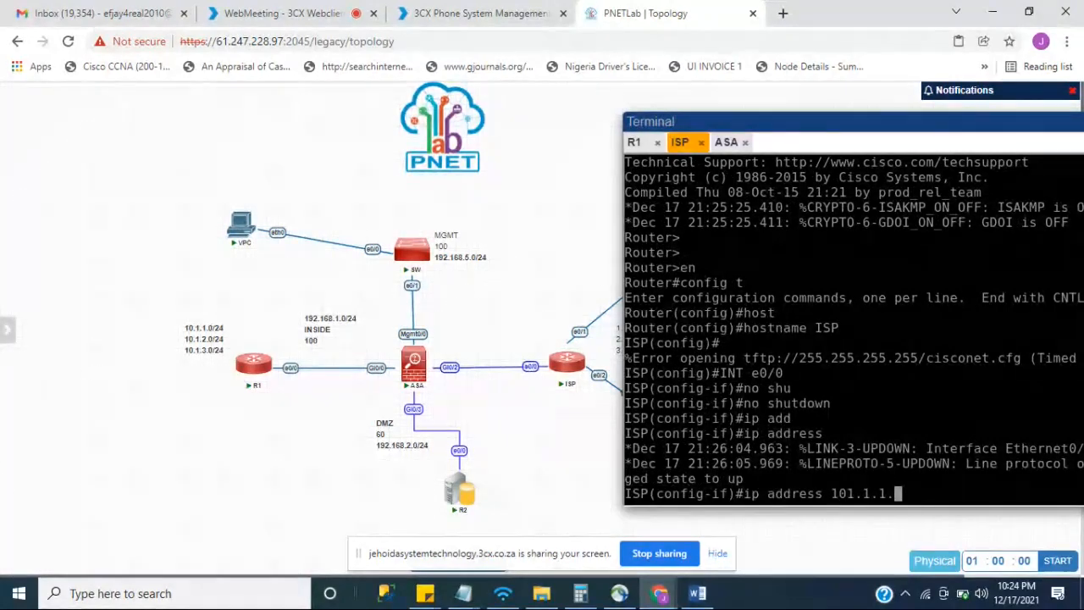
type("1 255.255")
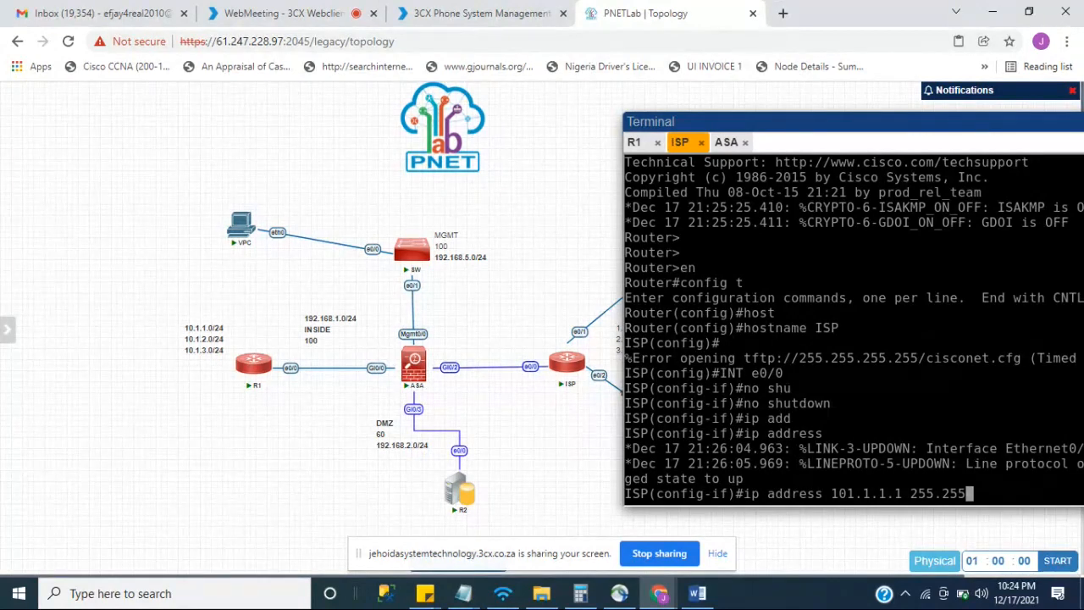
type(".255.0")
key("Return")
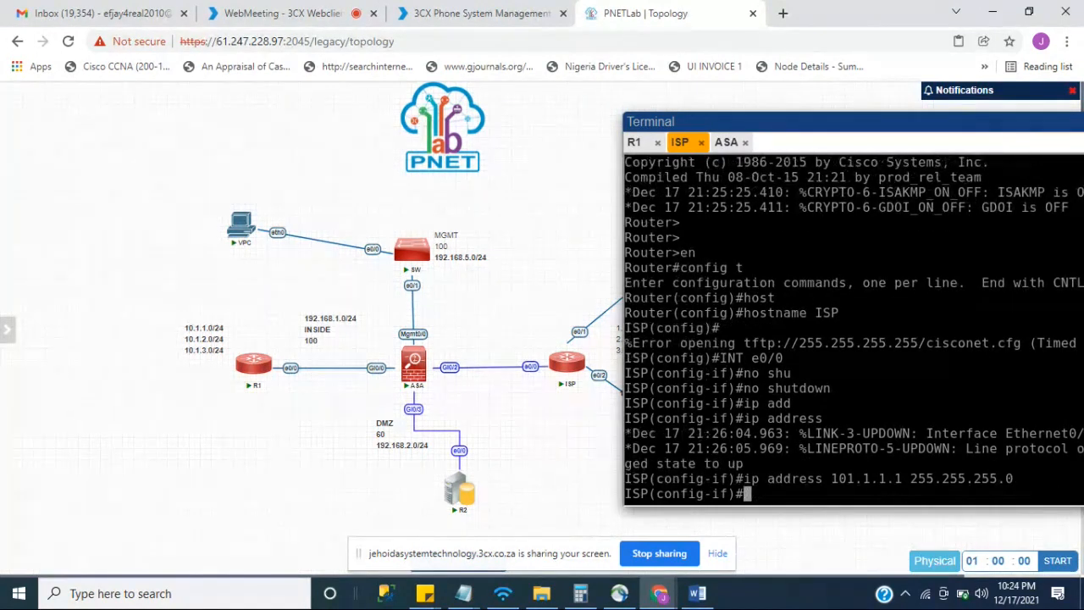
type("exi")
key("Return")
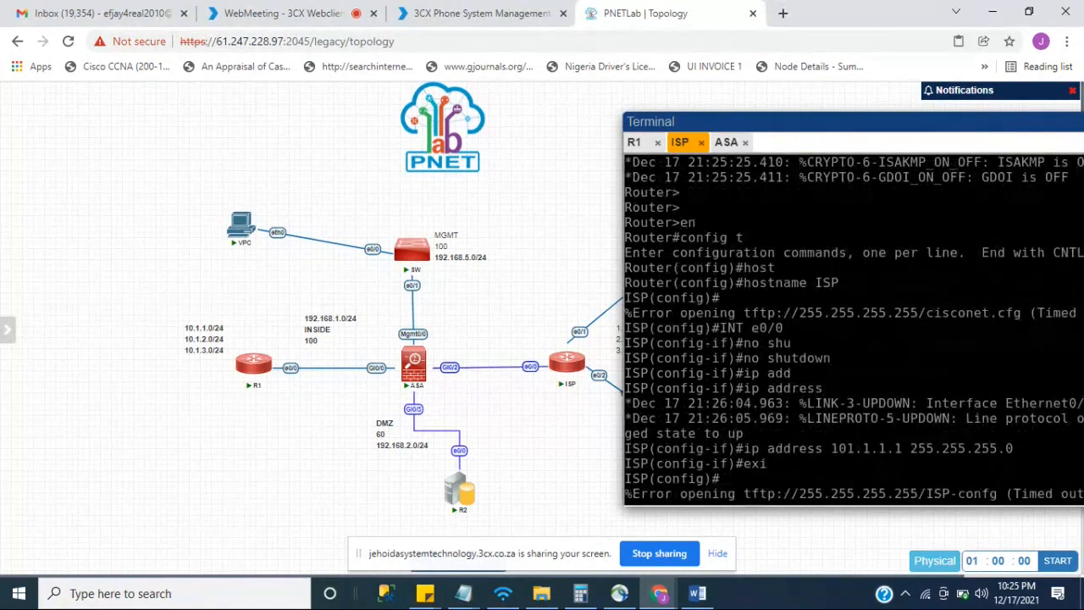
Add a default route on ISP with ip route 0.0.0.0 0.0.0.0 101.1.1.10.
type("ip")
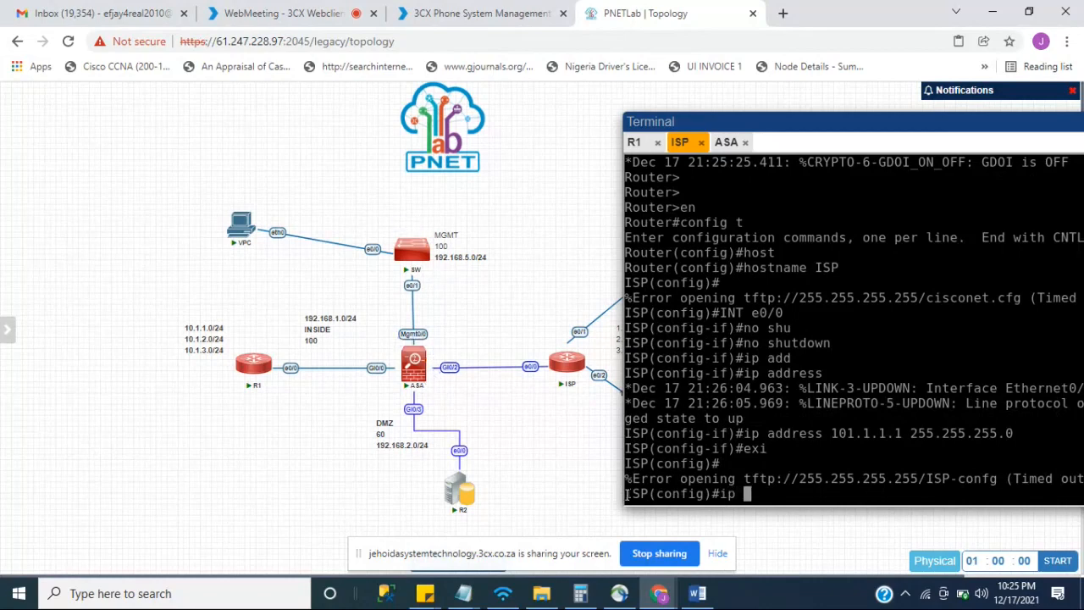
type(" rout")
key("Tab")
type("e")
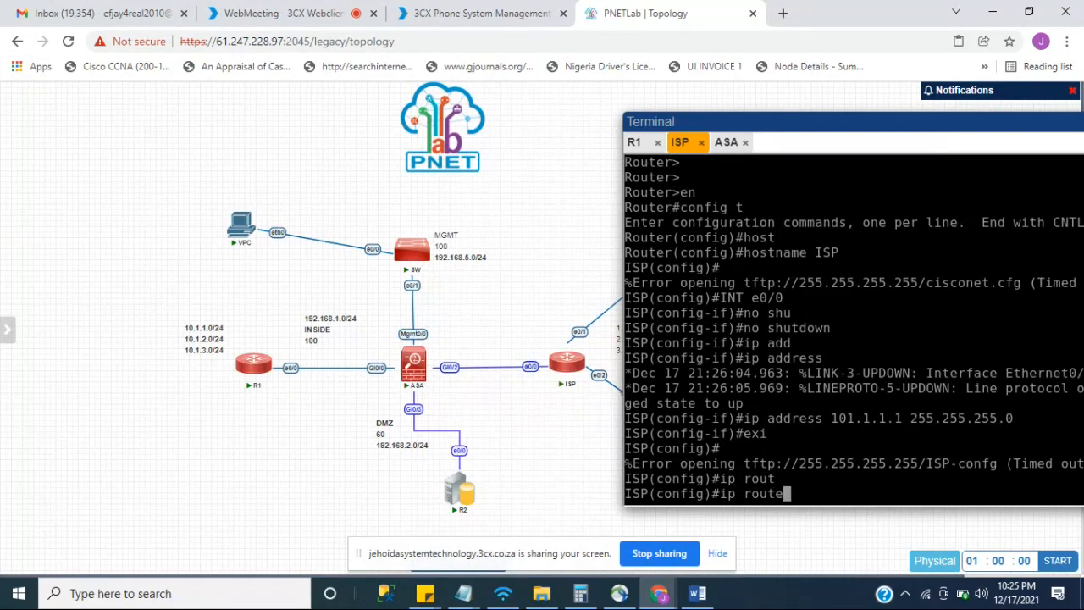
type(" 0.0.0.0")
type(" 0.0.0.0")
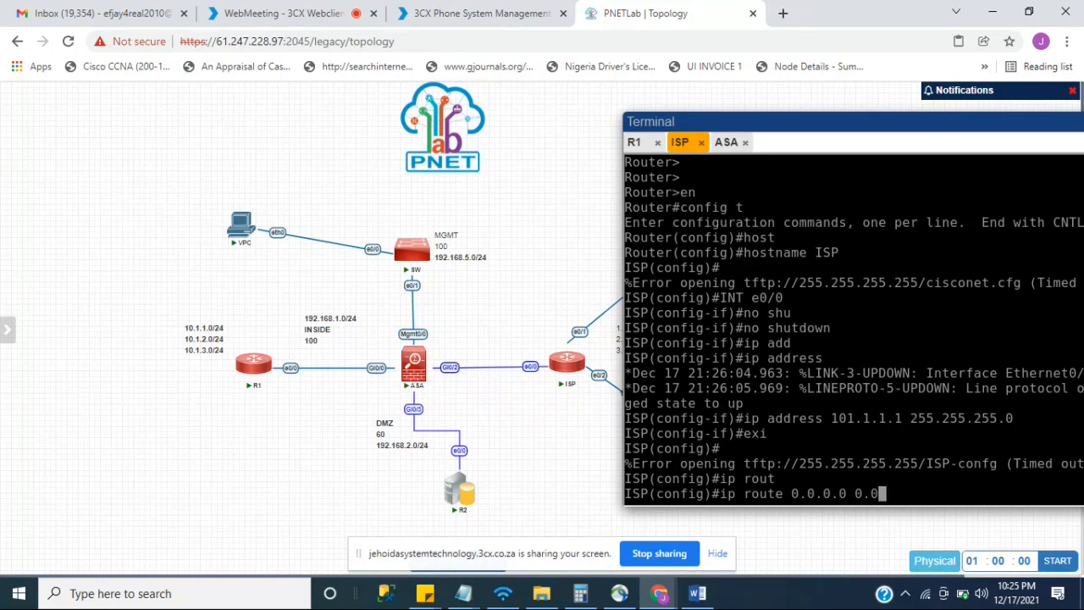
type(" 101.1.1.")
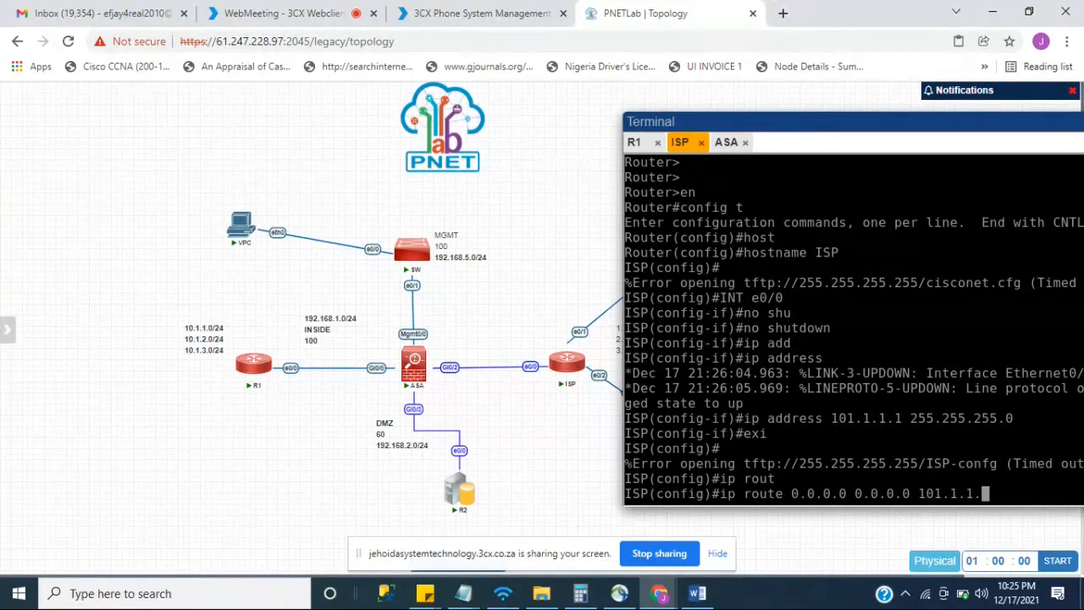
type("10")
key("Return")
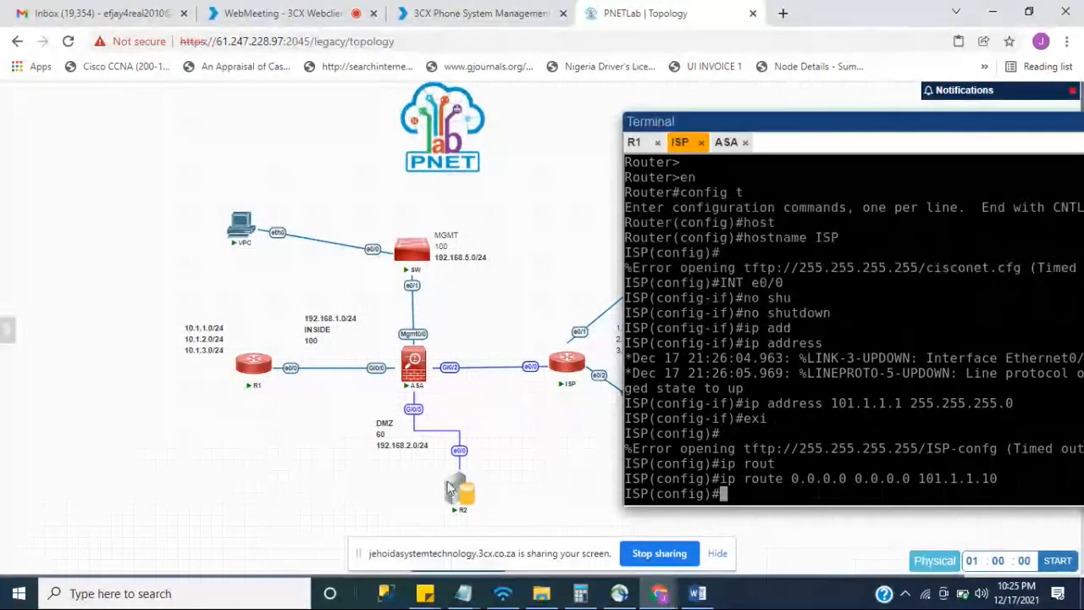
Bring up the prompt on the ASA console and ping the ISP router at 101.1.1.1.
left_click(725, 142)
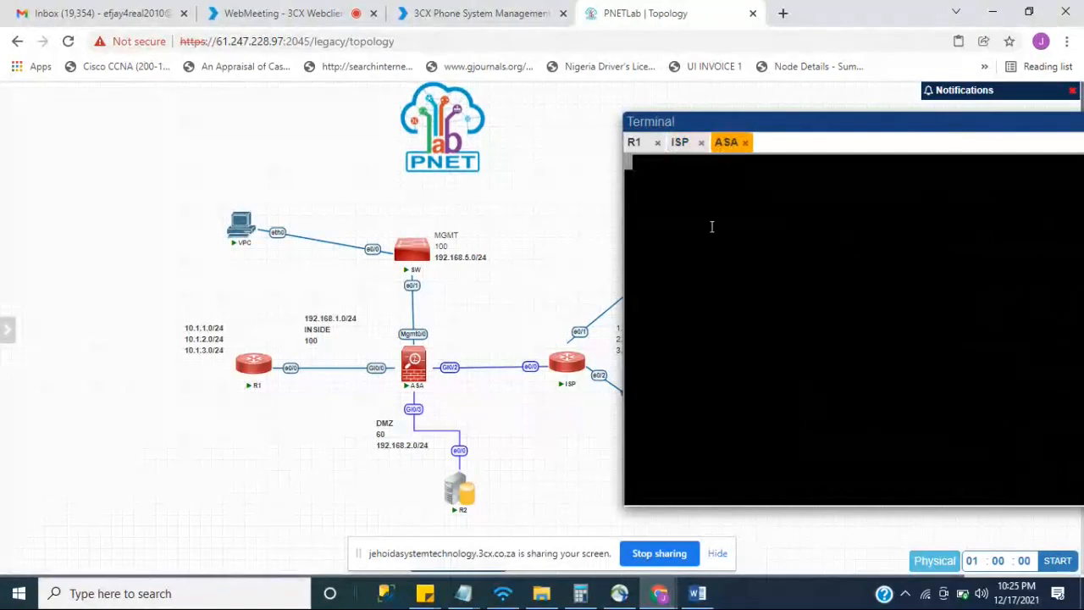
key("Return")
key("Return")
key("Return")
key("Return")
key("Return")
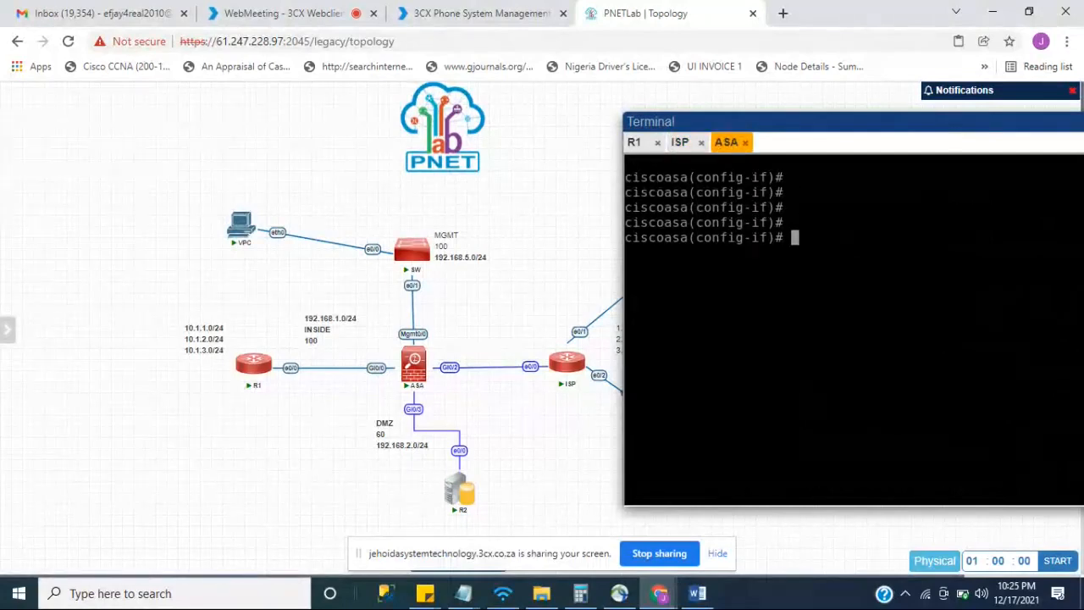
type("ping 10")
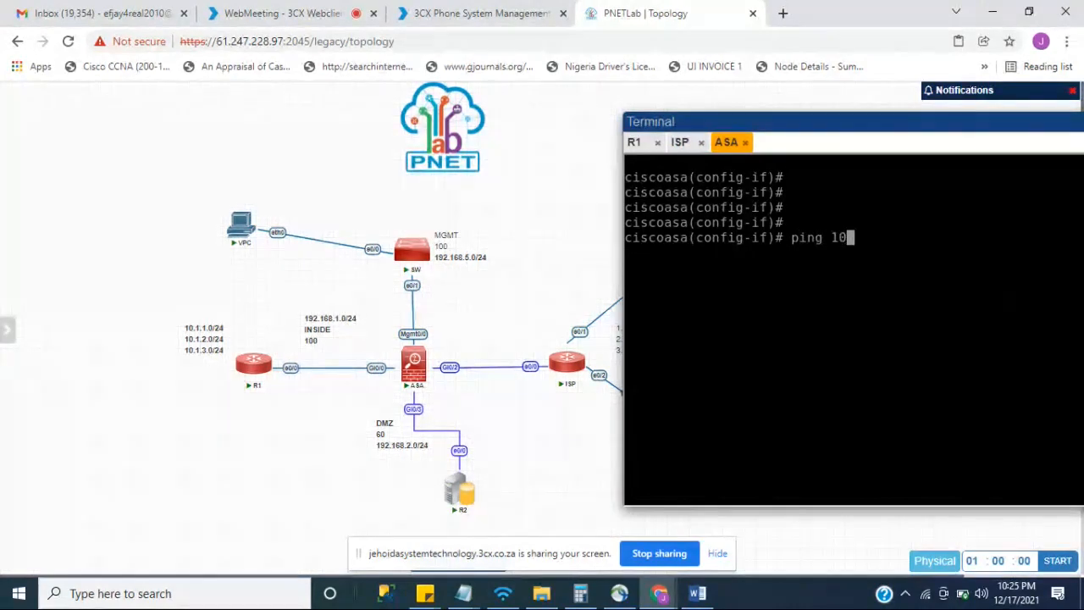
type("1.1.1.1")
key("Return")
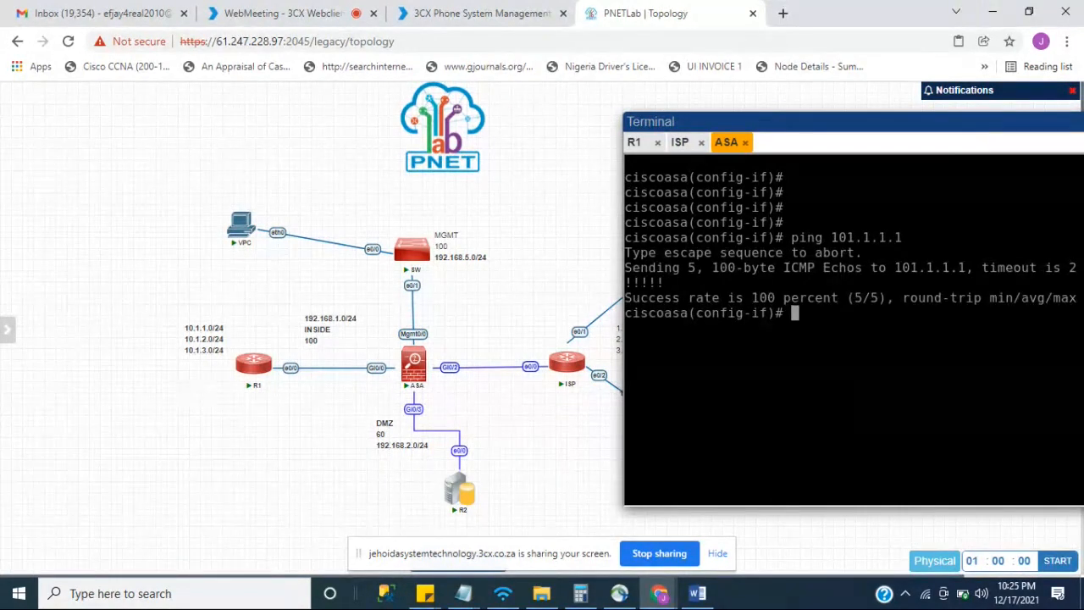
Uncover more of the ASA console output and display the firewall's routing table with sh route.
mouse_move(426, 378)
mouse_move(462, 481)
left_click_drag(786, 121, 607, 263)
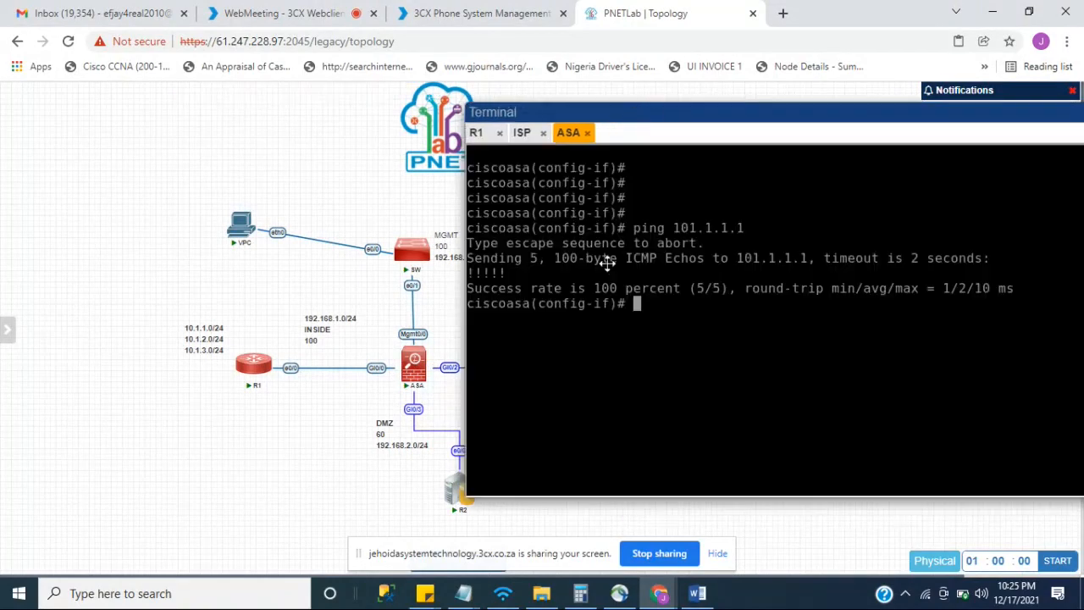
key("Return")
key("Return")
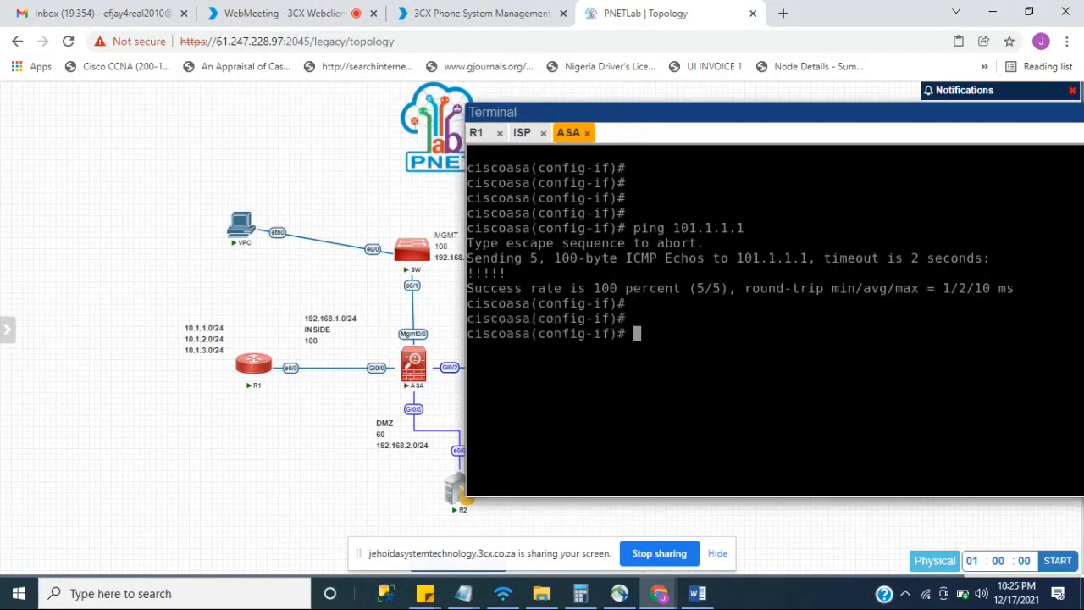
type("sh route")
key("Return")
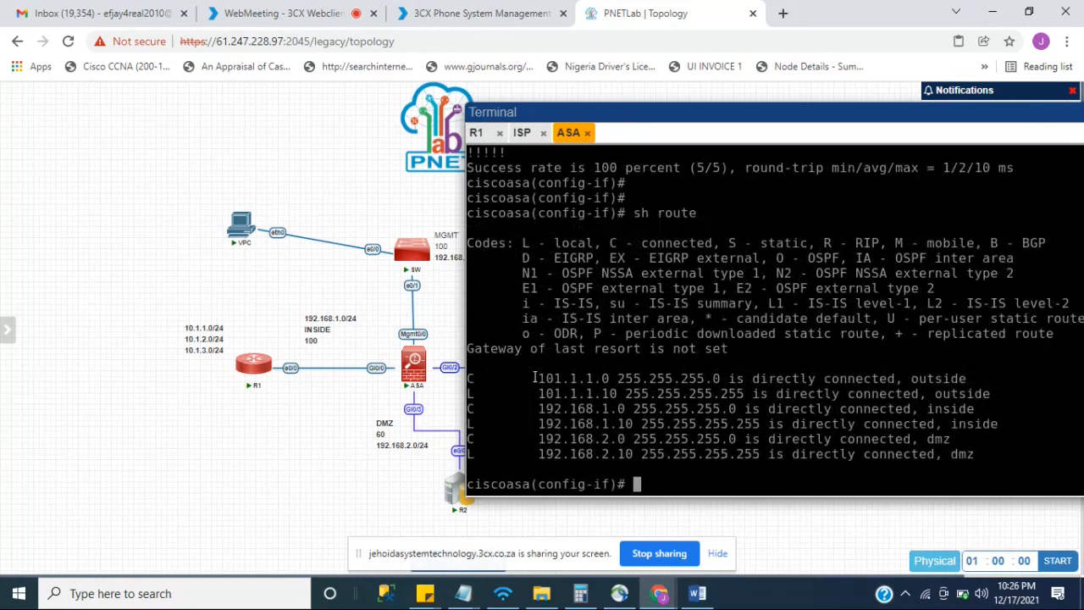
Examine the ASA's connected and local routes for the outside, inside and dmz networks.
left_click_drag(534, 379, 606, 374)
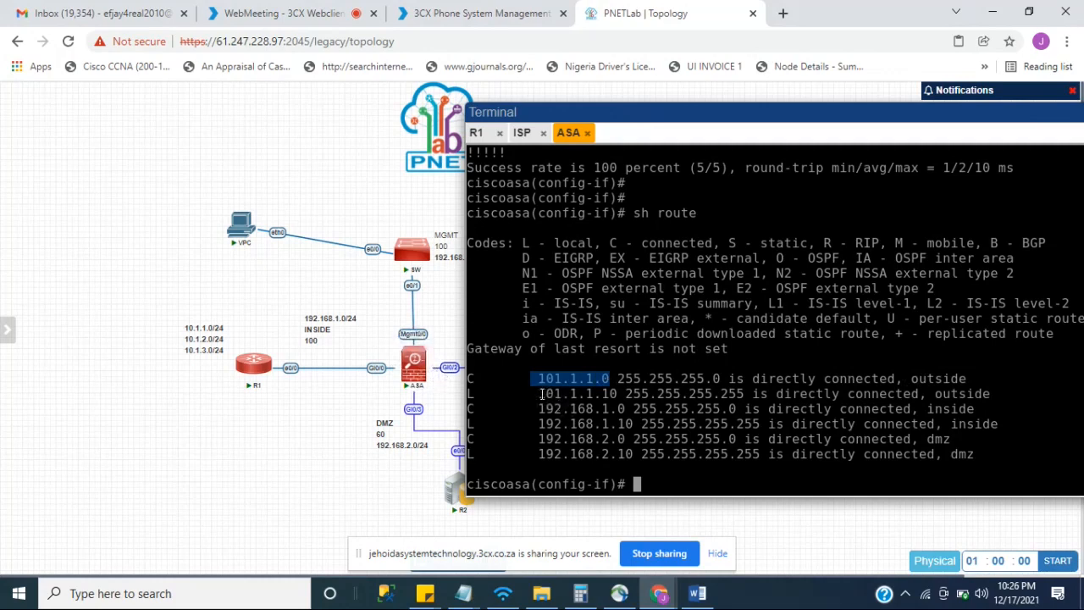
left_click_drag(540, 393, 657, 394)
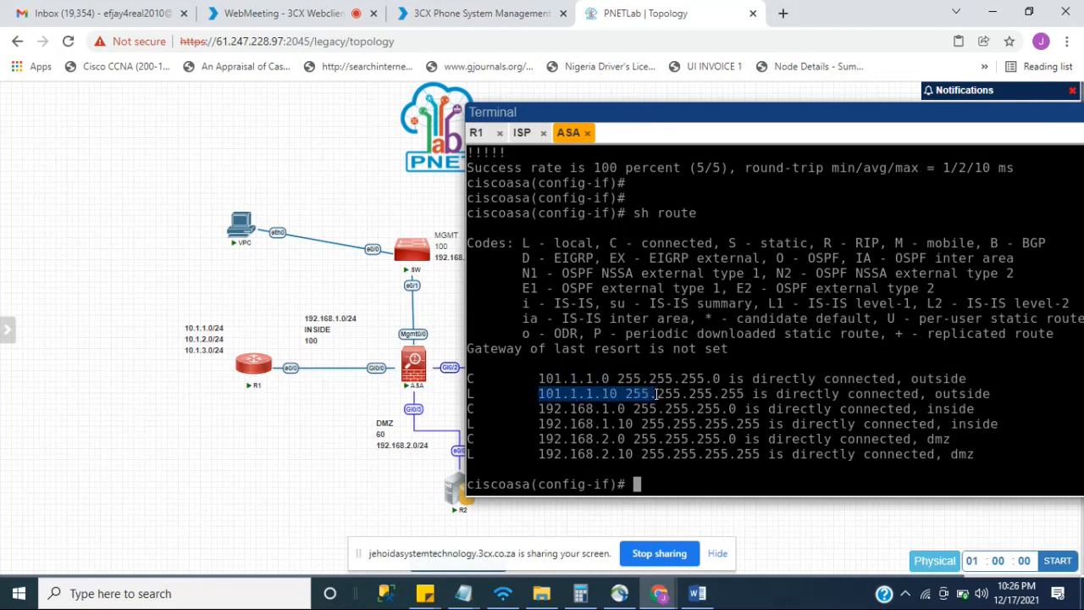
left_click(560, 390)
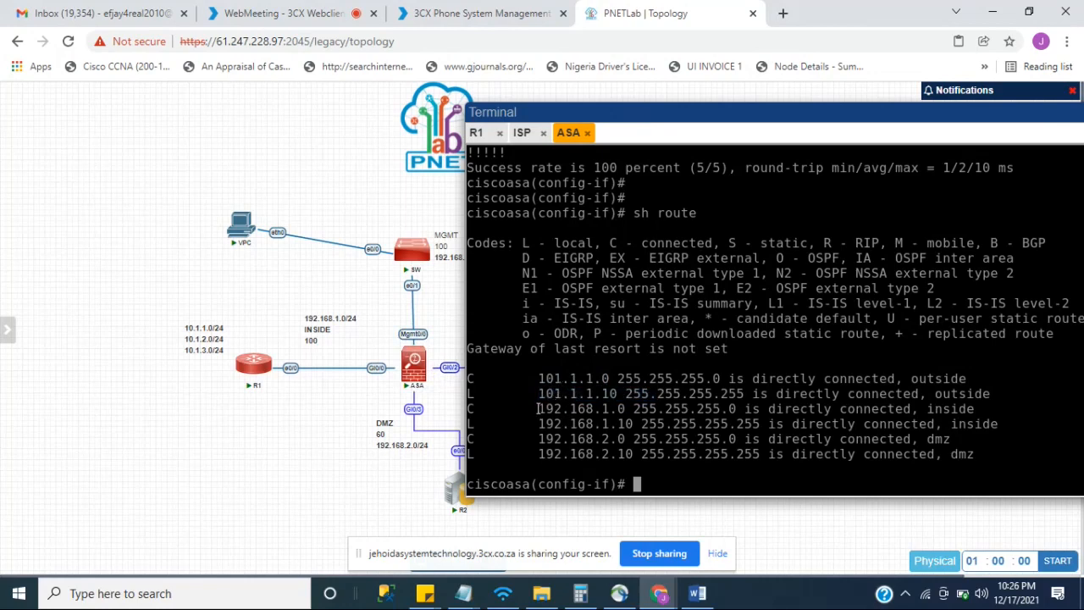
left_click_drag(538, 409, 633, 409)
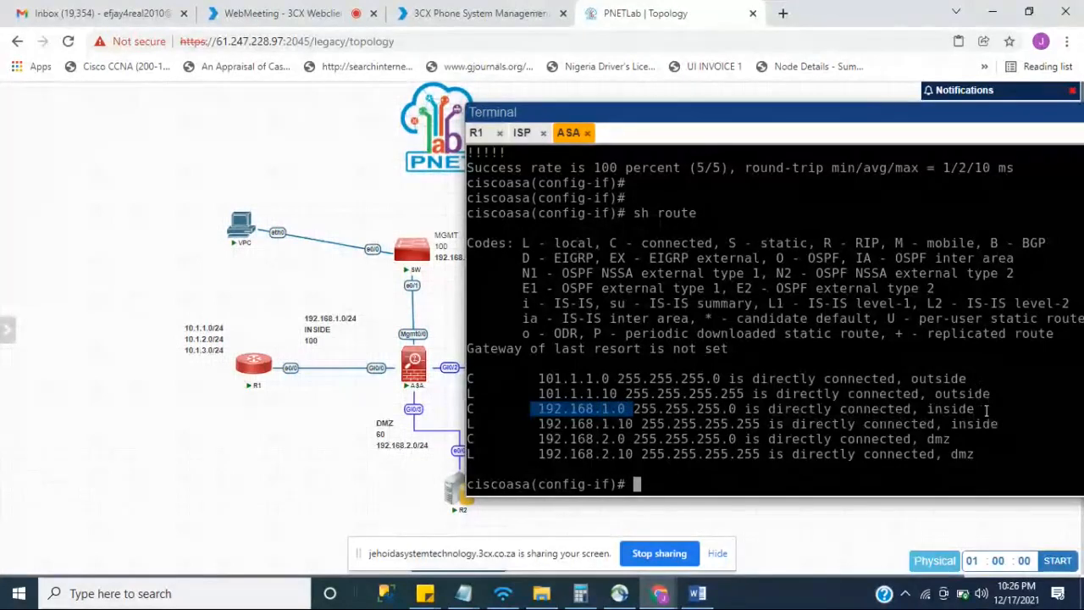
left_click_drag(929, 409, 988, 409)
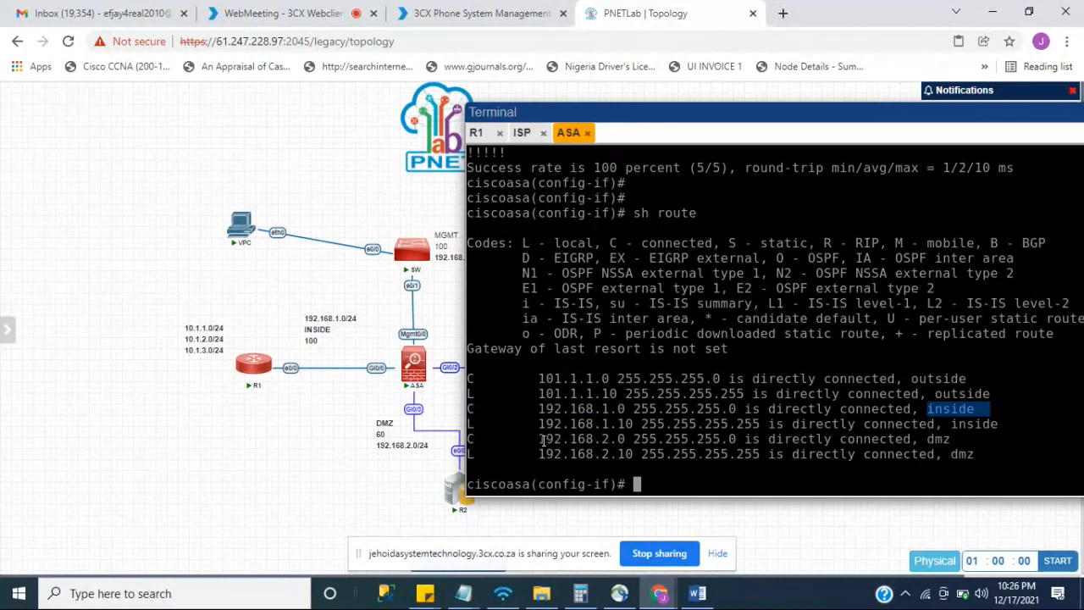
left_click_drag(540, 439, 631, 439)
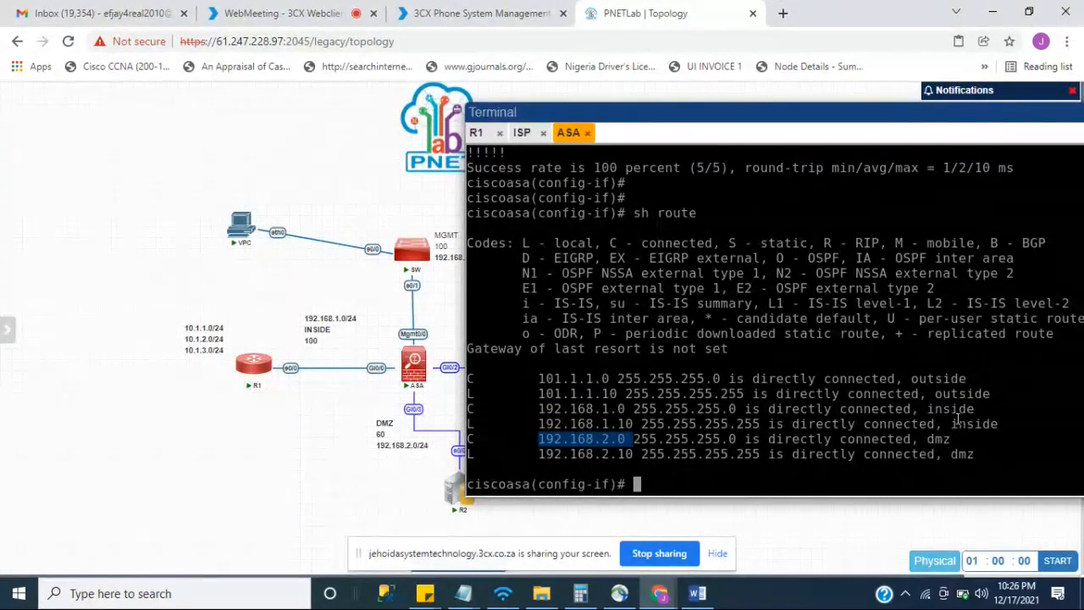
left_click(651, 483)
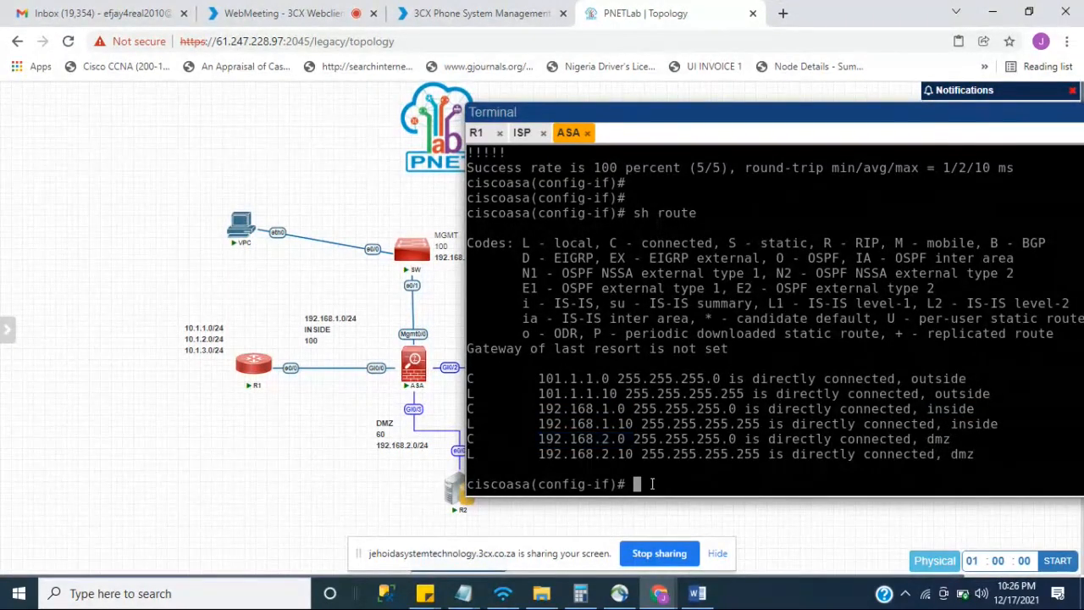
key("Return")
key("Return")
key("Return")
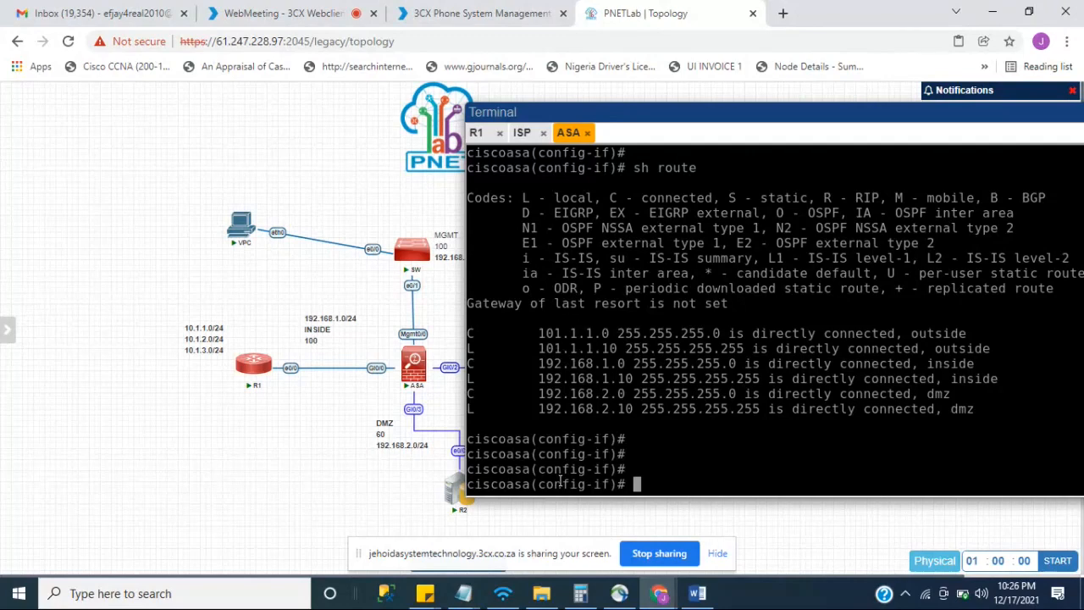
Display the ASA's running configuration with sh run and page through it to the inspect entries under policy-map global_policy.
type("sh run")
key("Return")
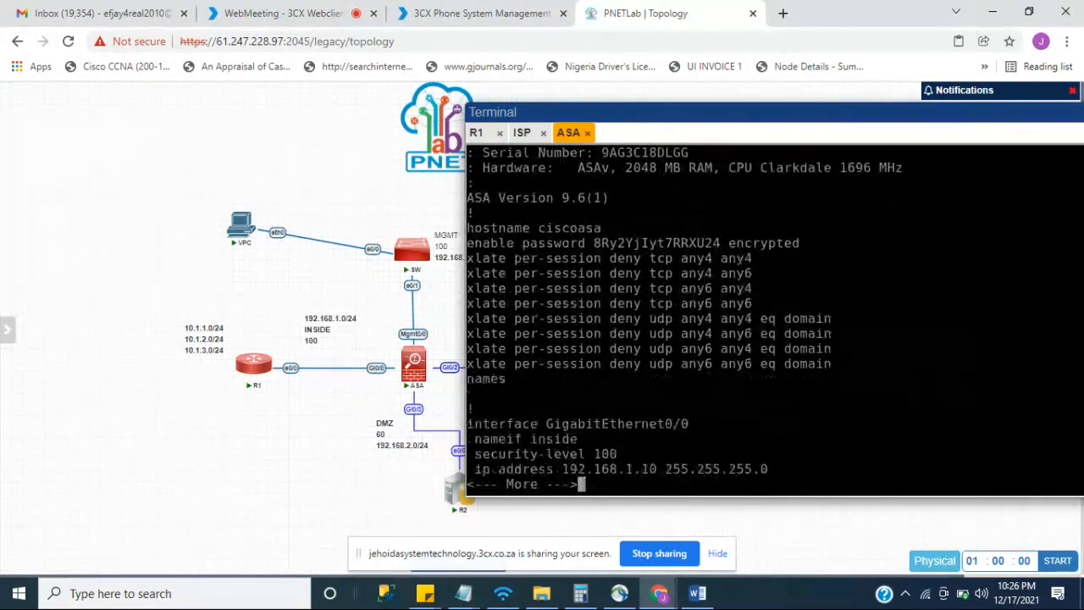
key("Return")
key("Return")
key("Return")
key("Return")
key("Return")
key("Return")
key("Return")
key("Return")
key("Return")
key("Return")
key("Return")
key("Return")
key("Return")
key("Return")
key("Return")
key("Return")
key("Return")
key("Return")
key("Return")
key("Return")
key("Return")
key("Return")
key("Return")
key("Return")
key("Return")
key("Return")
key("Return")
key("Return")
key("Return")
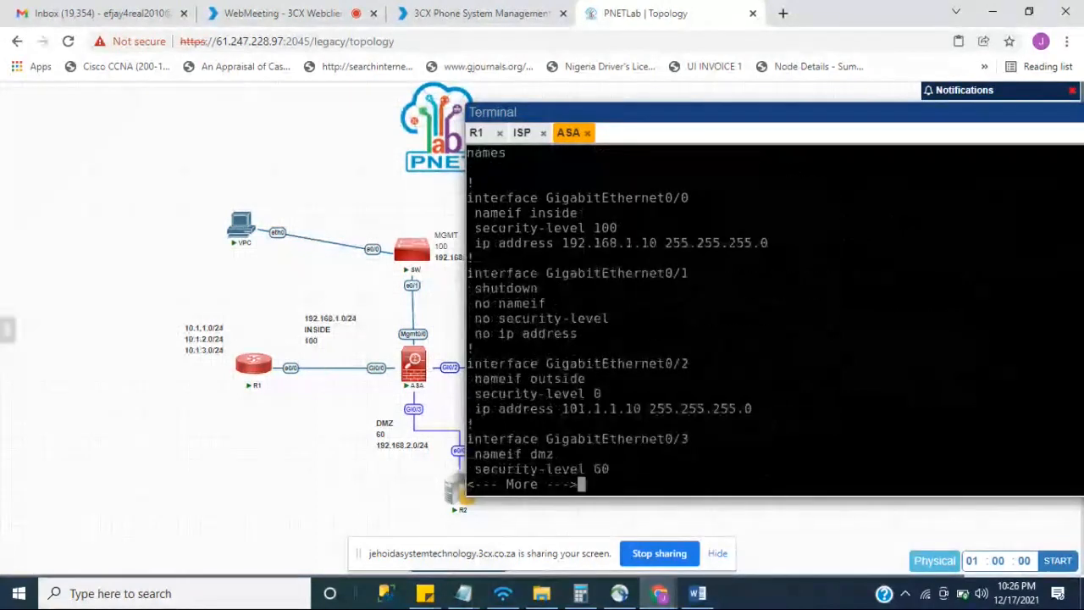
key("Return")
key("Return")
key("Return")
key("Return")
key("Return")
key("Return")
key("Return")
key("Return")
key("Return")
key("Return")
key("Return")
key("Return")
key("Return")
key("Return")
key("Return")
key("Return")
key("Return")
key("Return")
key("Return")
key("Return")
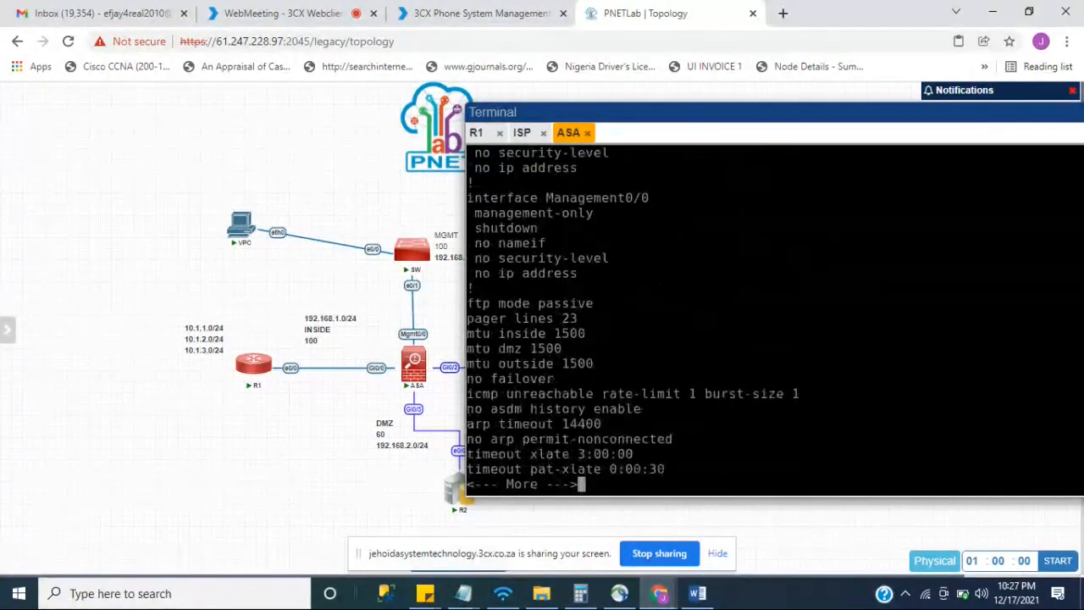
key("Return")
key("Return")
key("Return")
key("Return")
key("Return")
key("Return")
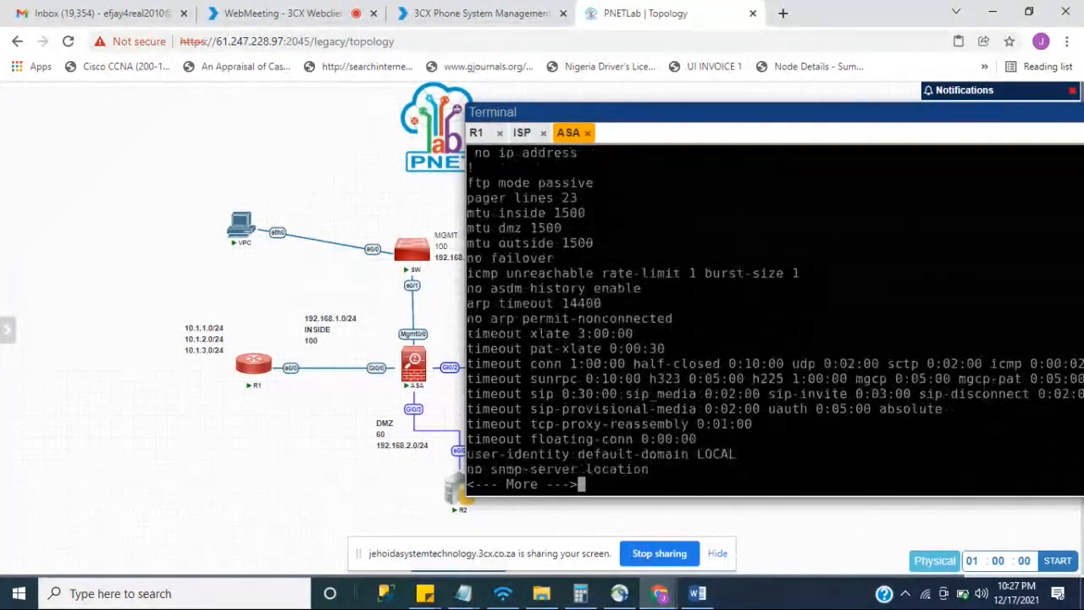
key("Return")
key("Return")
key("Return")
key("Return")
key("Return")
key("Return")
key("Return")
key("Return")
key("Return")
key("Return")
key("Return")
key("Return")
key("Return")
key("Return")
key("Return")
key("Return")
key("Return")
key("Return")
key("Return")
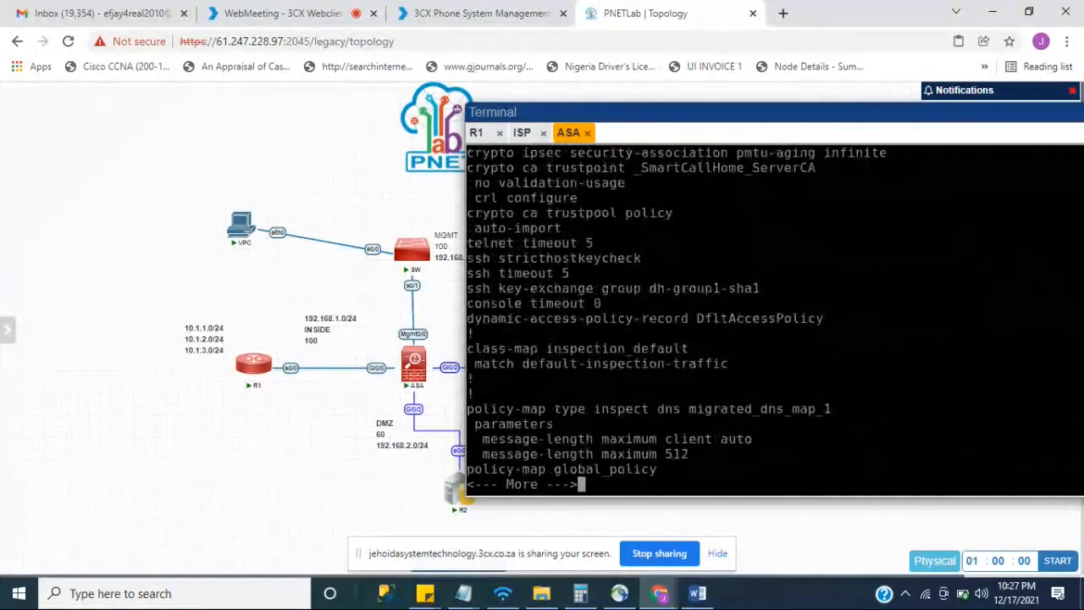
key("Return")
key("Return")
key("Return")
key("Return")
key("Return")
key("Return")
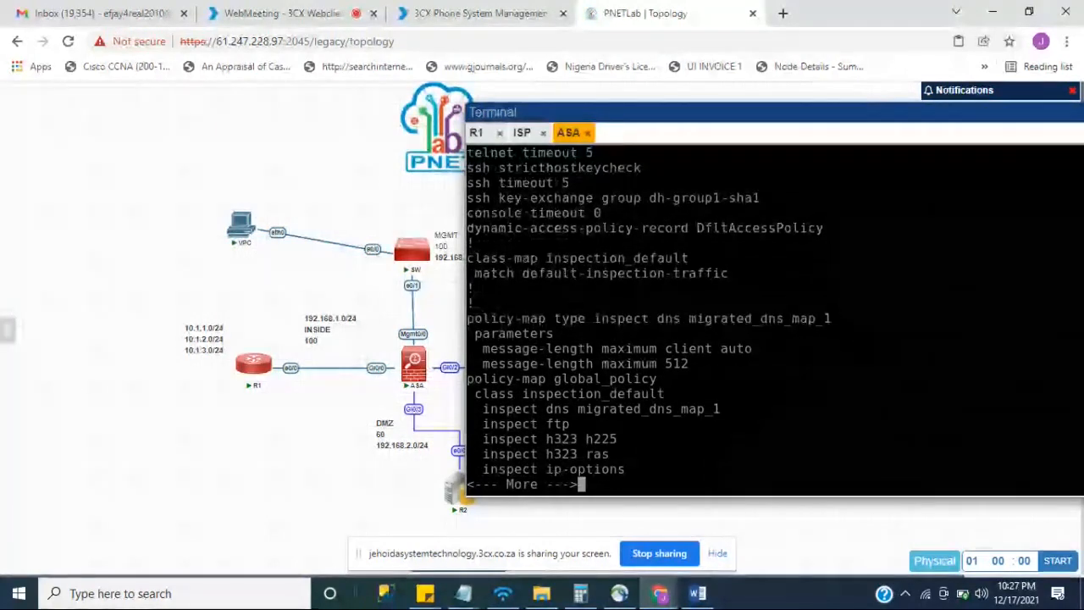
key("Return")
key("Return")
key("Return")
key("Return")
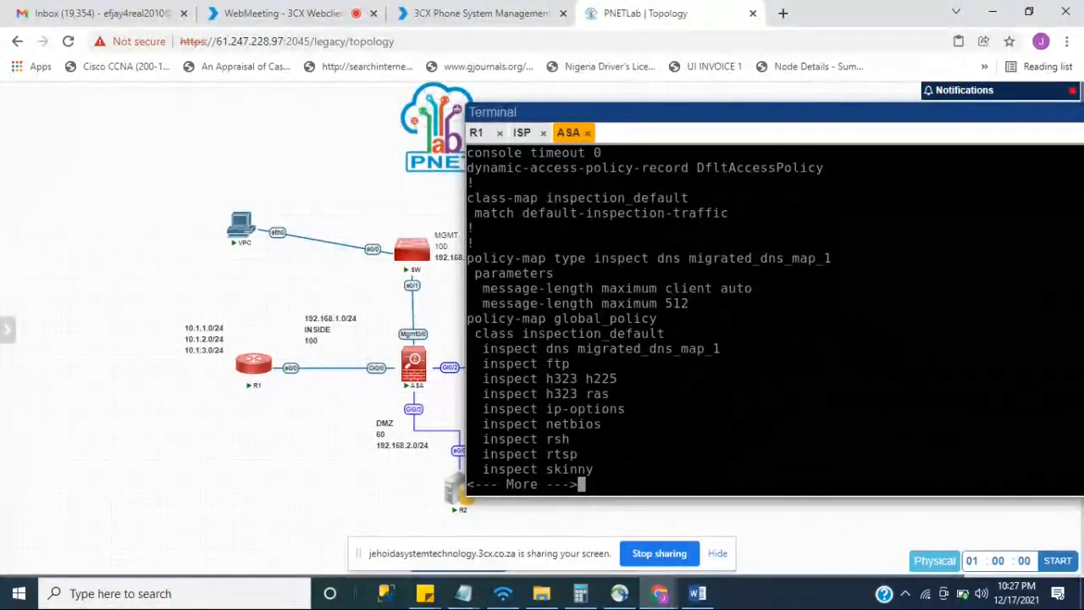
key("Return")
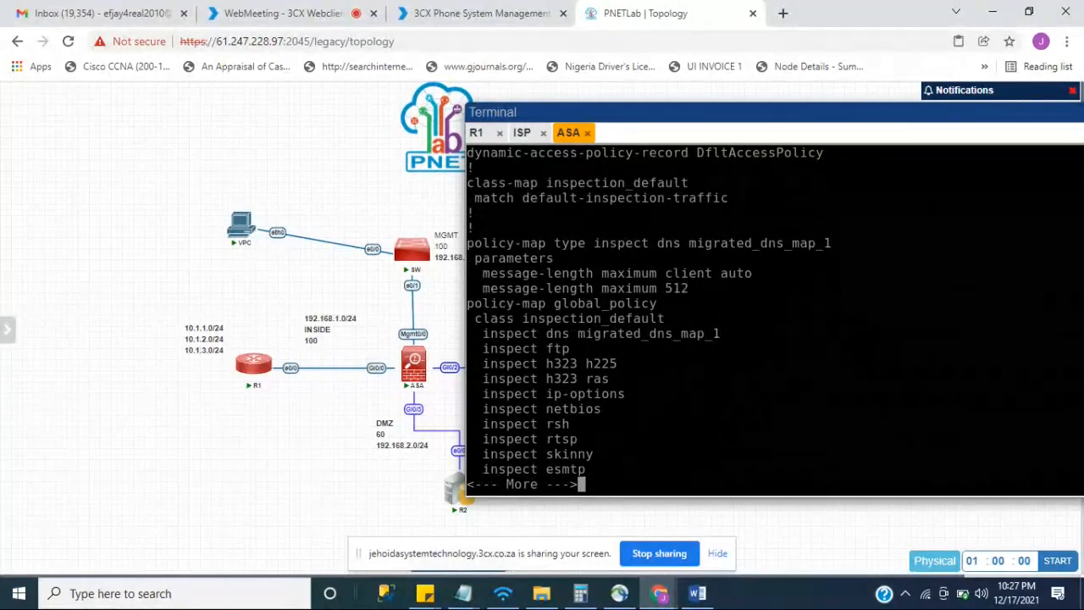
From R1's console, ping the ASA inside interface at 192.168.1.10 and examine the ICMP echo line.
left_click(256, 366)
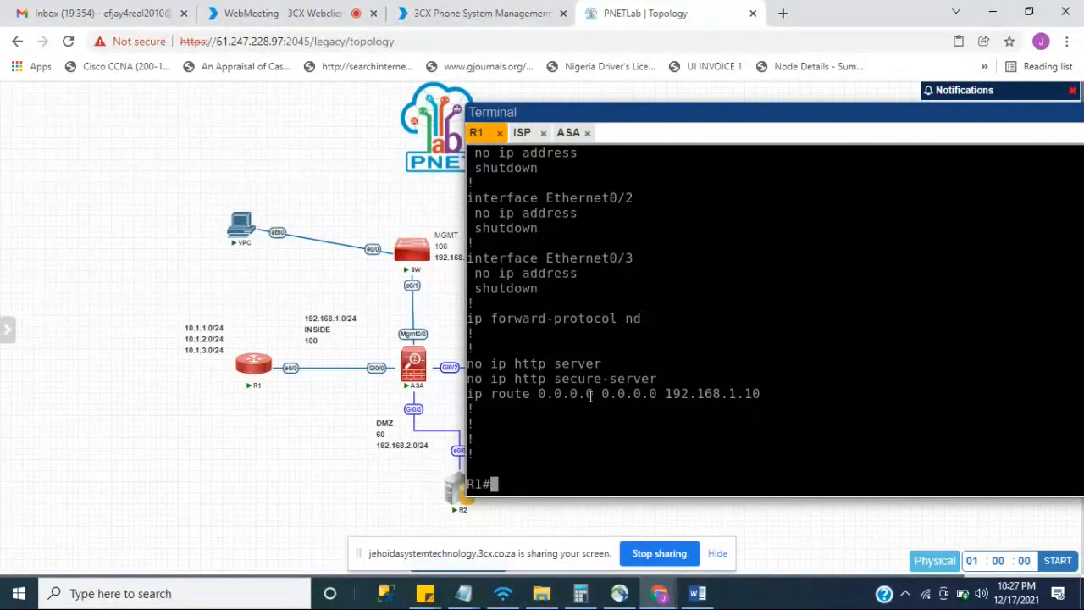
type("ping")
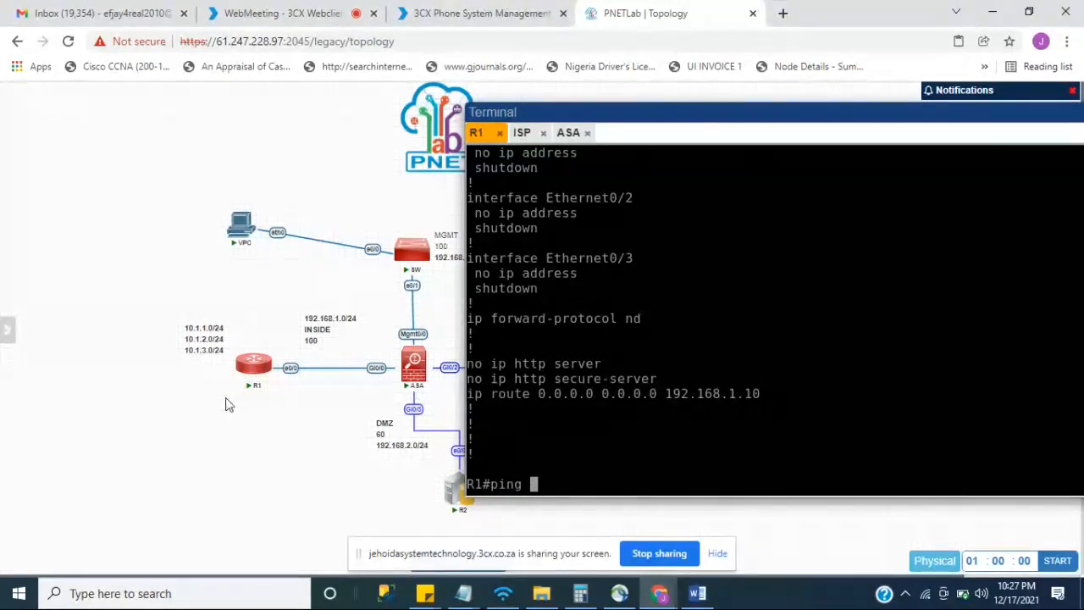
mouse_move(255, 373)
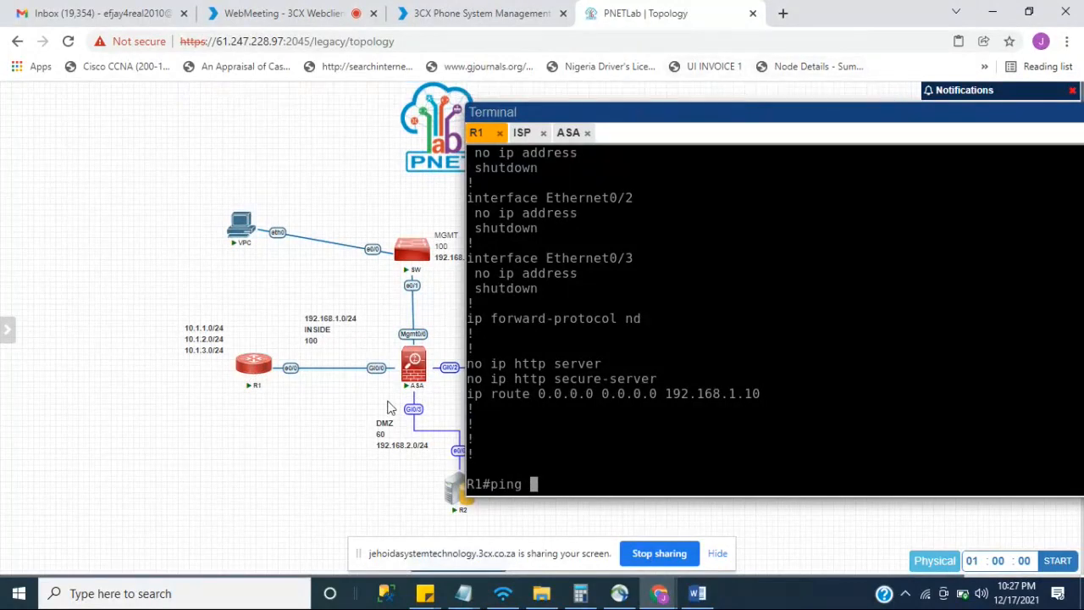
mouse_move(397, 377)
type("1")
type("92")
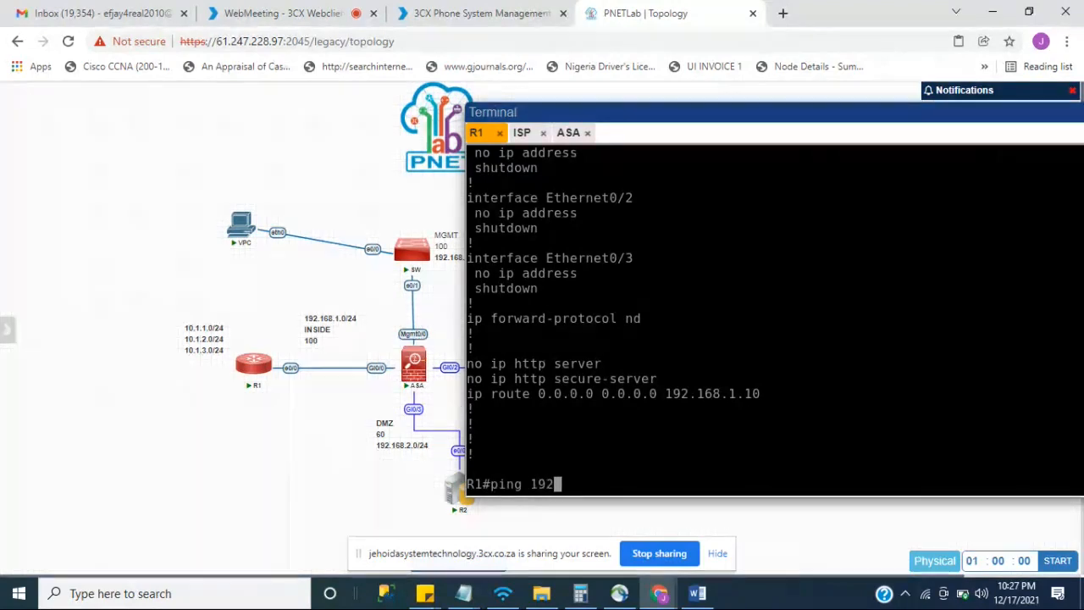
type(".168")
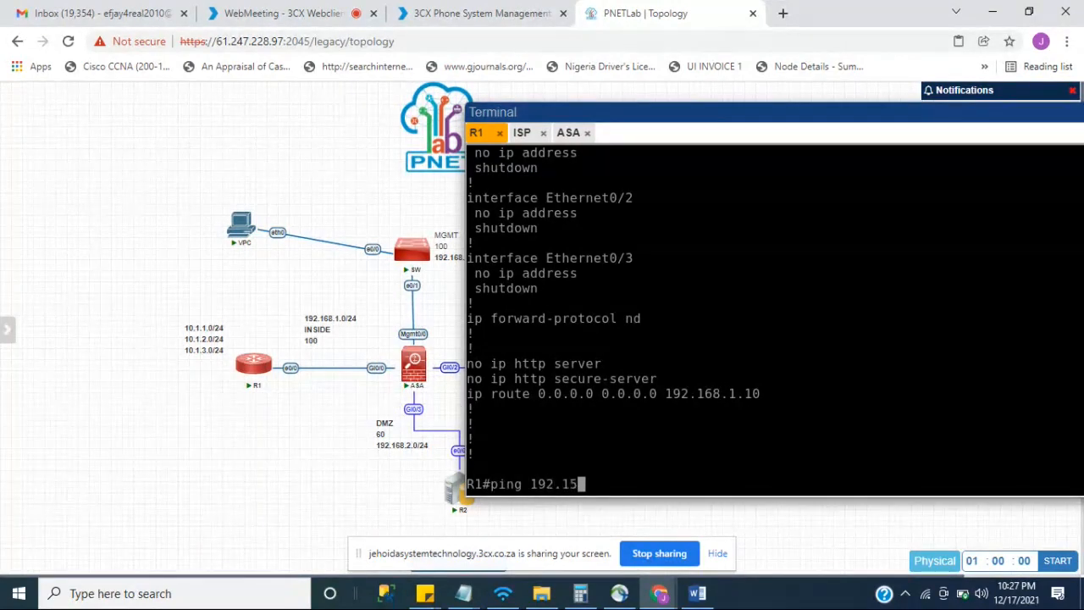
type(".1.10")
key("Return")
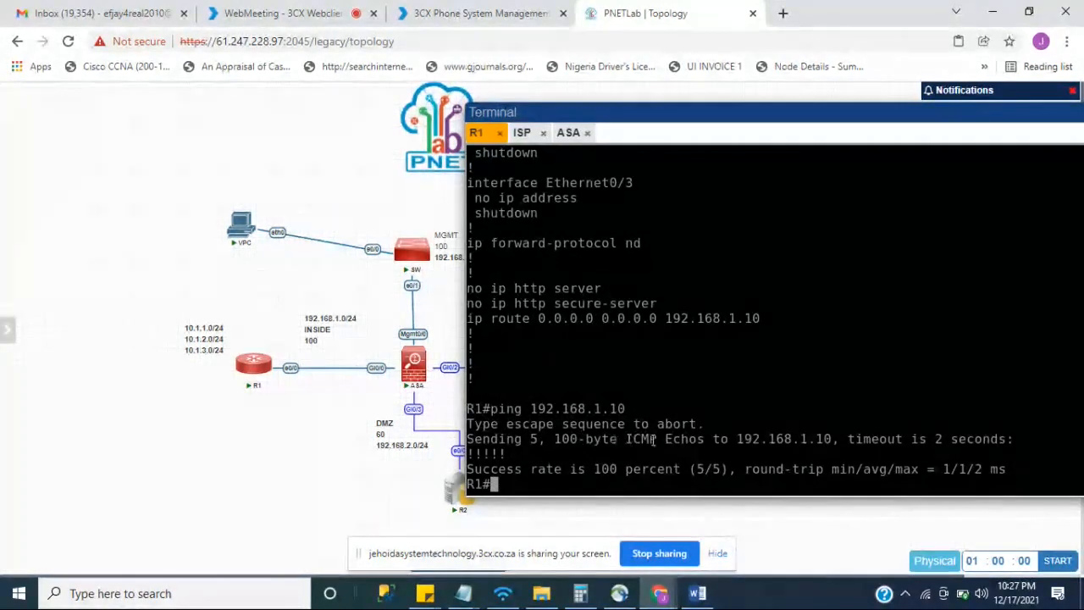
left_click_drag(625, 439, 704, 439)
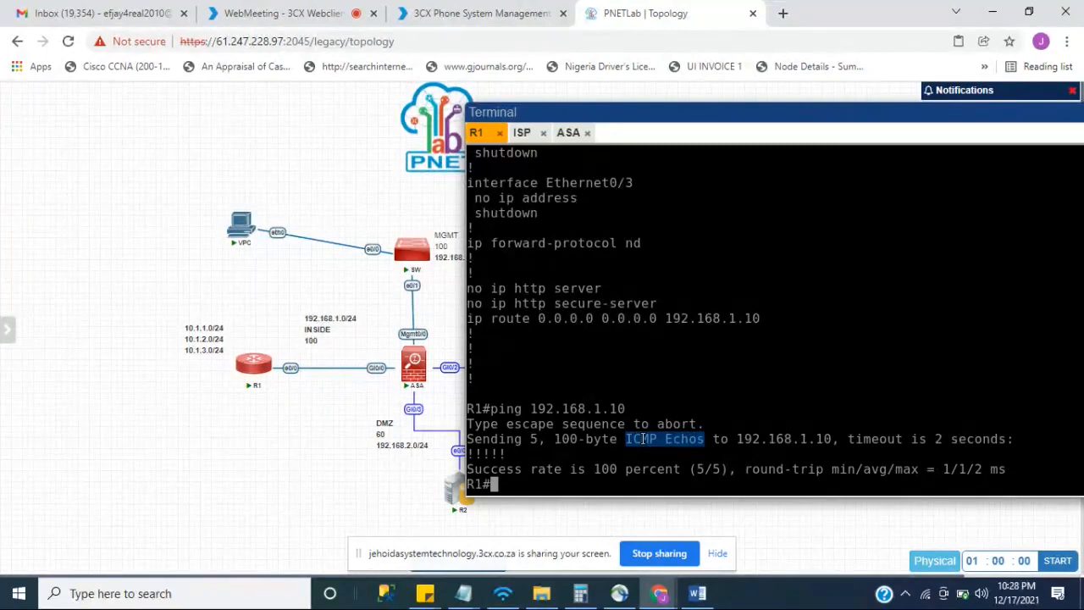
Switch to PuTTY and check which port an SSH session uses.
left_click(100, 597)
type("p")
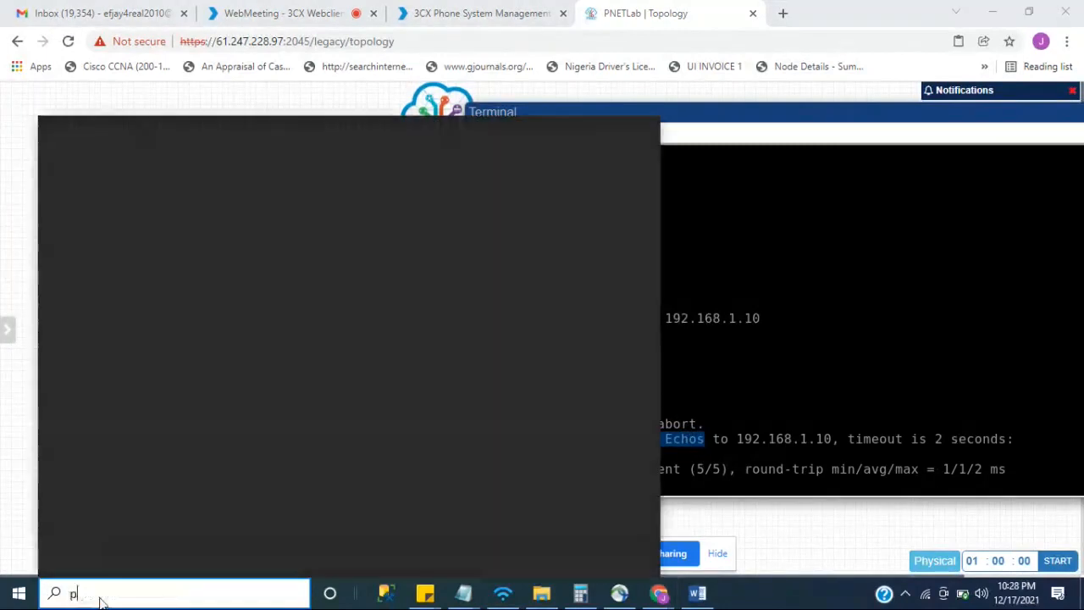
type("utty")
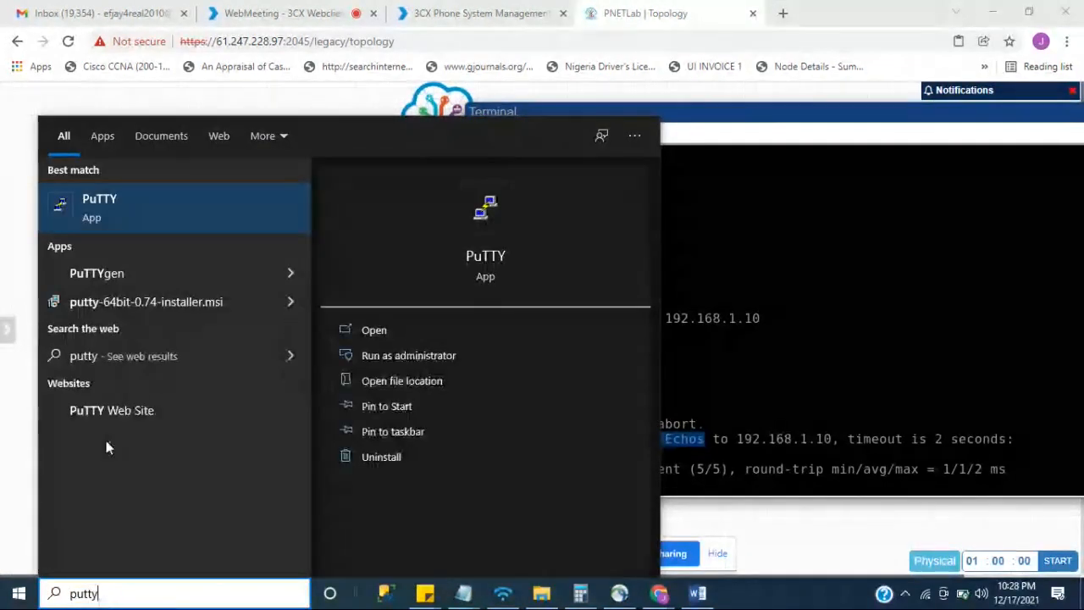
left_click(117, 199)
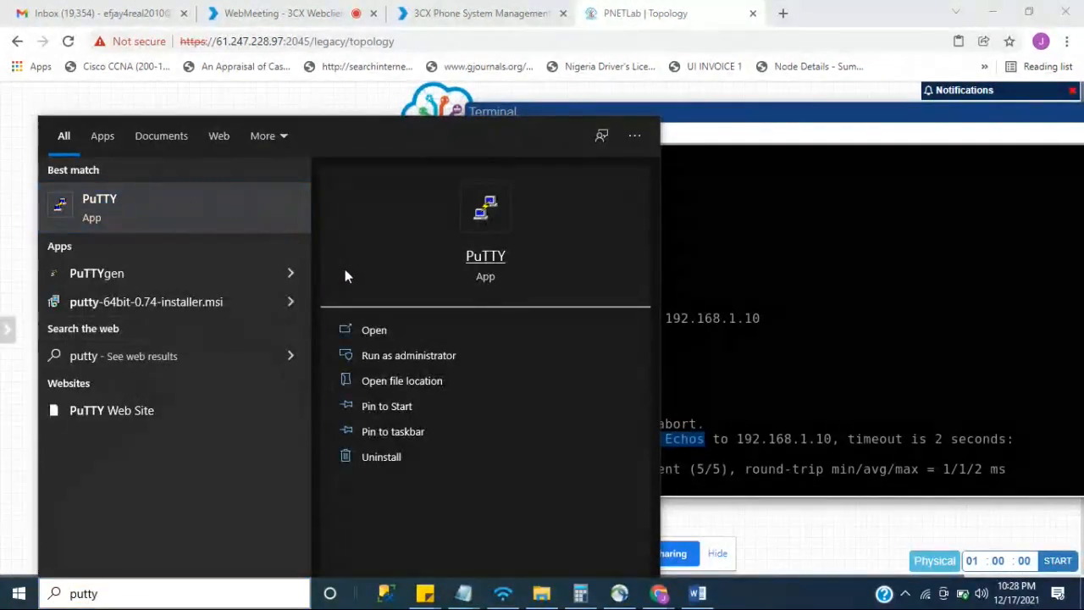
left_click(374, 330)
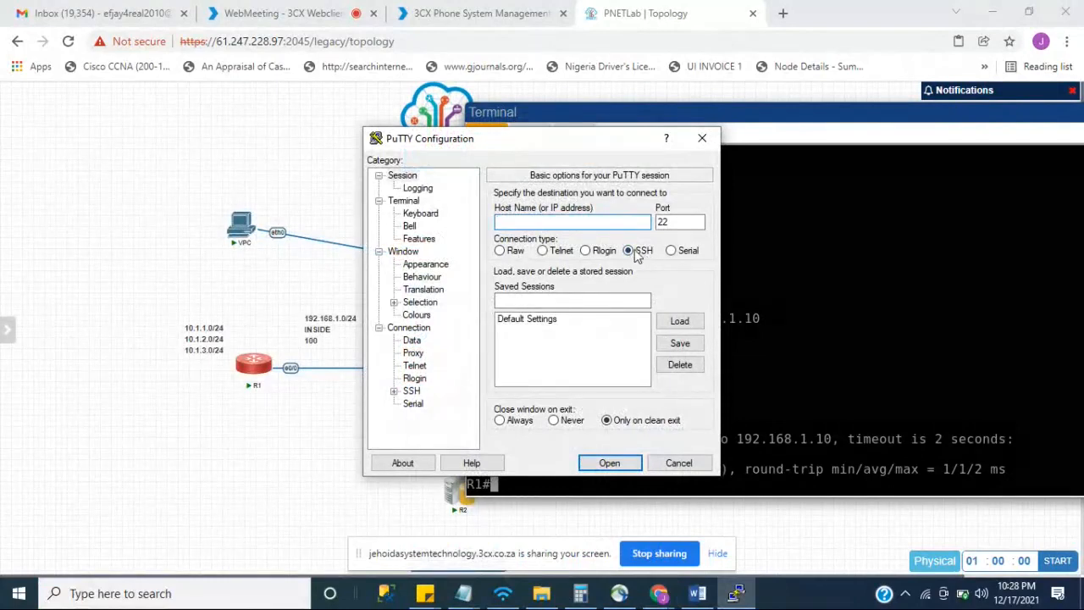
left_click(627, 250)
double_click(662, 222)
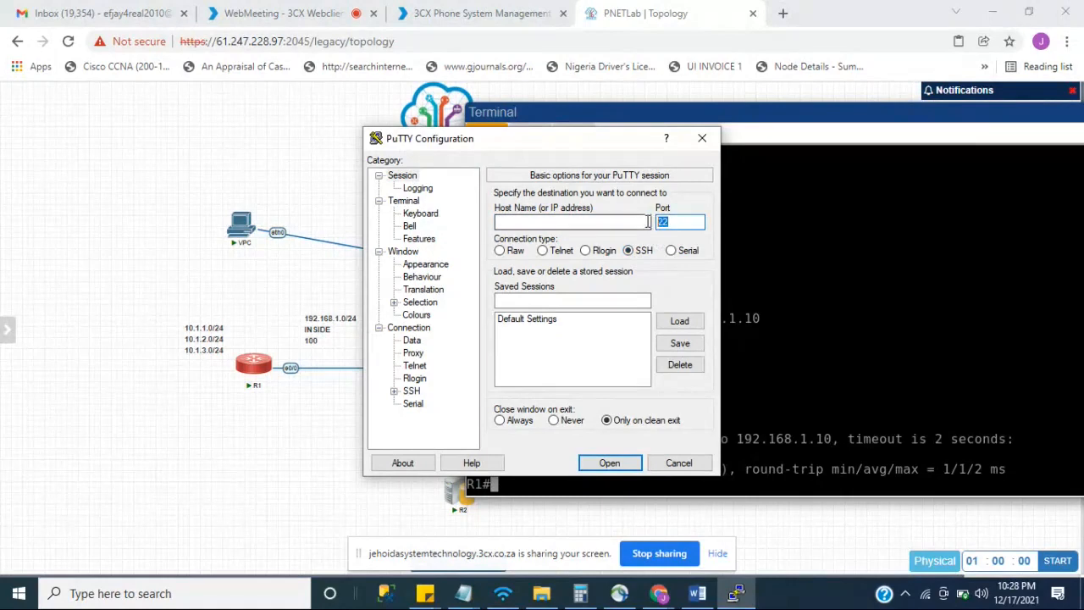
Set the PuTTY session to Telnet on port 23 with 192.168.1.10 as the host address.
left_click(542, 251)
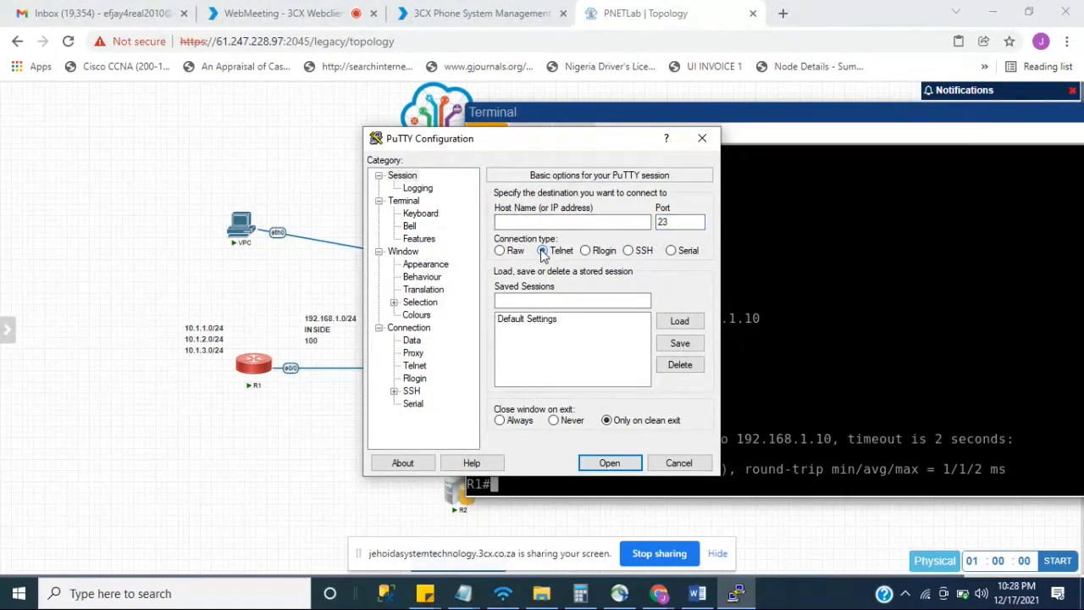
double_click(661, 222)
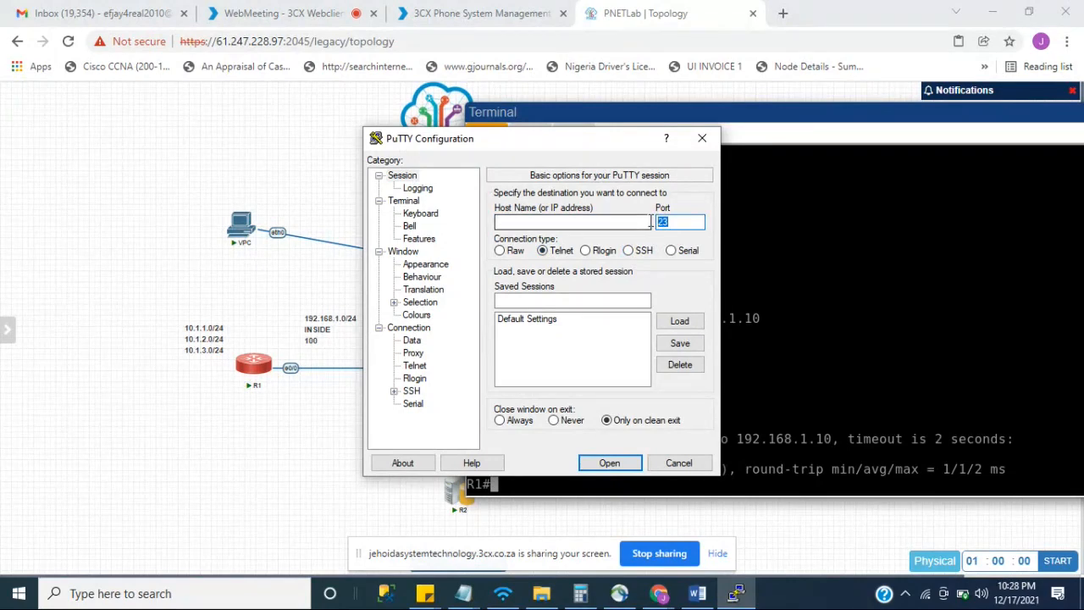
left_click(641, 222)
type("1")
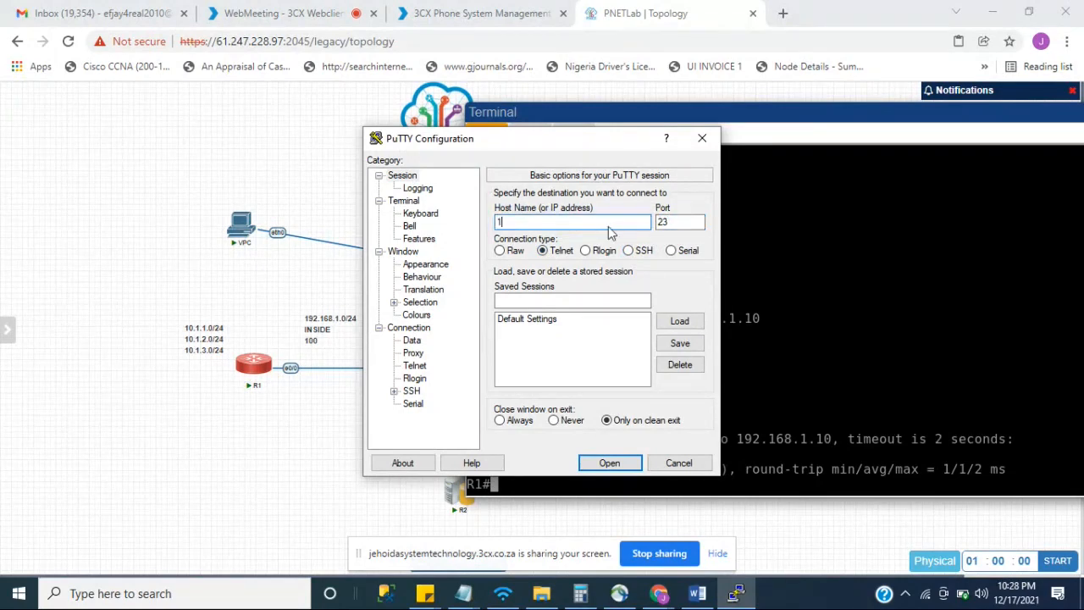
type("92.168.1.10")
left_click_drag(557, 221, 496, 222)
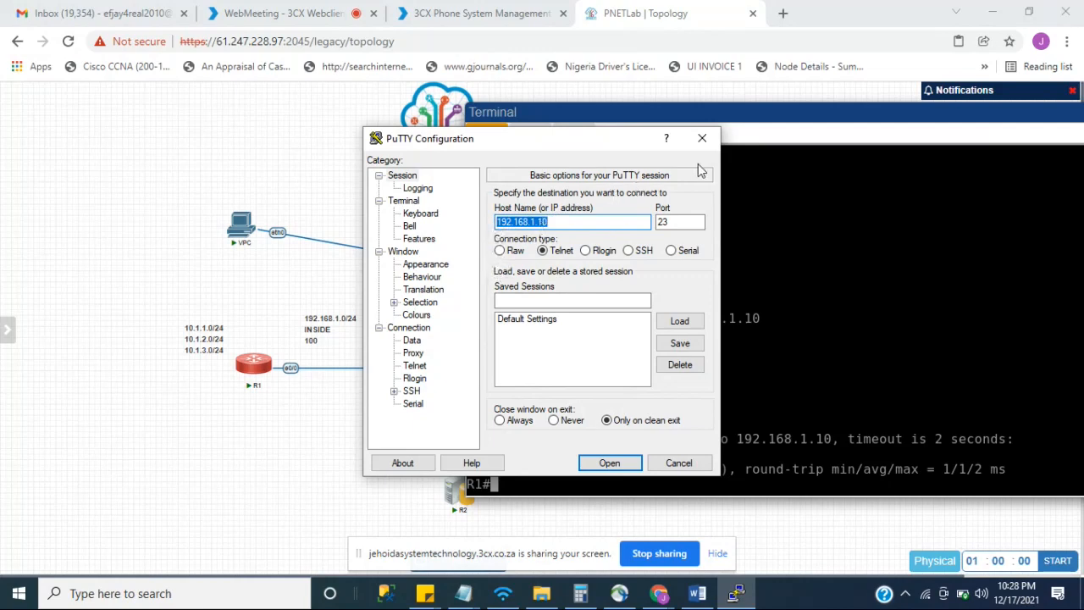
Close the PuTTY configuration without connecting and reposition the terminal window to view R1's place in the topology.
left_click(702, 138)
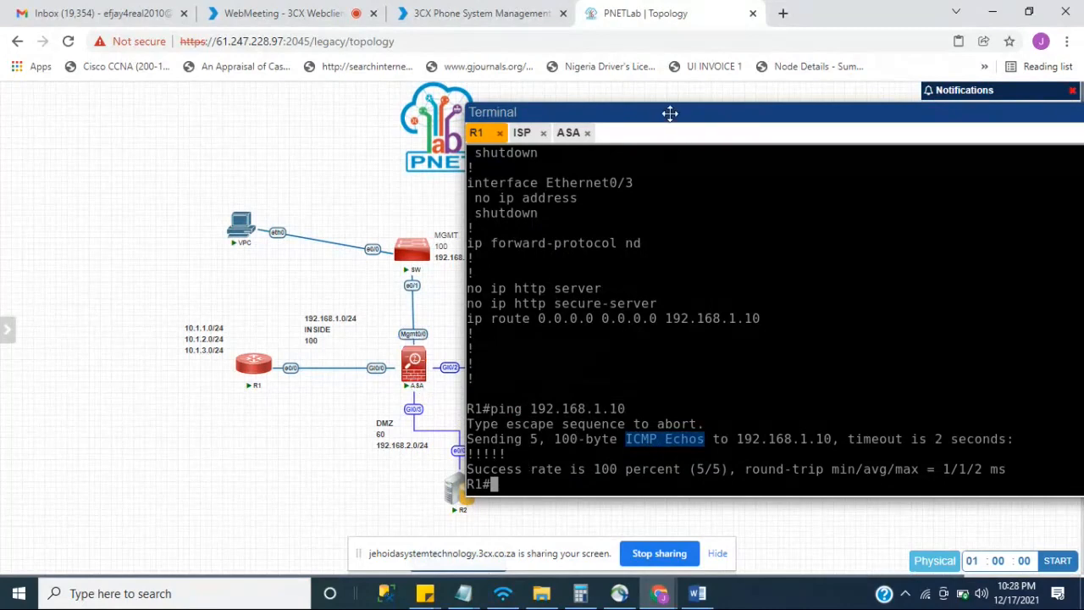
left_click_drag(669, 112, 615, 423)
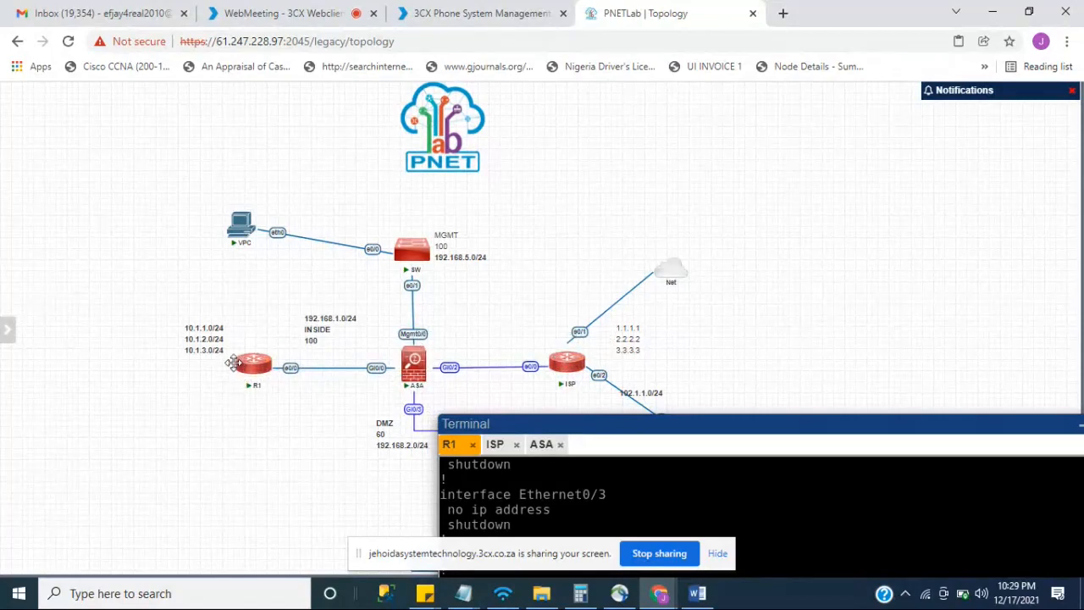
mouse_move(245, 369)
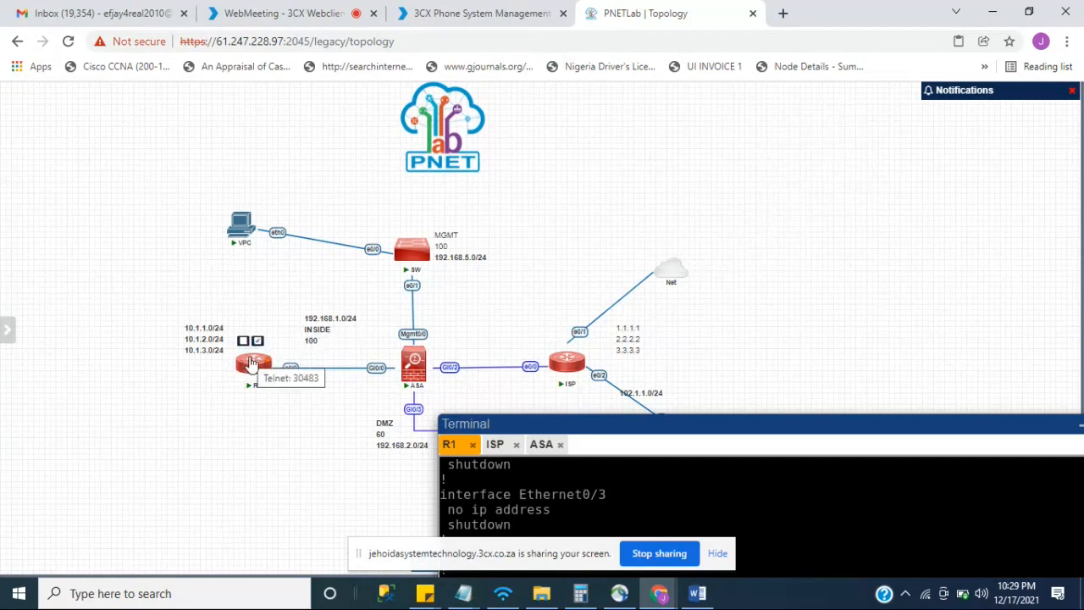
left_click_drag(783, 426, 961, 153)
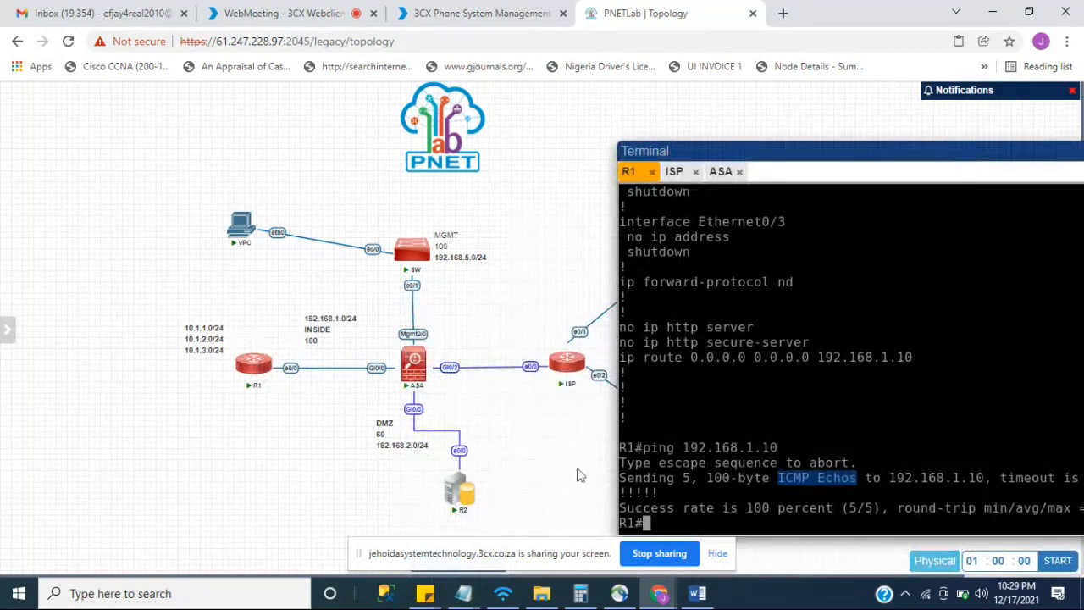
Ping the outside address 101.1.1.1 from R1's console and review the reply line.
left_click(666, 523)
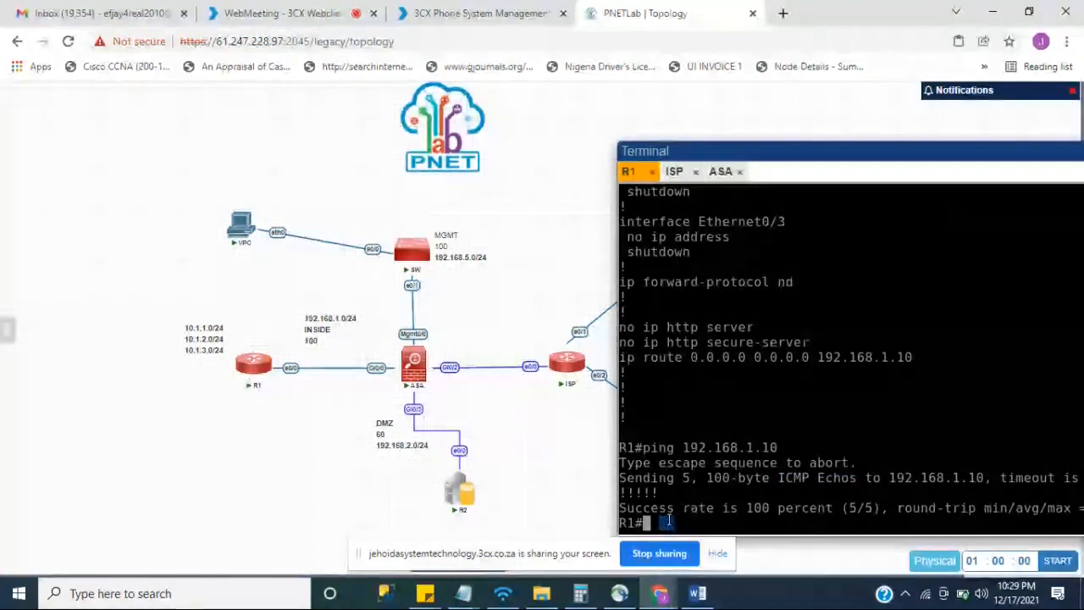
type("ping ")
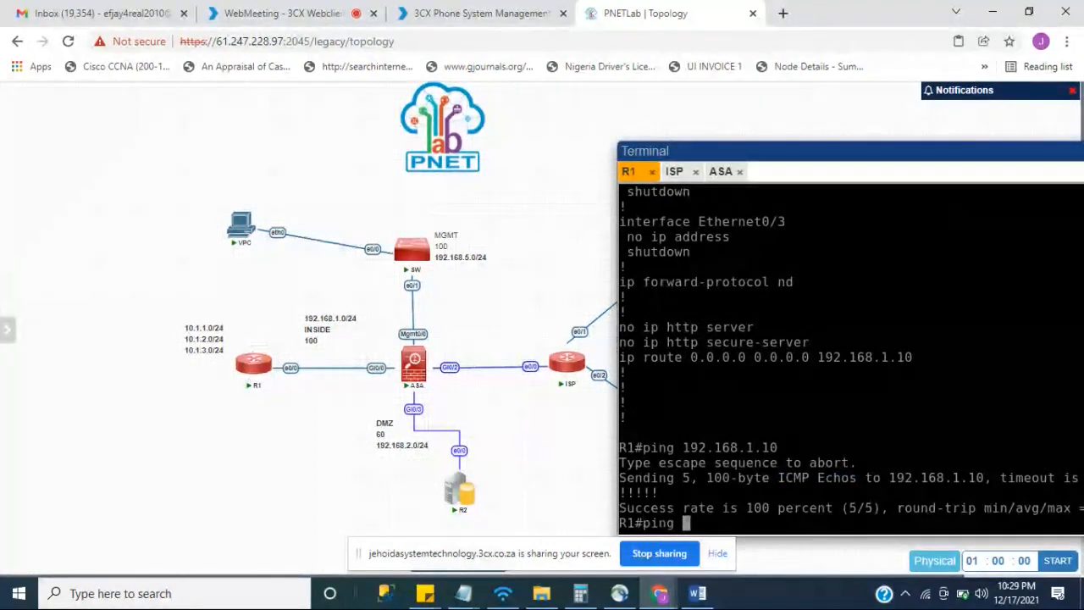
type("101.1.1.1")
key("Return")
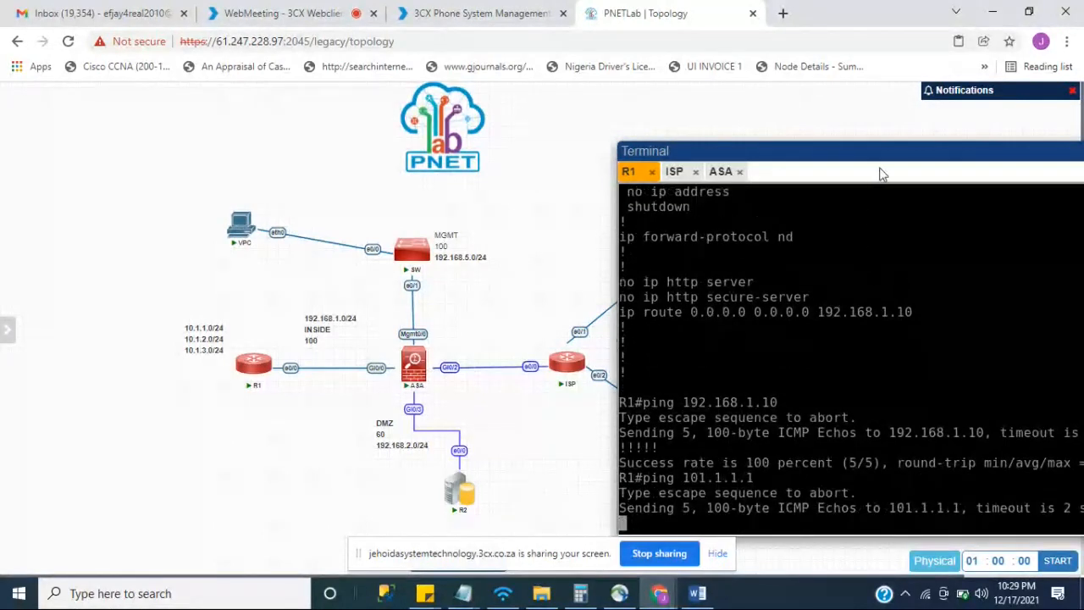
left_click_drag(876, 152, 677, 96)
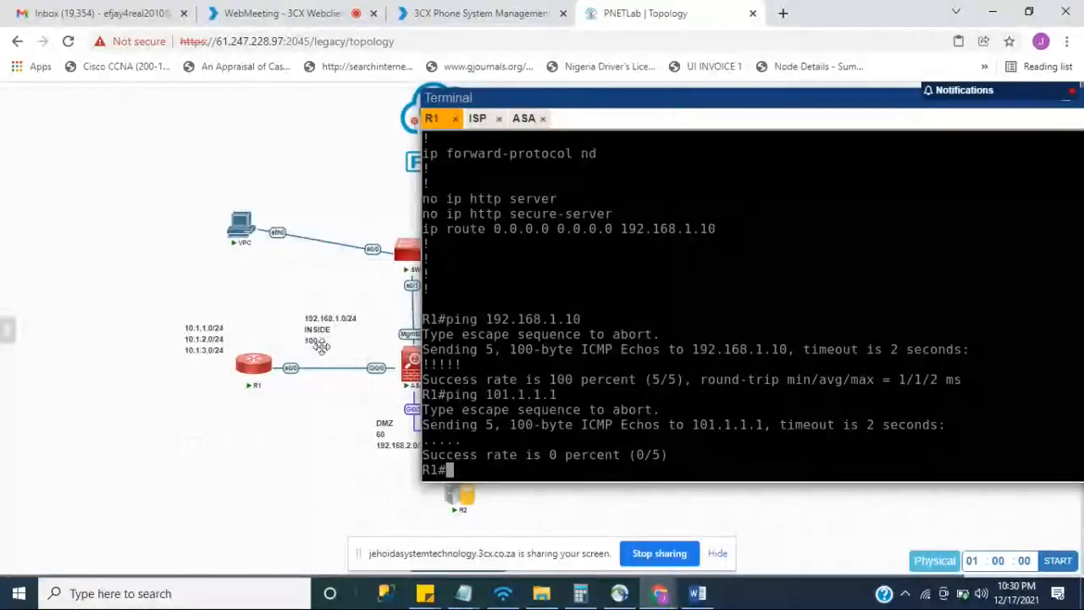
Repeat R1's ping to 101.1.1.1 and, while it runs, display the ASA's active connections with sh conn.
mouse_move(251, 361)
key("Up")
key("Return")
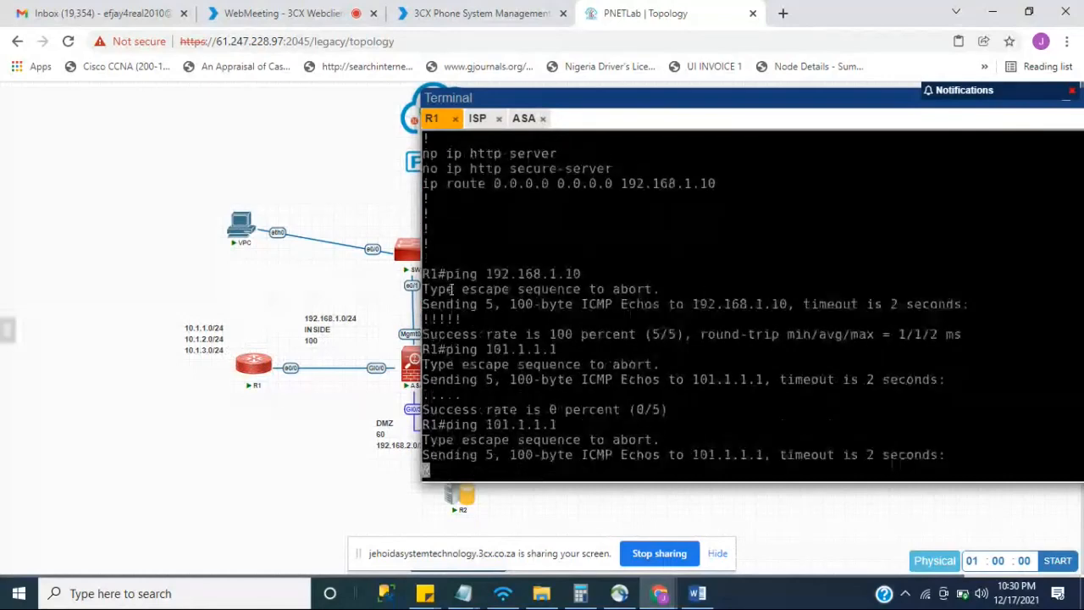
left_click(522, 118)
key("q")
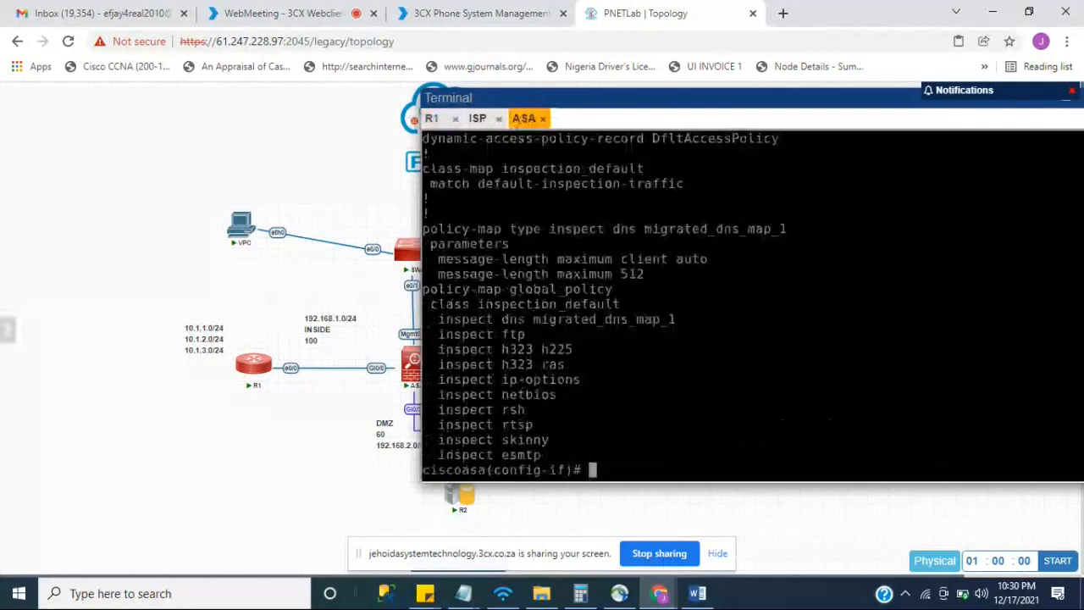
key("Return")
type("sh")
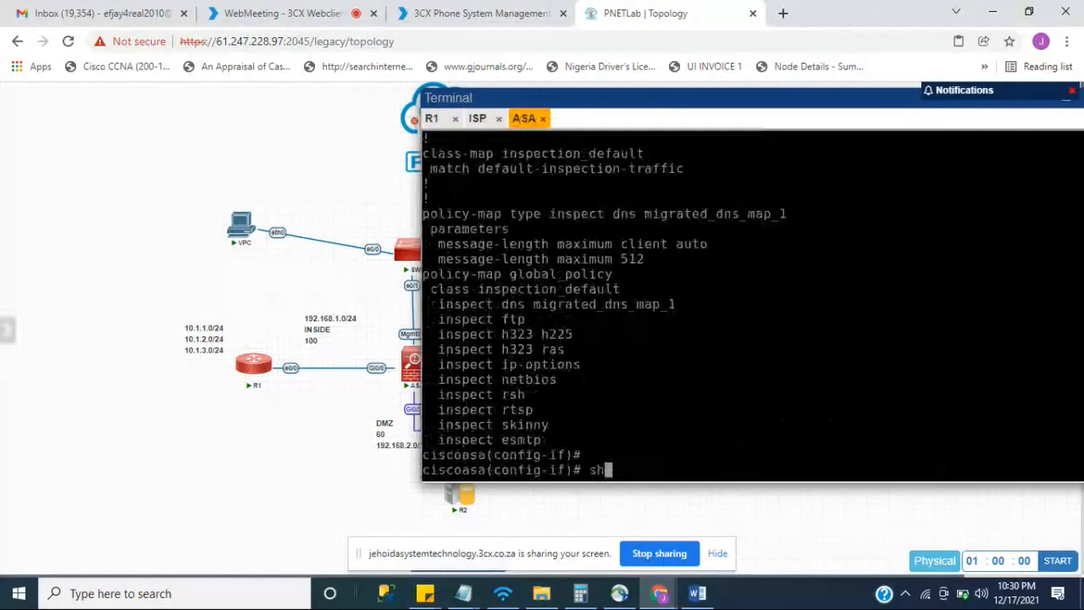
type(" conn")
key("Tab")
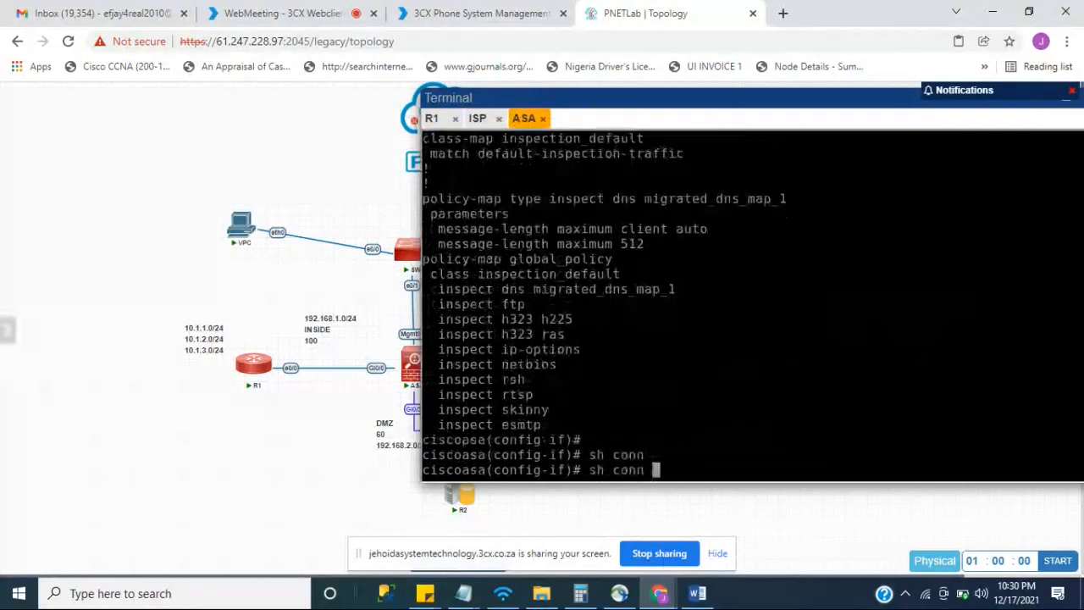
key("Return")
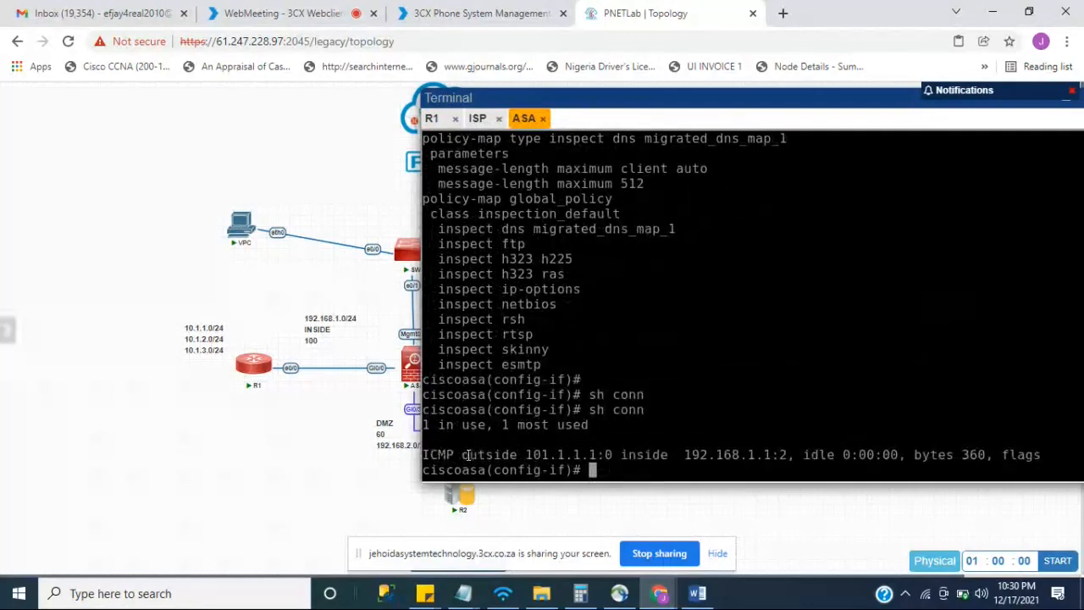
Examine the outside and inside addresses of the ICMP connection entry, and the inspect entries under class inspection_default.
left_click_drag(464, 455, 598, 455)
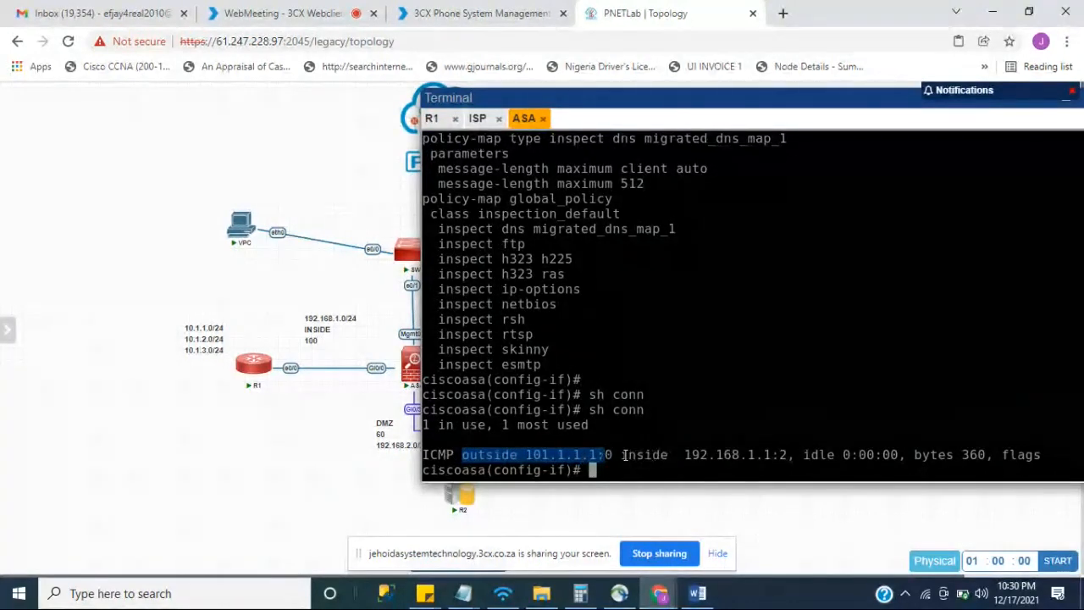
left_click_drag(624, 455, 787, 455)
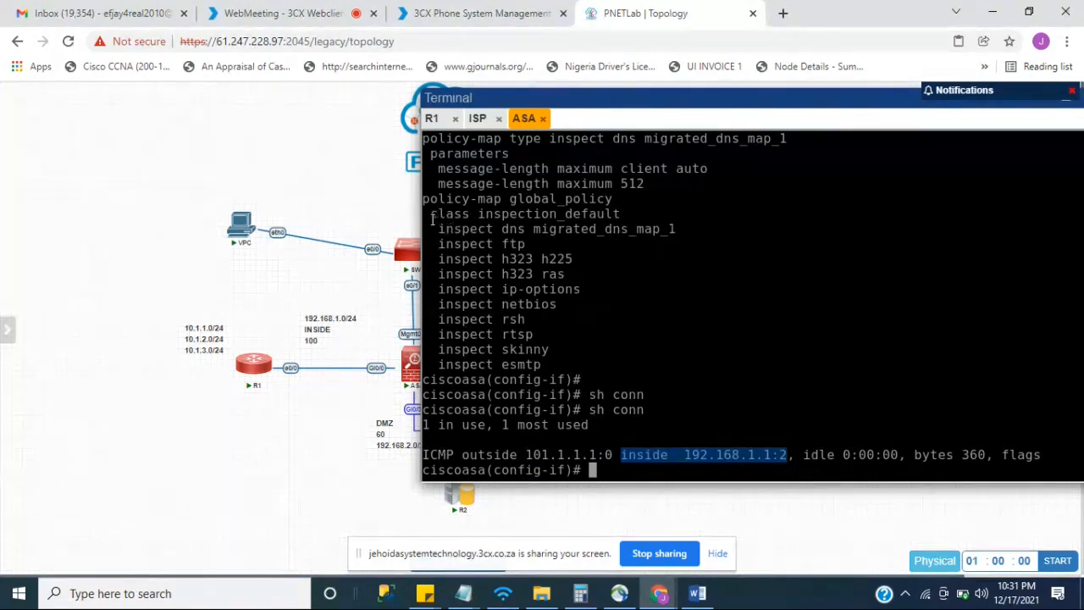
left_click_drag(431, 214, 629, 355)
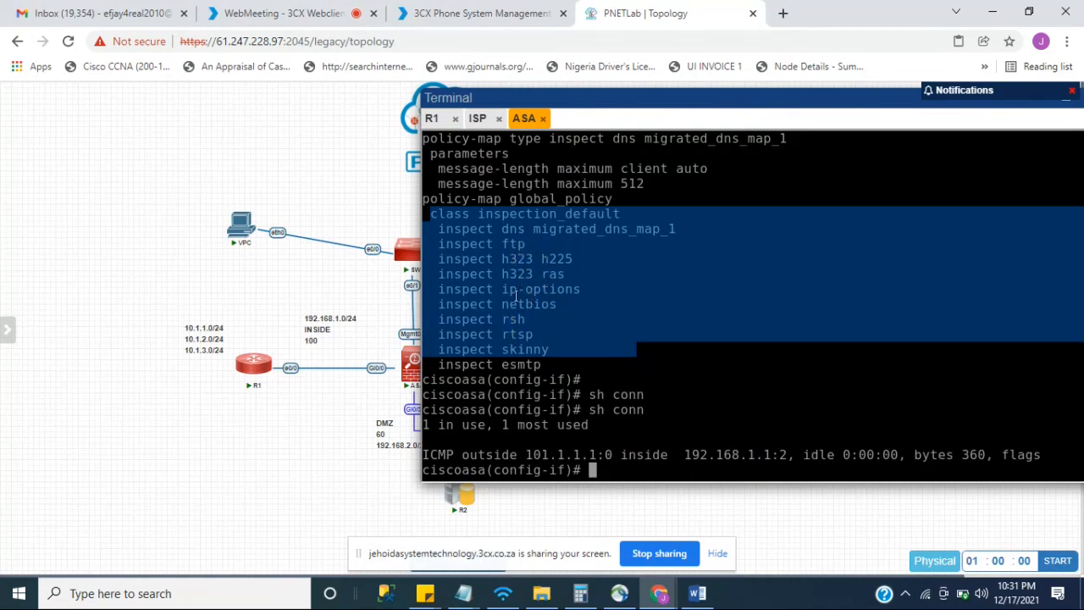
left_click(451, 231)
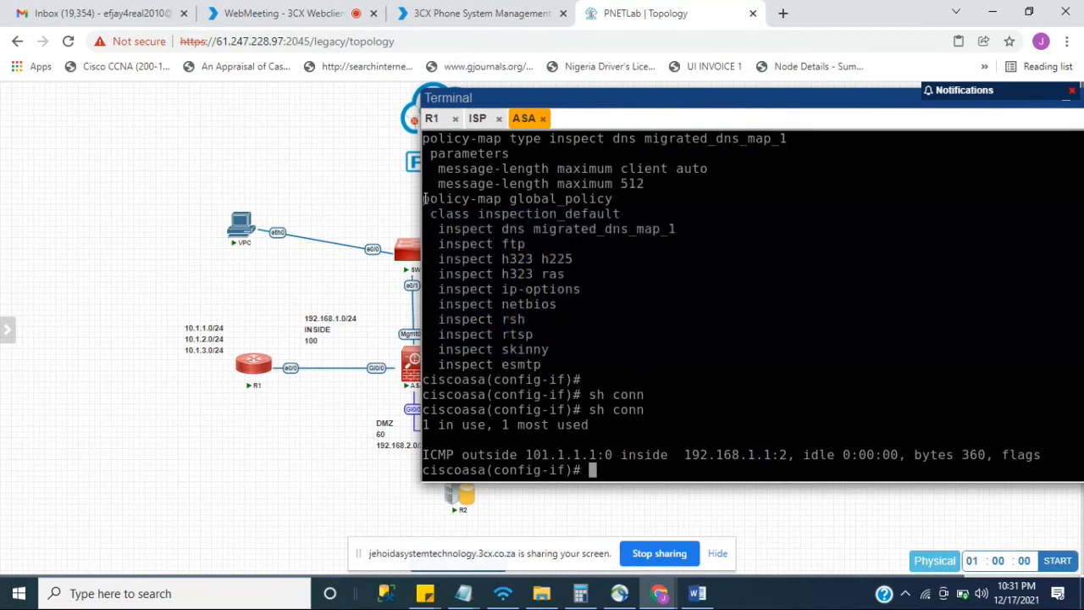
Enter policy-map global_policy on the ASA and try to add inspect icmp directly at the policy-map level.
left_click_drag(422, 200, 628, 197)
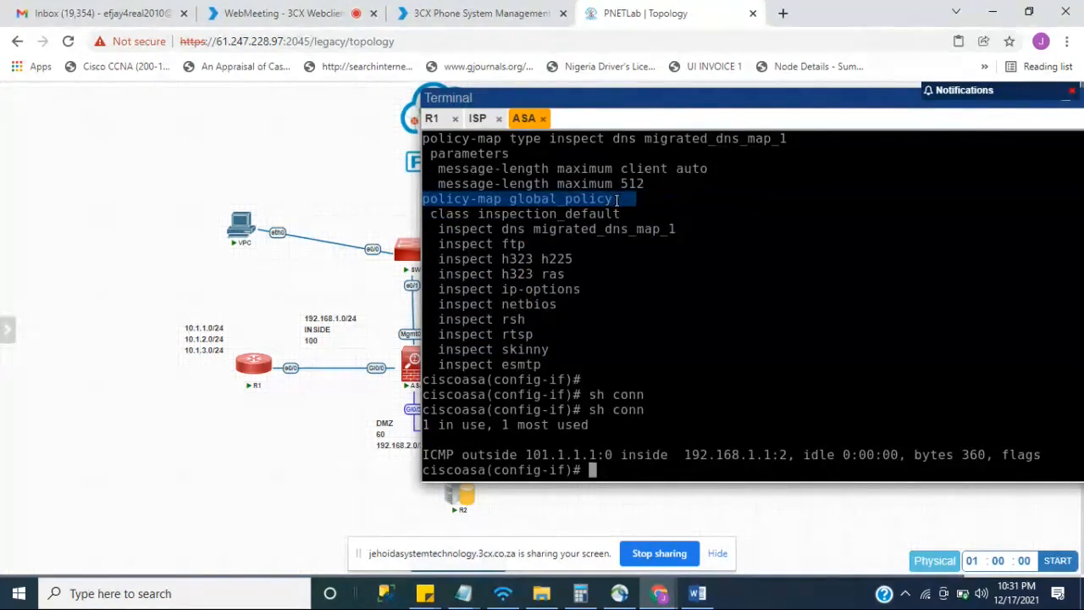
right_click(616, 199)
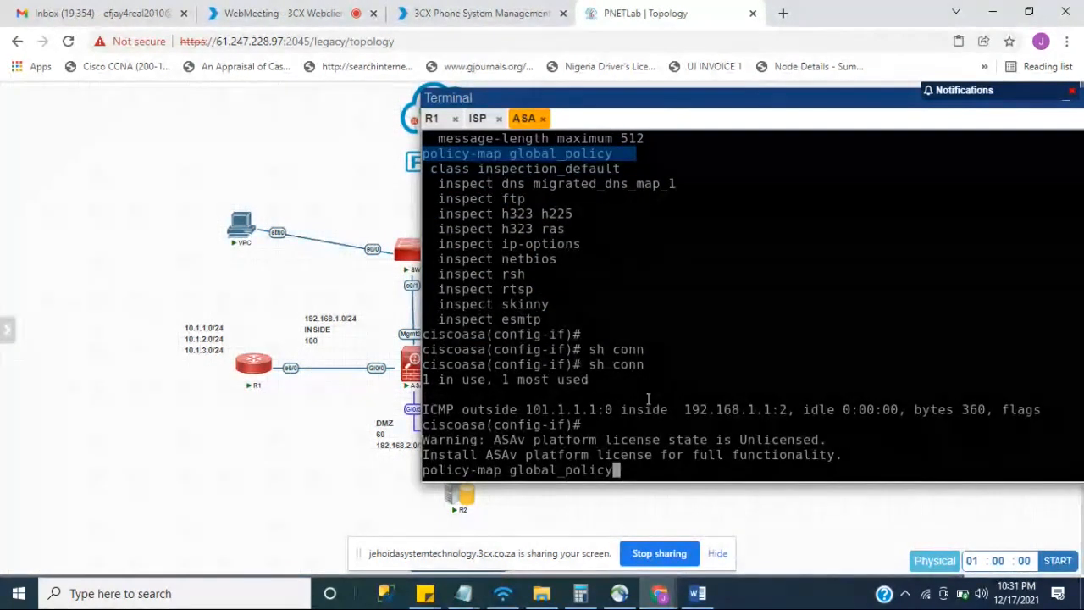
key("Return")
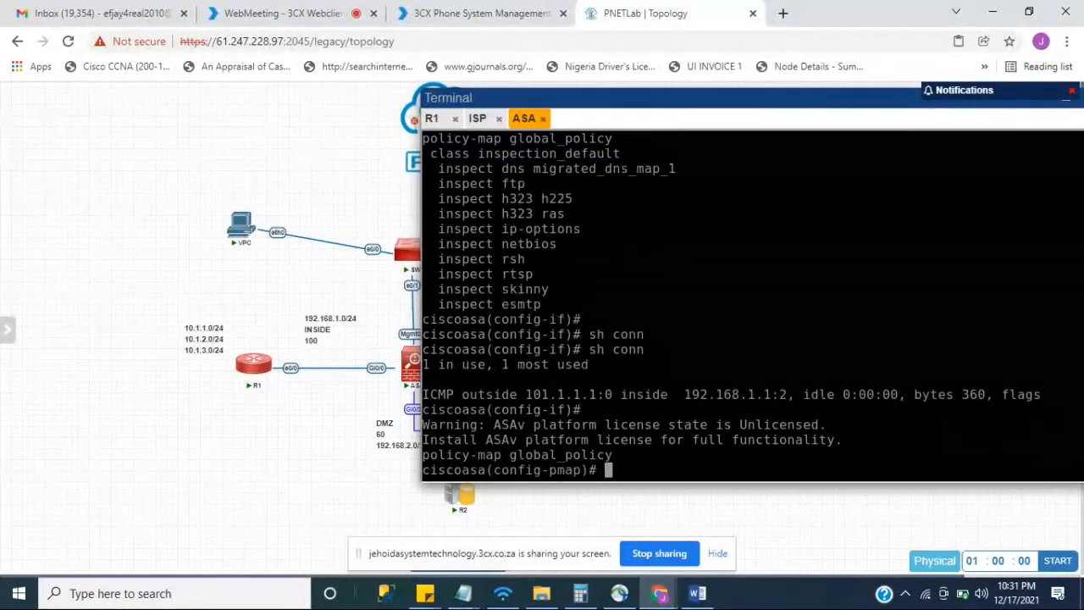
type("ins")
key("Tab")
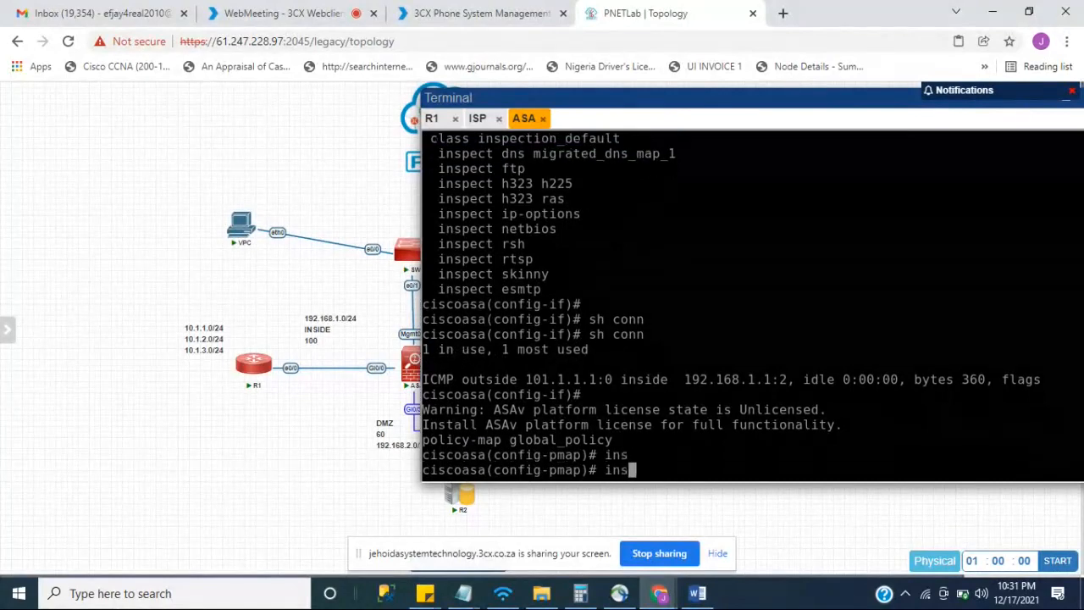
type("p")
key("Tab")
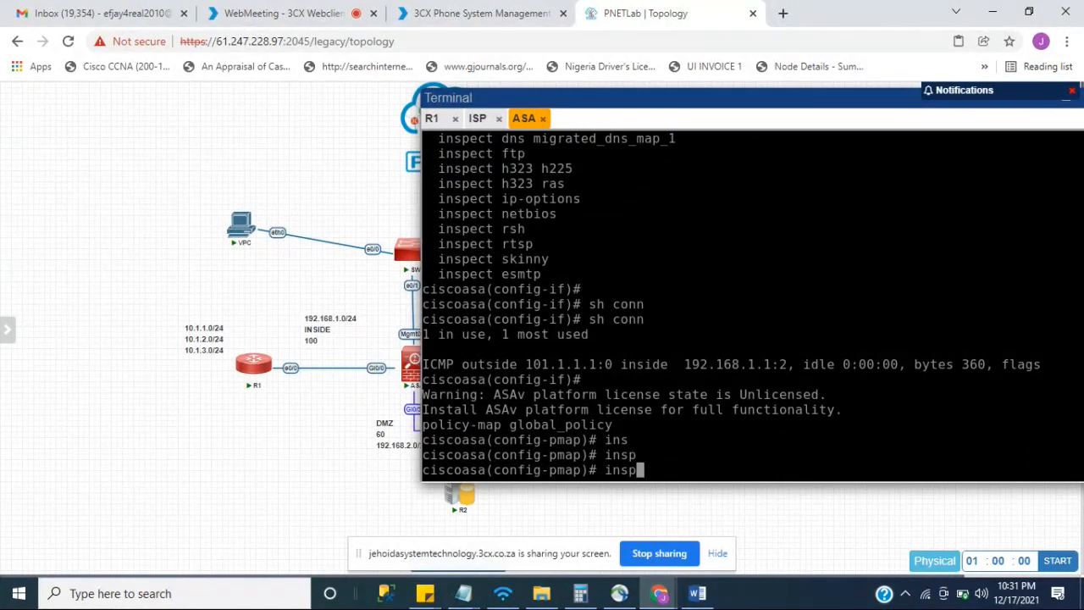
type("e")
key("Tab")
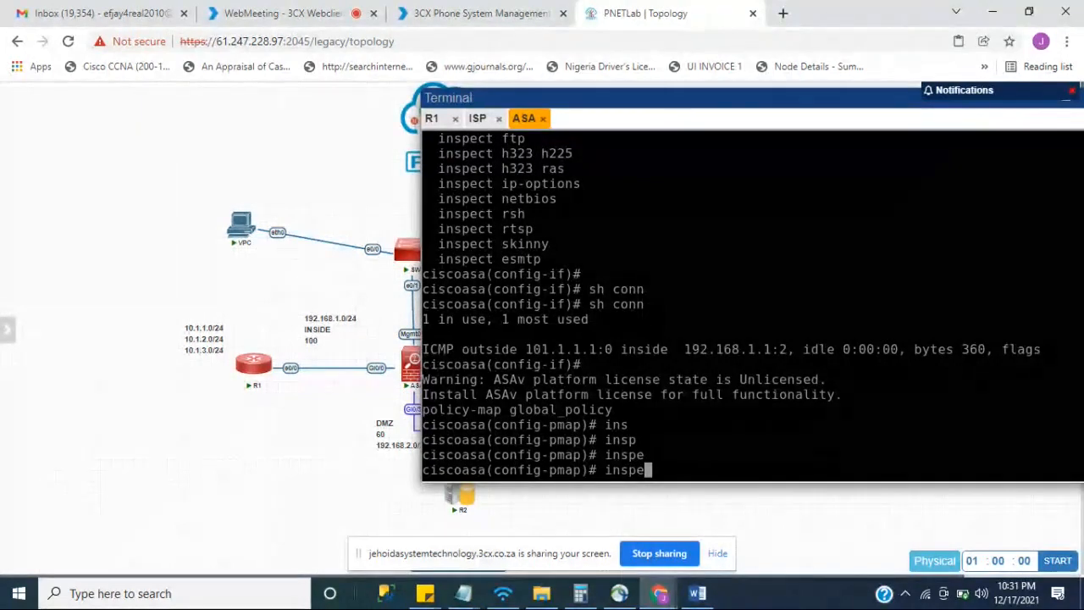
type("ct icmp")
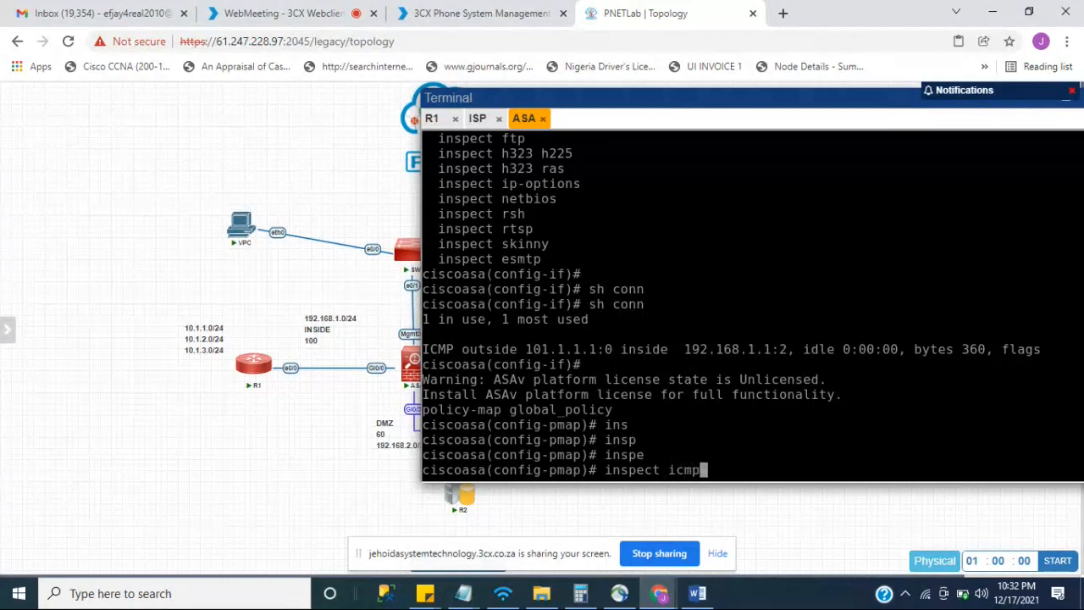
key("Return")
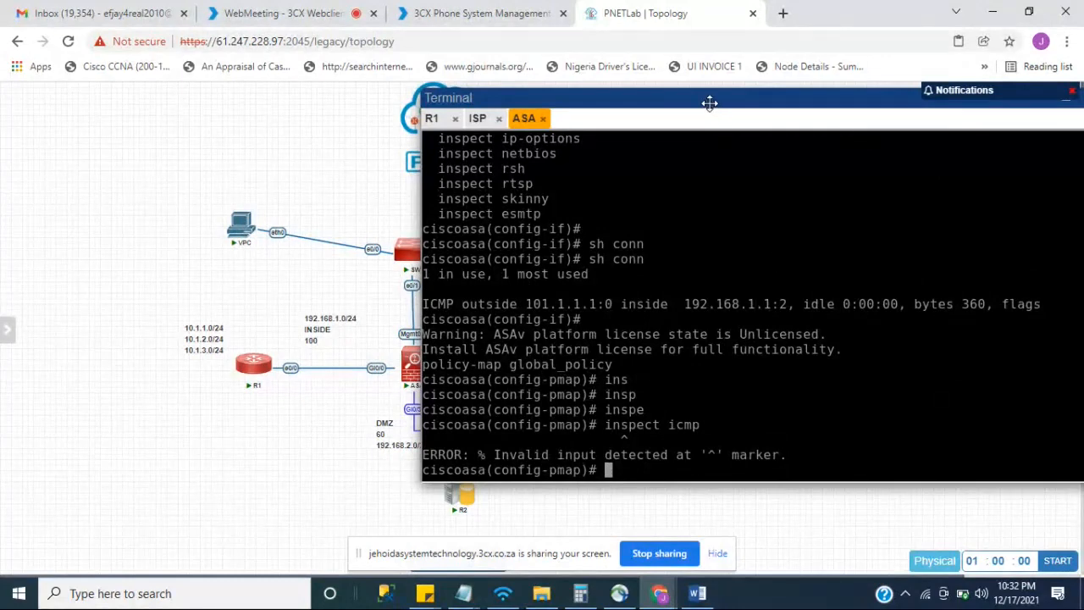
Copy the configuration lines from policy-map type inspect dns migrated_dns_map_1 through inspect h323 ras and re-enter them, ending in class inspection_default of global_policy.
left_click_drag(708, 101, 625, 111)
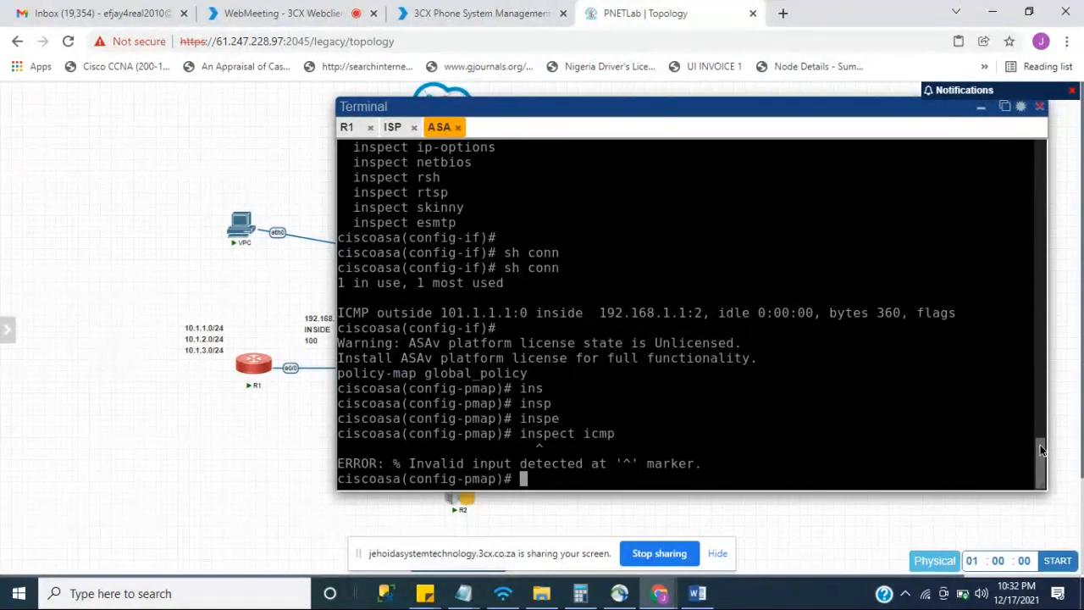
left_click_drag(1041, 450, 1041, 432)
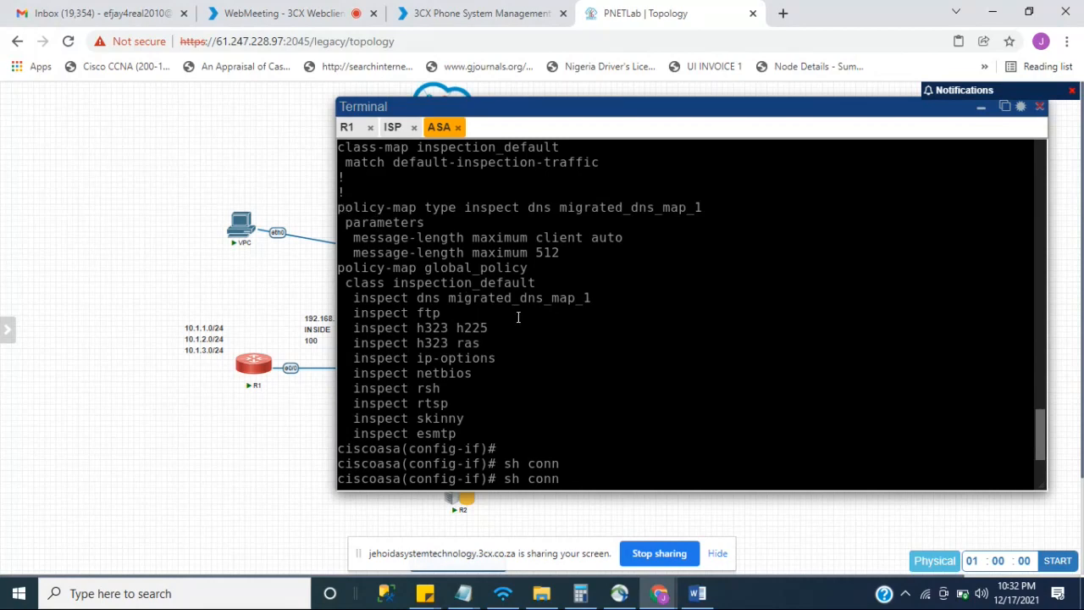
left_click_drag(518, 317, 512, 342)
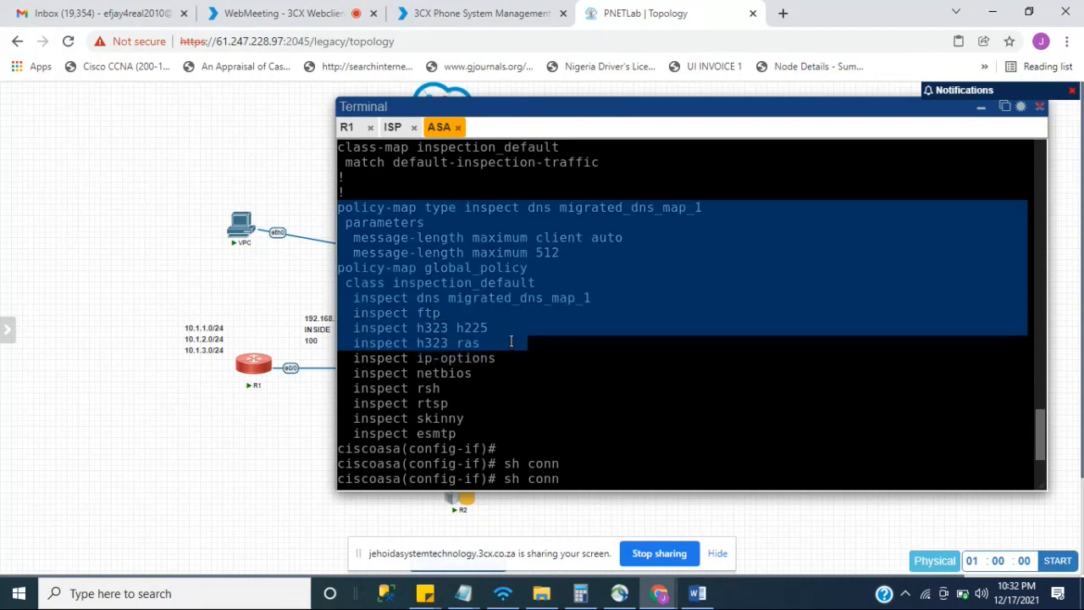
scroll(511, 341, "down", 3)
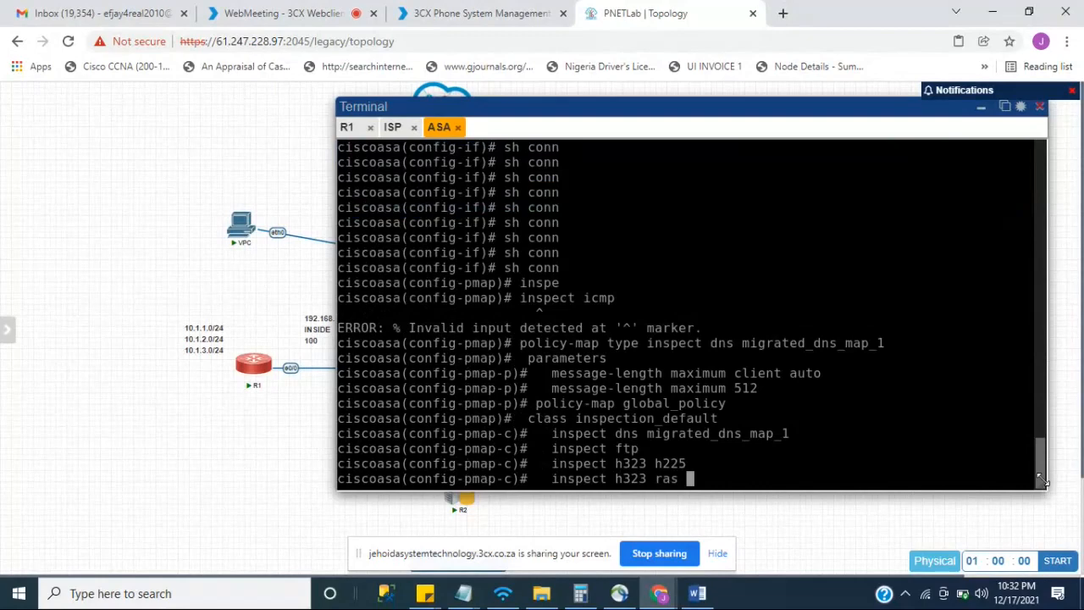
key("Return")
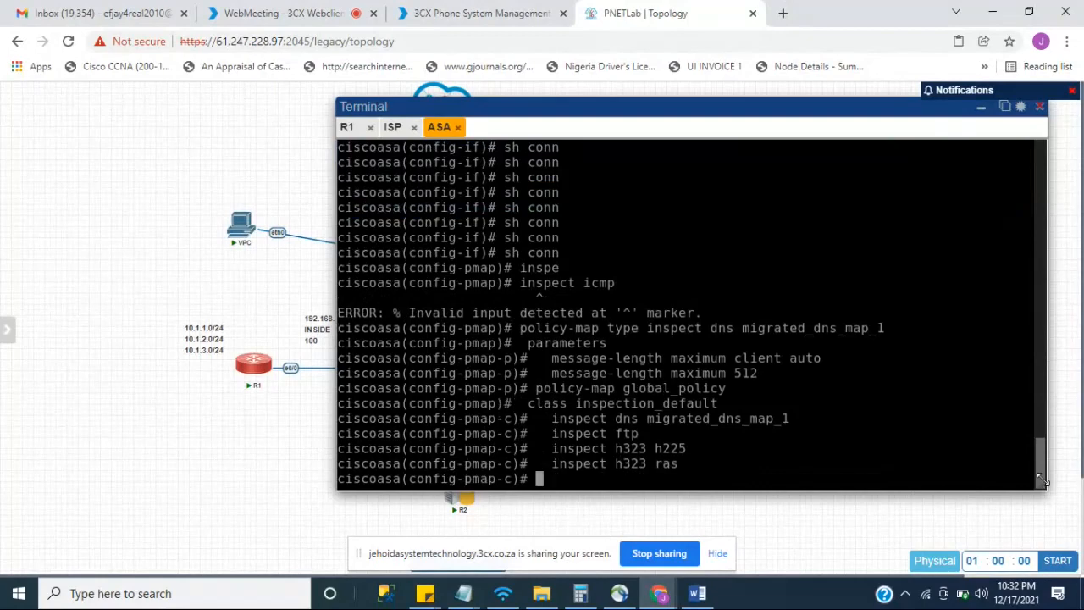
List the protocols available for inspect in class inspection_default and add inspect icmp.
type("in")
key("Tab")
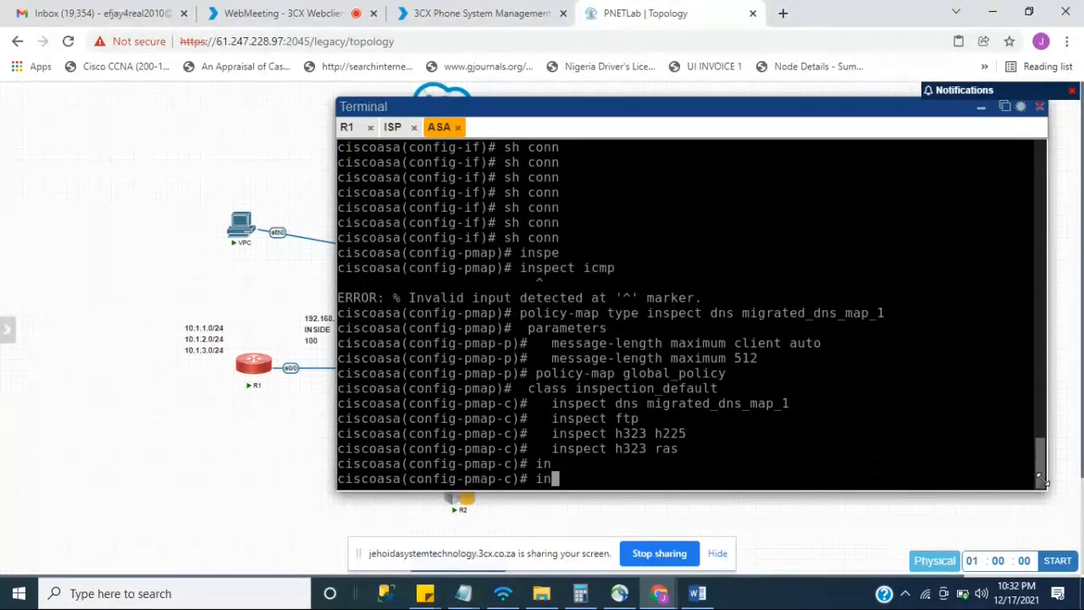
type("spect ")
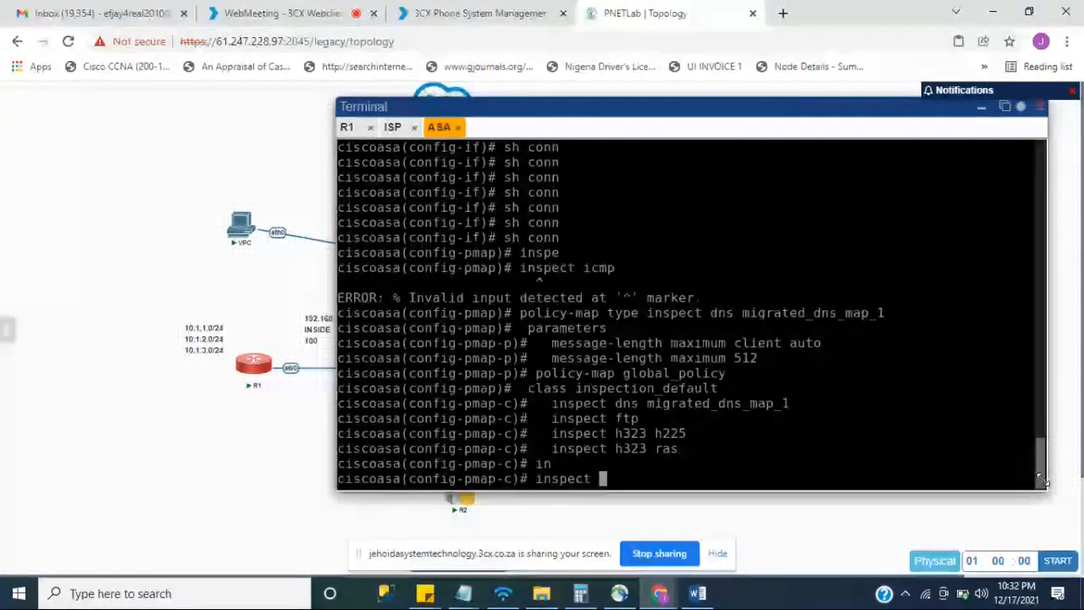
type("?")
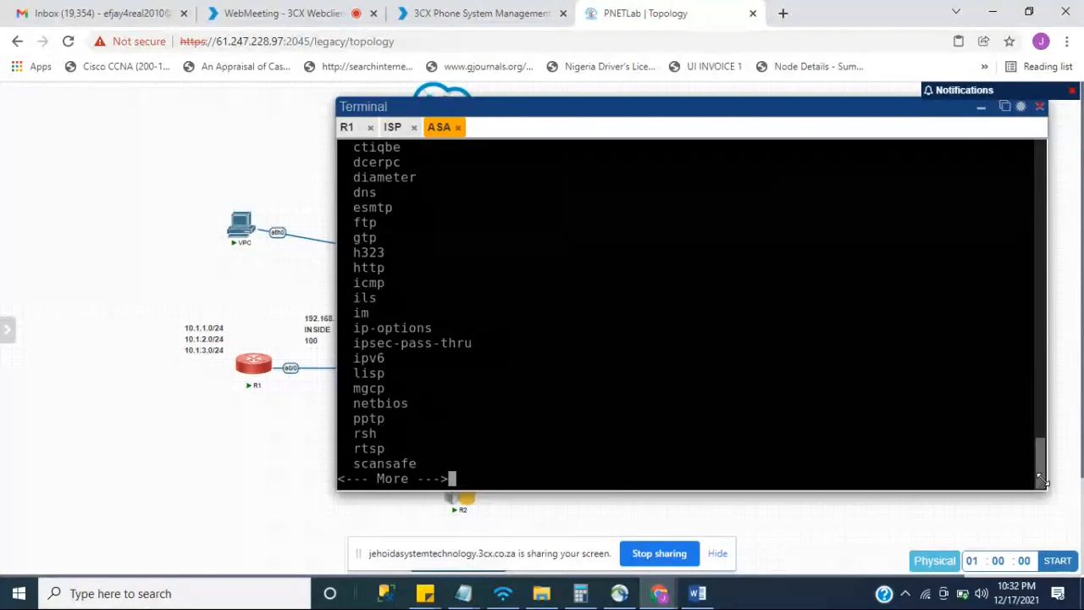
key("q")
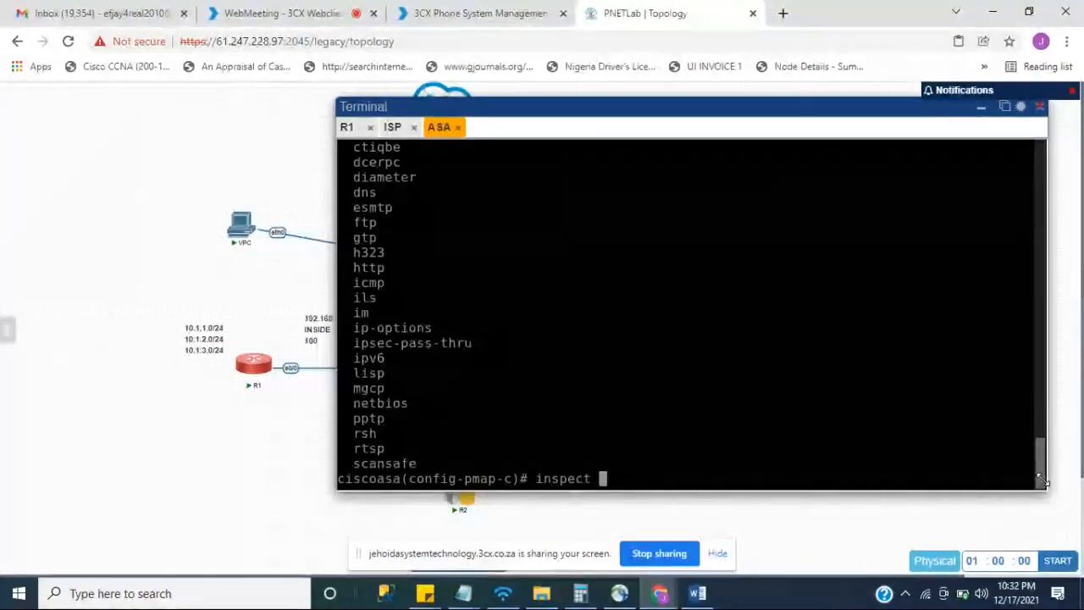
type("icmp")
key("Return")
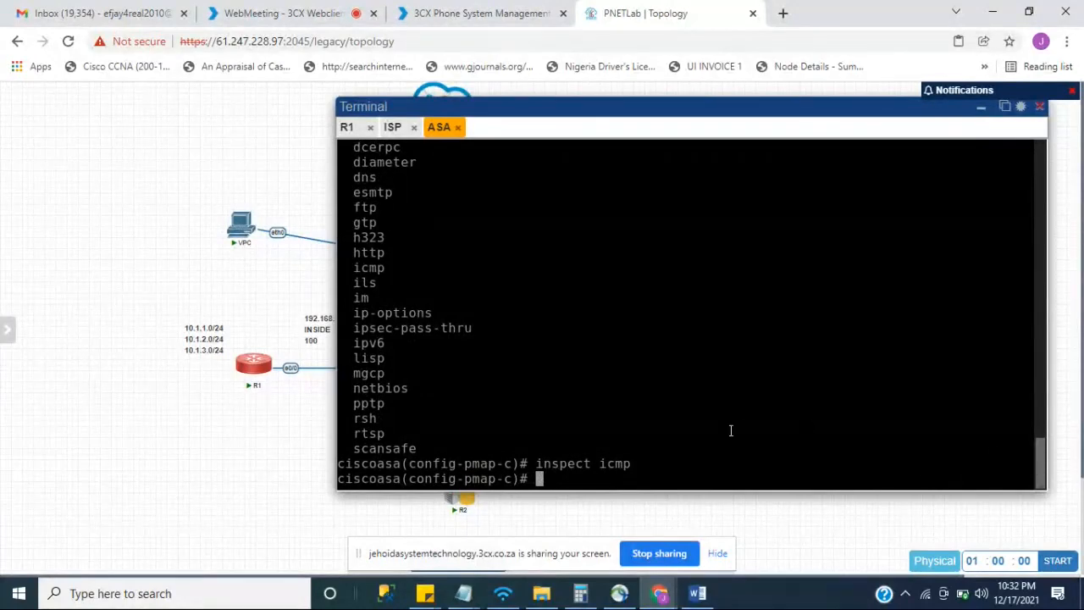
key("Return")
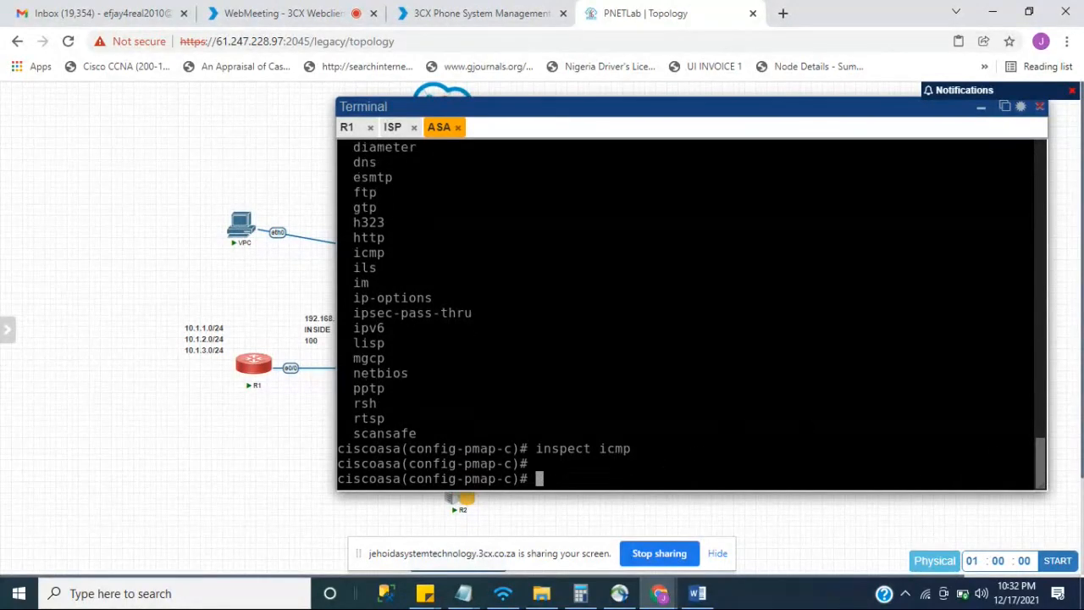
key("Up")
key("Up")
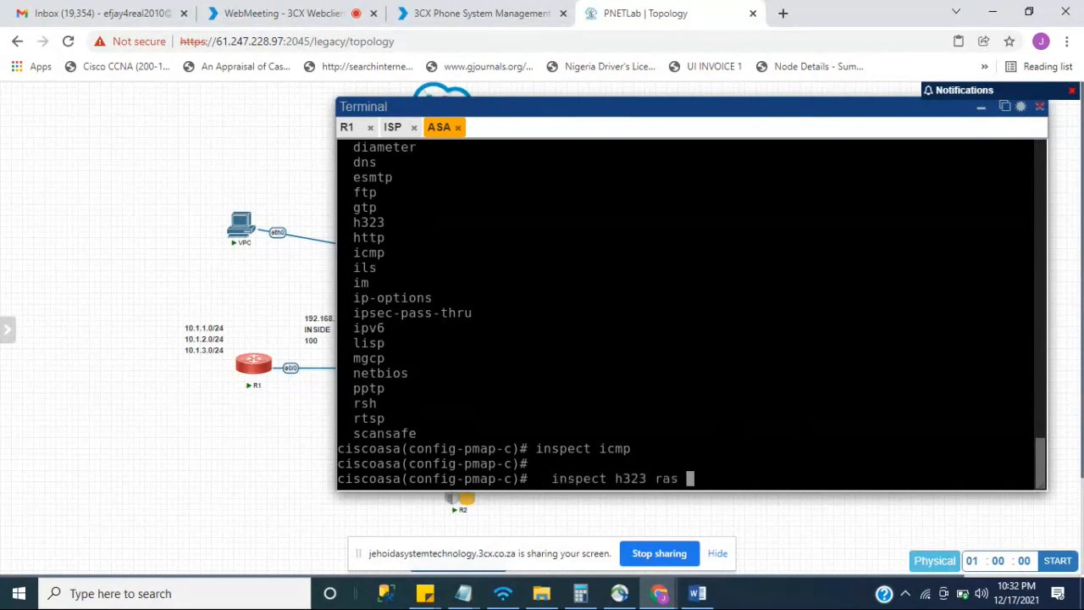
key("Up")
key("BackSpace")
key("BackSpace")
key("BackSpace")
key("BackSpace")
key("BackSpace")
key("BackSpace")
key("BackSpace")
key("BackSpace")
key("BackSpace")
key("BackSpace")
key("BackSpace")
key("BackSpace")
key("BackSpace")
key("BackSpace")
key("BackSpace")
key("BackSpace")
key("BackSpace")
key("BackSpace")
key("BackSpace")
key("BackSpace")
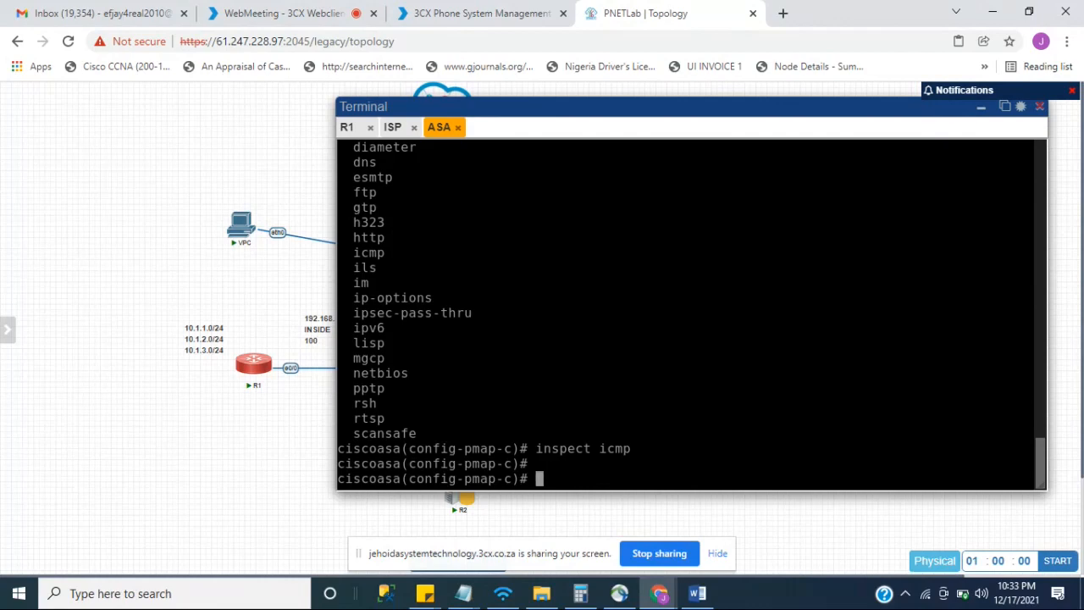
Display the ASA running configuration and page through it to examine the inspect entries under class inspection_default of global_policy.
type("sh run")
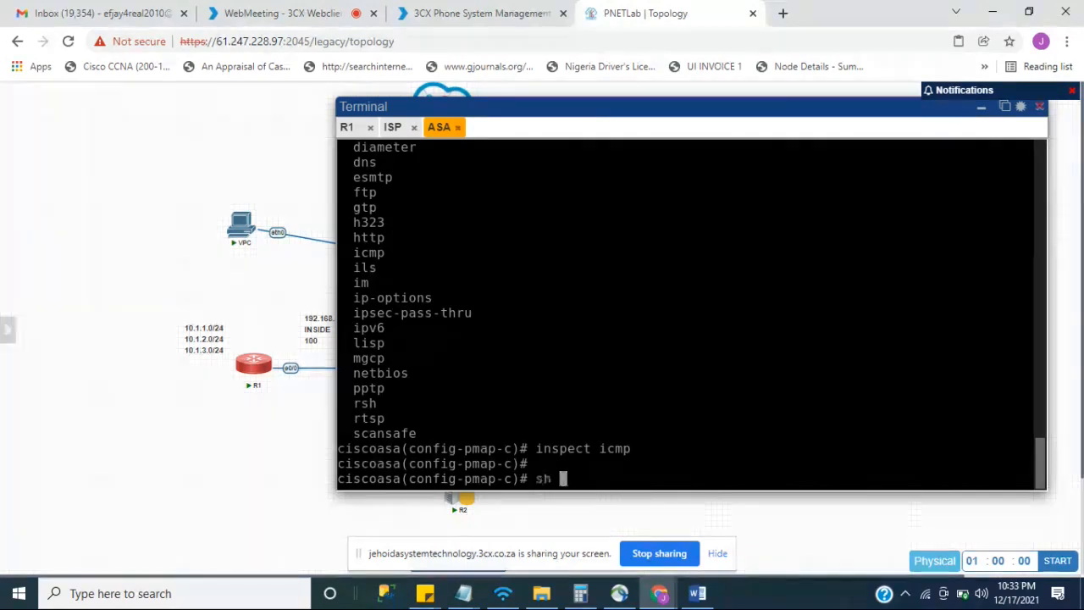
key("Return")
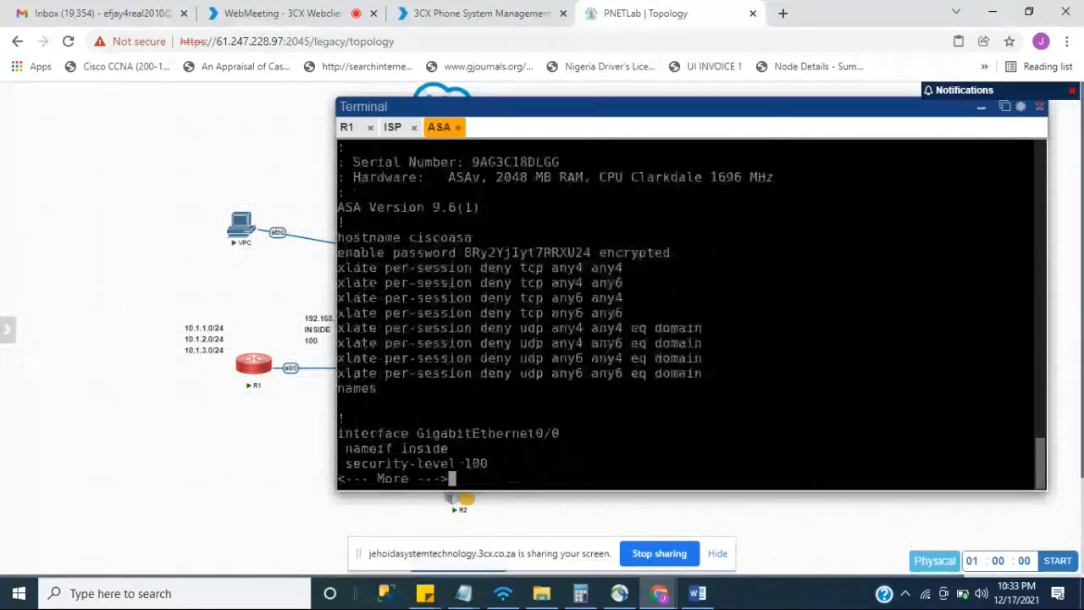
key("Return")
key("Return")
key("Return")
key("Return")
key("Return")
key("Return")
key("Return")
key("Return")
key("Return")
key("Return")
key("Return")
key("Return")
key("Return")
key("Return")
key("Return")
key("Return")
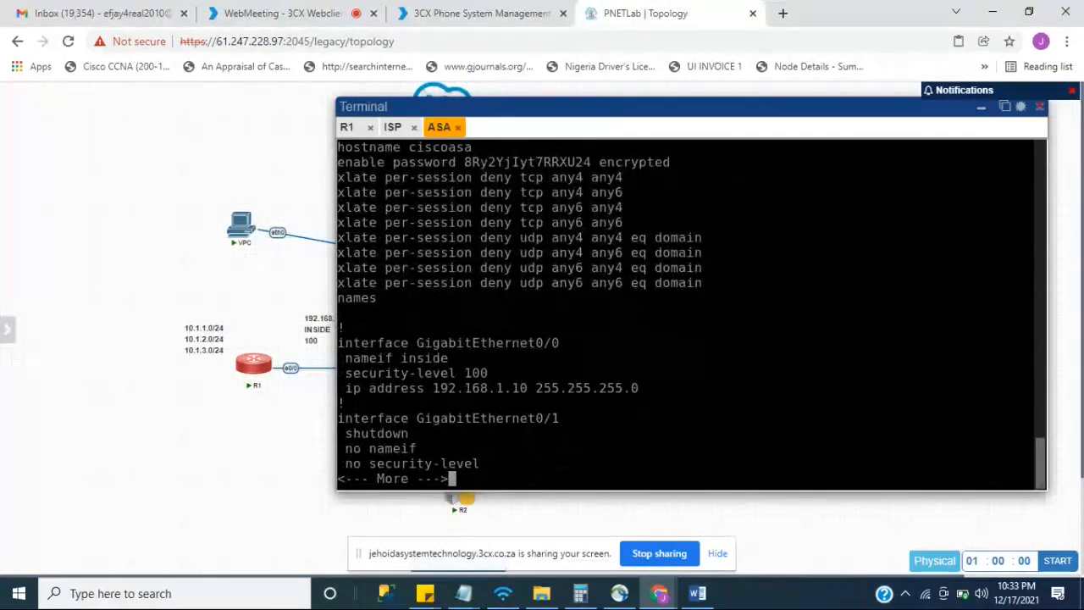
key("Return")
key("Return")
key("Return")
key("Return")
key("Return")
key("Return")
key("Return")
key("Return")
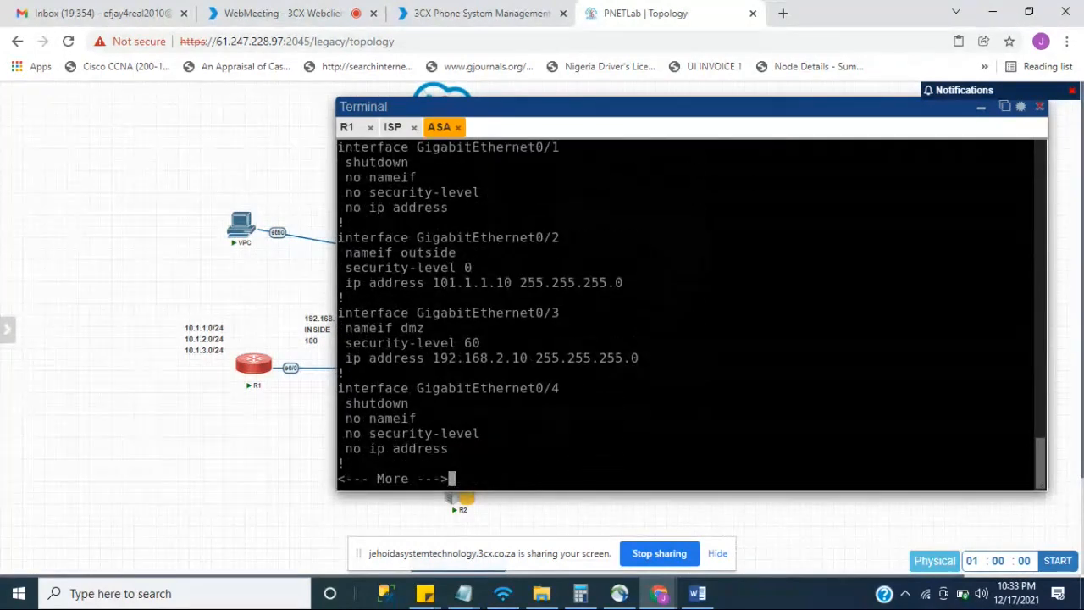
key("Return")
key("Return")
key("Return")
key("Return")
key("Return")
key("Return")
key("Return")
key("Return")
key("Return")
key("Return")
key("Return")
key("Return")
key("Return")
key("Return")
key("Return")
key("Return")
key("Return")
key("Return")
key("Return")
key("Return")
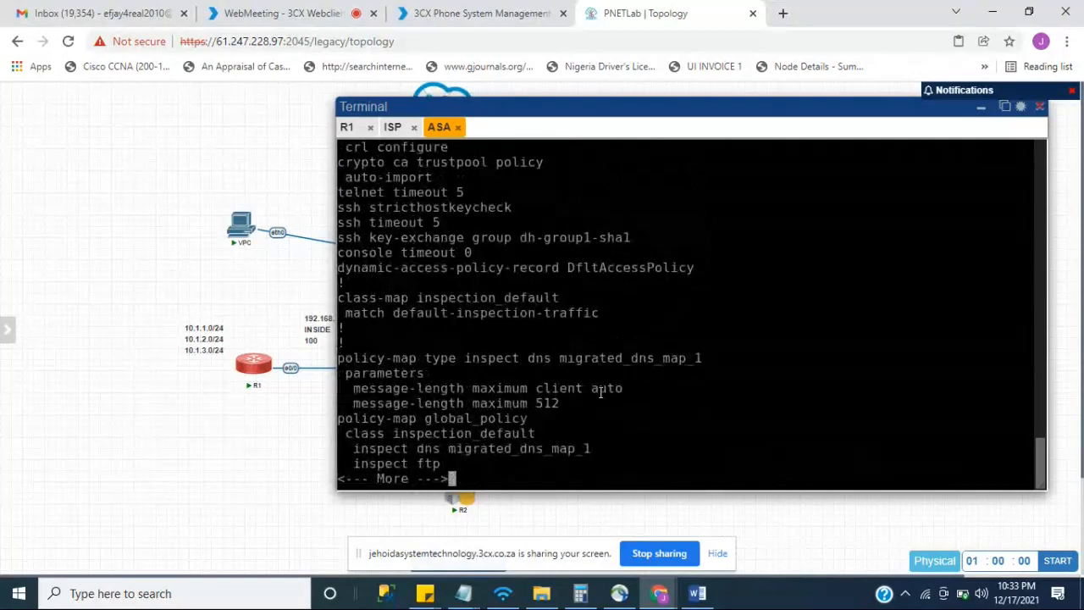
key("Return")
key("Return")
key("Return")
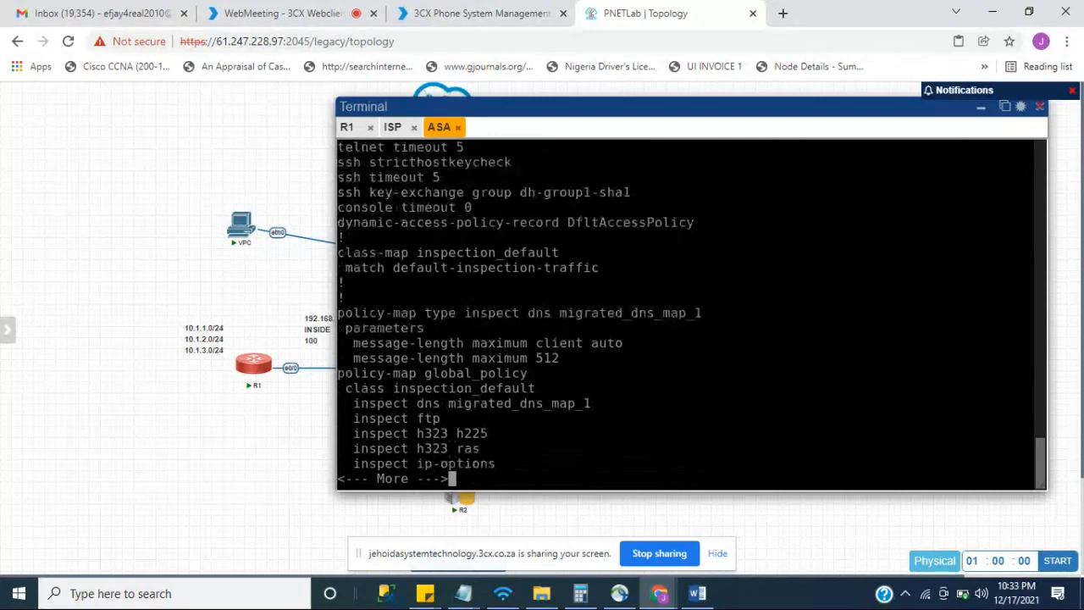
key("Return")
key("Return")
key("Return")
key("Return")
key("Return")
key("Return")
key("Return")
key("Return")
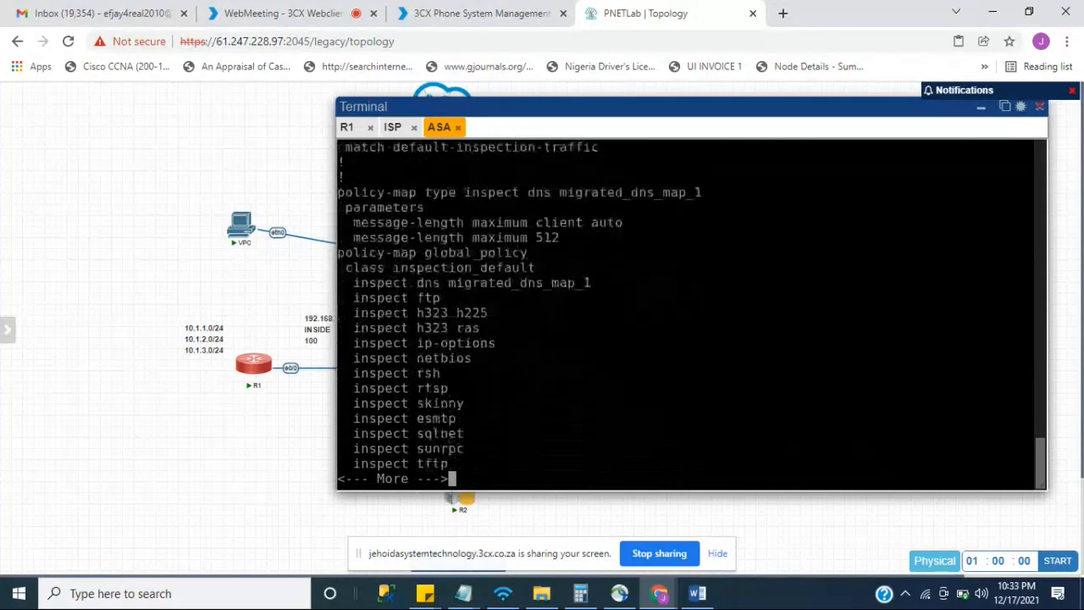
key("Return")
key("Return")
key("Return")
key("Return")
key("Return")
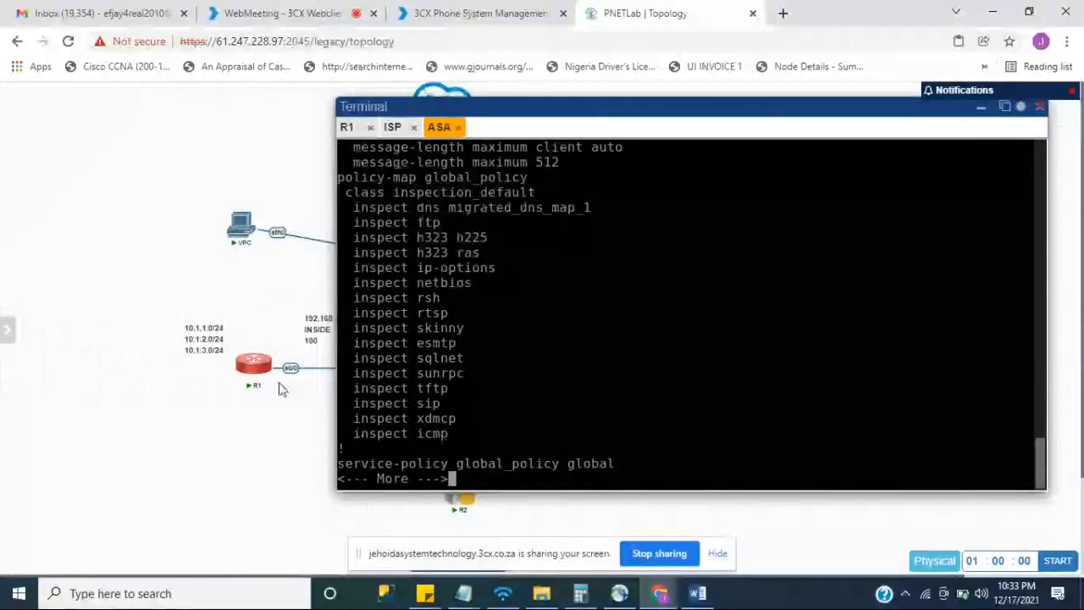
Ping 101.1.1.1 again from R1 and examine the echo replies.
left_click(346, 127)
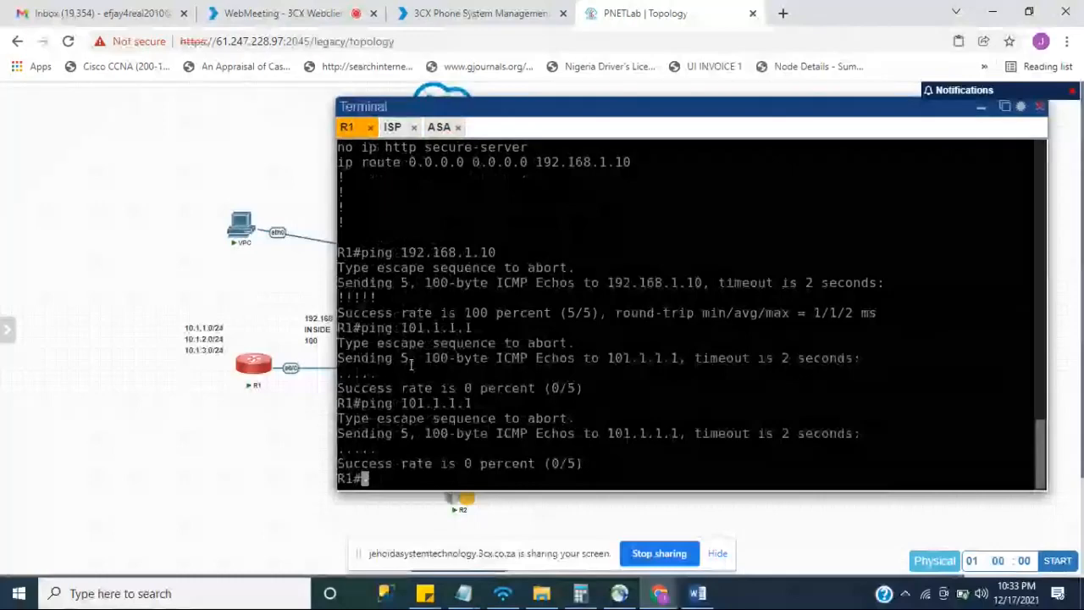
key("Up")
key("Return")
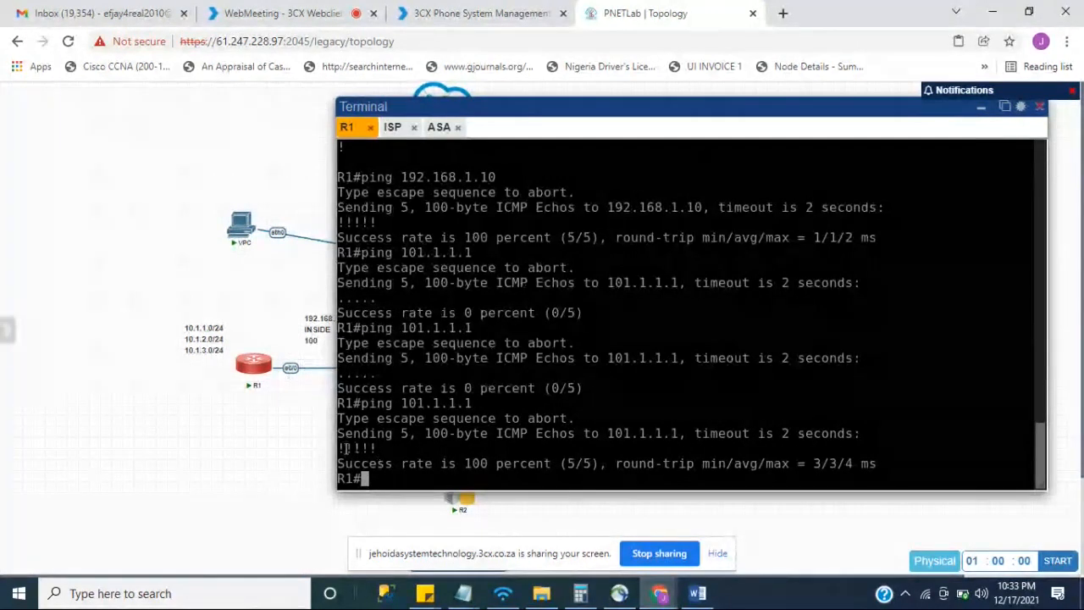
left_click_drag(338, 447, 390, 453)
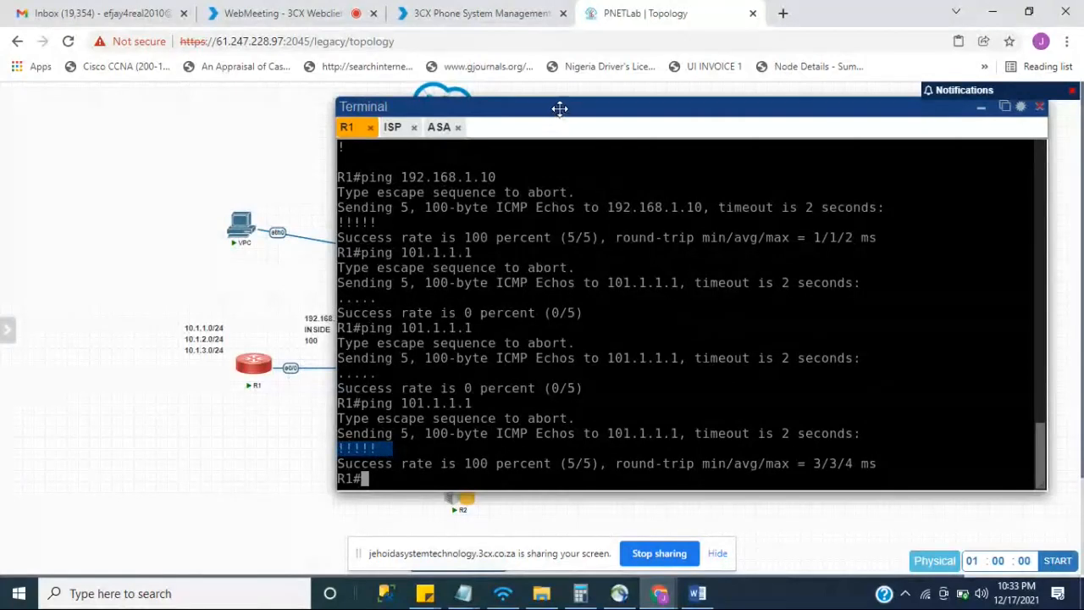
left_click_drag(553, 109, 615, 110)
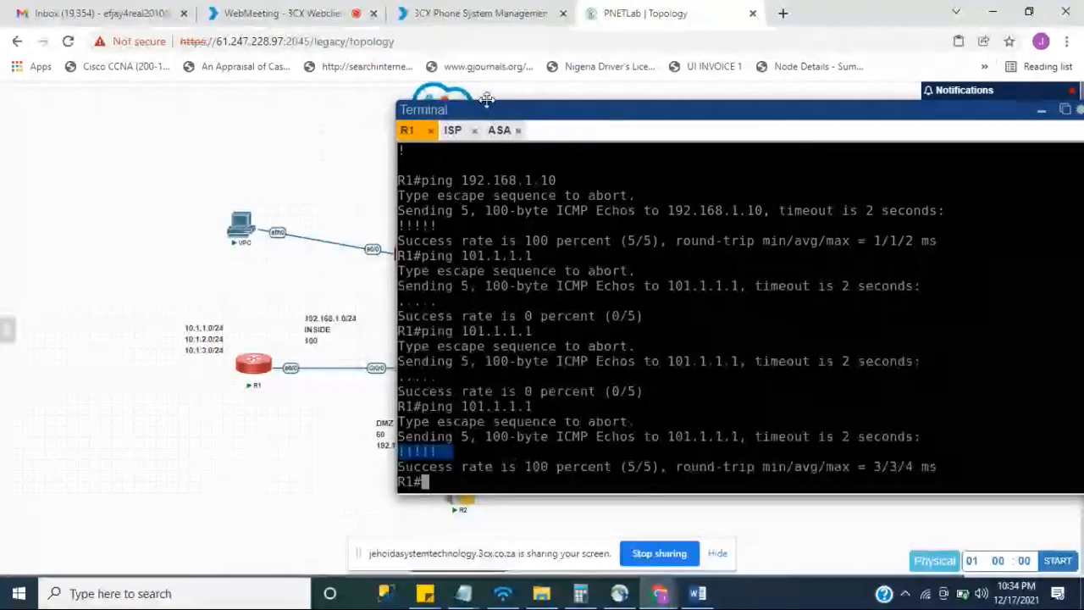
On the ASA, close the running configuration listing and exit the class and policy-map modes back to global configuration mode.
left_click(500, 131)
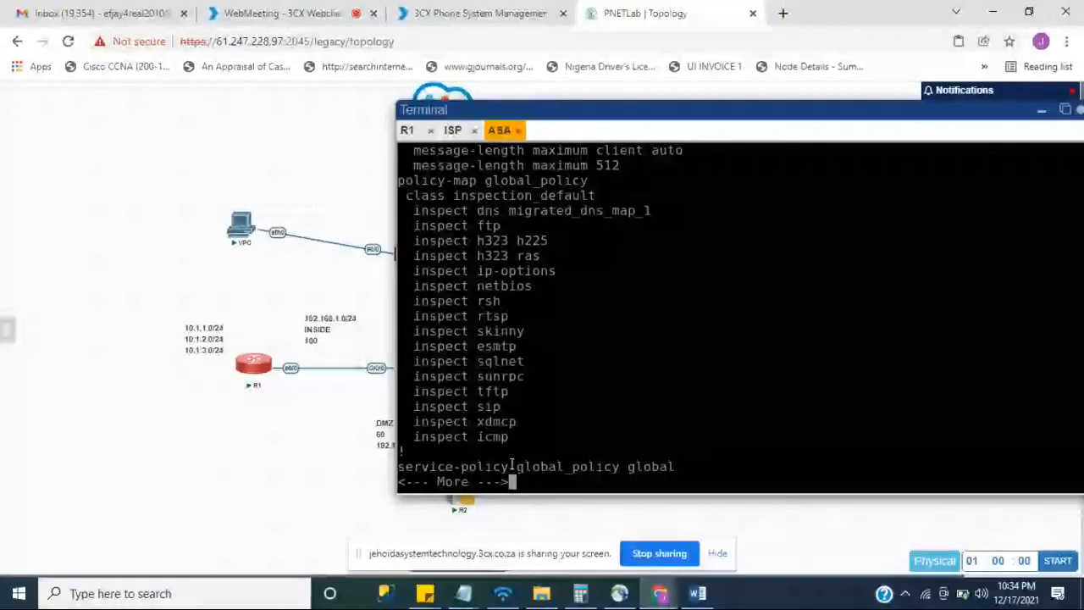
left_click_drag(679, 110, 593, 92)
key("Return")
key("Return")
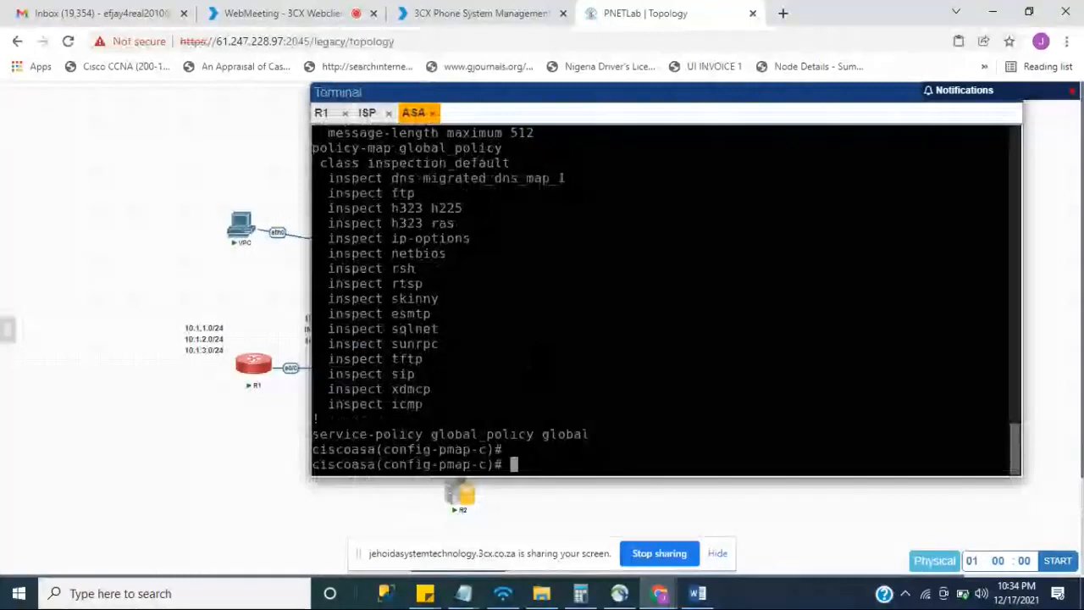
type("qqq")
key("Return")
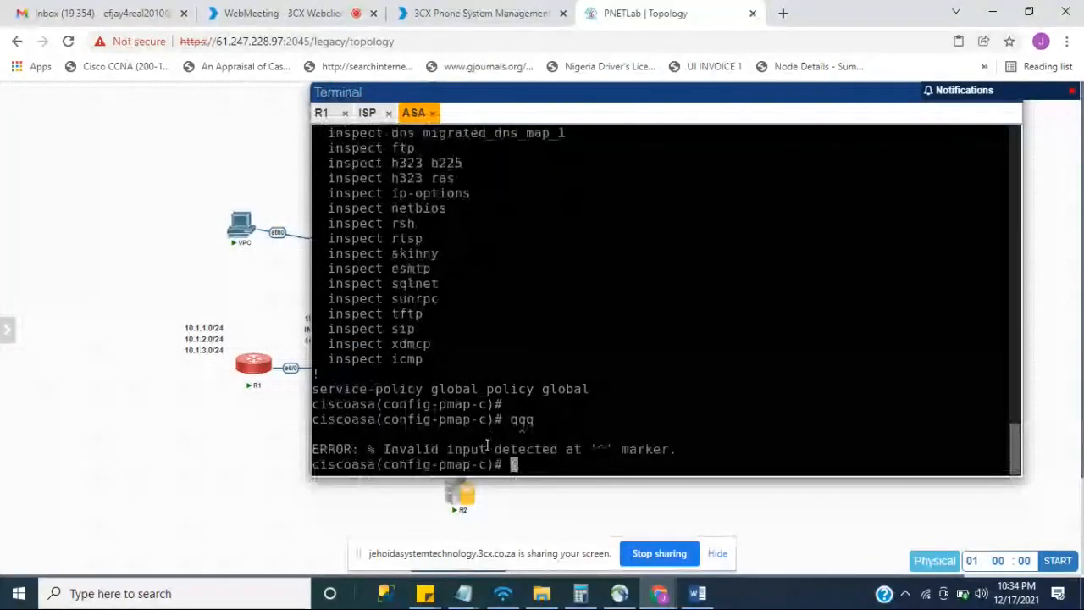
type("exi")
key("Return")
type("exi")
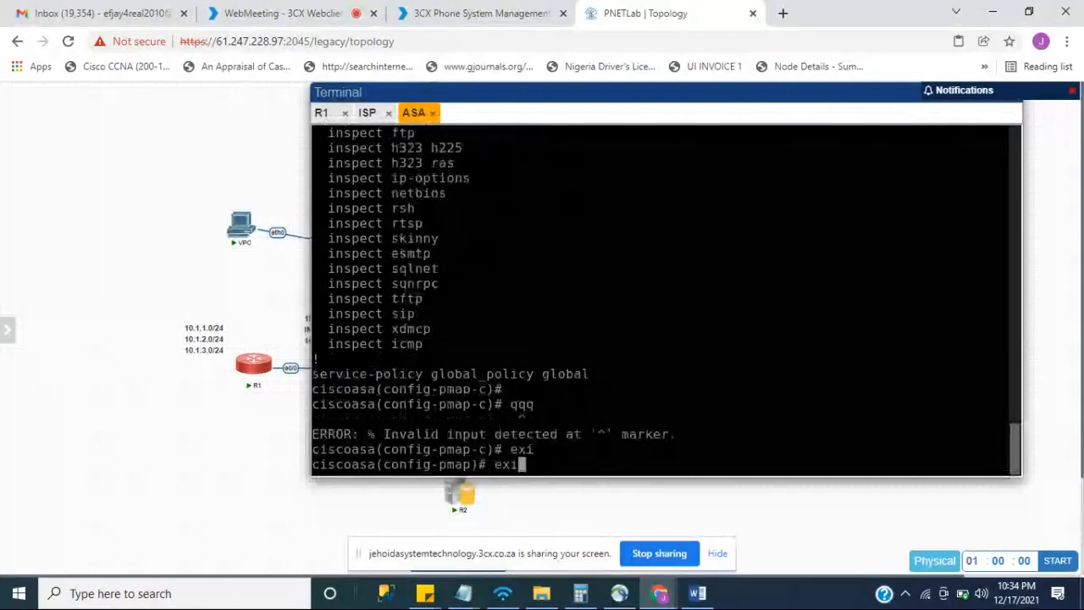
key("Return")
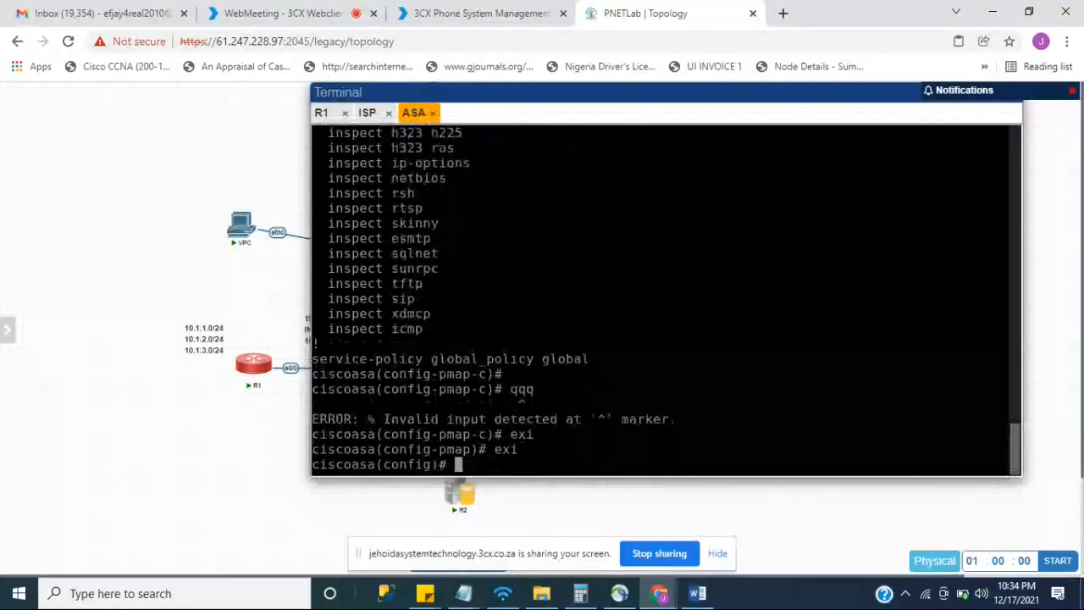
Begin a fixup command in the ASA's global configuration mode and request its available options.
type("fix")
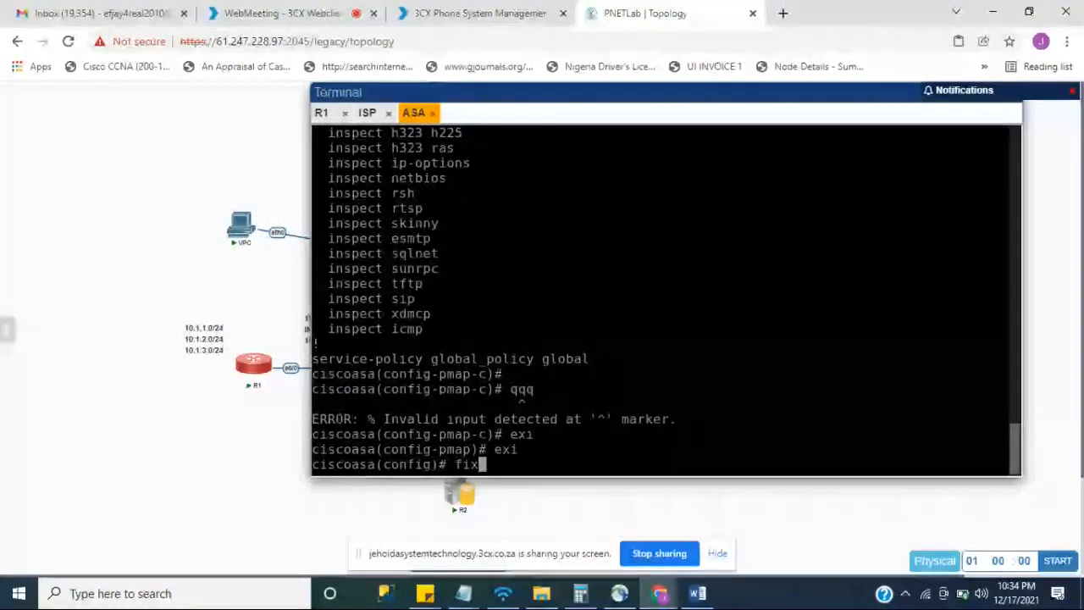
key("Tab")
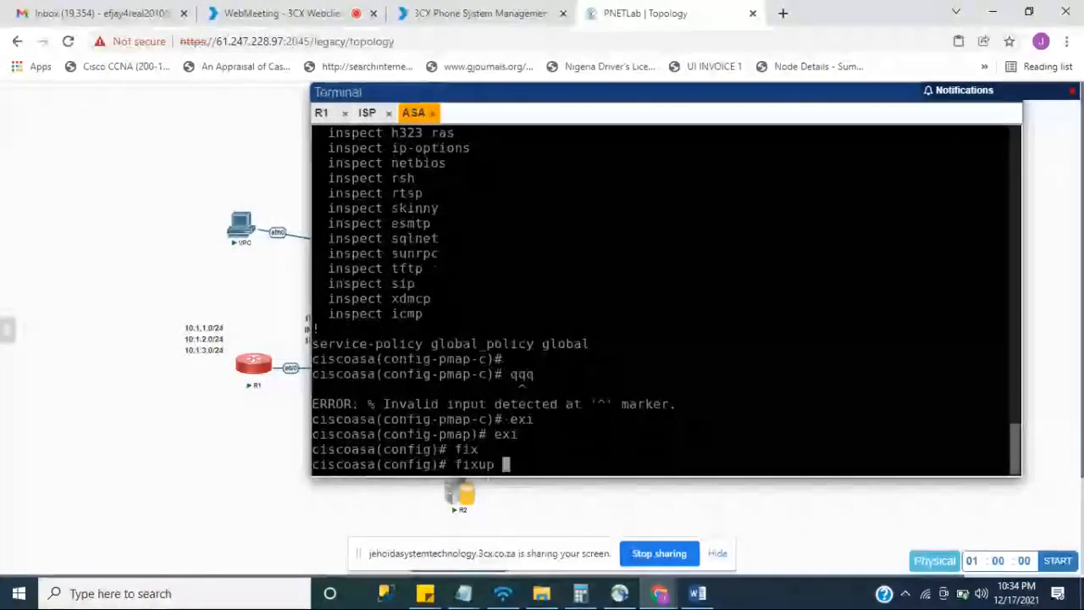
key("Tab")
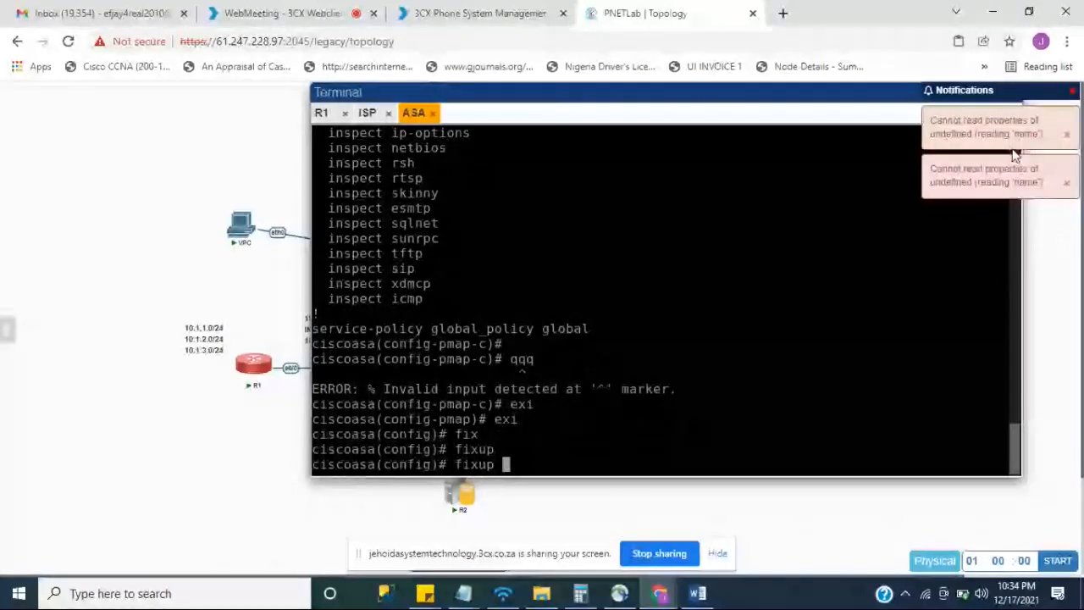
type("?")
Reload the PNETLab topology page, checking the 3CX web meeting in between.
left_click(69, 42)
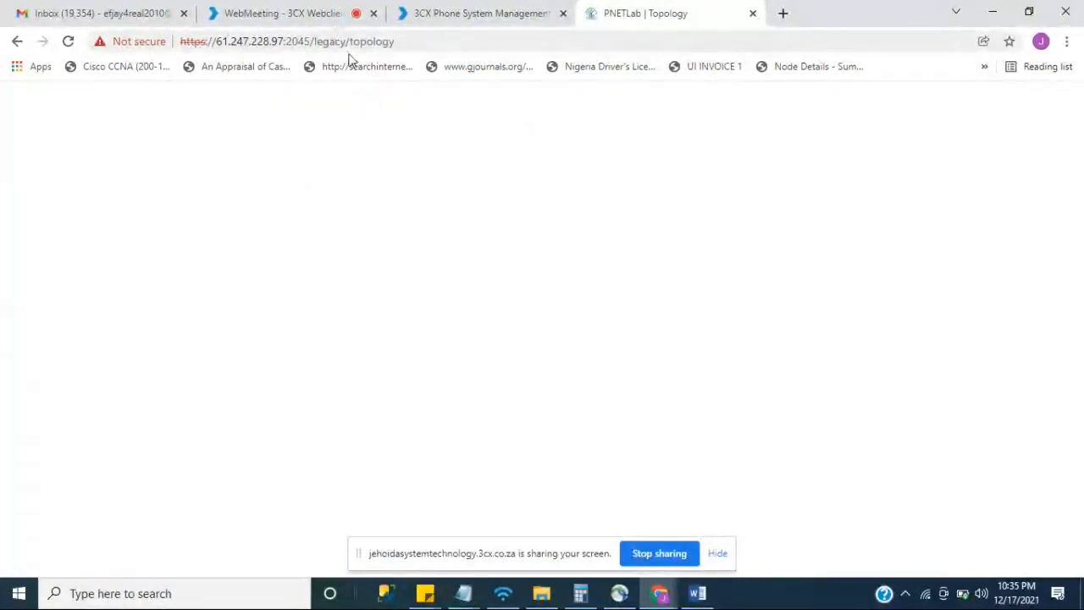
left_click(296, 15)
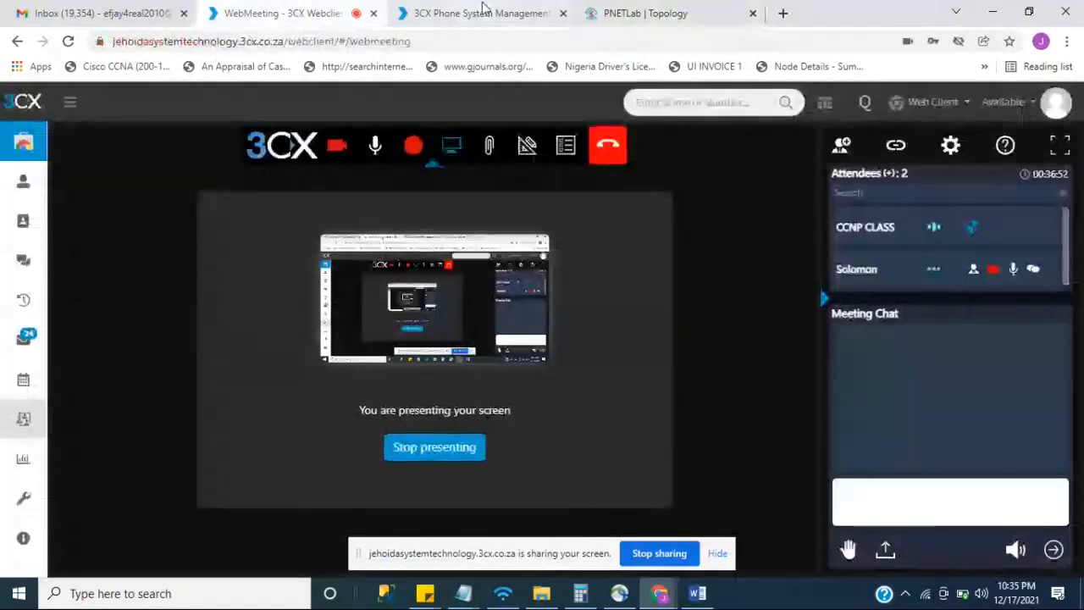
left_click(627, 14)
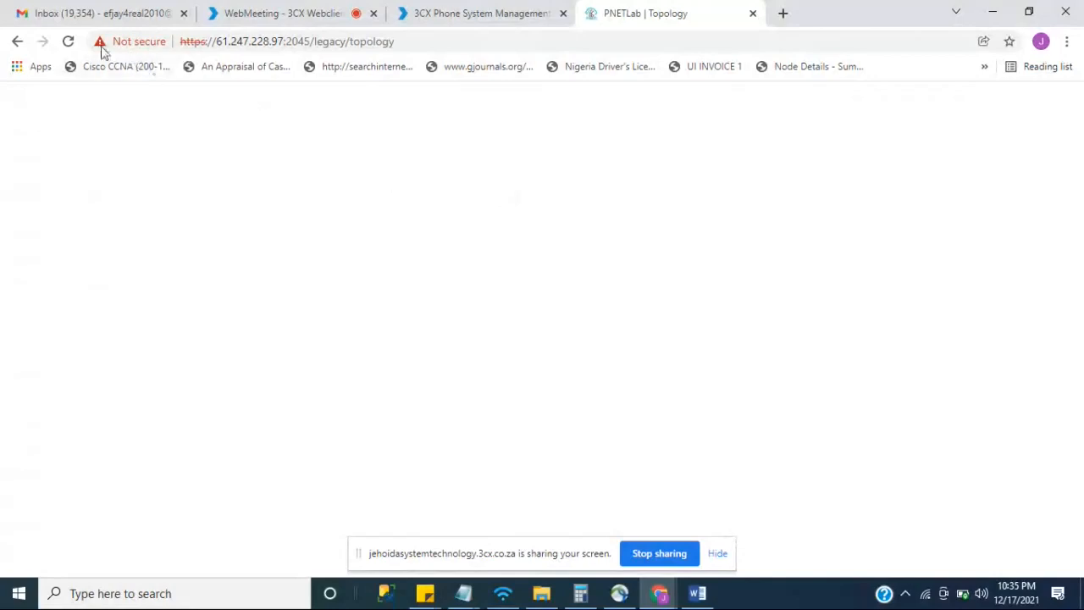
left_click(69, 44)
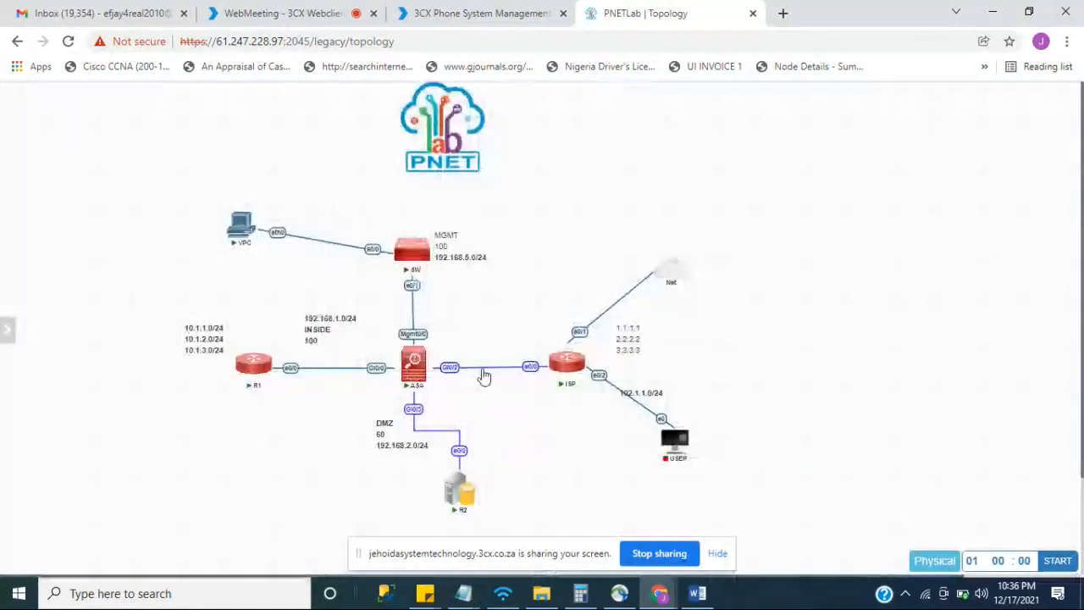
Open the ASA, R1 and ISP consoles from the topology and move the terminal window beside the ASA.
left_click(412, 373)
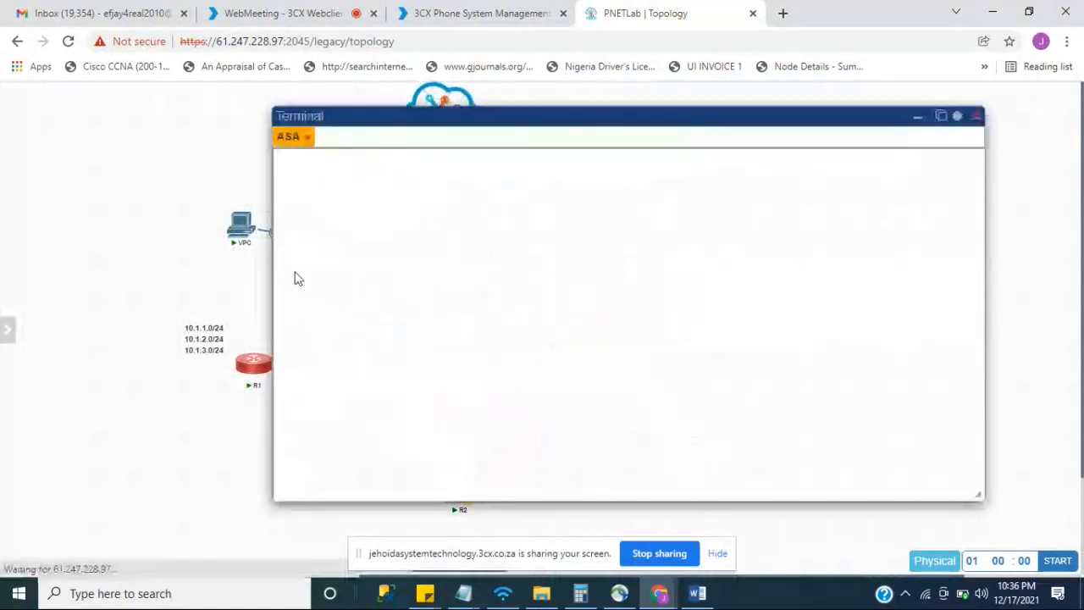
left_click(250, 364)
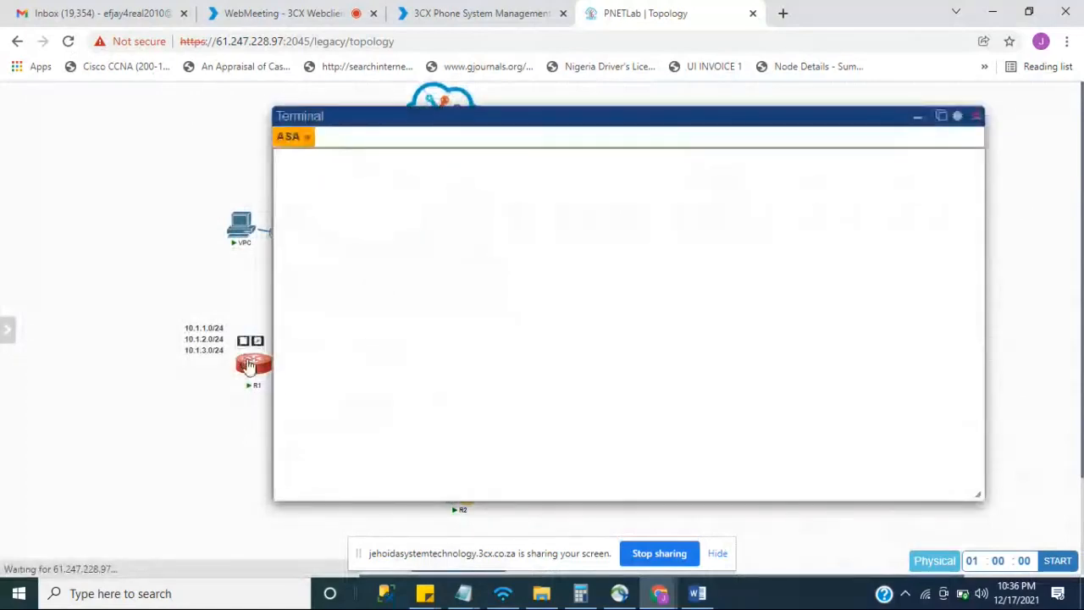
left_click_drag(422, 113, 802, 164)
left_click(563, 363)
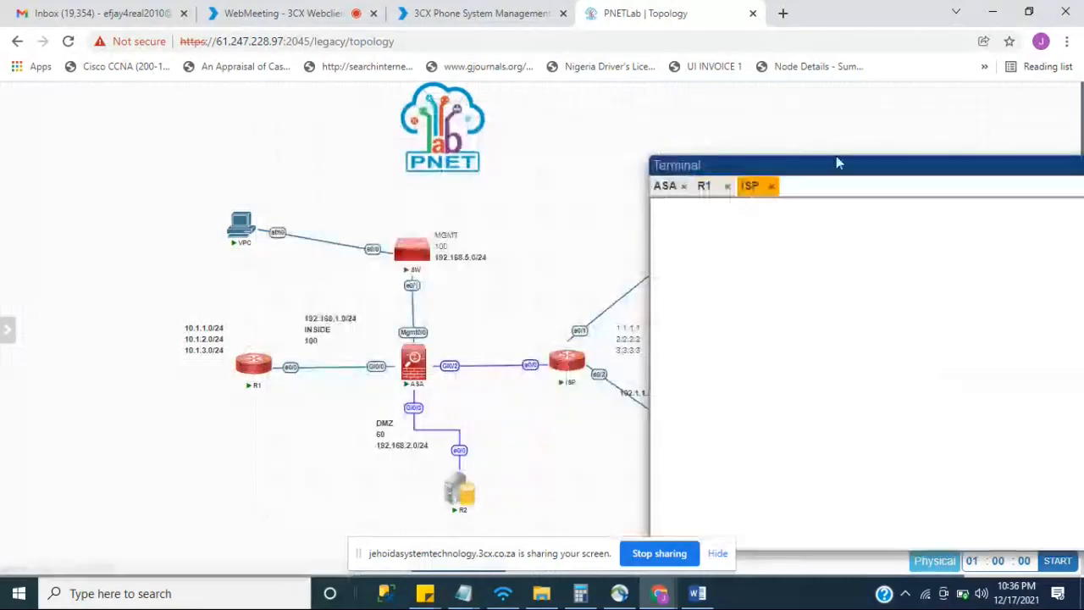
left_click_drag(835, 163, 623, 137)
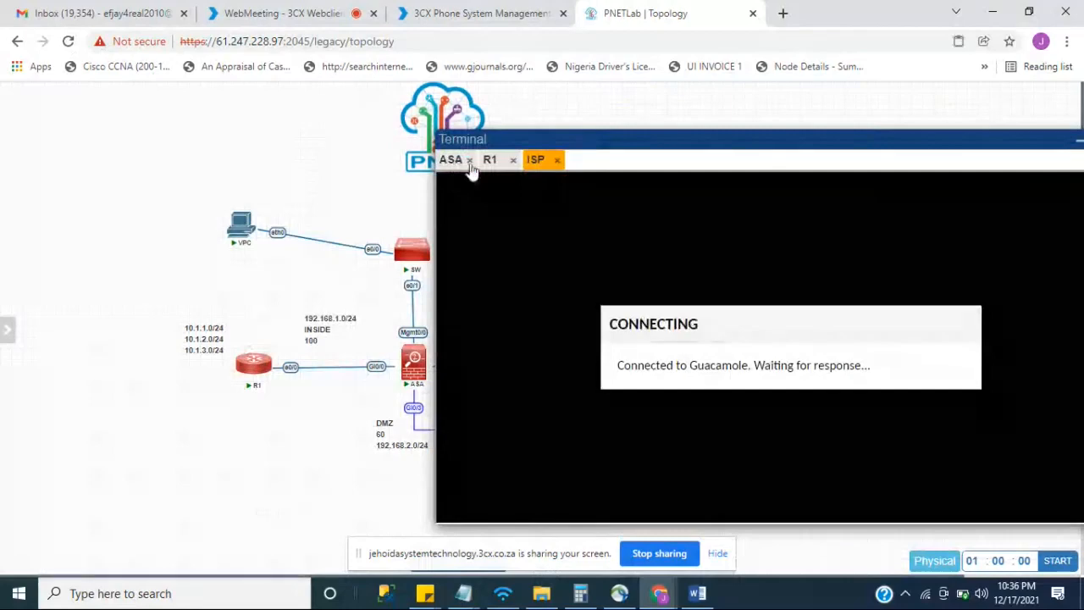
In the ASA console, check the options of fixup protocol icmp and run that command in global configuration mode.
left_click(448, 162)
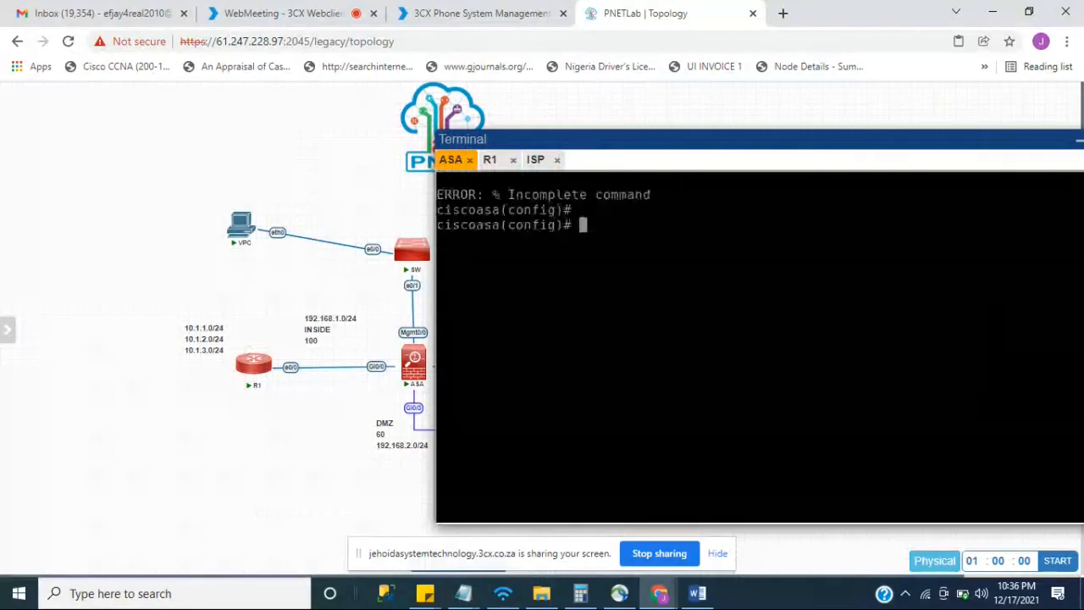
key("Return")
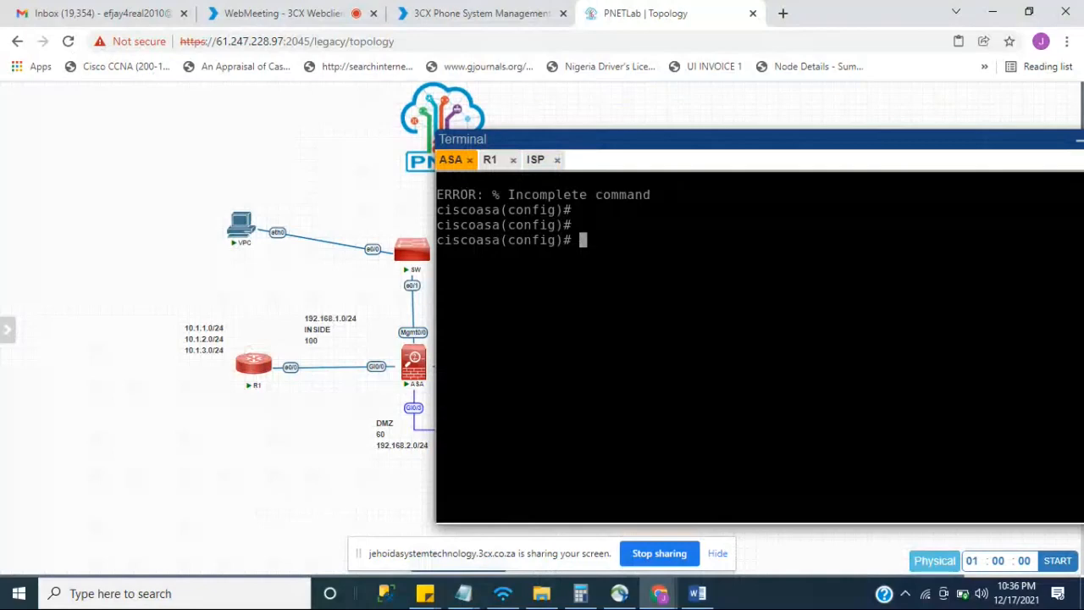
type("fix")
key("Tab")
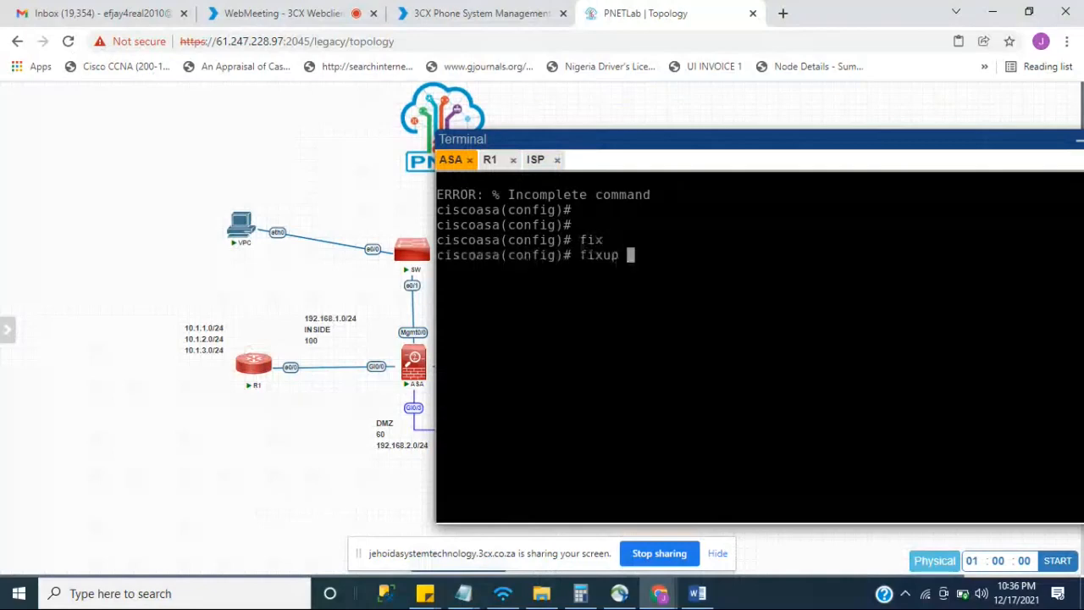
type("p")
key("Tab")
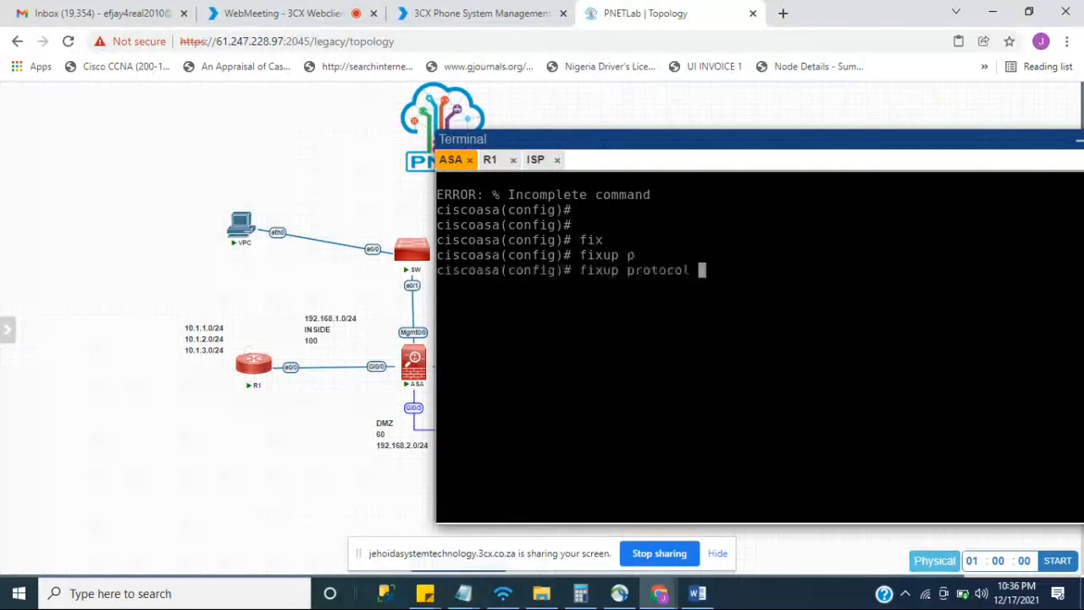
type("ic")
key("Tab")
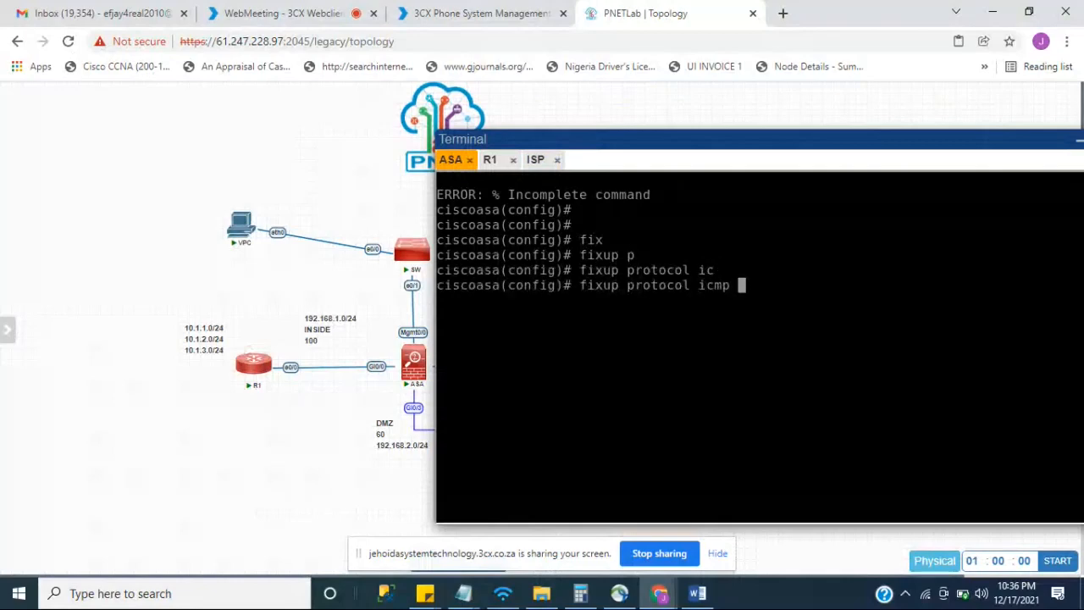
type("?")
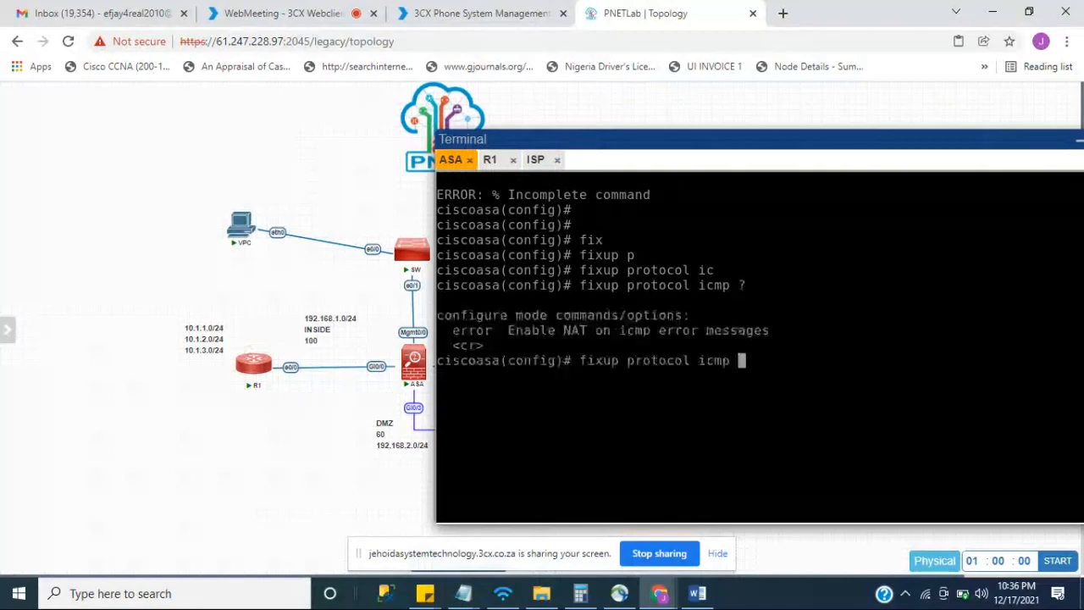
key("Return")
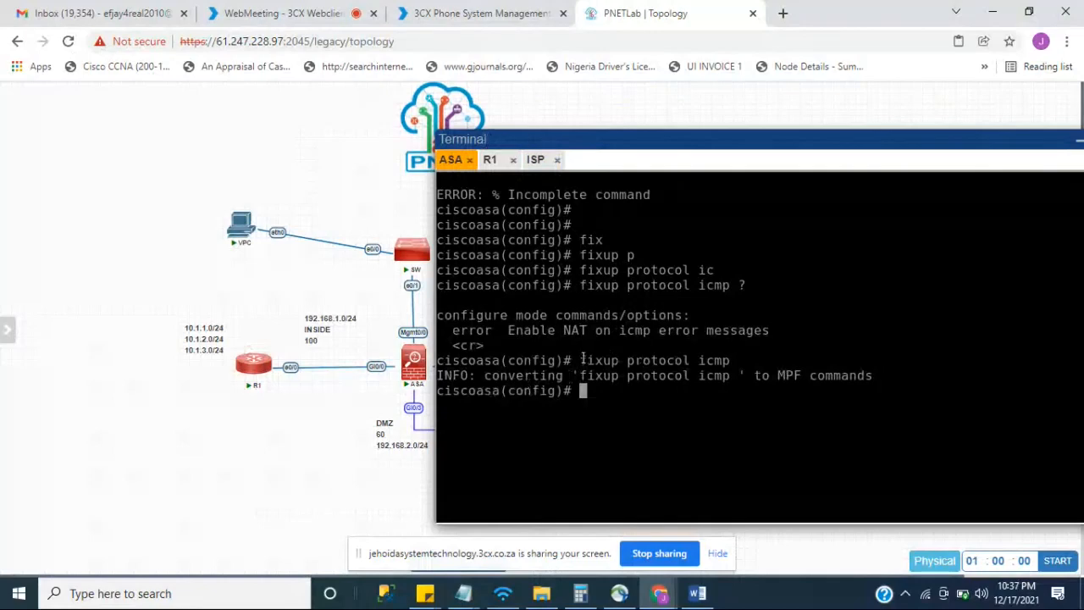
left_click_drag(581, 360, 738, 360)
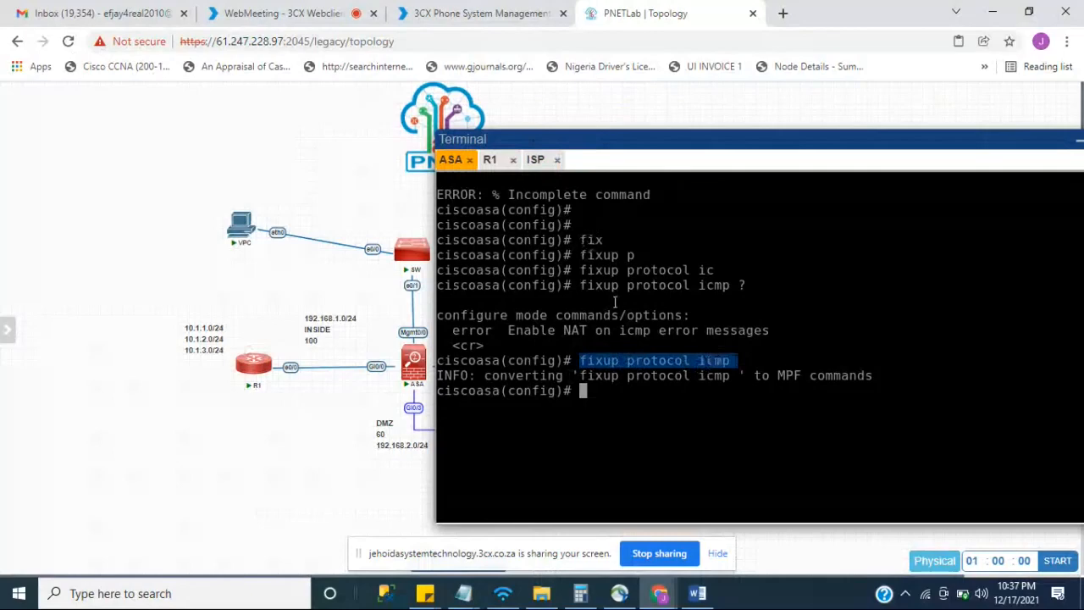
left_click(591, 385)
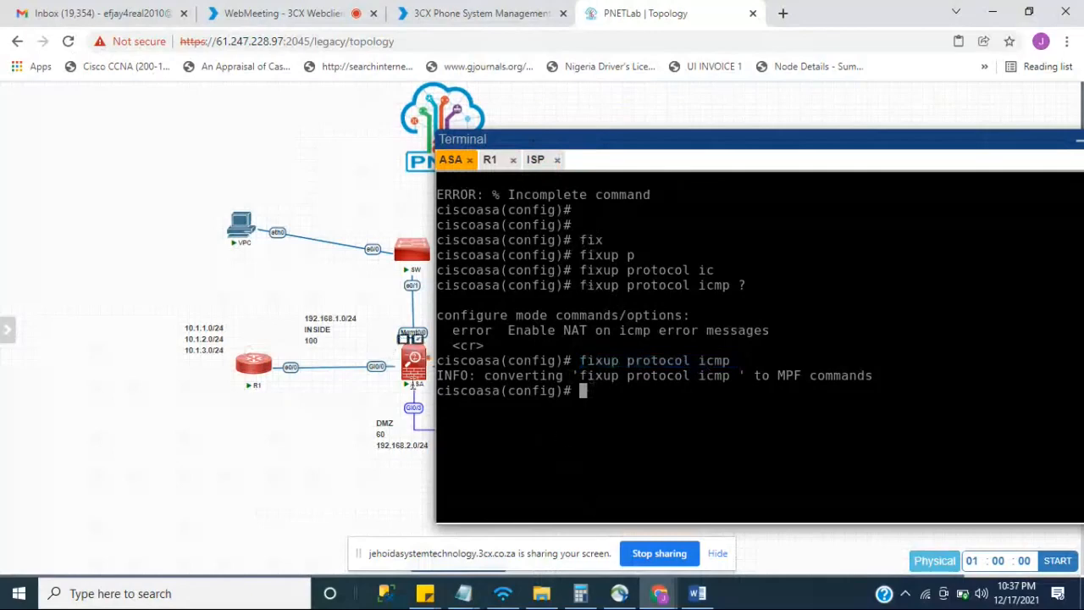
Bring back the ISP console from the topology and check the R1, ISP and ASA consoles for a responsive prompt.
left_click_drag(1077, 142, 1077, 144)
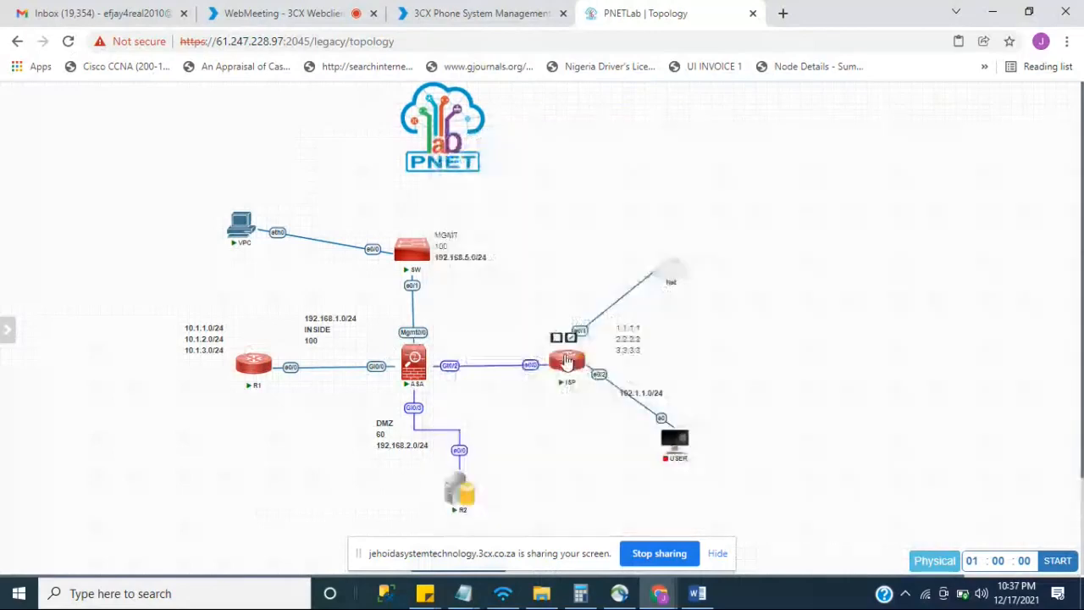
left_click(565, 359)
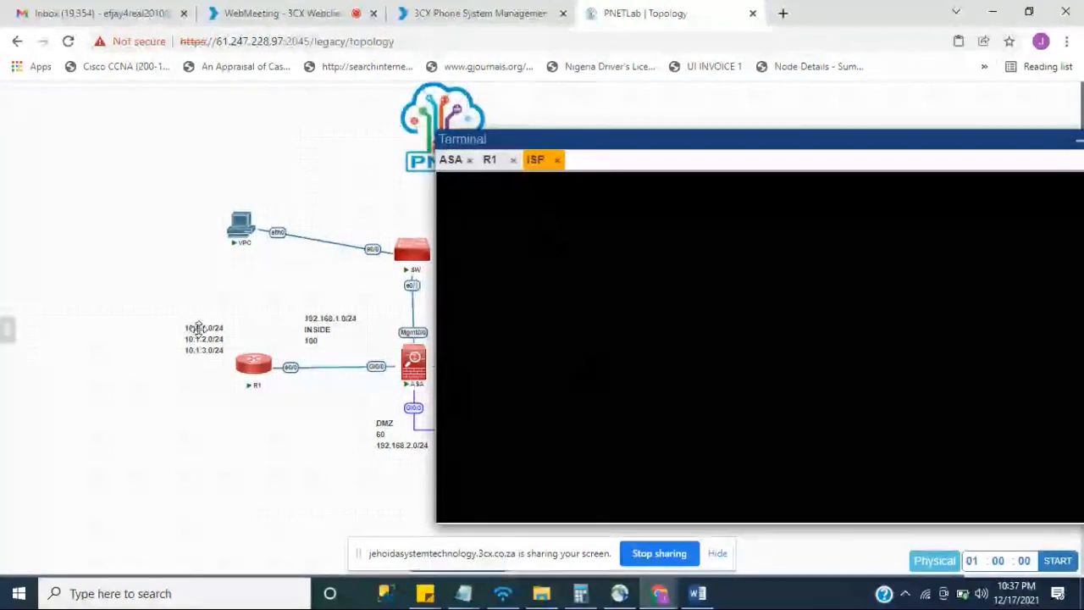
mouse_move(251, 360)
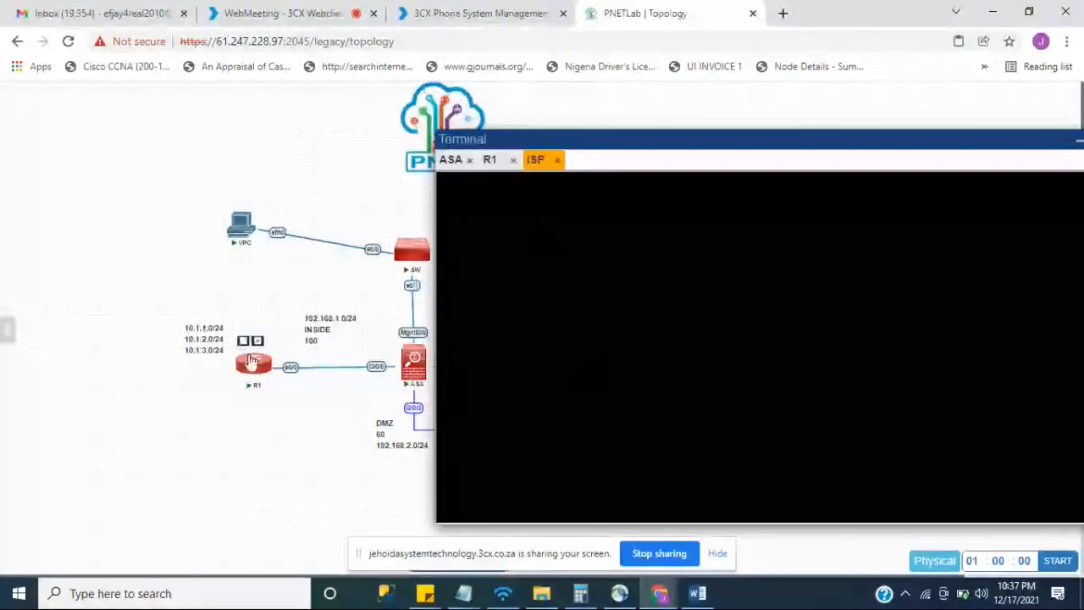
left_click(491, 162)
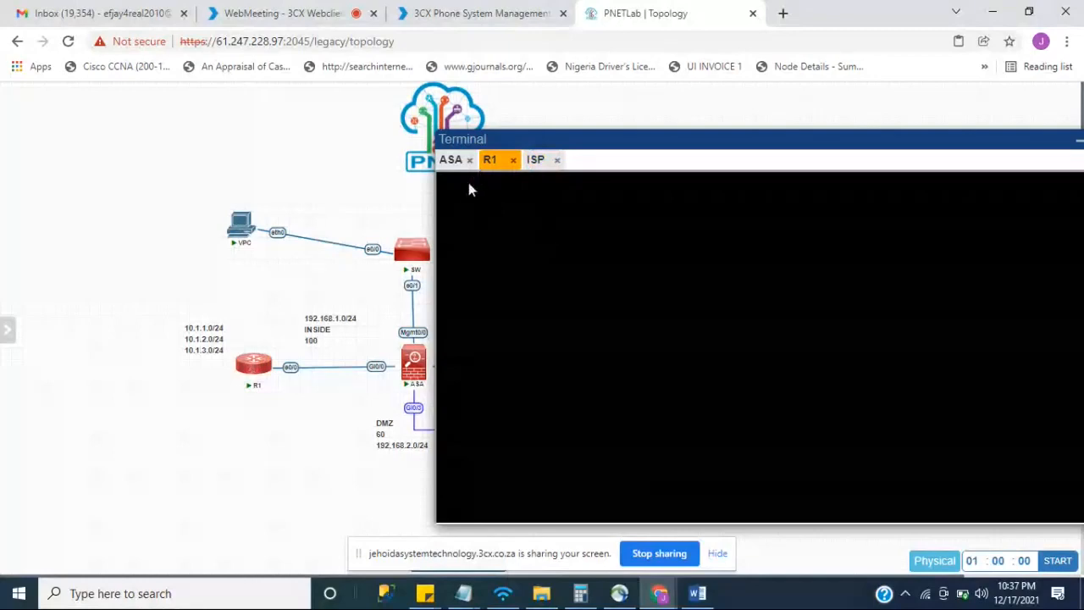
left_click(531, 164)
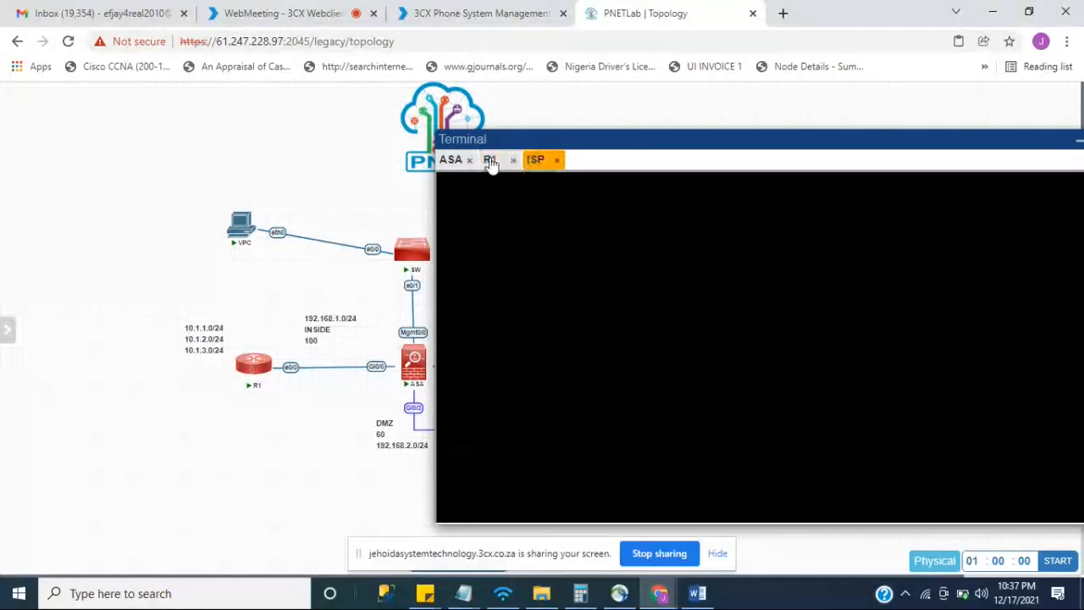
left_click(490, 168)
left_click(535, 163)
left_click(498, 168)
left_click(534, 166)
left_click(491, 165)
left_click(453, 167)
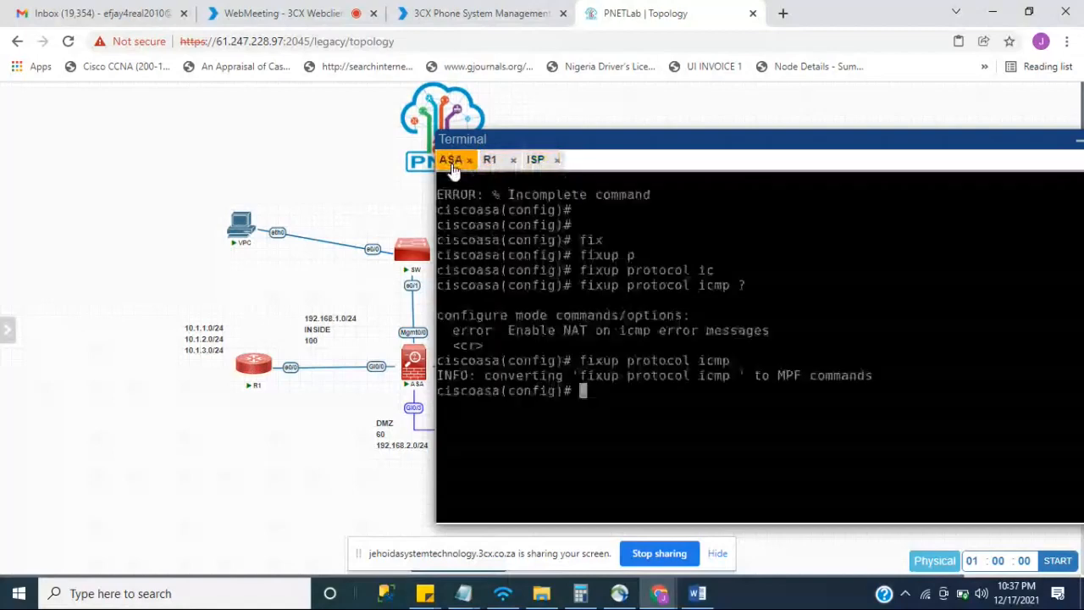
left_click(494, 168)
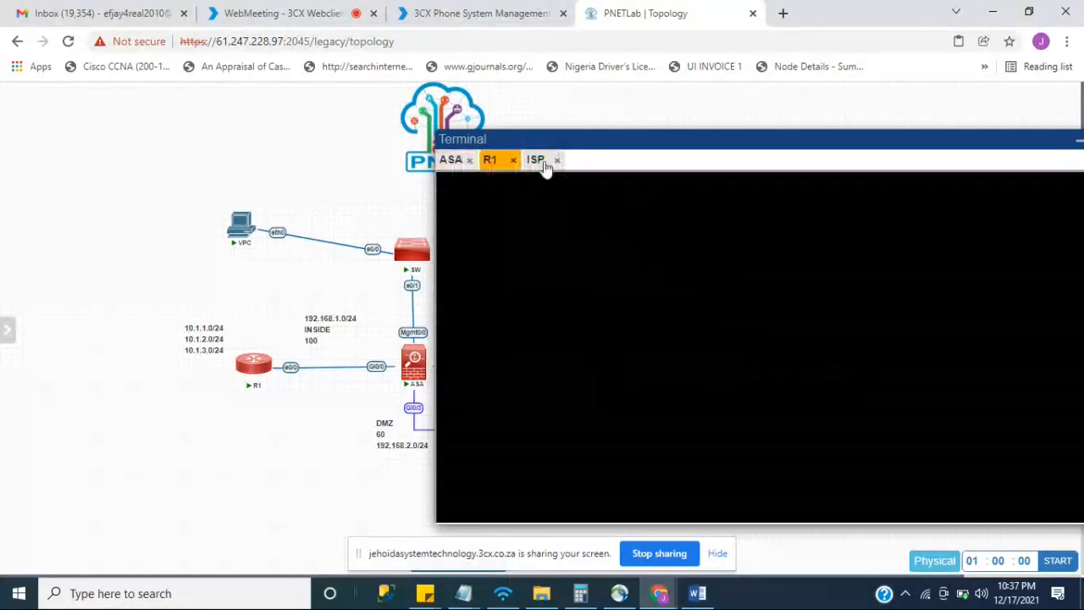
left_click(544, 168)
left_click(495, 166)
left_click(535, 165)
left_click(492, 166)
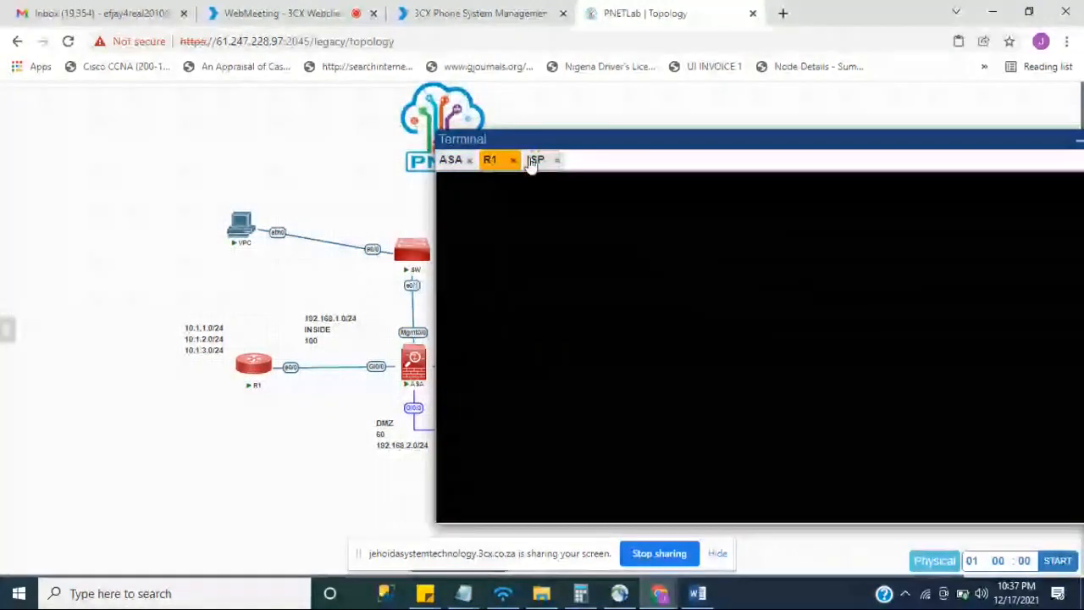
left_click(532, 162)
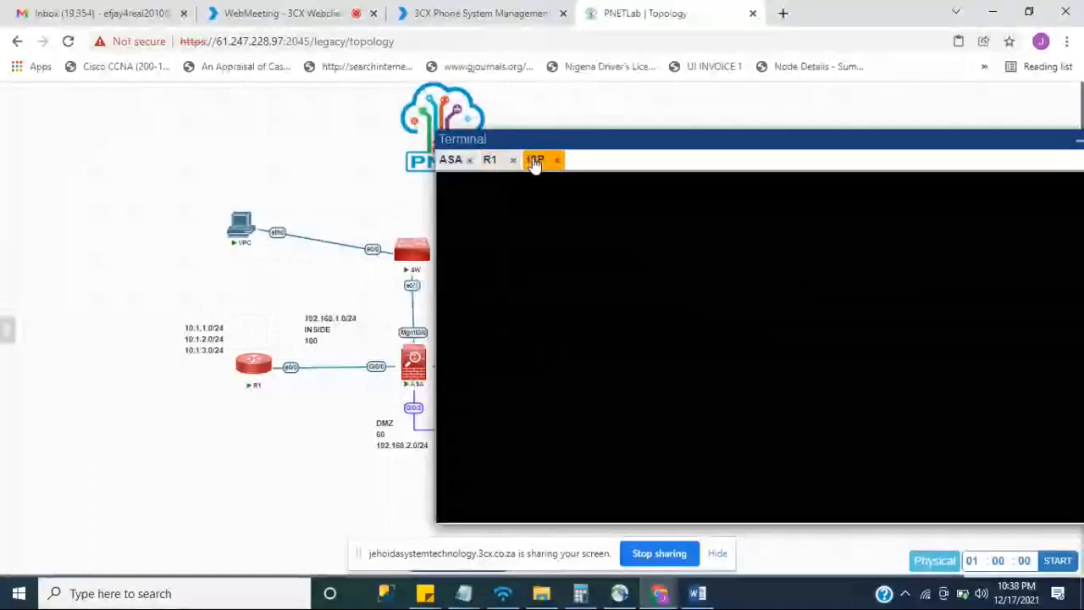
left_click(454, 160)
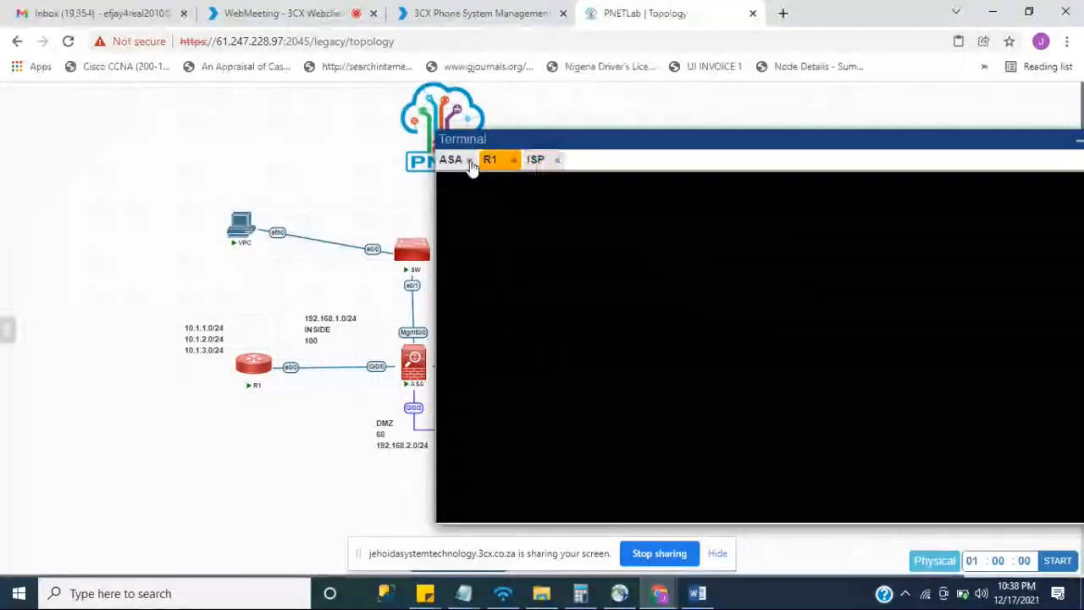
left_click(492, 161)
left_click(534, 160)
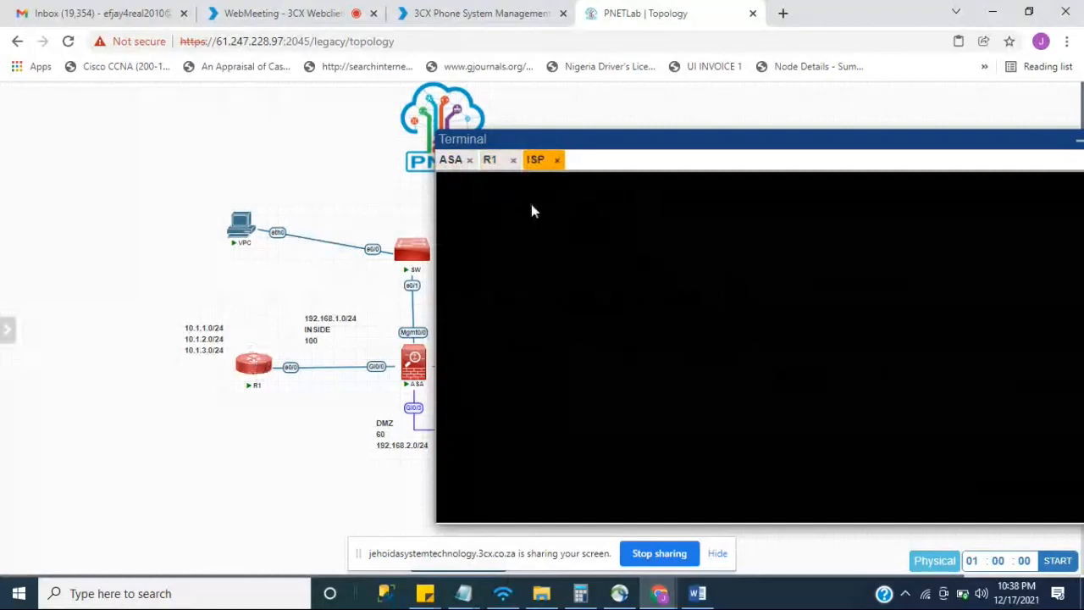
Close the blank R1 console and reopen it from the topology.
left_click_drag(664, 136, 681, 104)
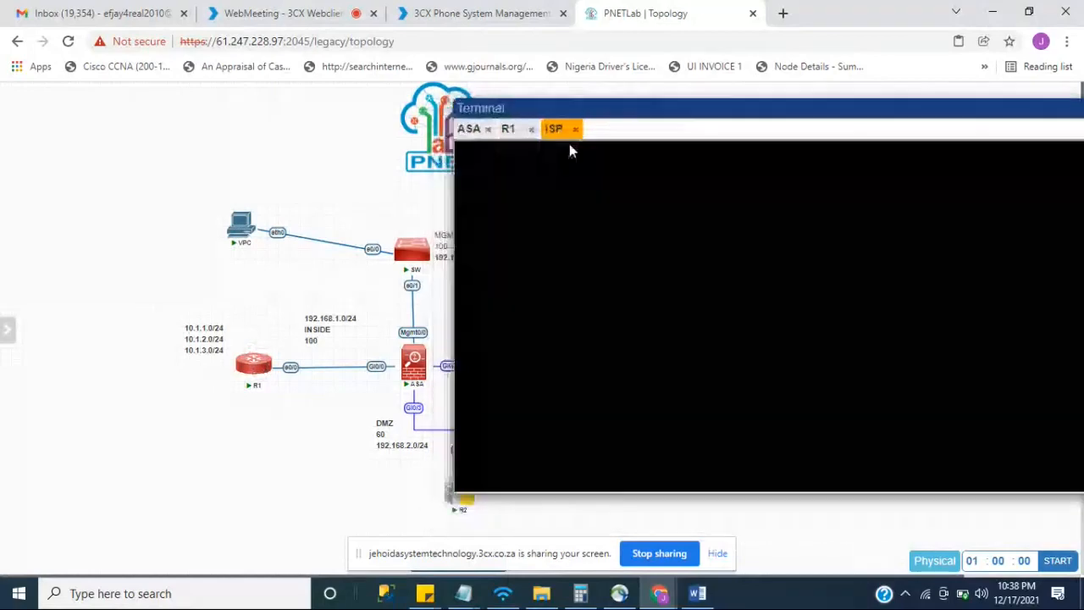
left_click(510, 131)
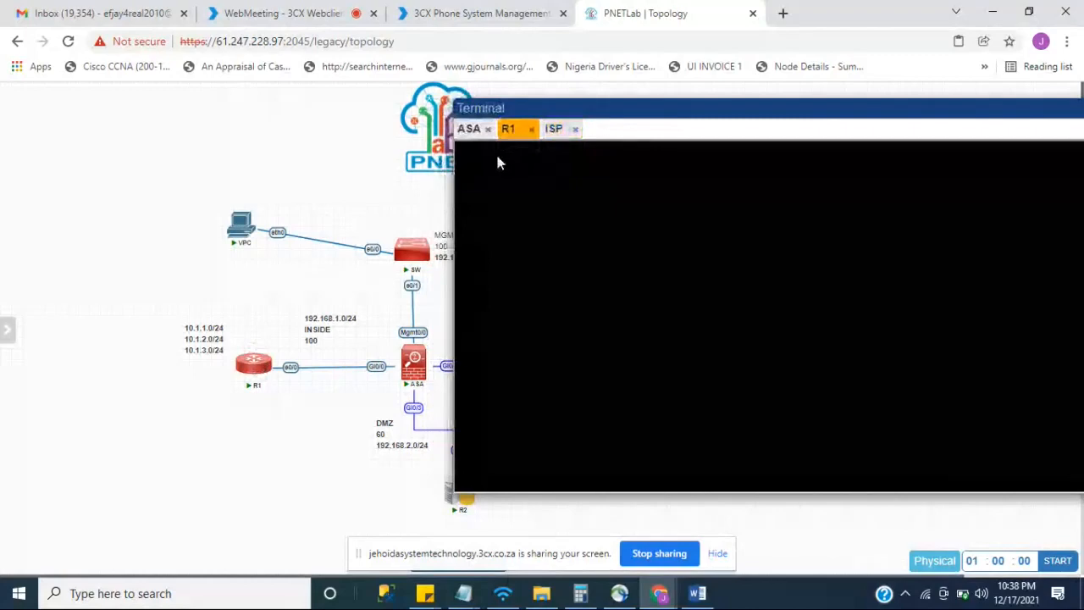
left_click(531, 130)
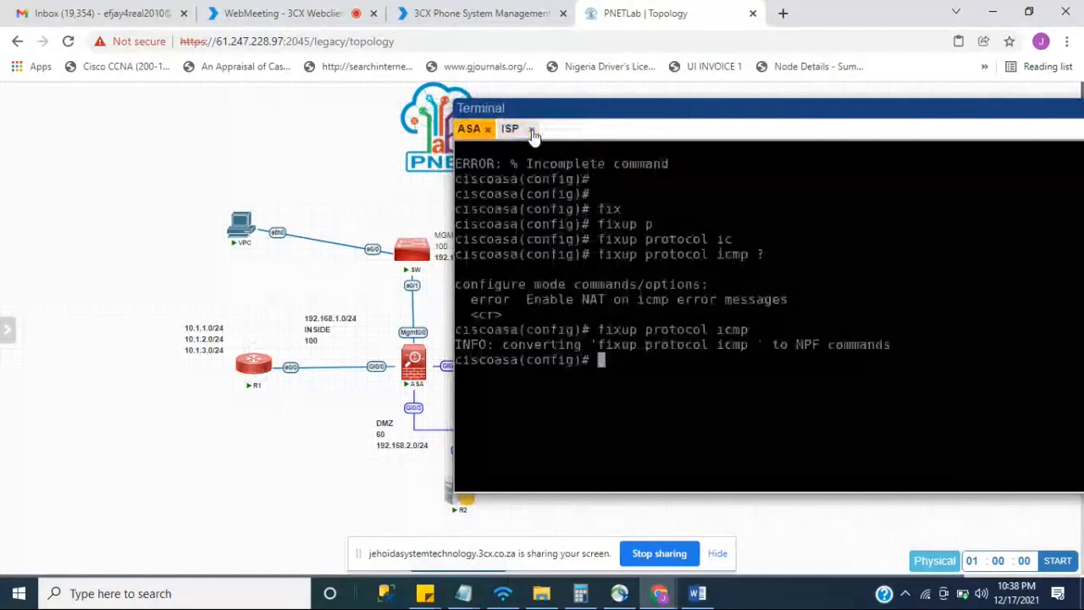
left_click(250, 364)
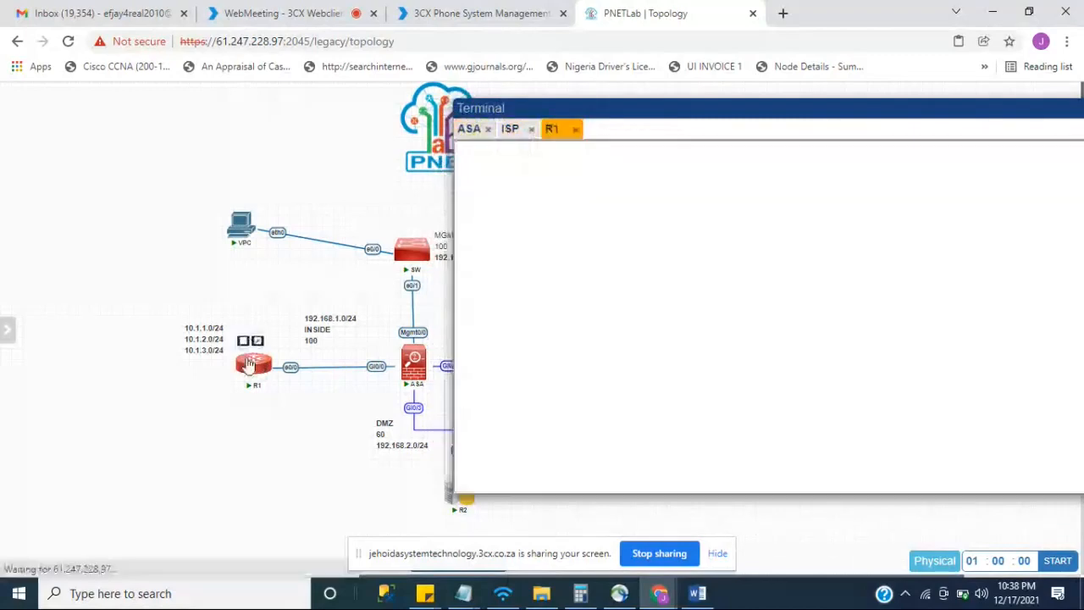
Close the blank ISP console, move the terminal window clear of the ISP node and reopen that console from the topology.
left_click(516, 131)
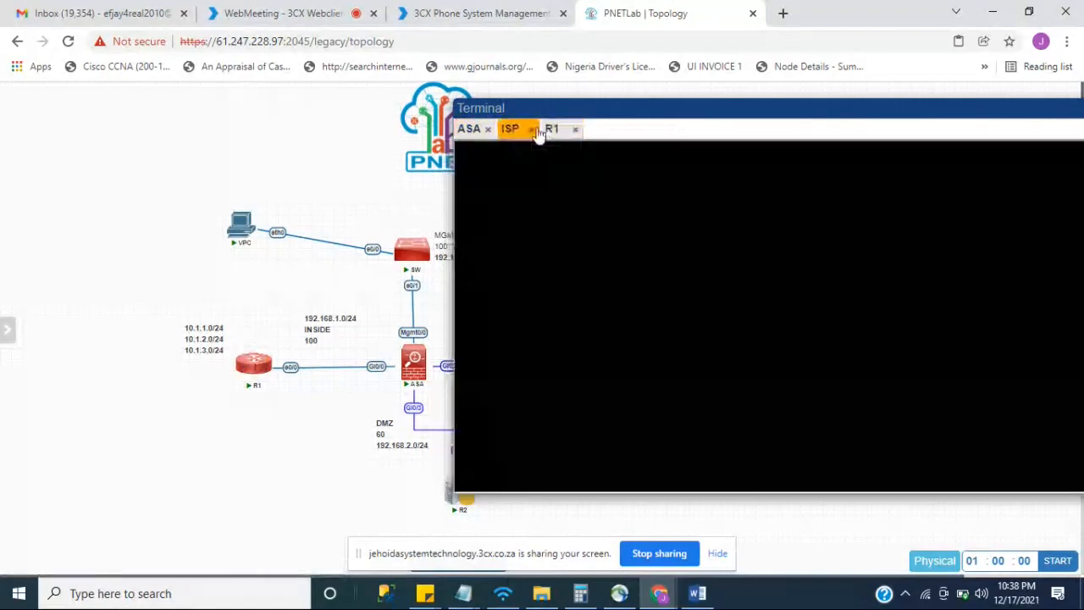
left_click(531, 130)
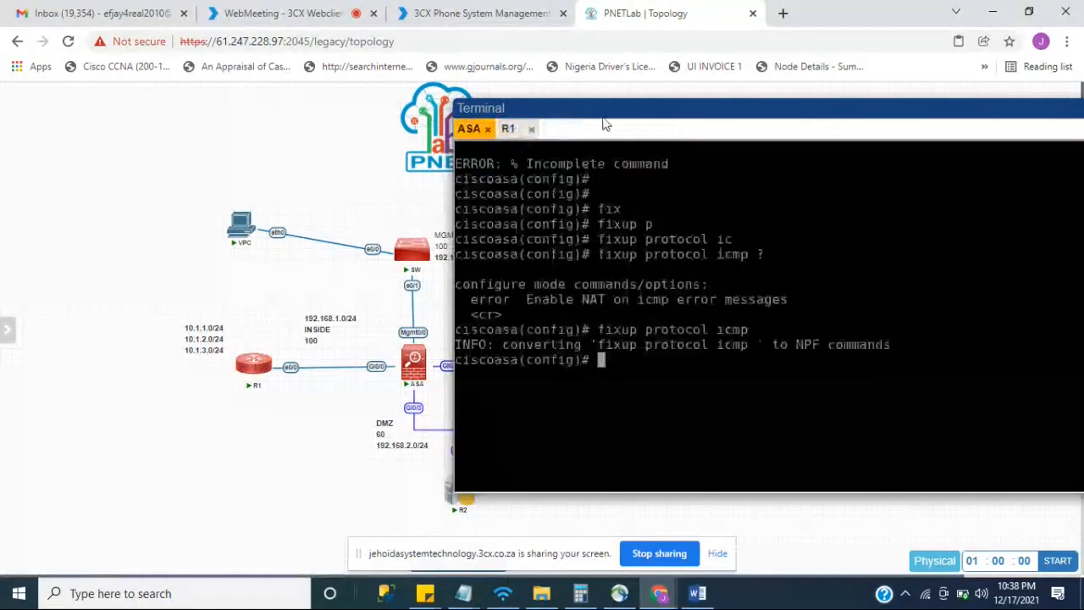
left_click_drag(643, 112, 783, 104)
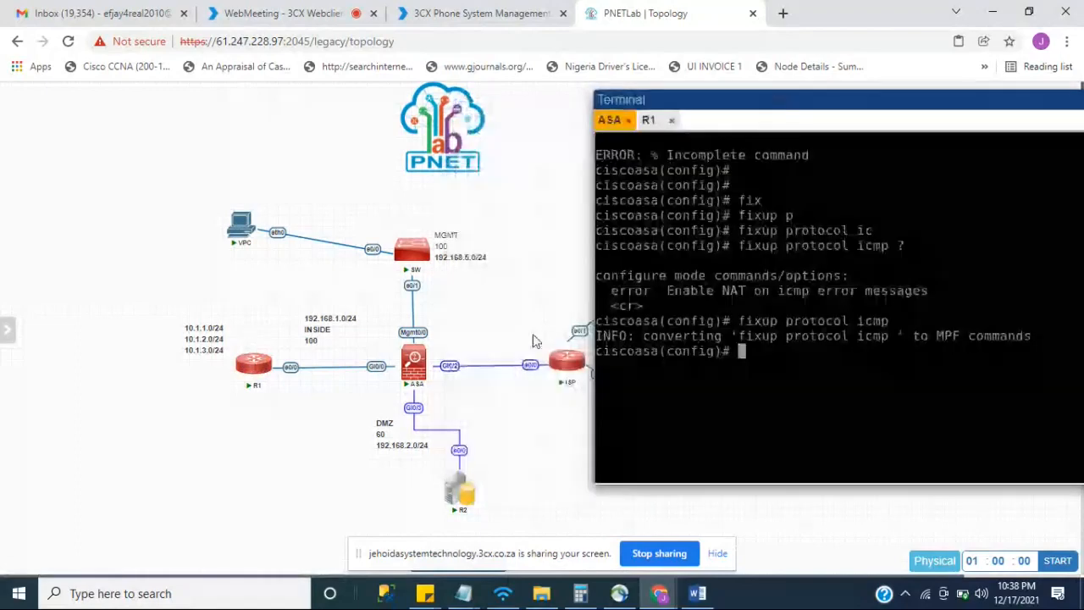
left_click(564, 357)
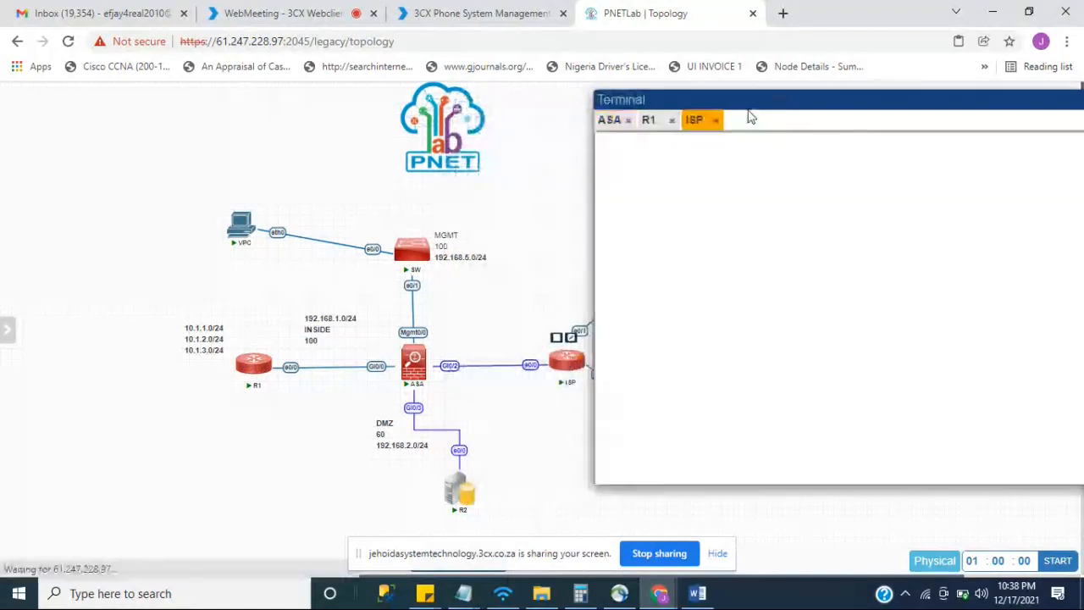
Switch to the R1 console and bring up its command prompt.
left_click(650, 120)
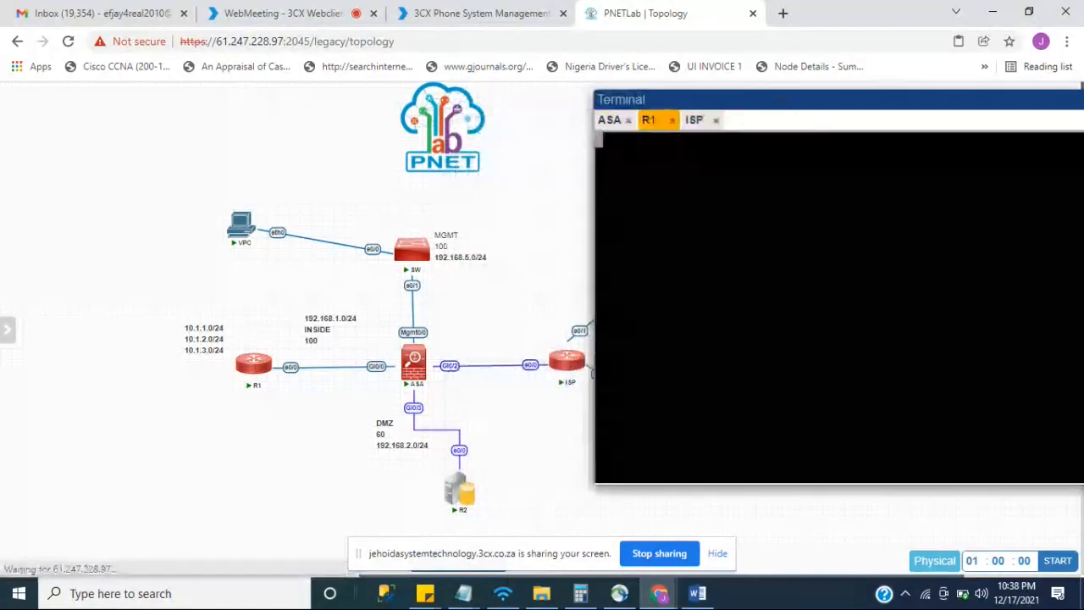
key("Return")
key("Return")
key("Return")
key("Return")
key("Return")
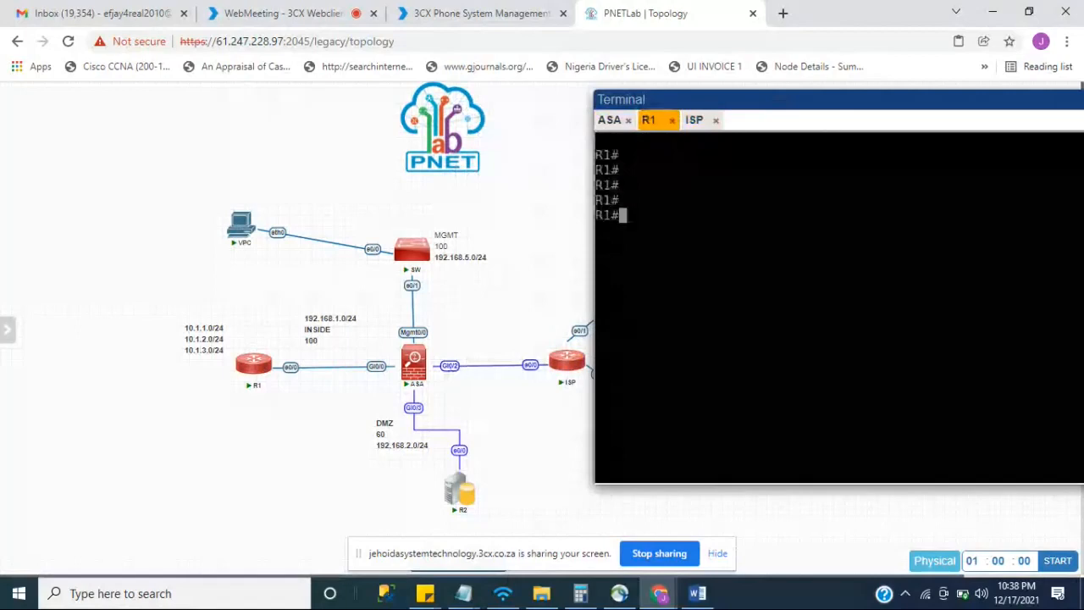
Close and reopen the ISP console from the topology, and try R1's recent connection from the console's home page.
left_click(695, 119)
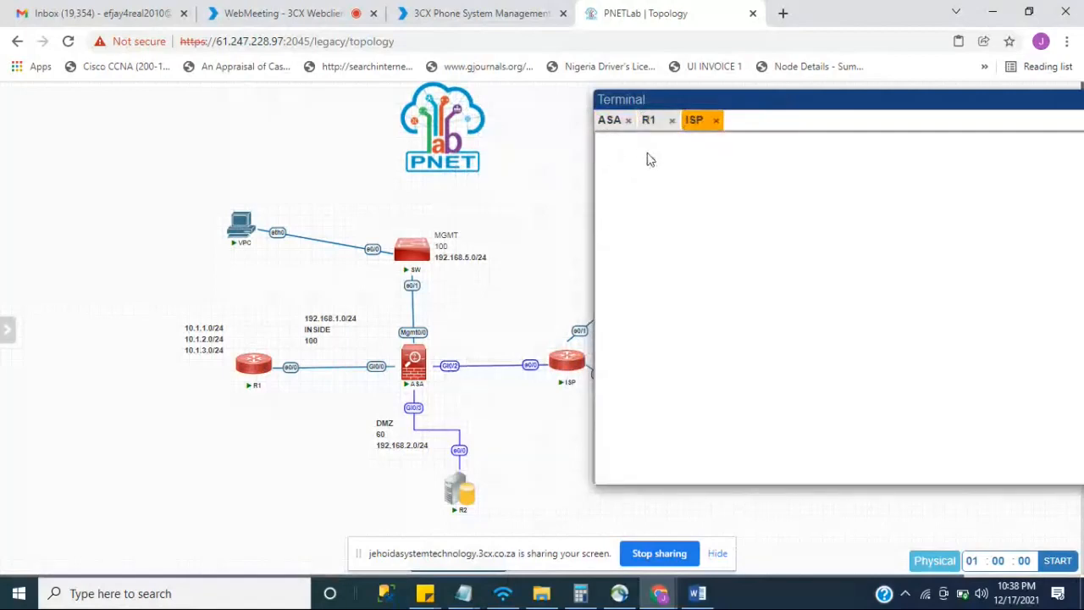
left_click(717, 122)
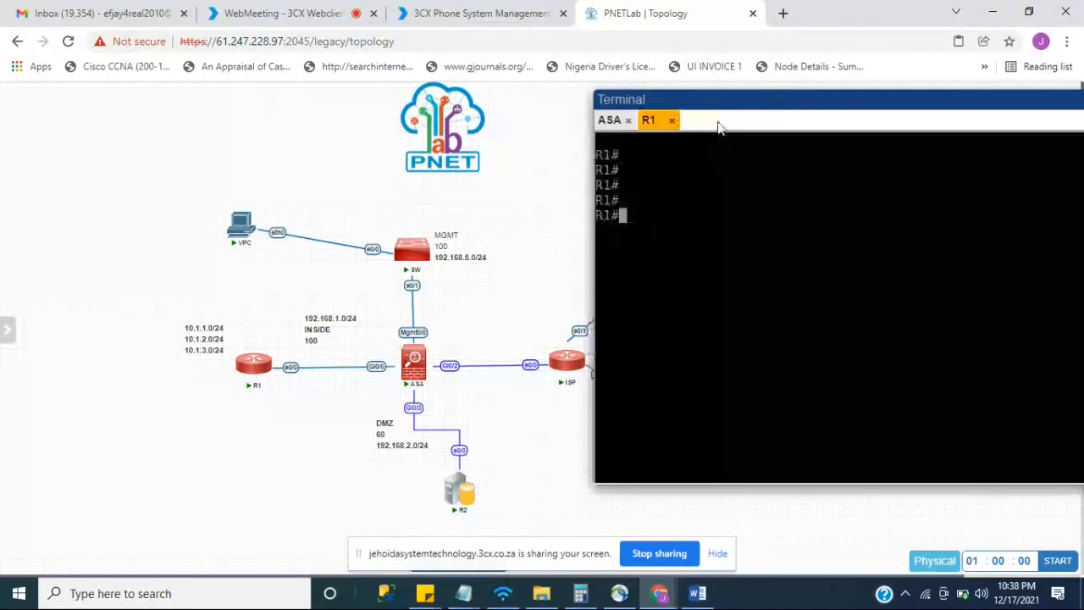
left_click(570, 362)
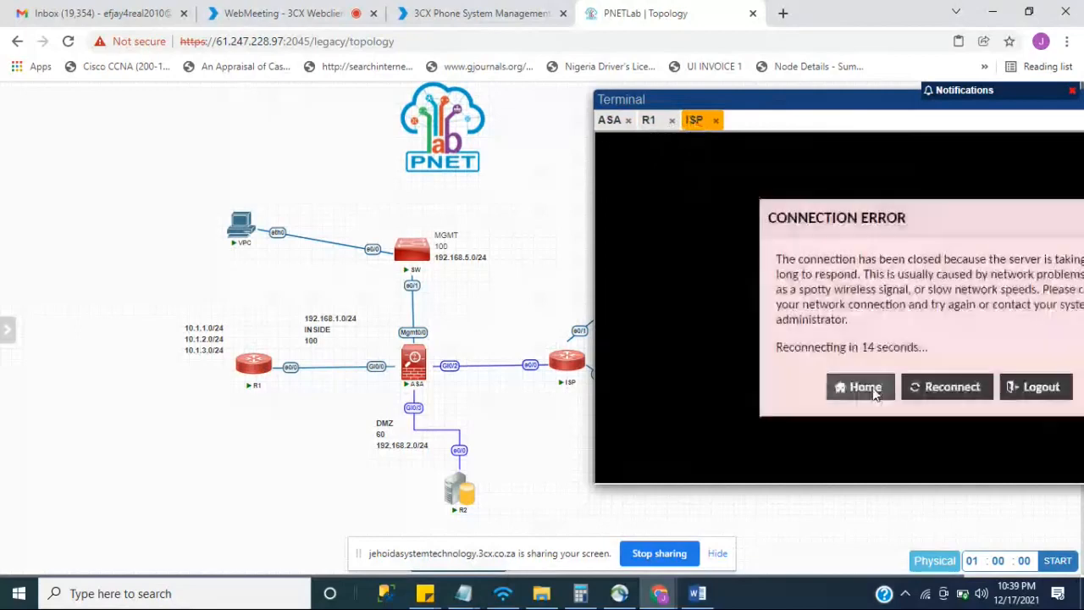
left_click(856, 389)
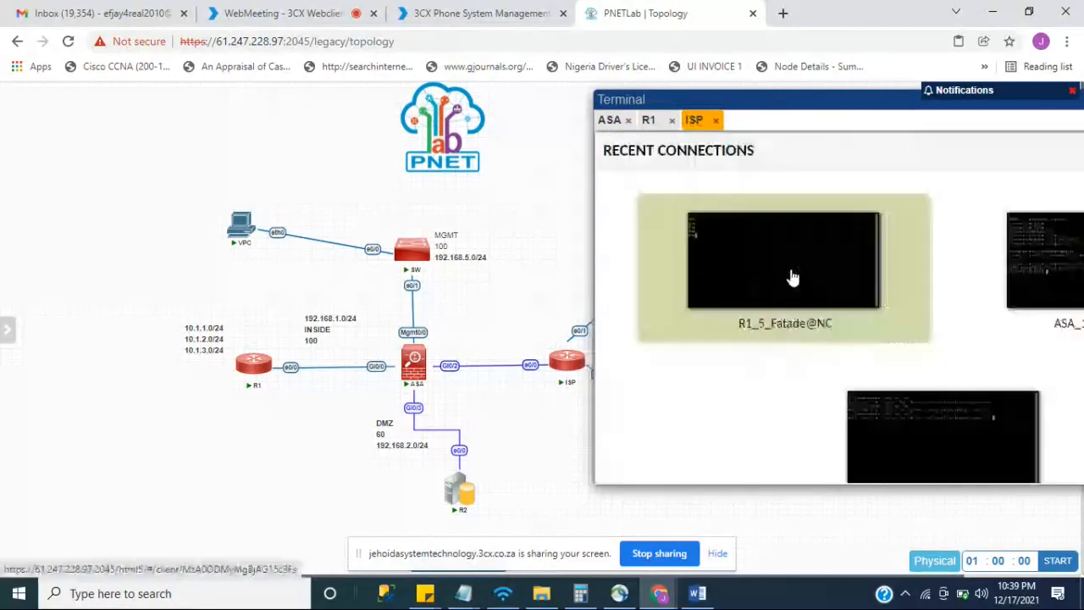
left_click(792, 277)
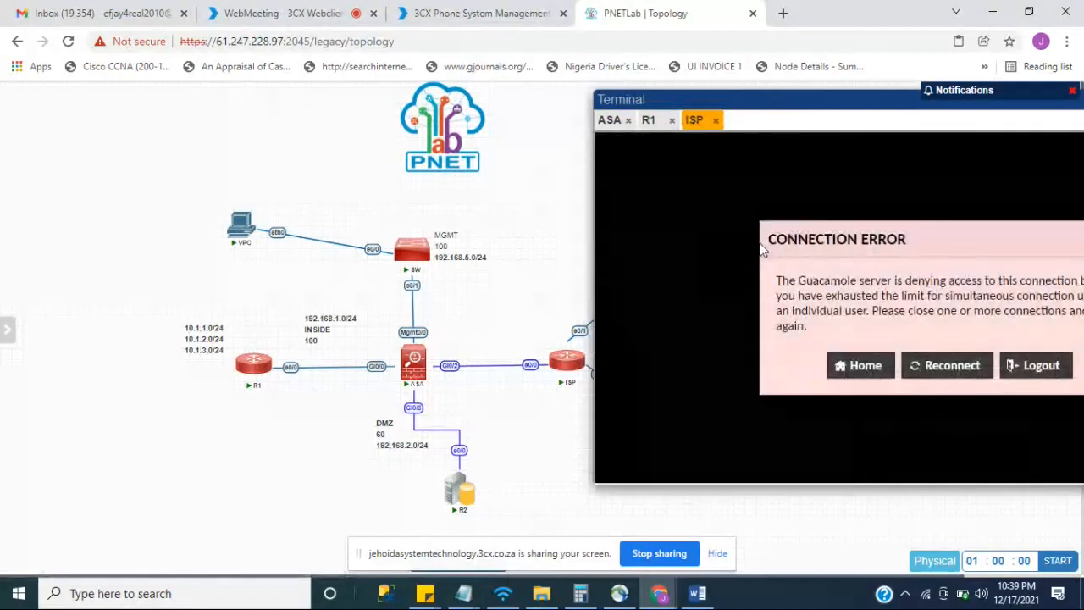
Open the R2 console from the topology and retry R1's recent connection from the ISP console's home page.
left_click(854, 364)
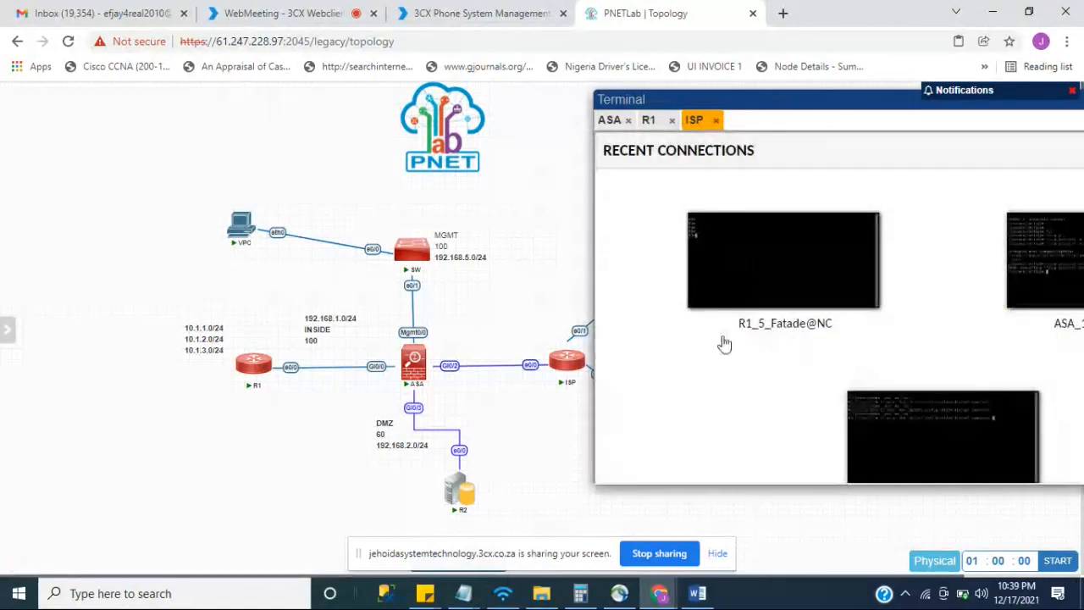
mouse_move(463, 493)
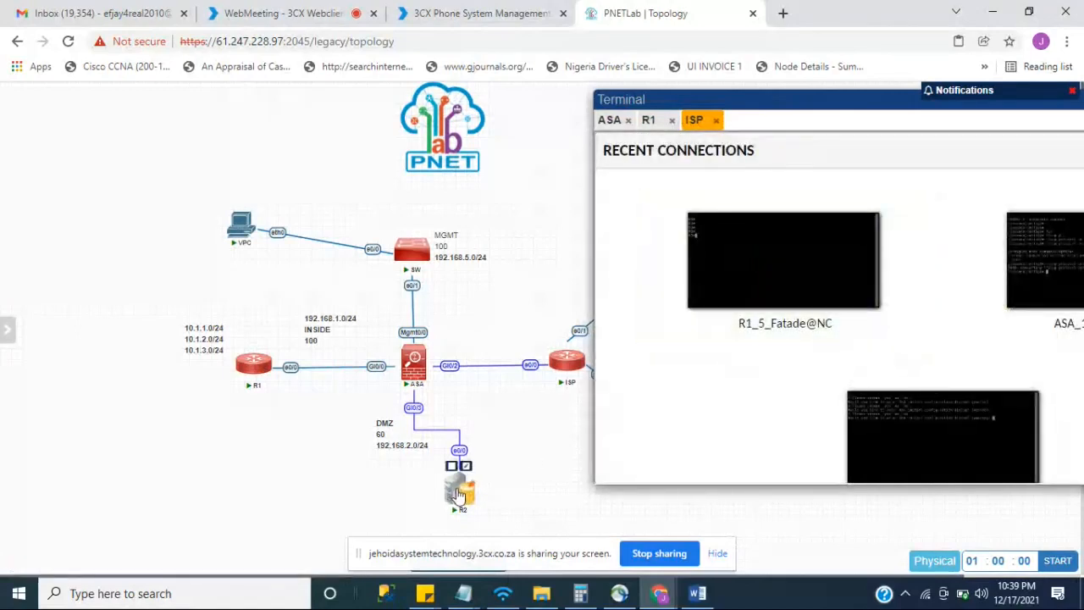
left_click(458, 494)
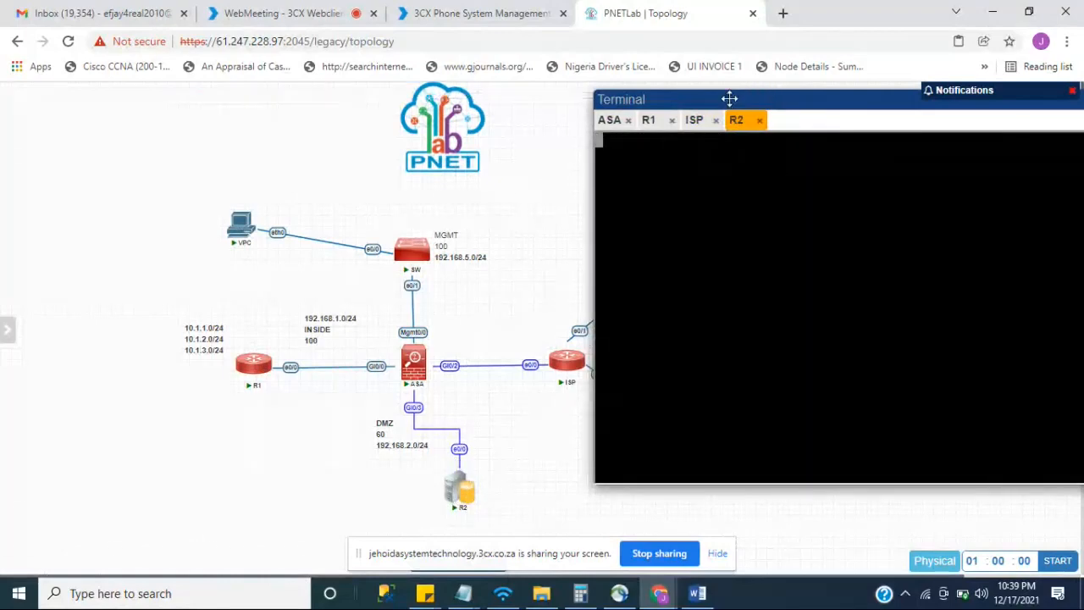
left_click(698, 121)
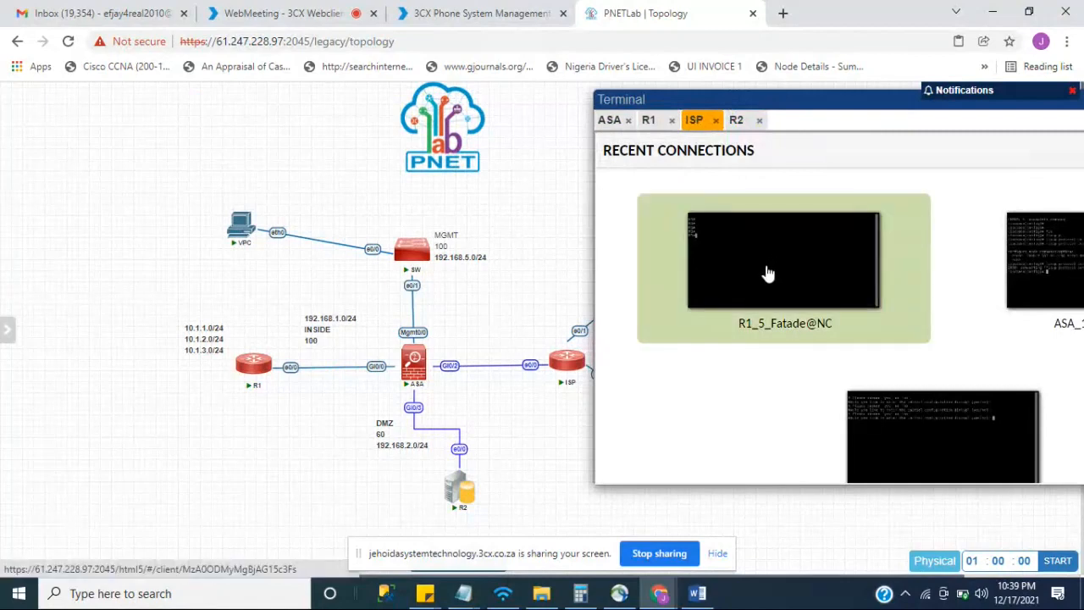
left_click(766, 266)
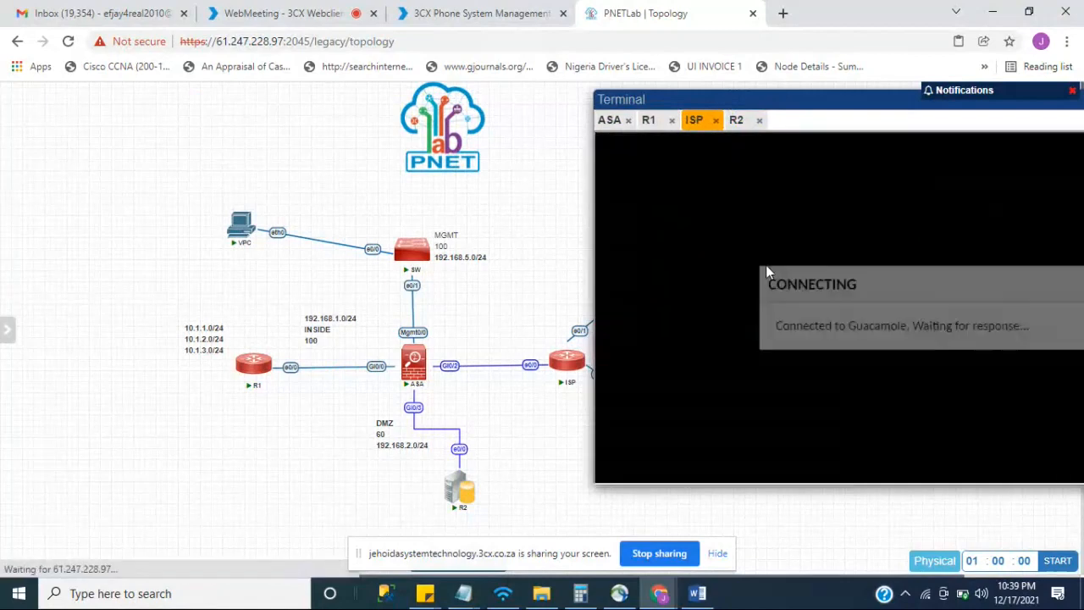
Stop the R2, SW and VPC nodes in the topology.
right_click(456, 490)
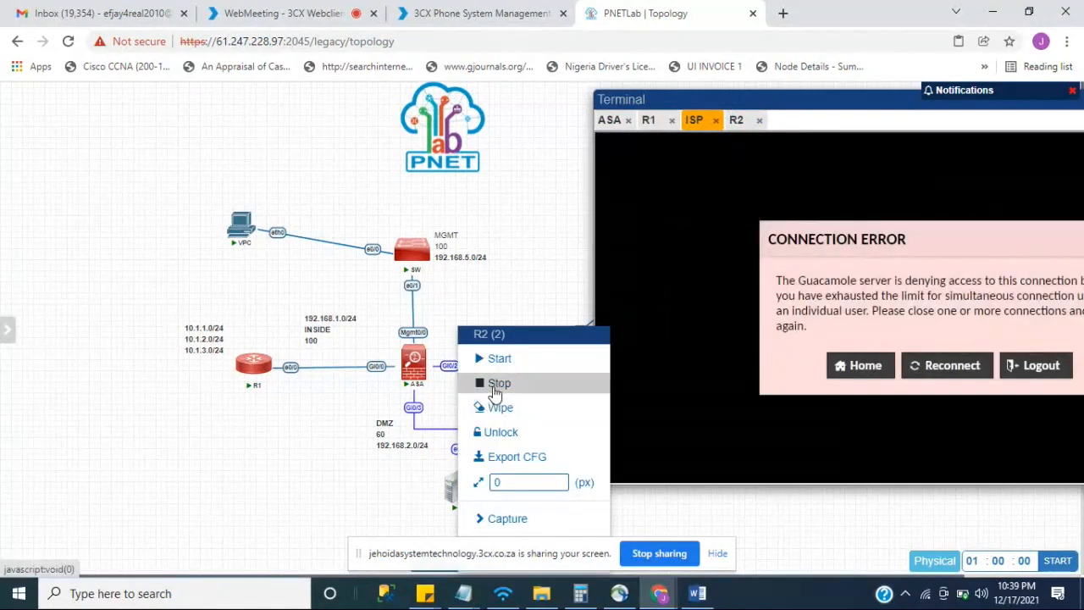
left_click(495, 391)
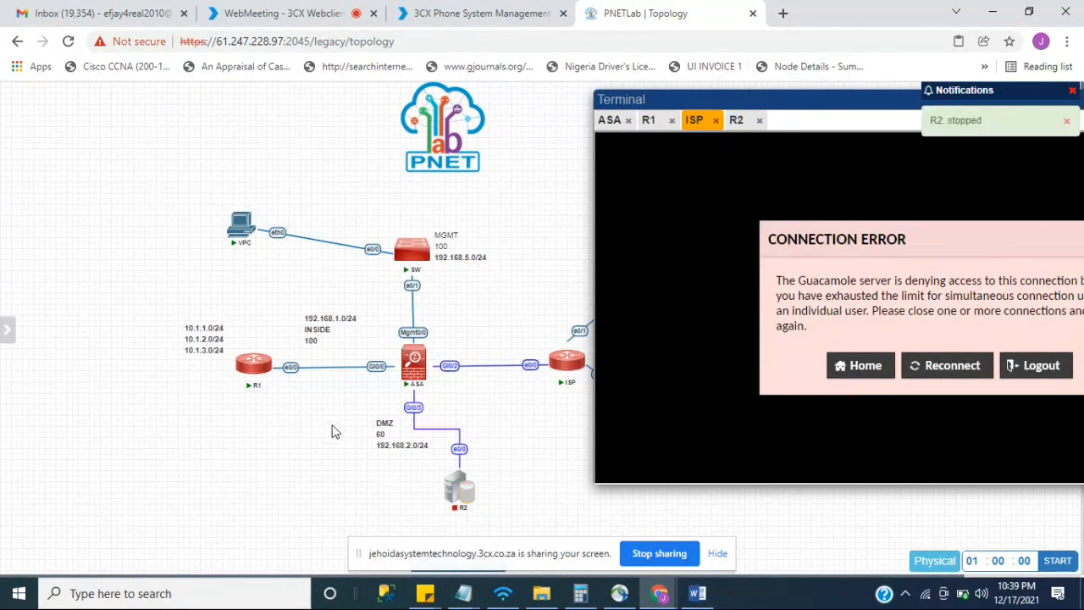
right_click(414, 254)
left_click(447, 305)
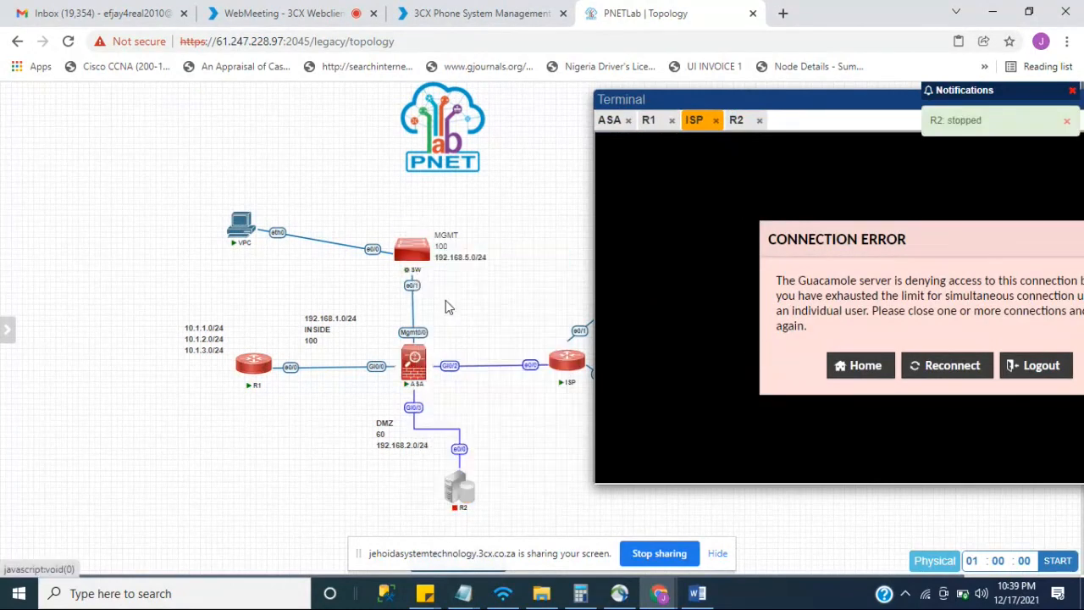
right_click(235, 226)
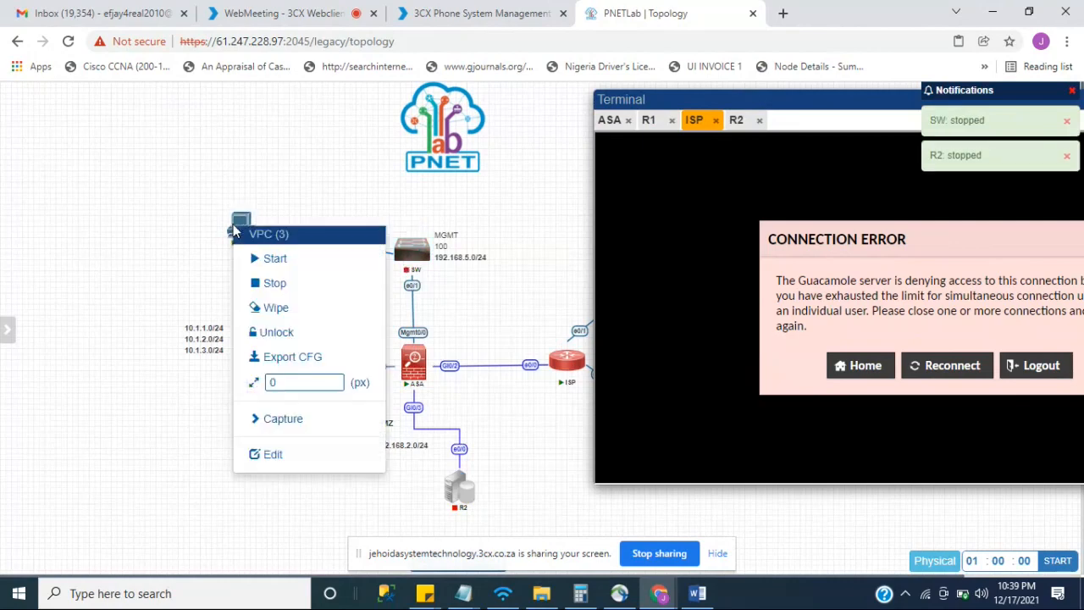
left_click(271, 286)
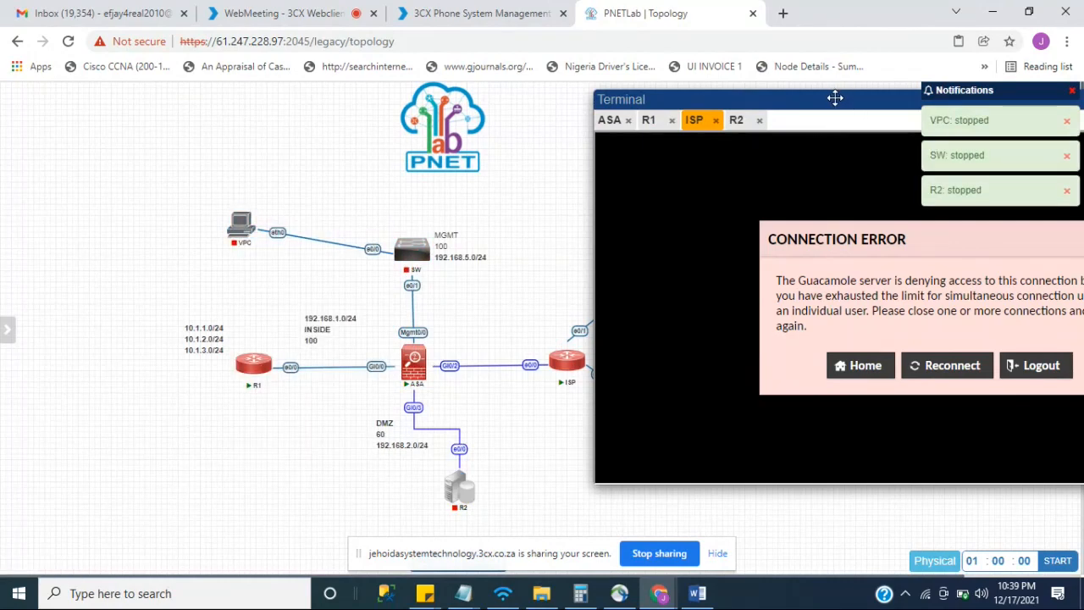
Move the terminal window for a full view of the connection error and try R1's recent connection twice more from the home page.
left_click_drag(834, 97, 702, 165)
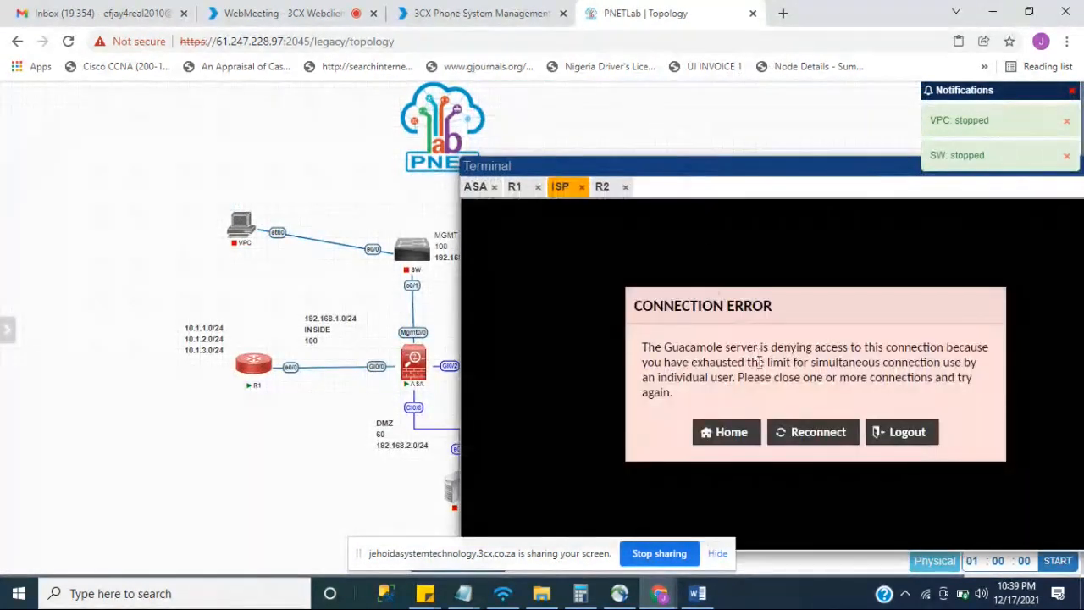
left_click(718, 431)
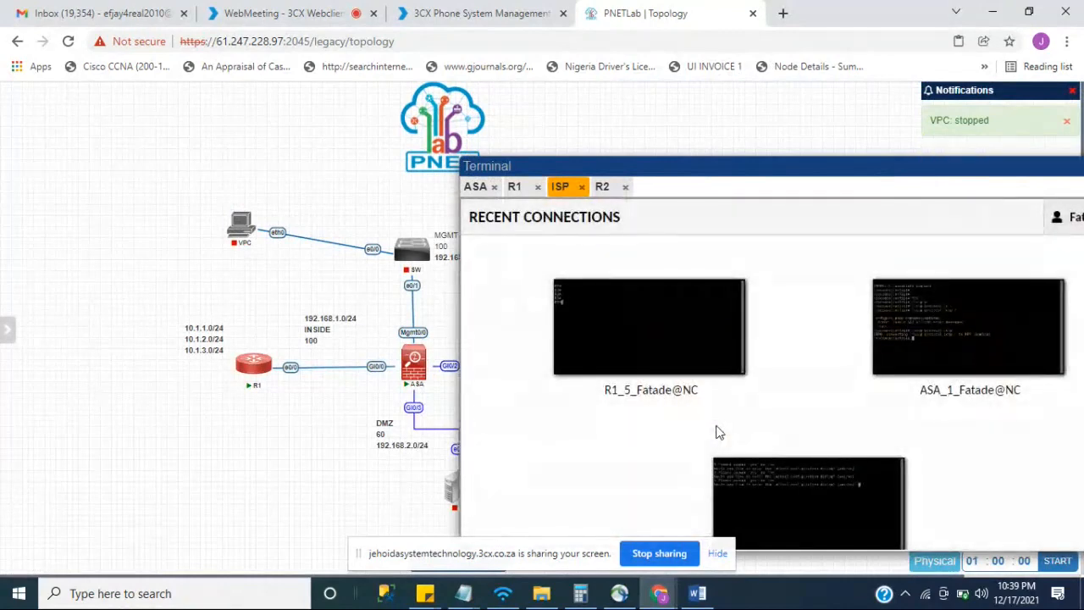
left_click(639, 332)
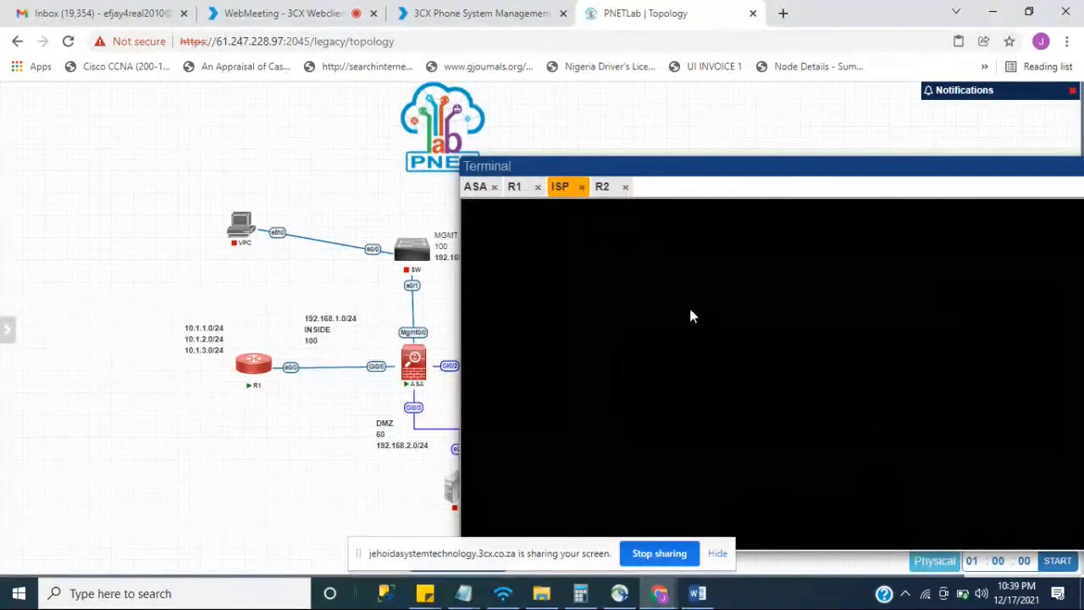
left_click(722, 432)
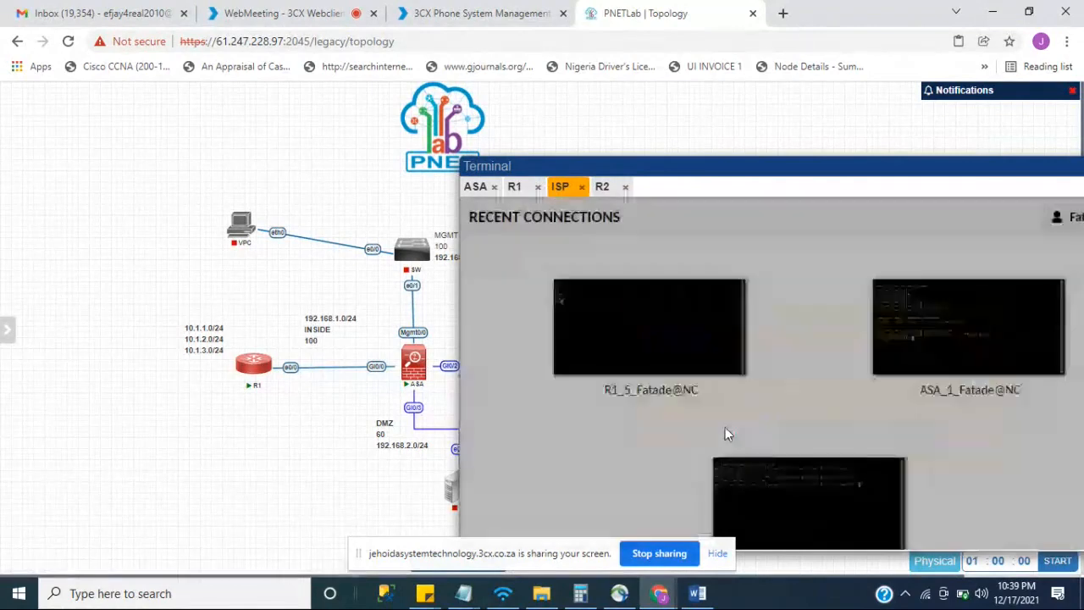
left_click(628, 320)
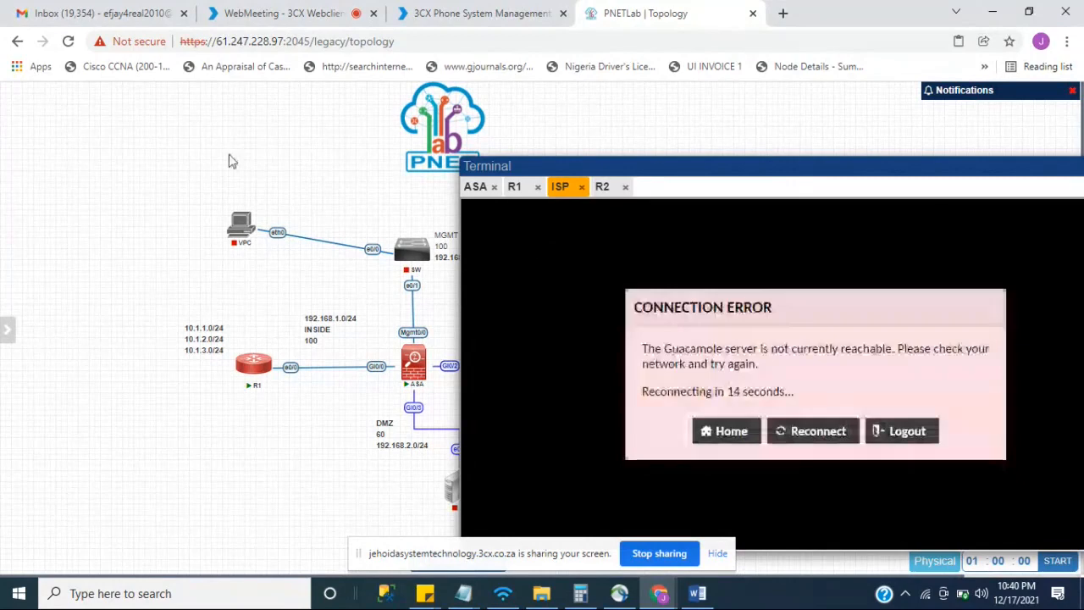
Reload the topology page, reopen the ISP console and bring up its command prompt after a brief check of the WebMeeting.
left_click(69, 42)
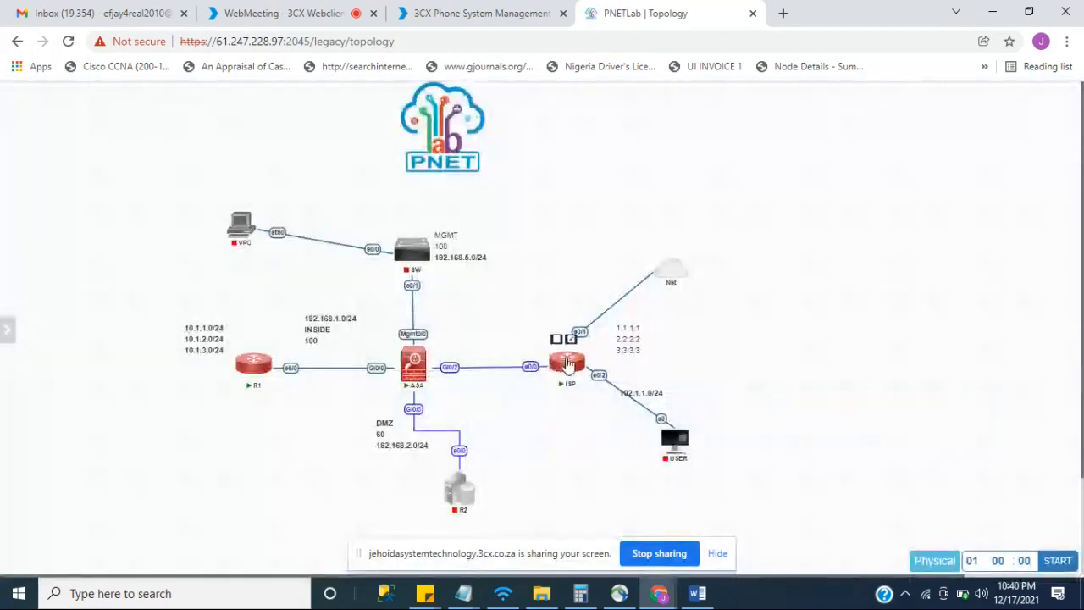
left_click(566, 362)
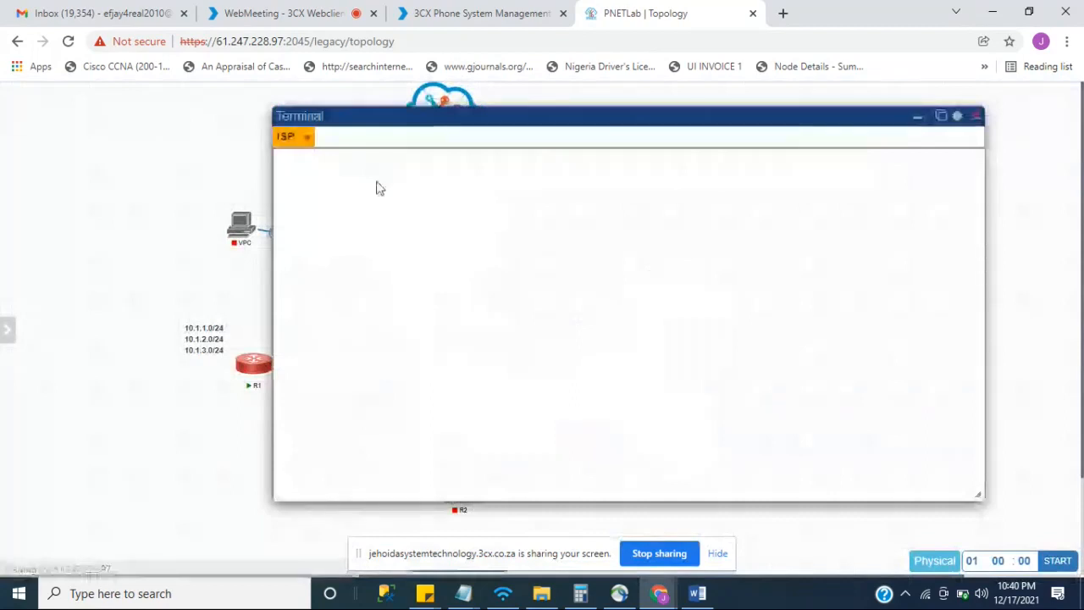
left_click_drag(380, 115, 429, 112)
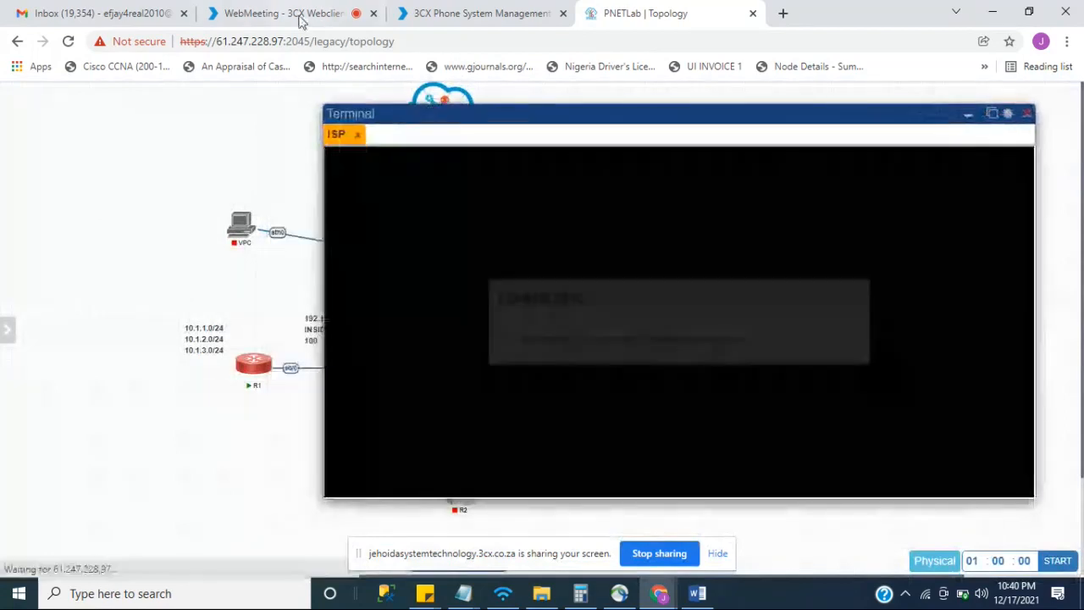
left_click(298, 14)
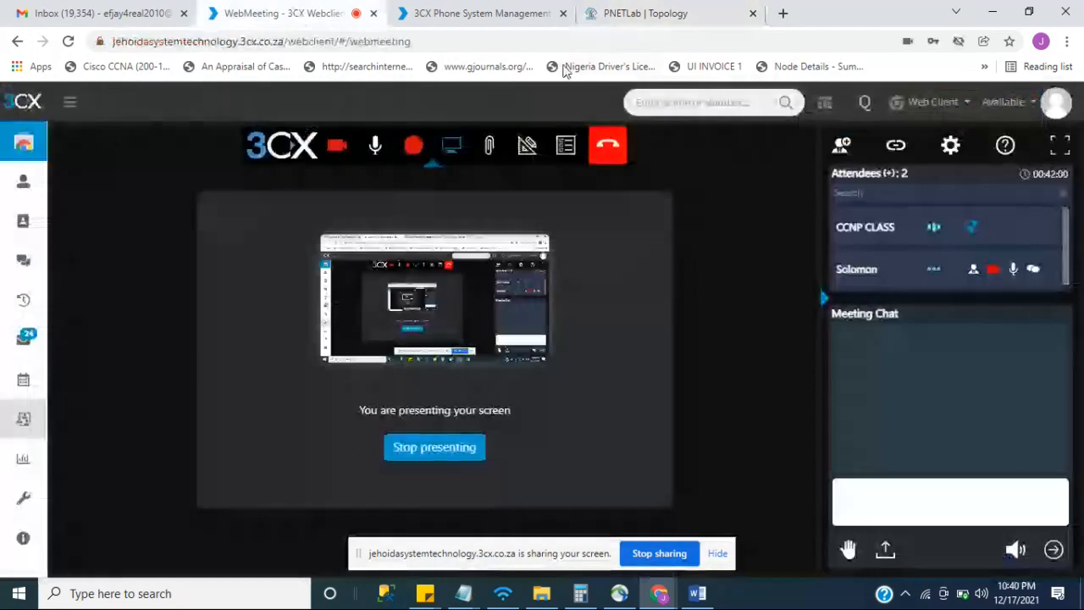
left_click(628, 15)
key("Return")
key("Return")
key("Return")
key("Return")
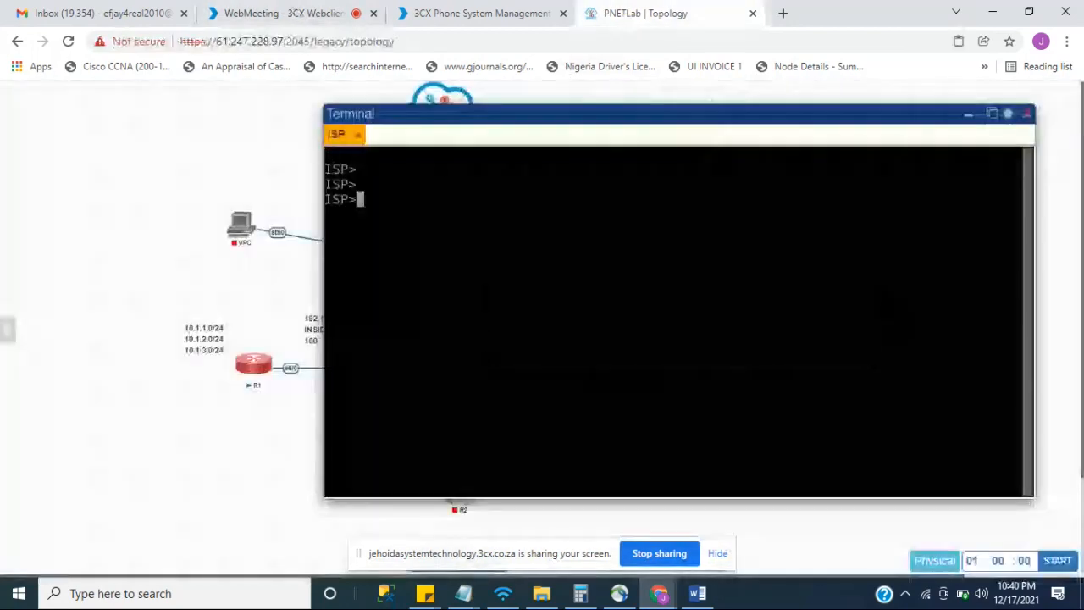
Enter privileged mode and global configuration mode on the ISP router with en and config t.
type("en")
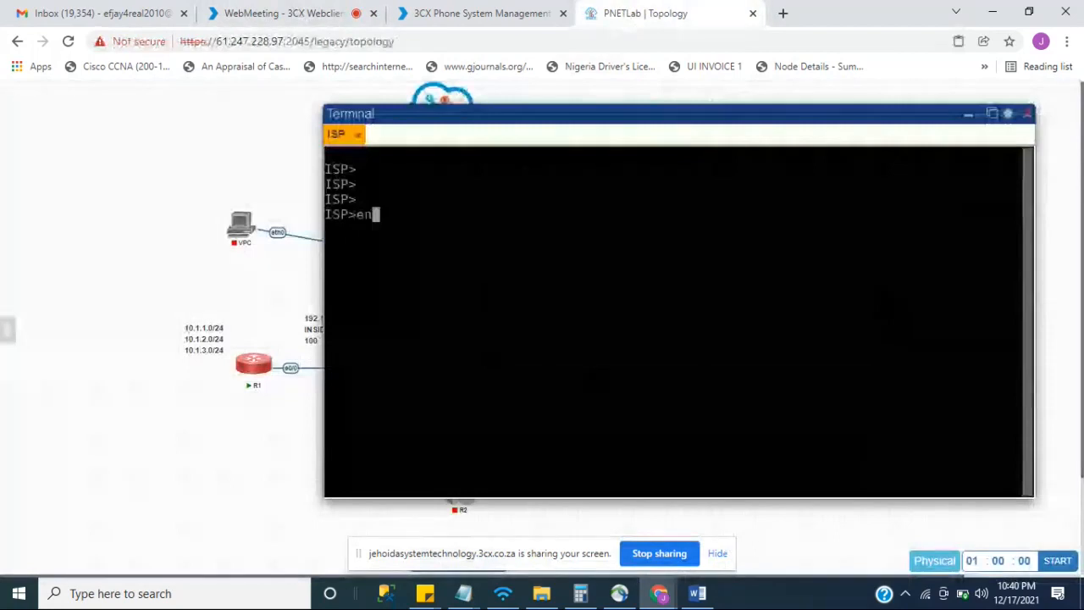
key("Return")
key("Return")
key("Return")
key("Return")
type("co")
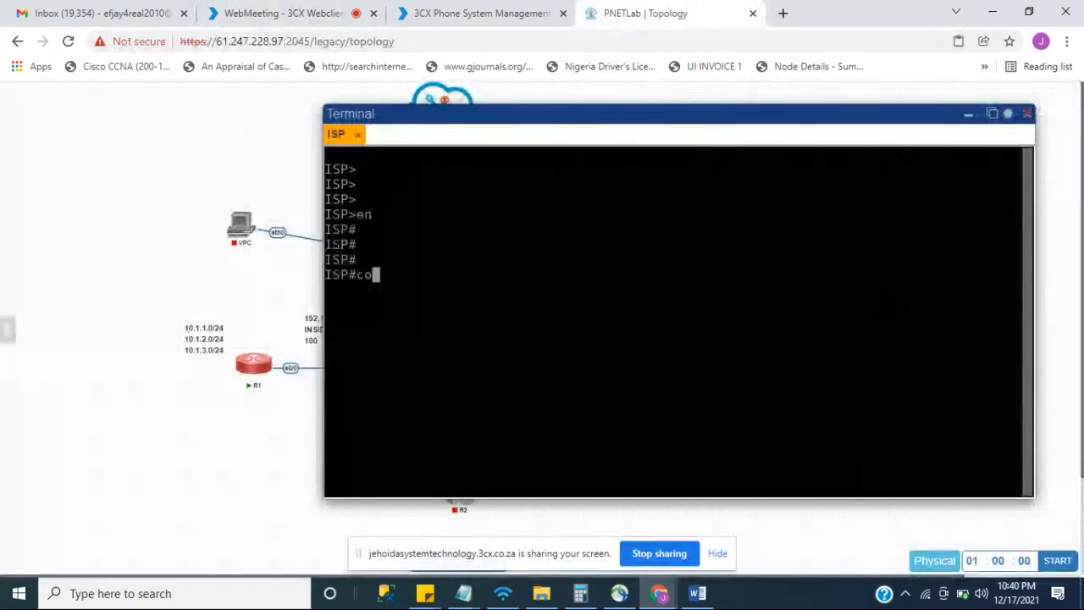
type("nfig t")
key("Return")
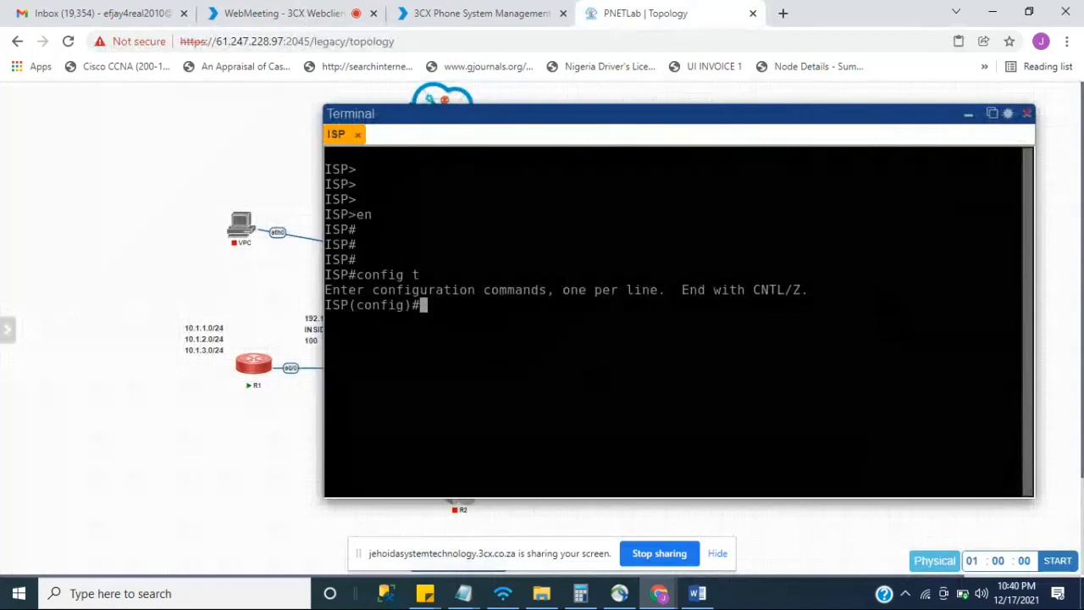
Display the ISP router's running configuration with do sh run and page through to its interface addresses and static route.
type("sh run")
key("Left")
key("Left")
key("Left")
key("Left")
key("Left")
key("Left")
type("do")
key("Return")
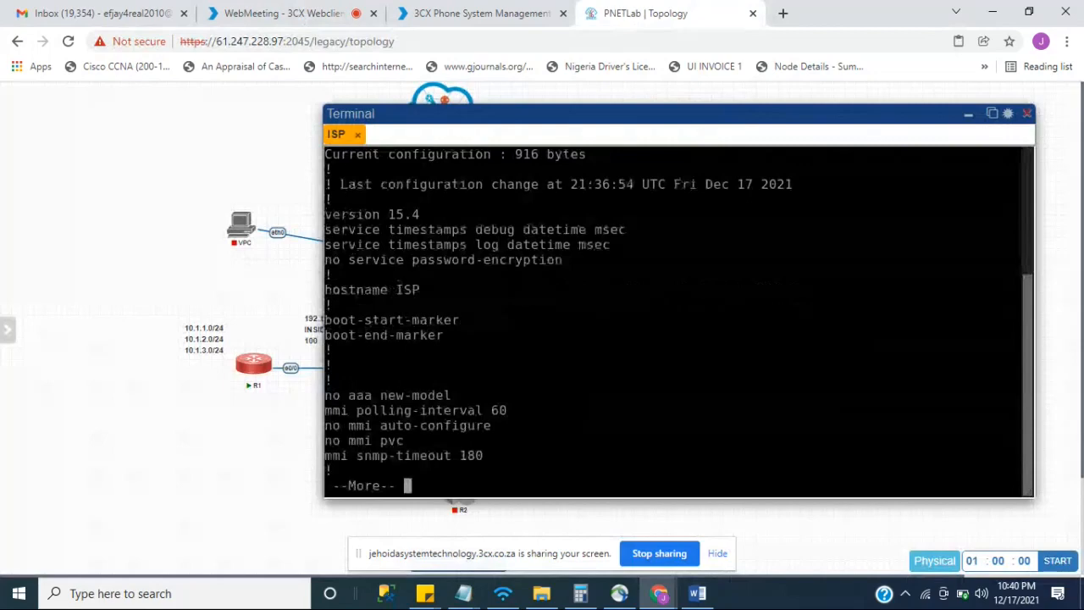
key("Return")
key("Return")
key("Return")
key("Return")
key("Return")
key("Return")
key("Return")
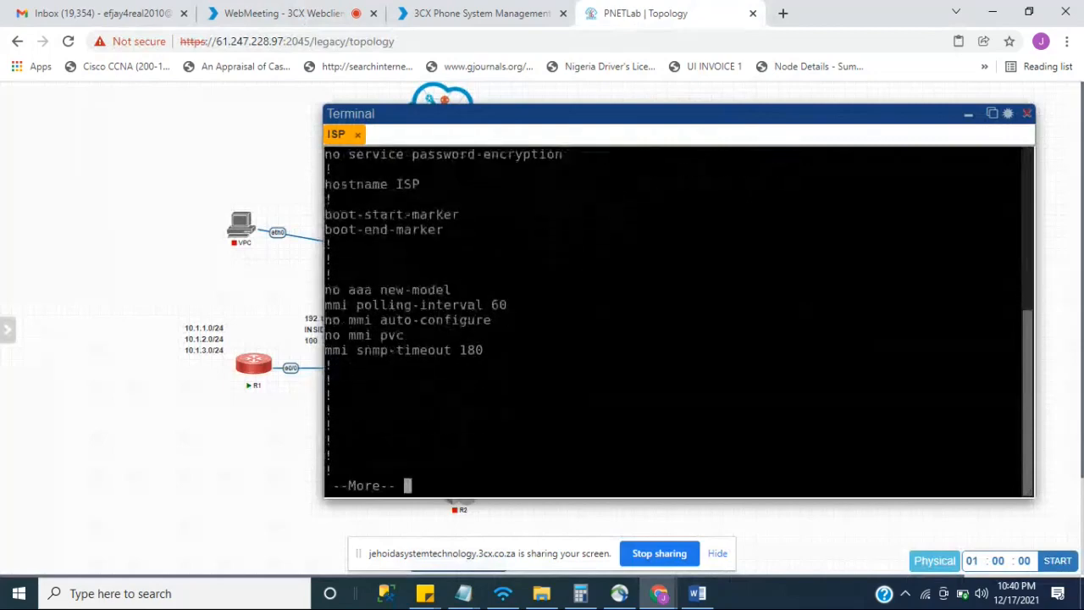
key("Return")
key("Return")
key("Return")
key("Return")
key("Return")
key("Return")
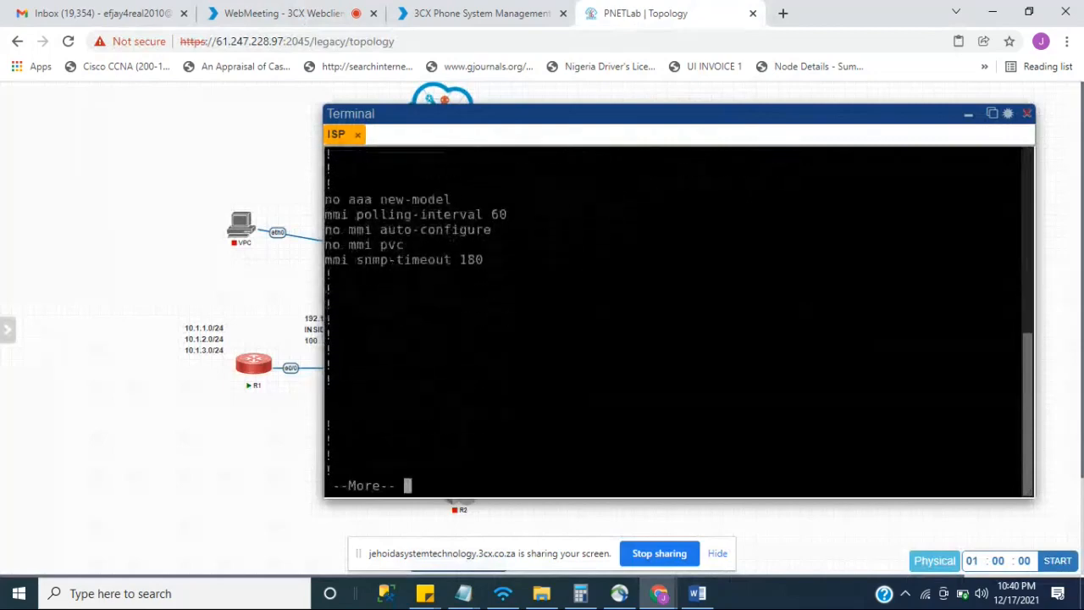
key("Return")
key("Return")
key("Return")
key("Return")
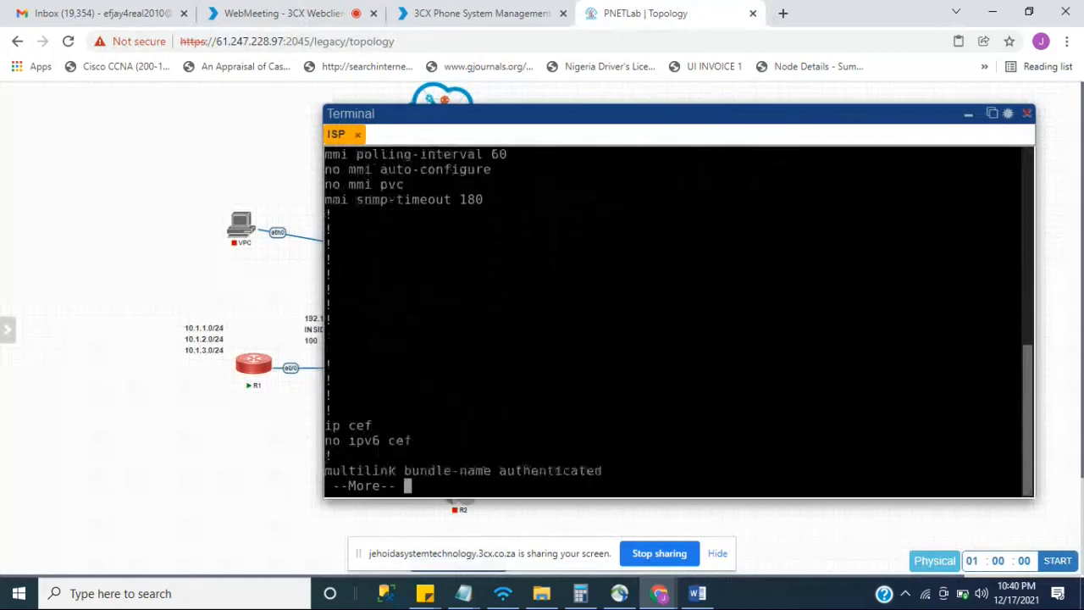
key("Return")
key("Return")
key("Return")
key("Return")
key("Return")
key("Return")
key("Return")
key("Return")
key("Return")
key("Return")
key("Return")
key("Return")
key("Return")
key("Return")
key("Return")
key("Return")
key("Return")
key("Return")
key("Return")
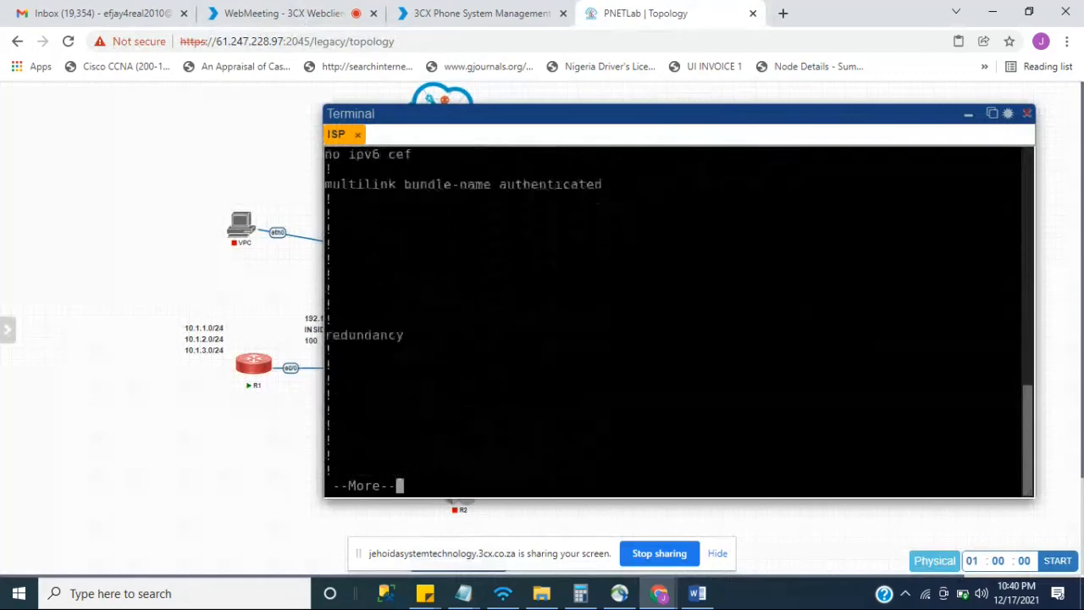
key("Return")
key("Return")
key("Return")
key("Return")
key("Return")
key("Return")
key("Return")
key("Return")
key("Return")
key("Return")
key("Return")
key("Return")
key("Return")
key("Return")
key("Return")
key("Return")
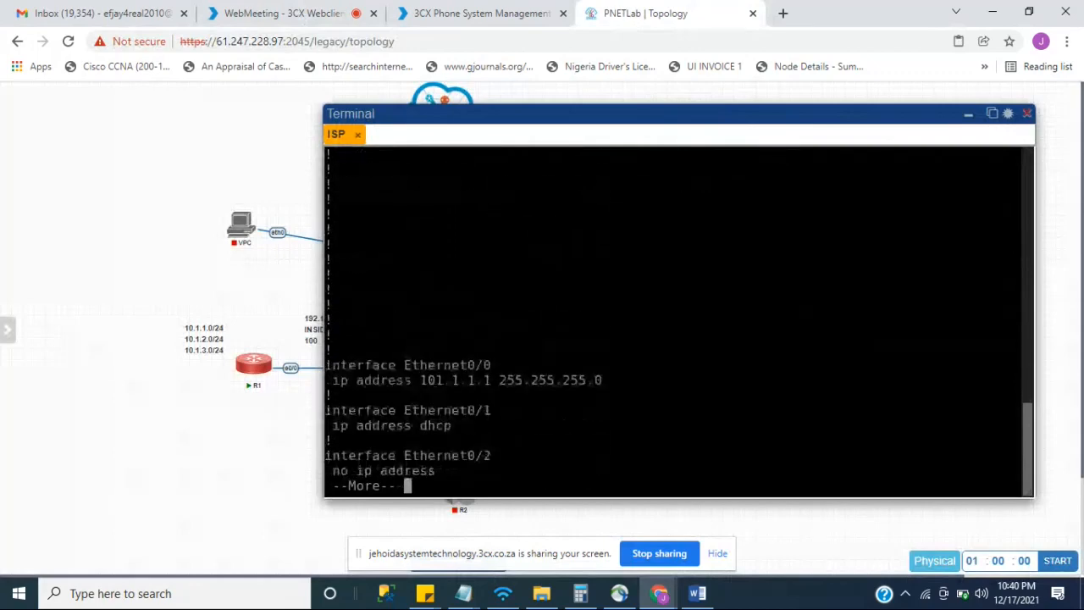
key("Return")
key("Return")
key("Return")
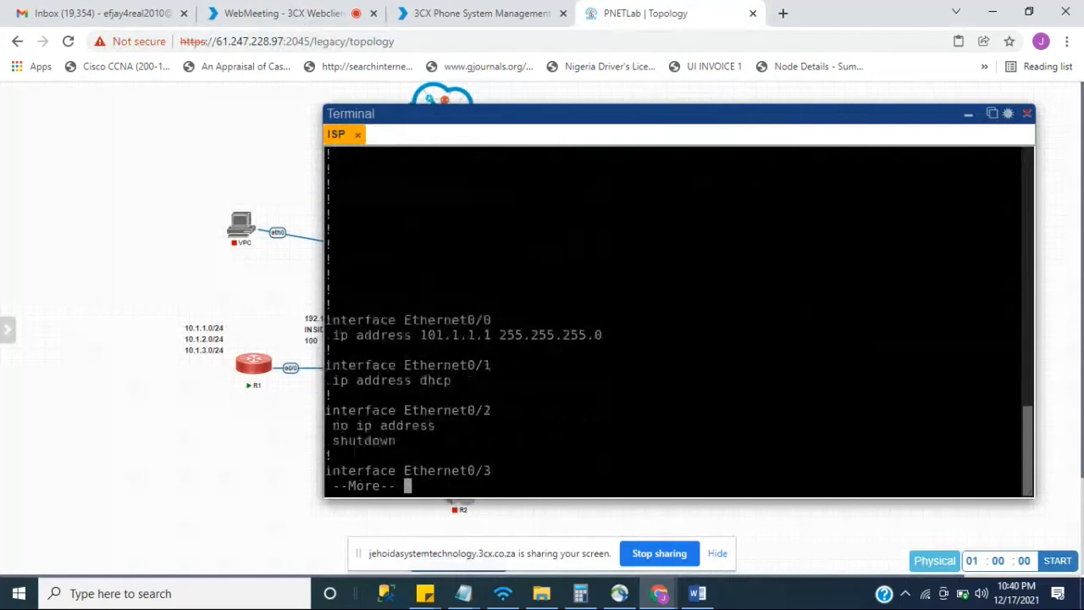
key("Return")
key("Return")
key("Return")
key("Return")
key("Return")
key("Return")
key("Return")
key("Return")
key("Return")
key("Return")
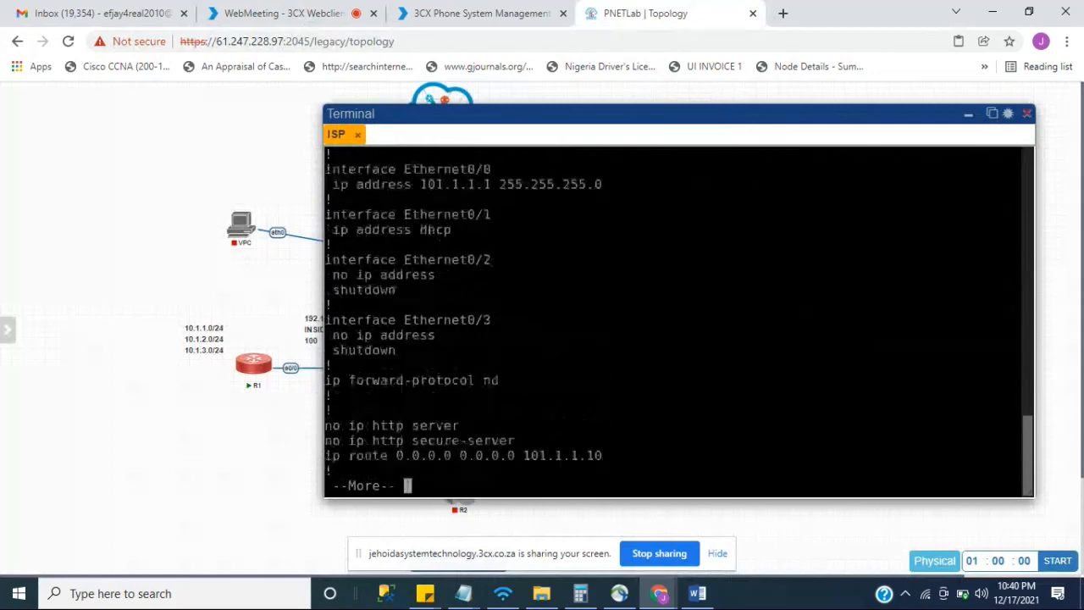
key("Return")
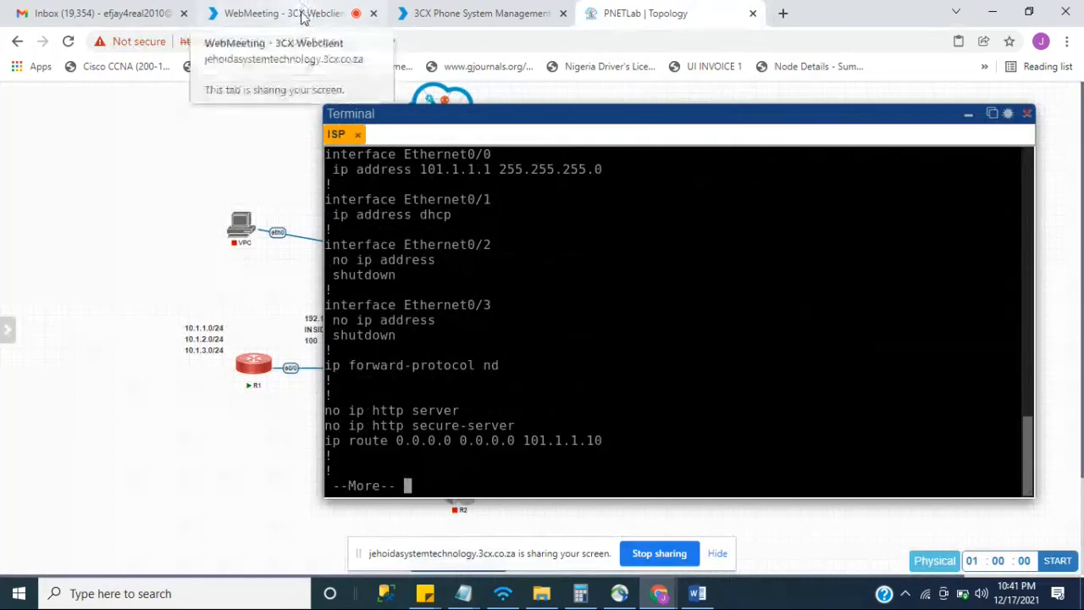
Switch to the 3CX WebMeeting and open its multimedia settings.
left_click(302, 16)
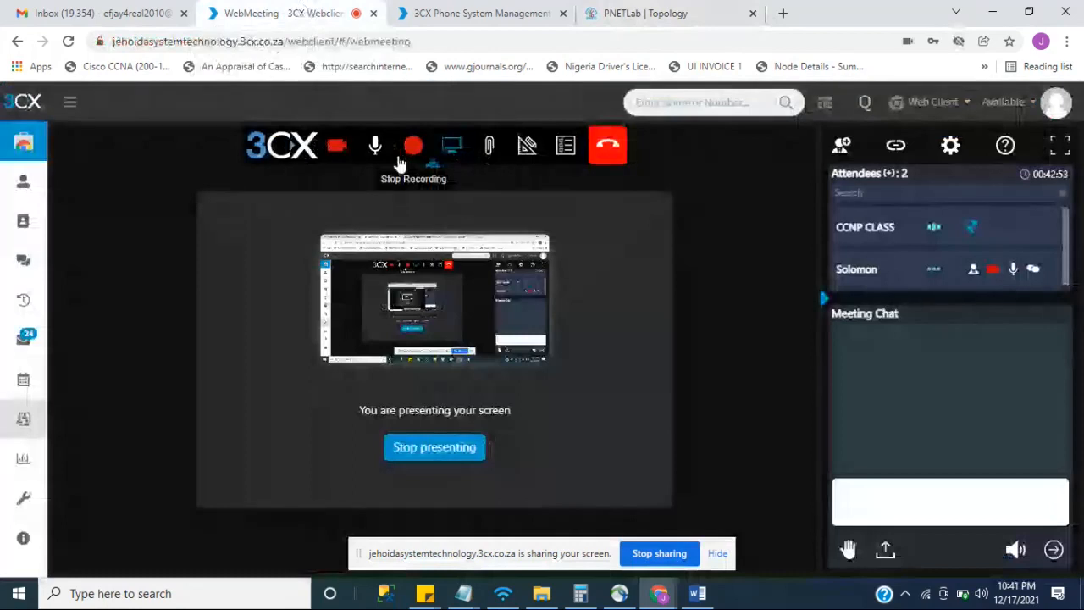
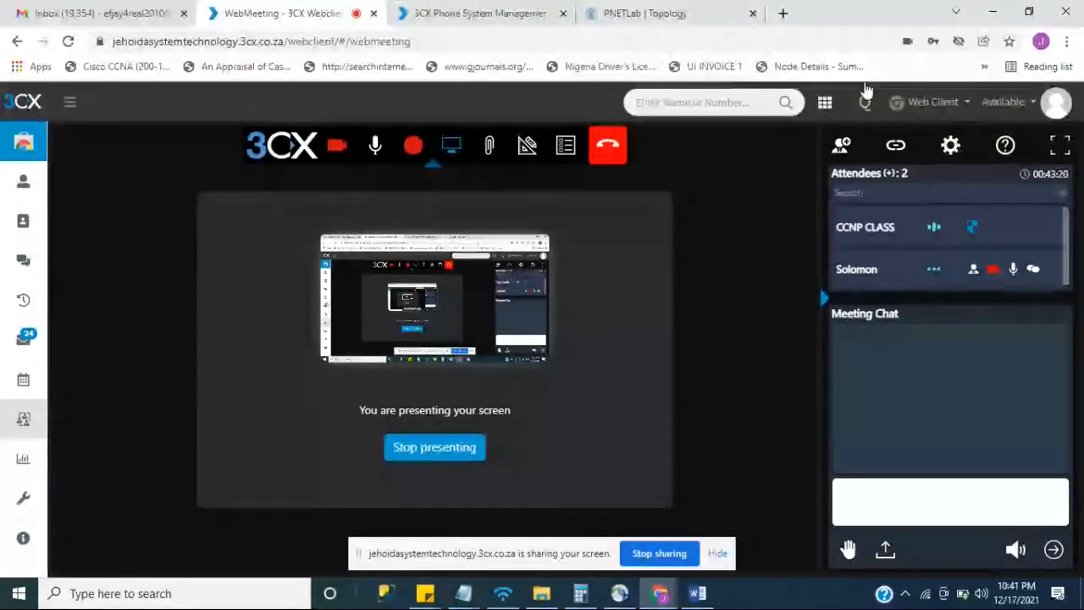
left_click(950, 147)
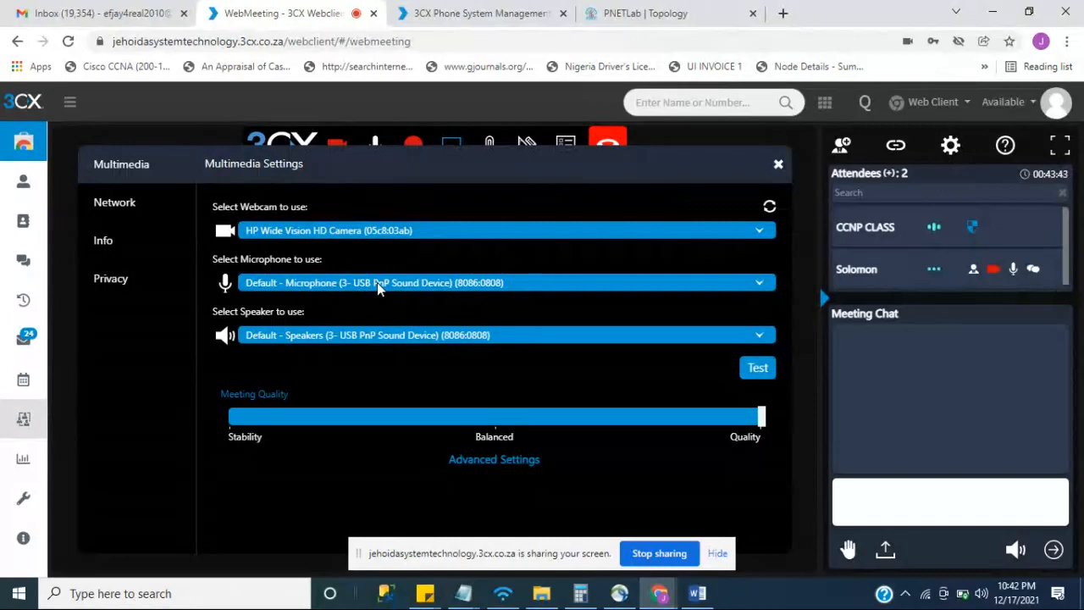
Close the WebMeeting's multimedia settings and return to the ISP router's console in PNETLab.
left_click(753, 383)
left_click(779, 165)
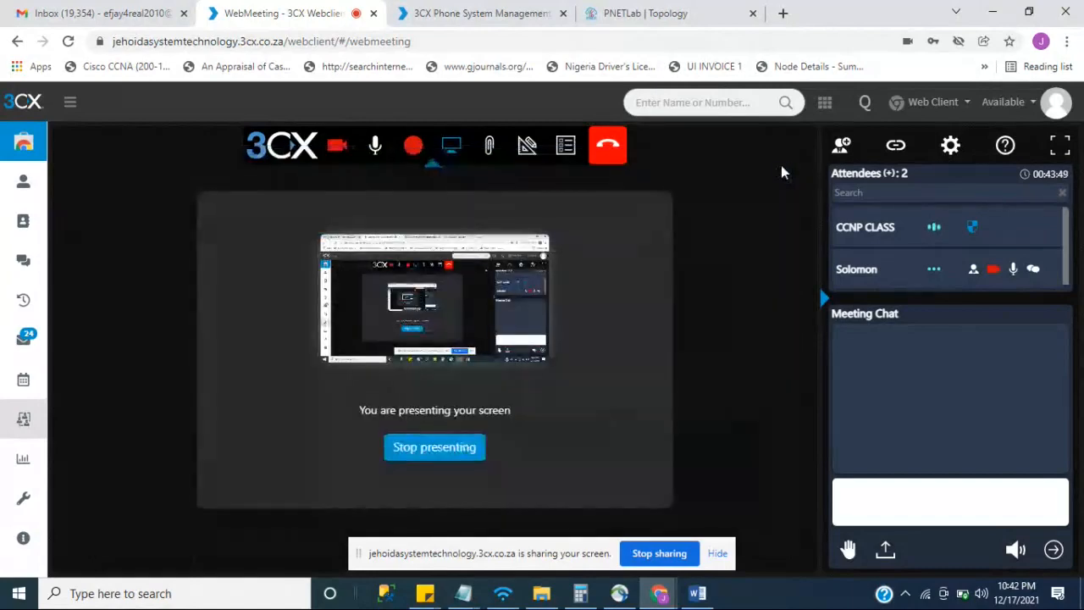
left_click(618, 14)
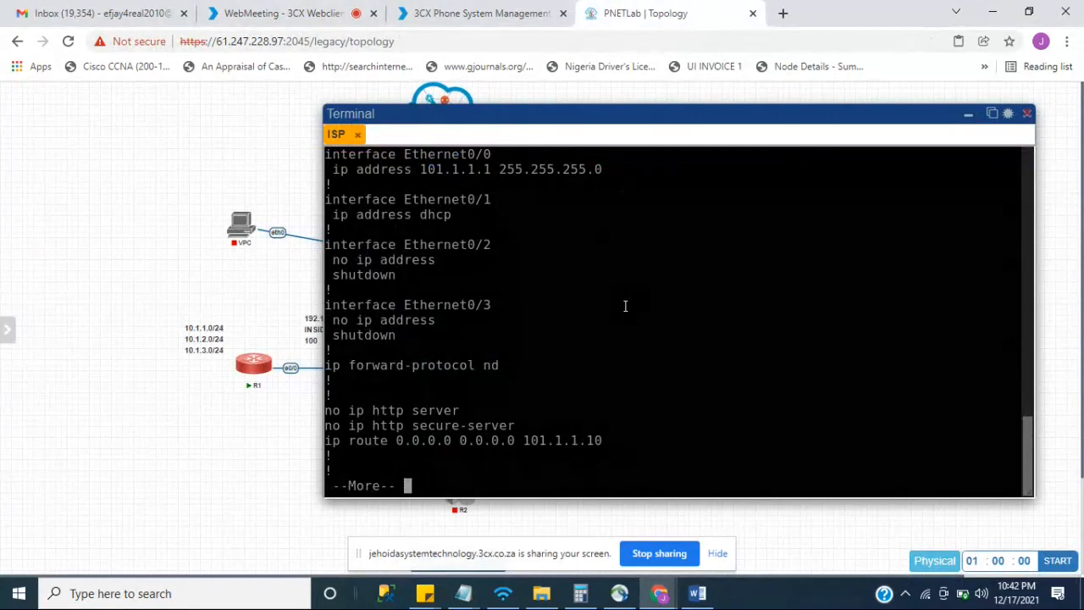
left_click(326, 8)
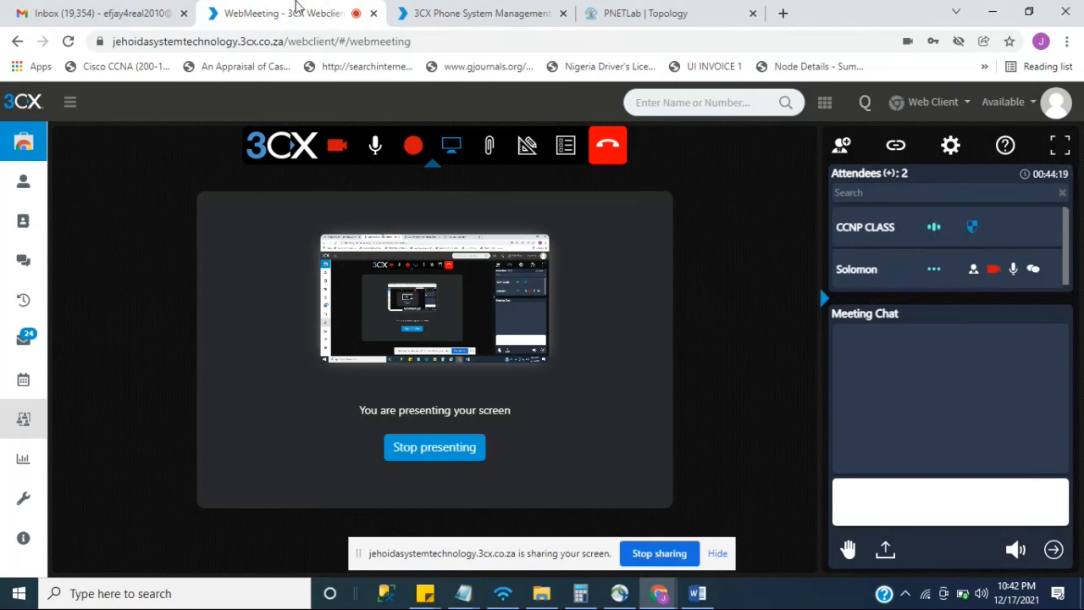
left_click(127, 14)
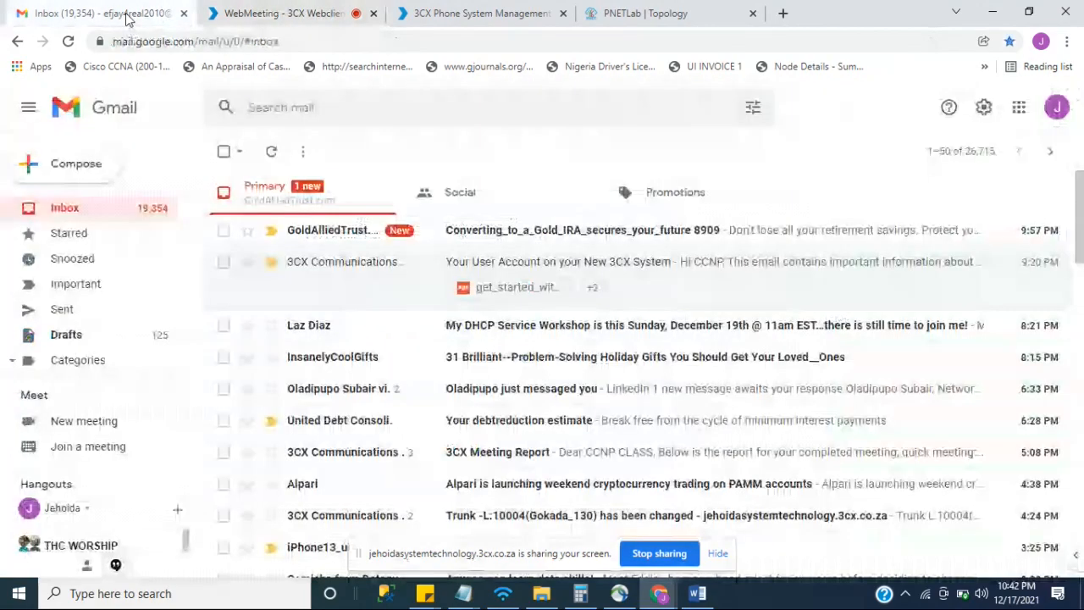
left_click(280, 13)
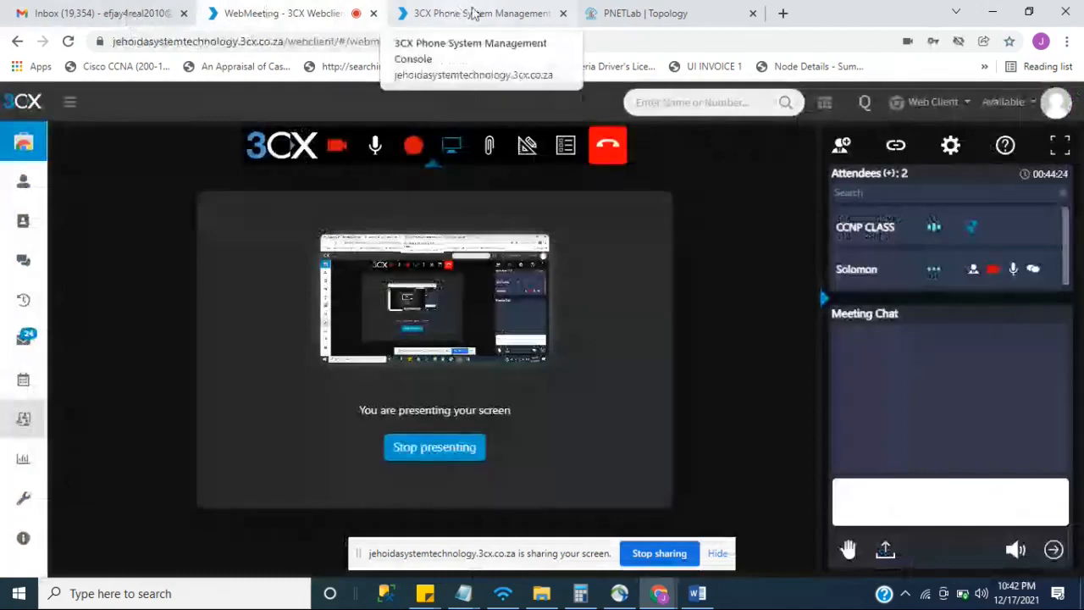
left_click(474, 14)
left_click(337, 16)
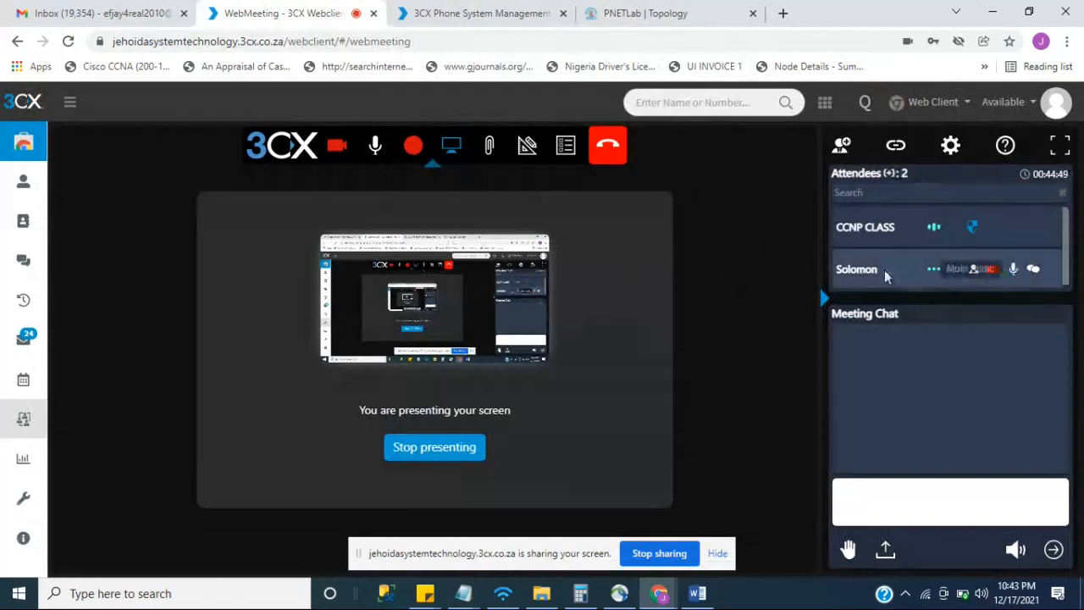
left_click(934, 270)
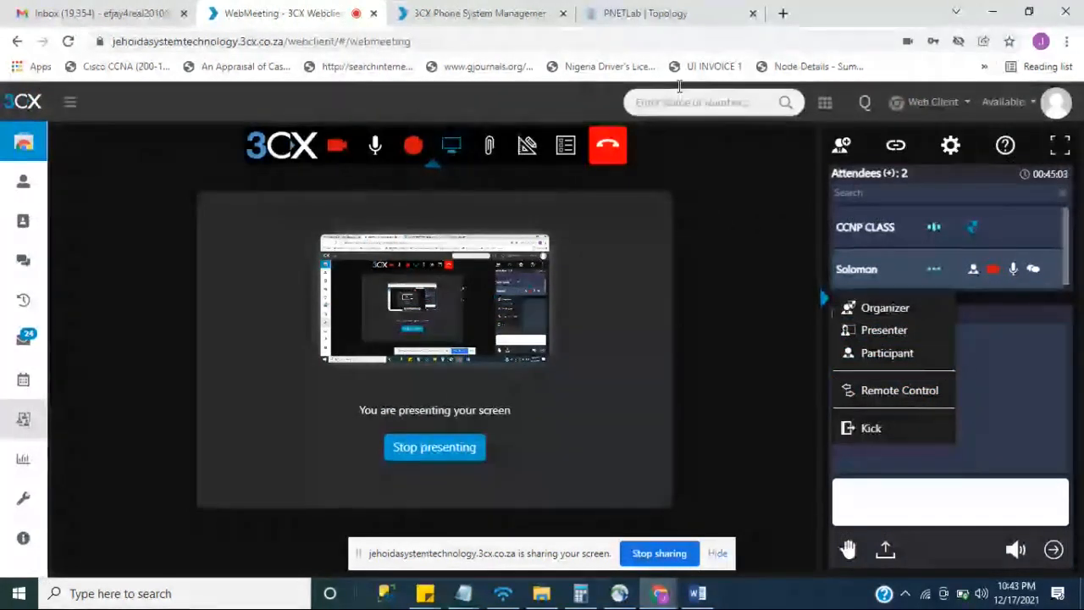
Send the meeting chat message "Let me know when your internet is back to continue".
left_click(924, 491)
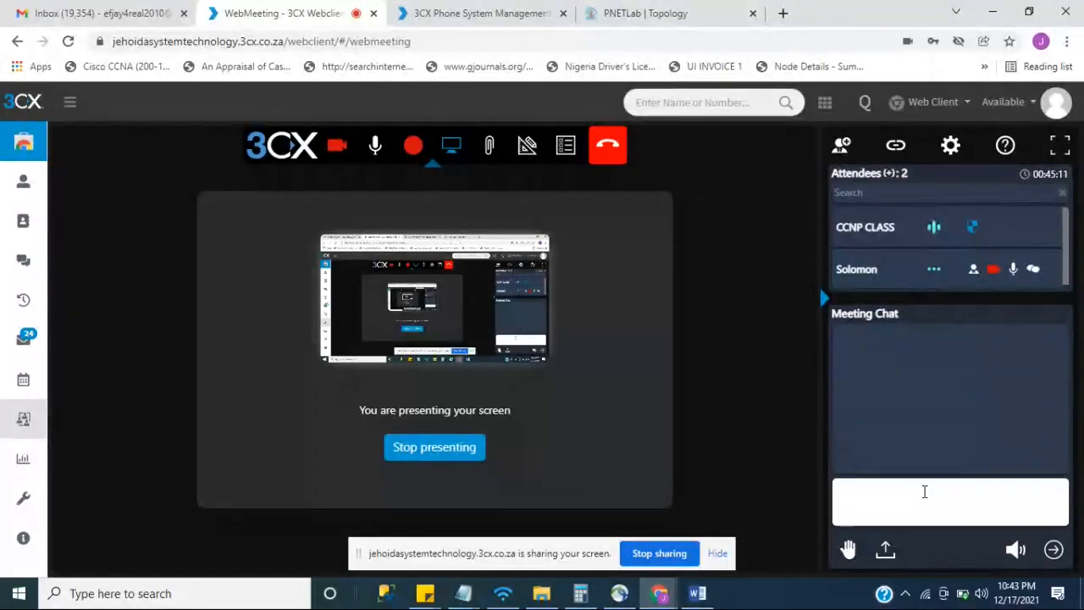
type("Let me know when your ")
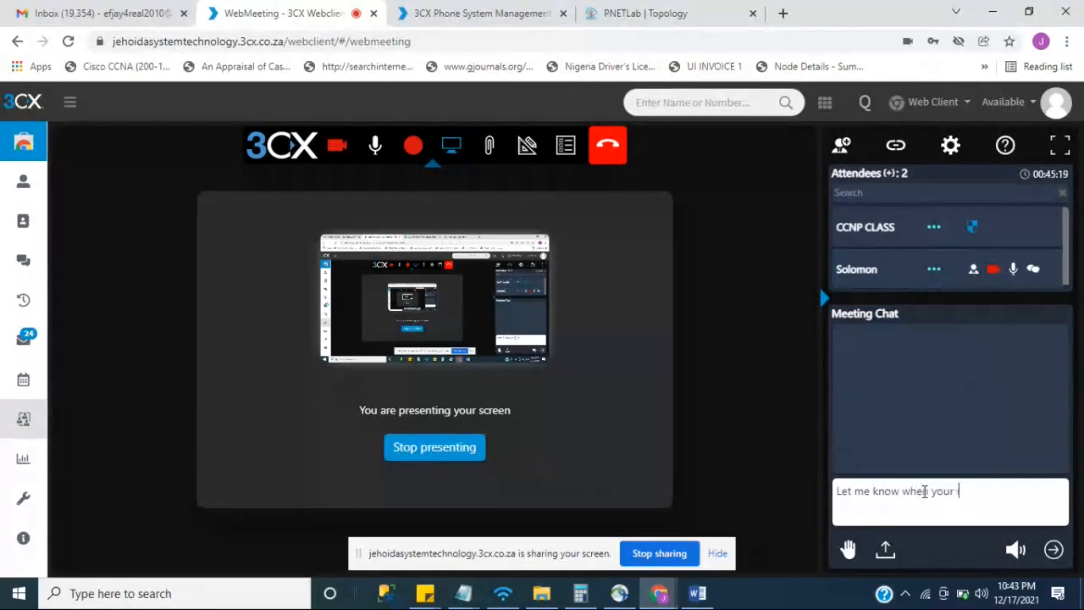
type("internet")
type("is back t")
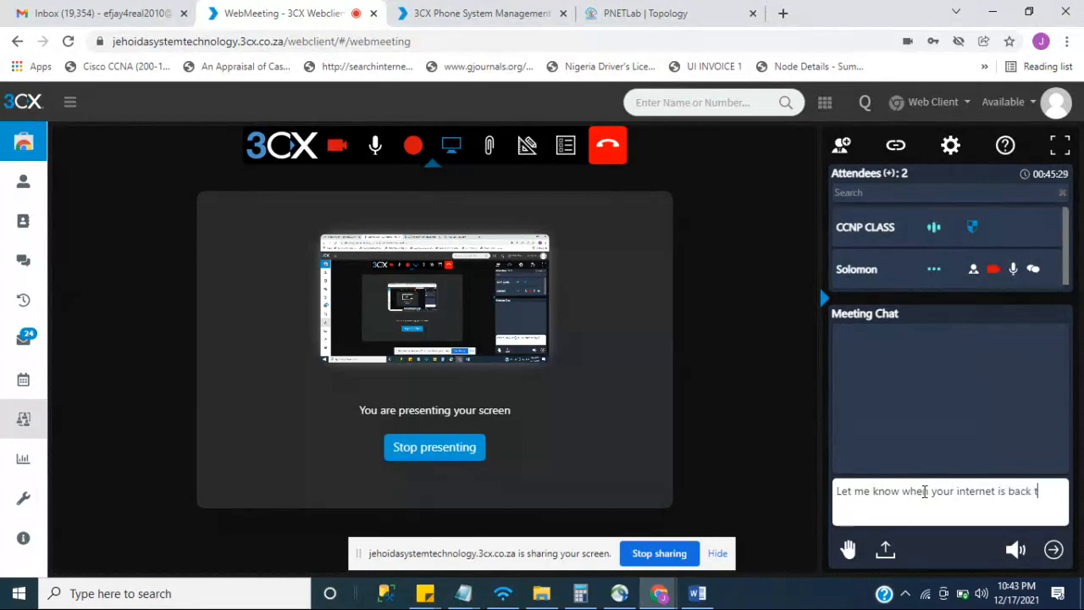
type("o continue")
key("Return")
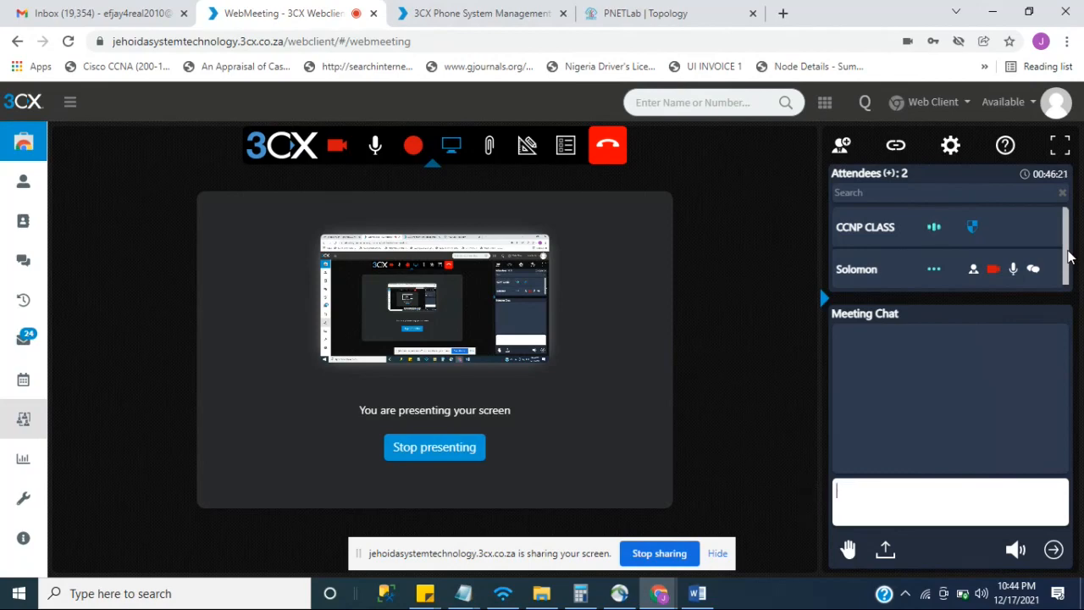
Look over the WebMeeting's attendee list and start ending the meeting.
scroll(1068, 262, "down", 1)
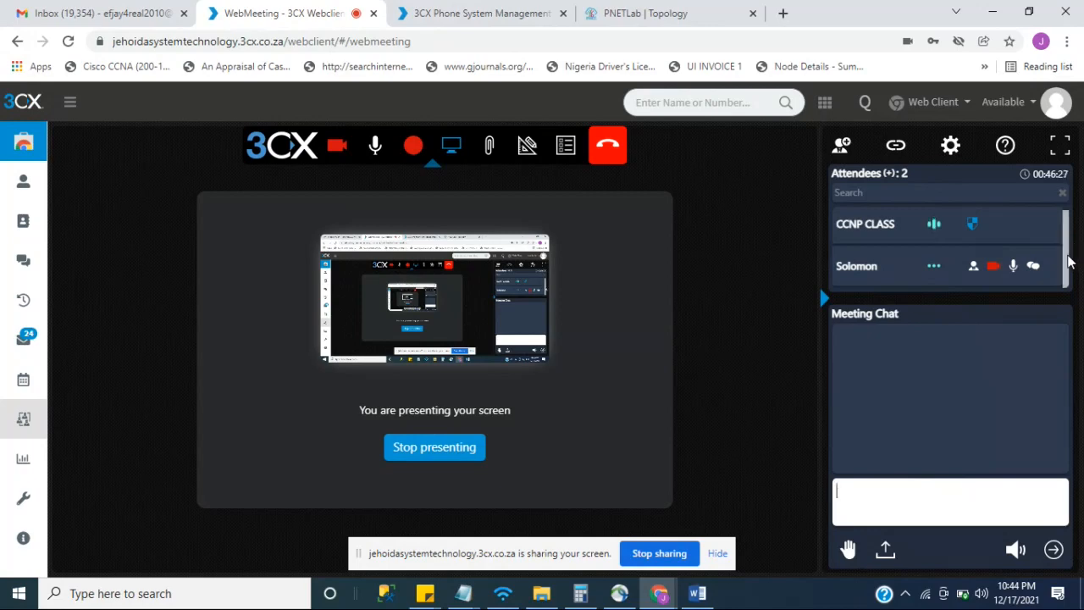
scroll(1069, 263, "up", 1)
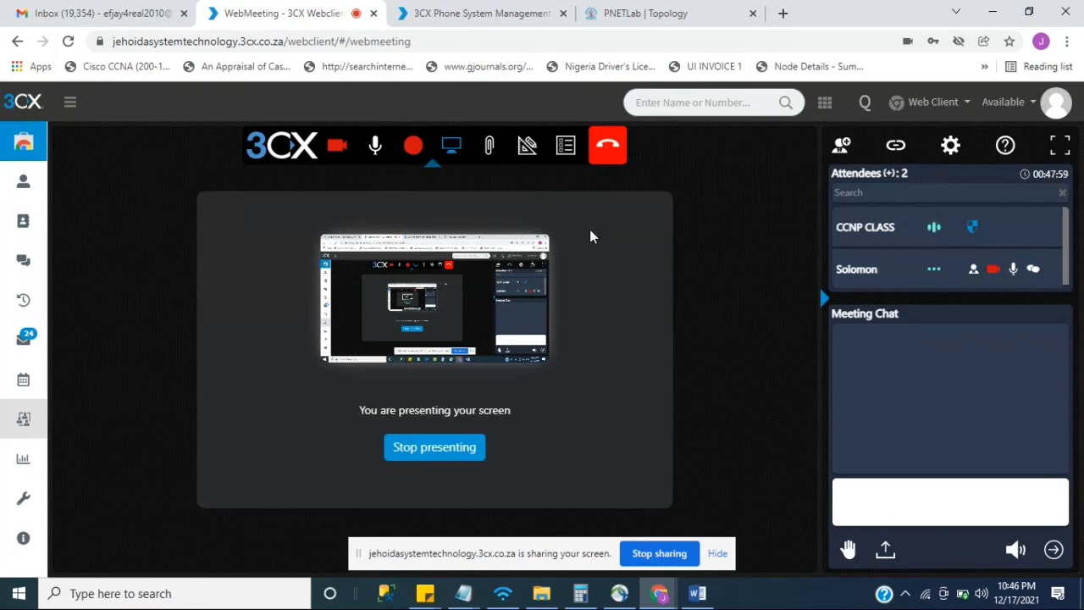
left_click(610, 148)
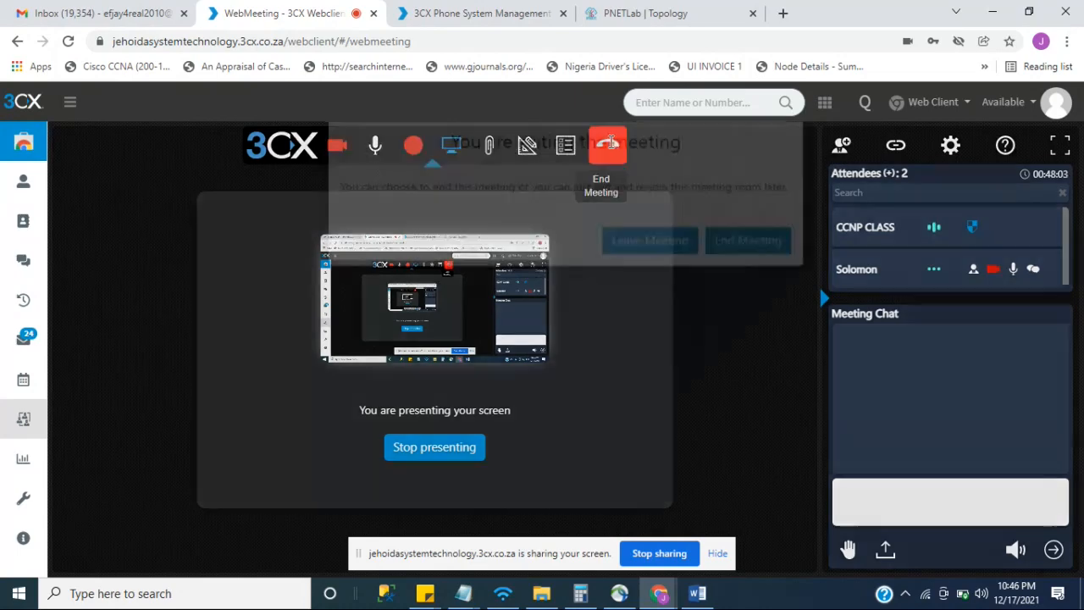